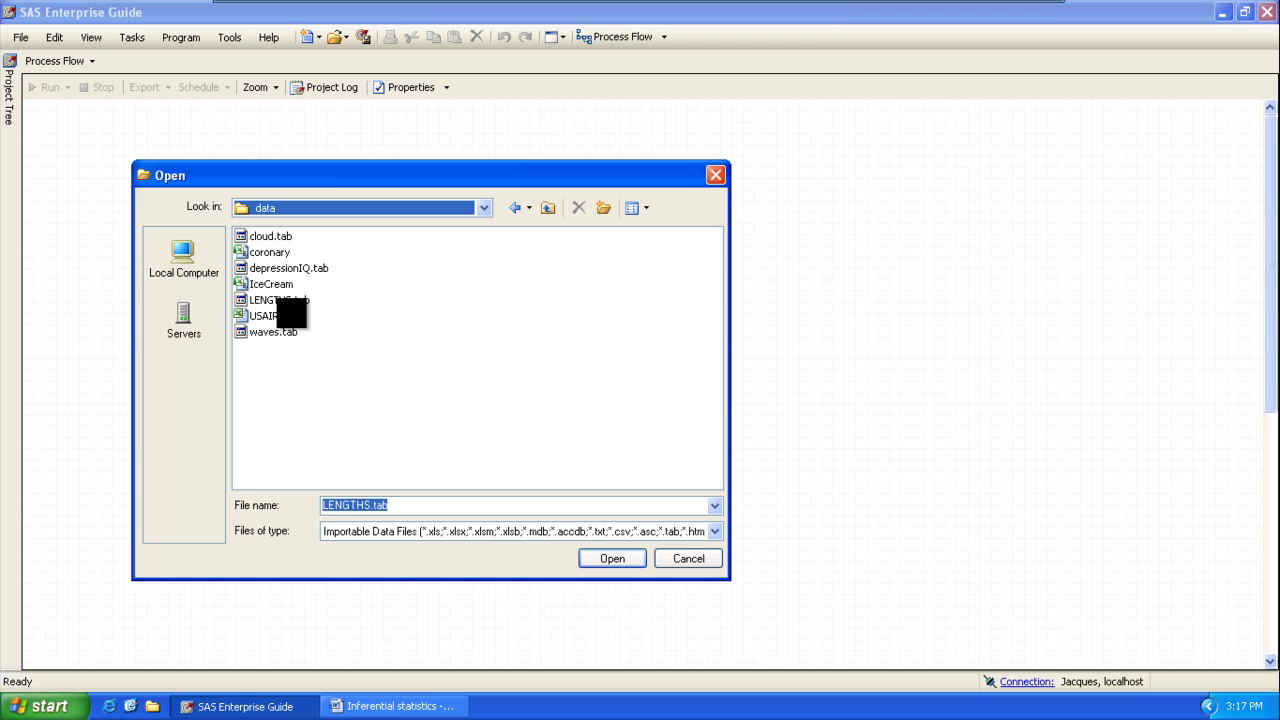
Step: Open LENGTHS.tab for import as tab-delimited text and proceed to defining its field attributes
double_click(276, 300)
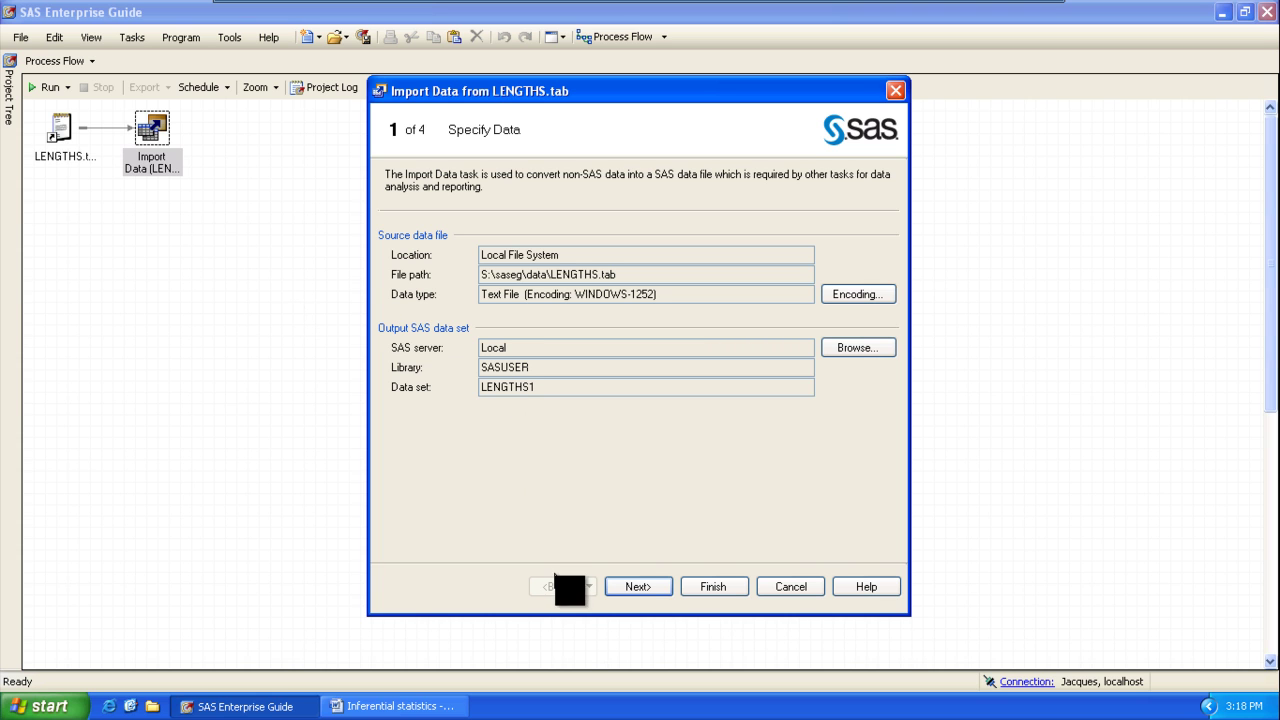
left_click(638, 587)
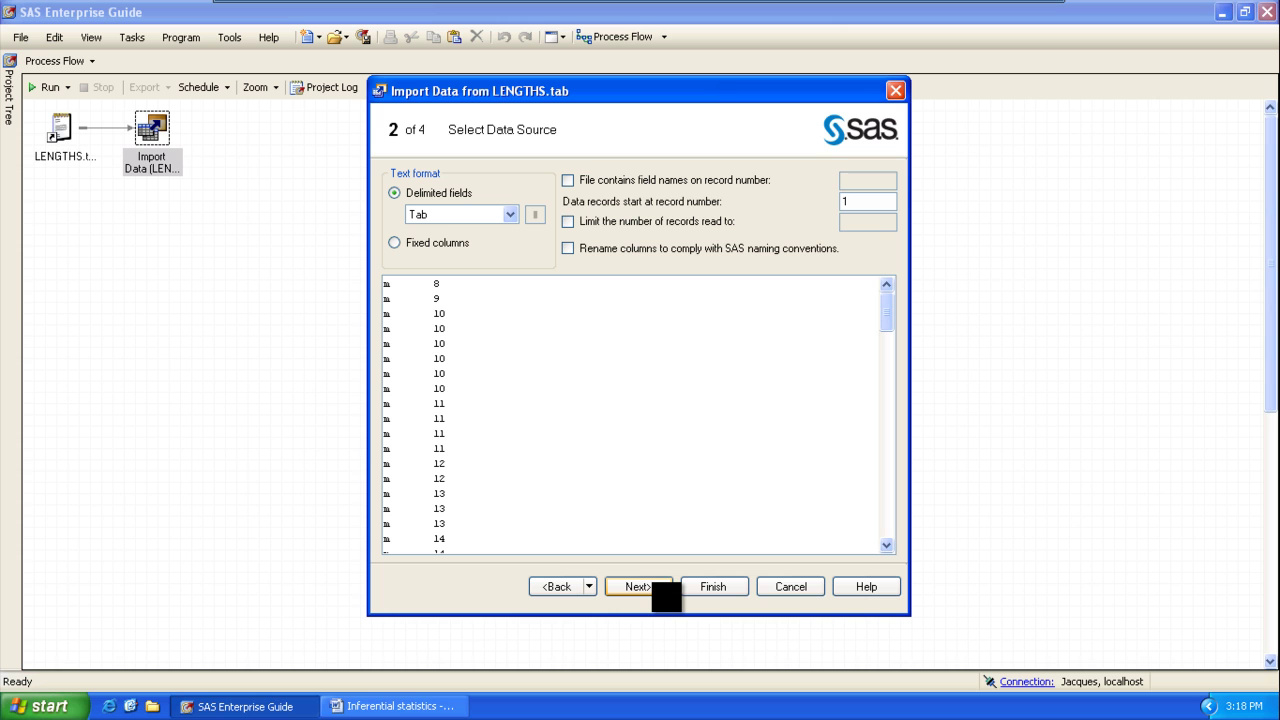
left_click(638, 587)
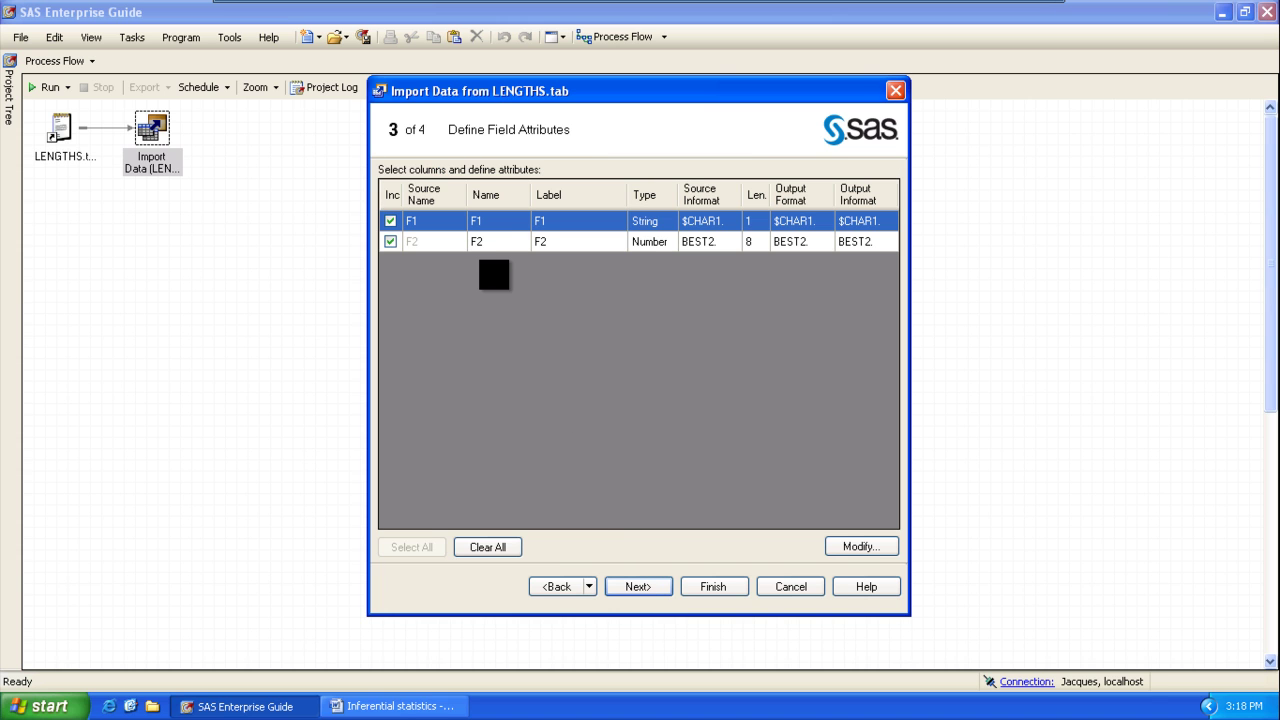
Step: Set both the name and the label of the first field, F1, to Unit
left_click(485, 220)
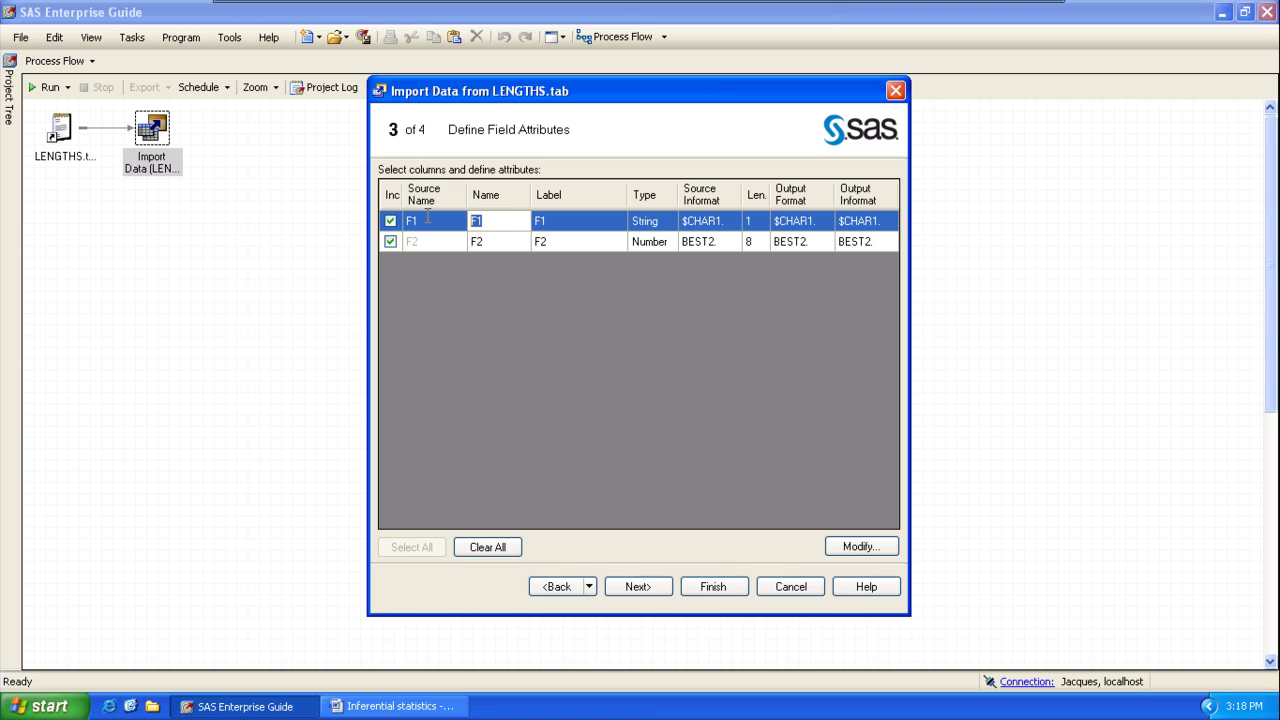
type("Unit")
left_click(558, 226)
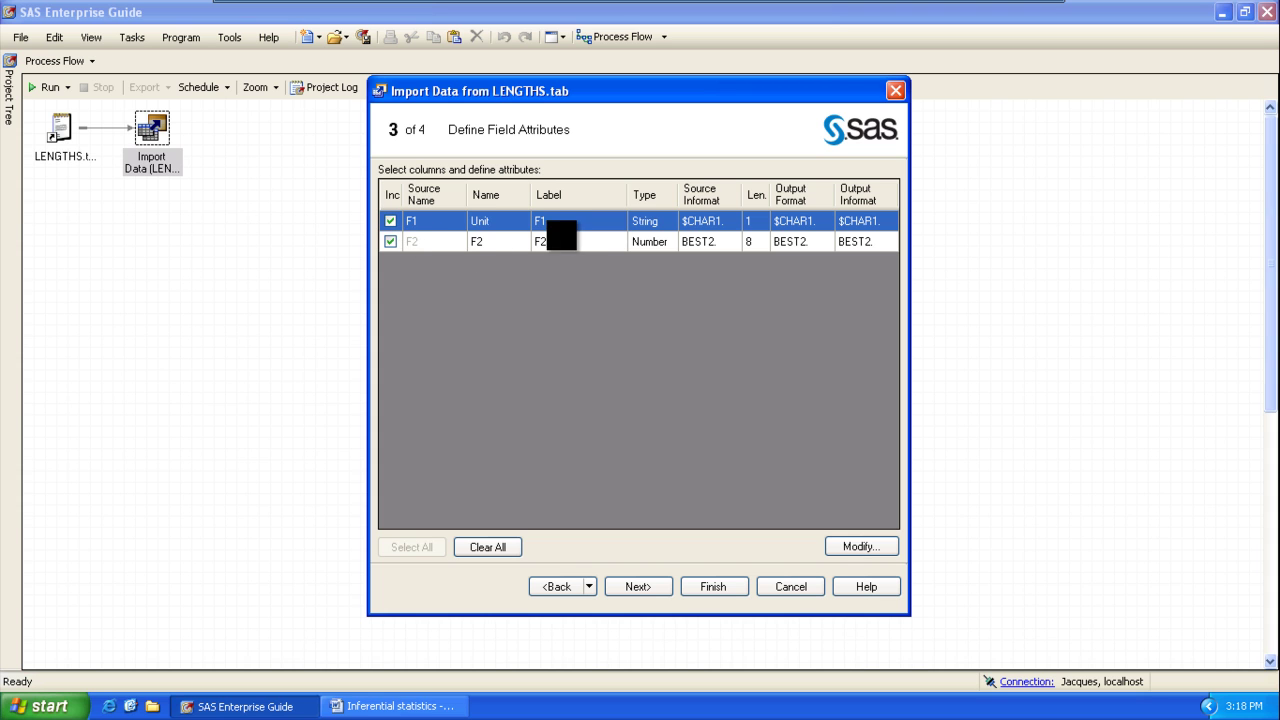
left_click(560, 225)
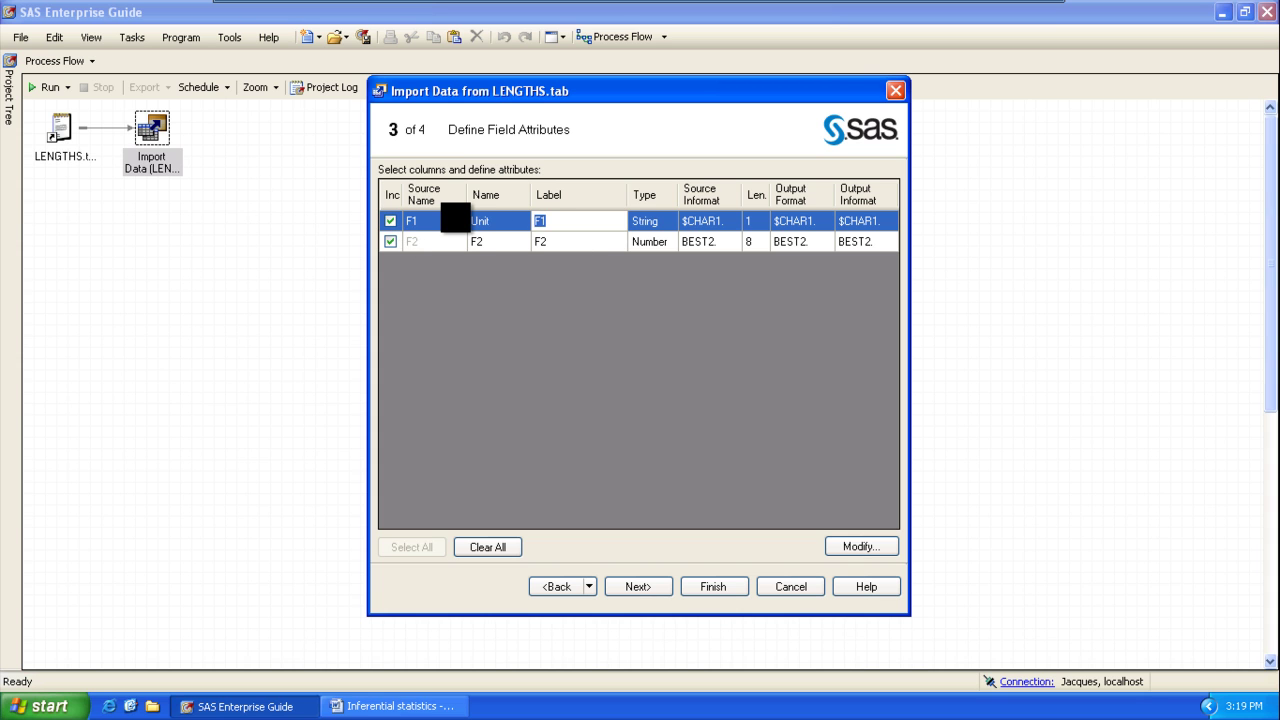
type("Unit")
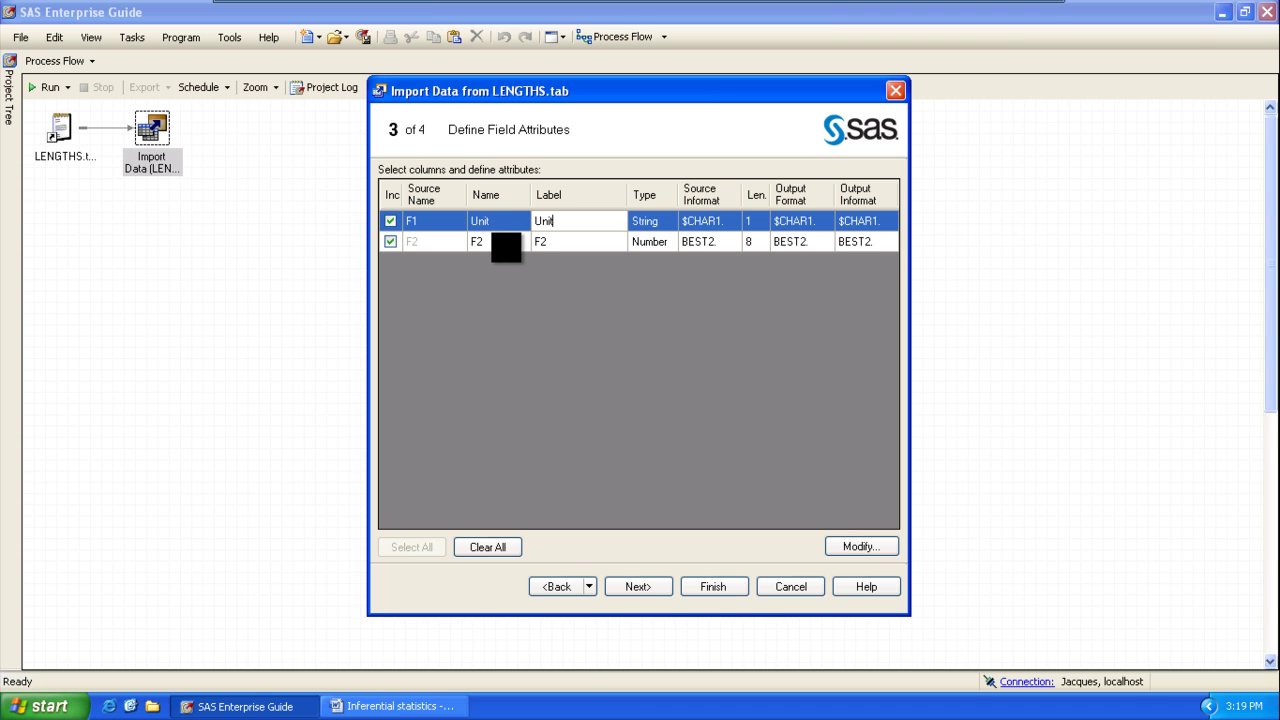
Step: Set the name and label of field F2 to Length and complete the import with the default advanced options
left_click(490, 242)
left_click(488, 241)
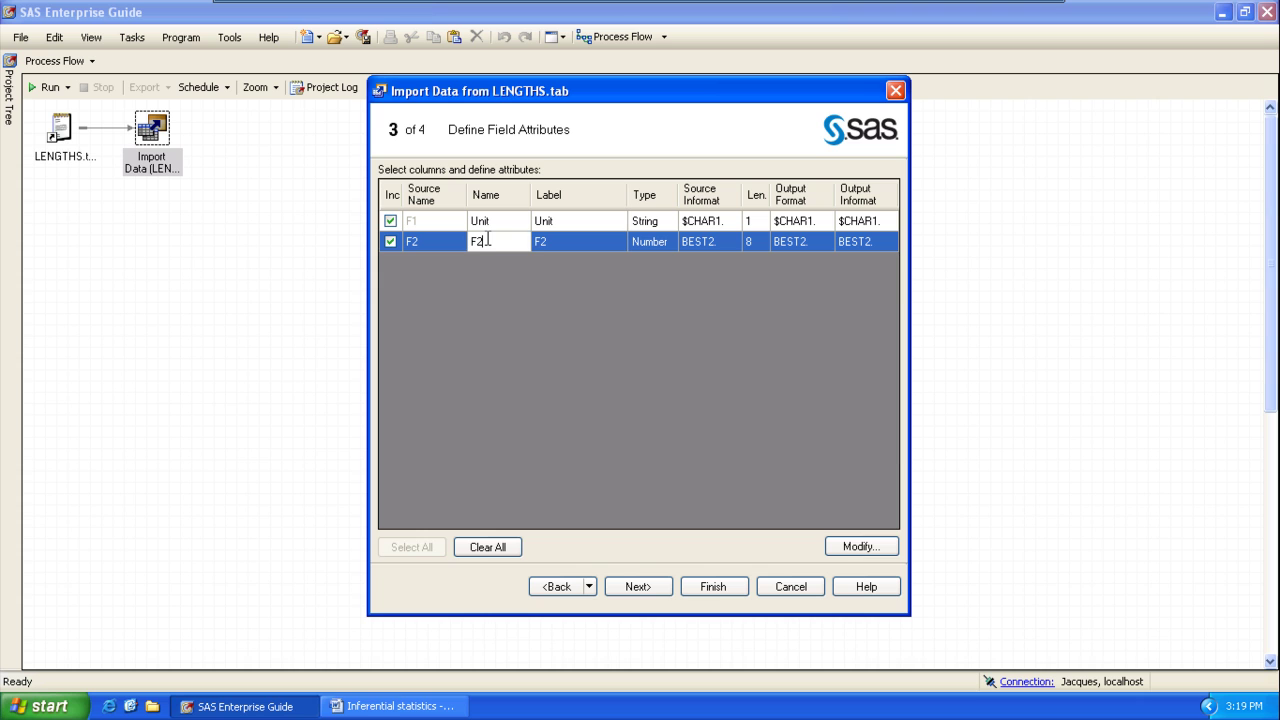
double_click(488, 240)
type("Lenght")
key("BackSpace")
type("th")
key("Return")
left_click(565, 242)
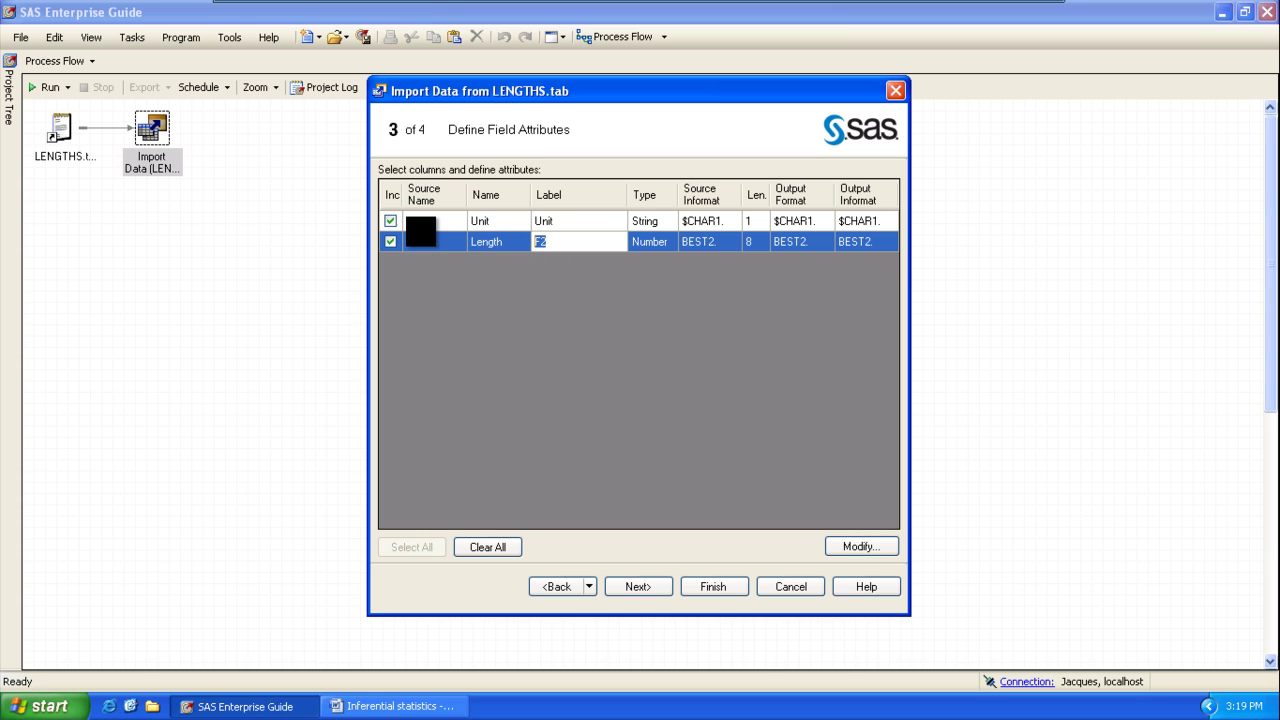
type("Length")
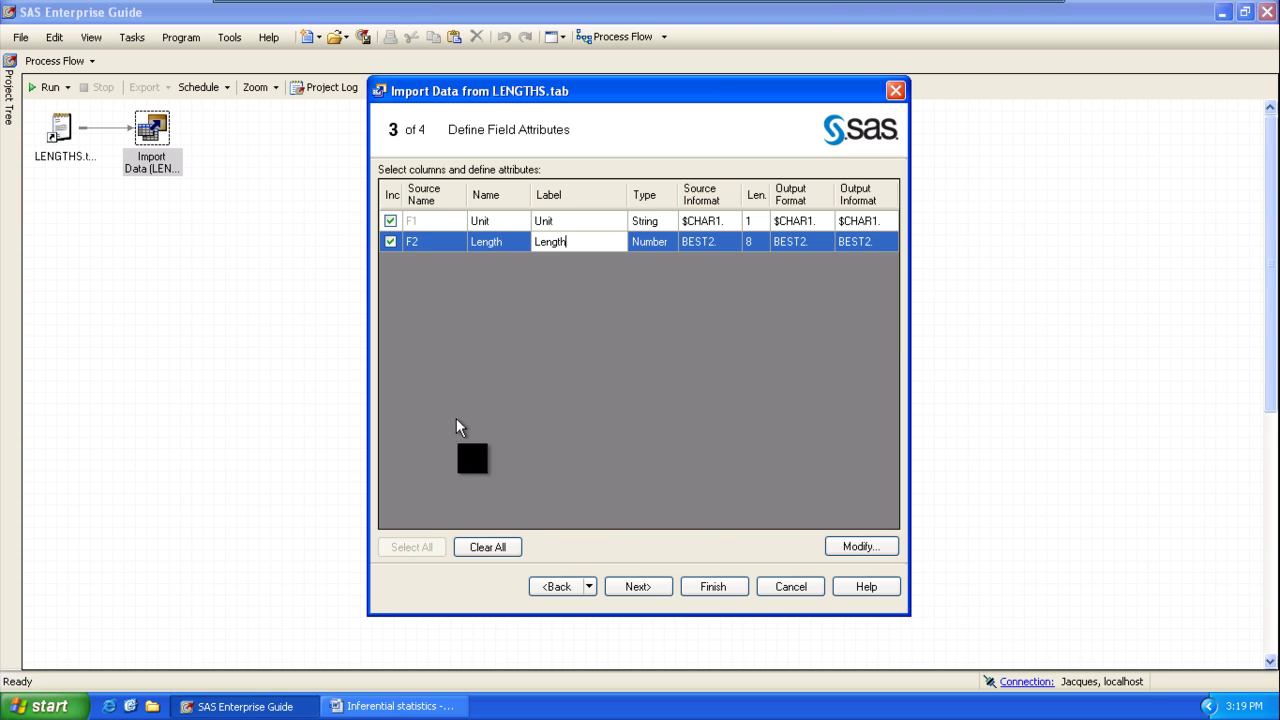
left_click(638, 586)
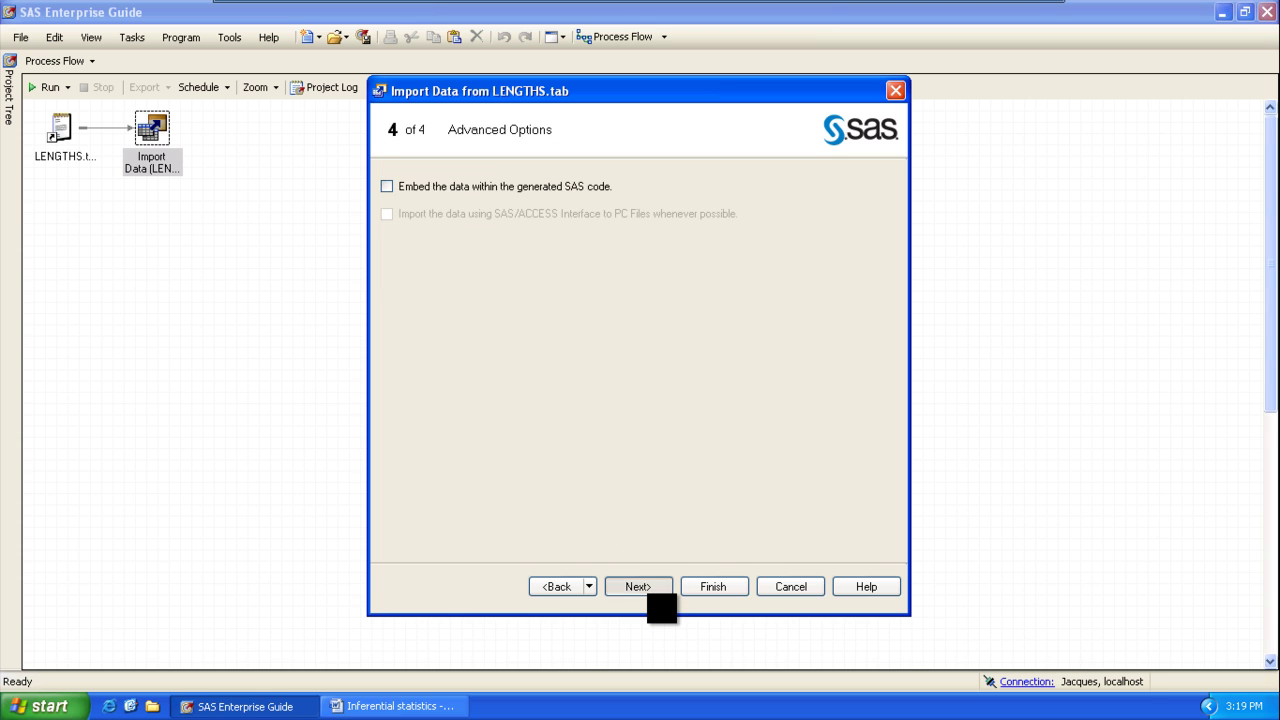
left_click(713, 586)
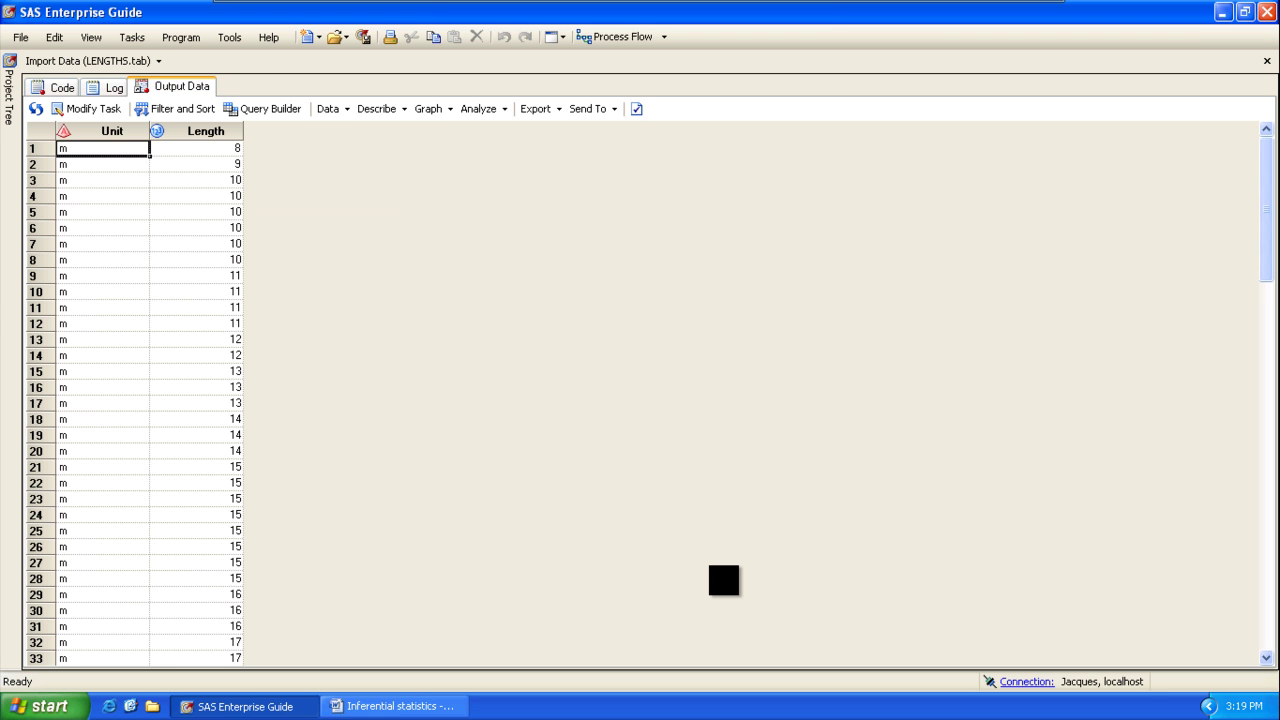
Step: Examine the Unit and Length values across all rows of the imported data
scroll(656, 470, "down", 4)
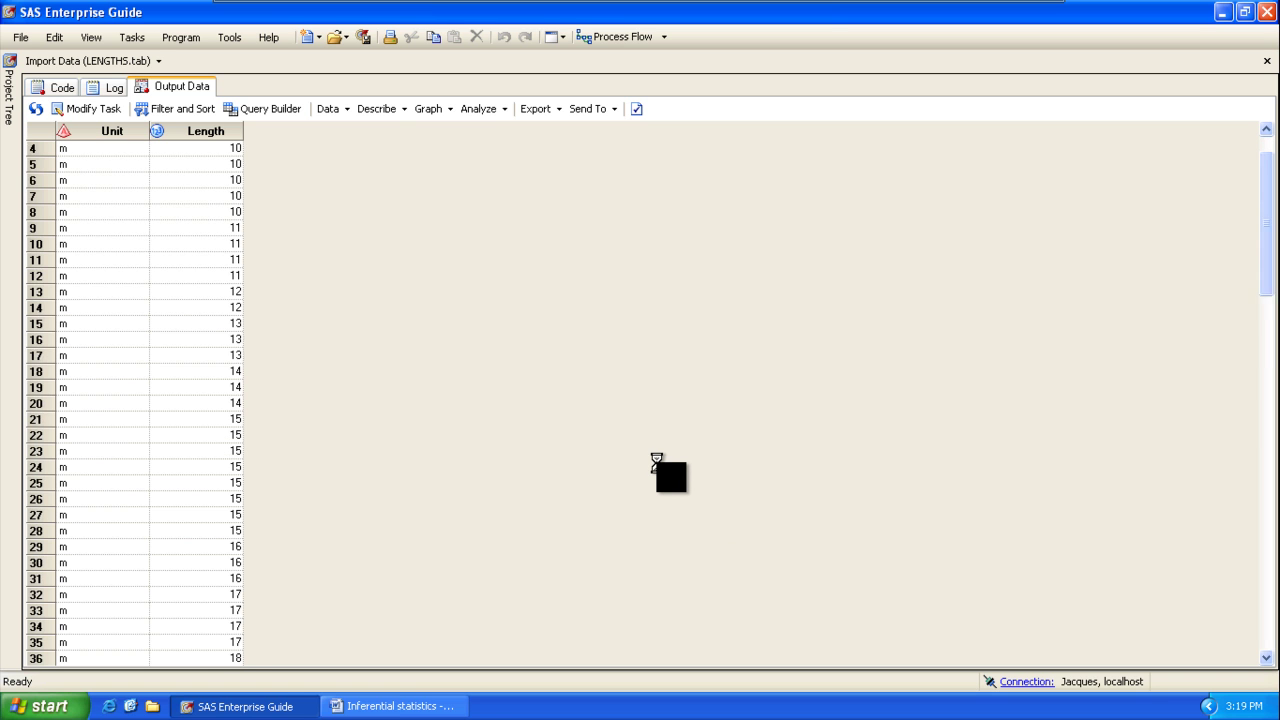
scroll(656, 470, "down", 9)
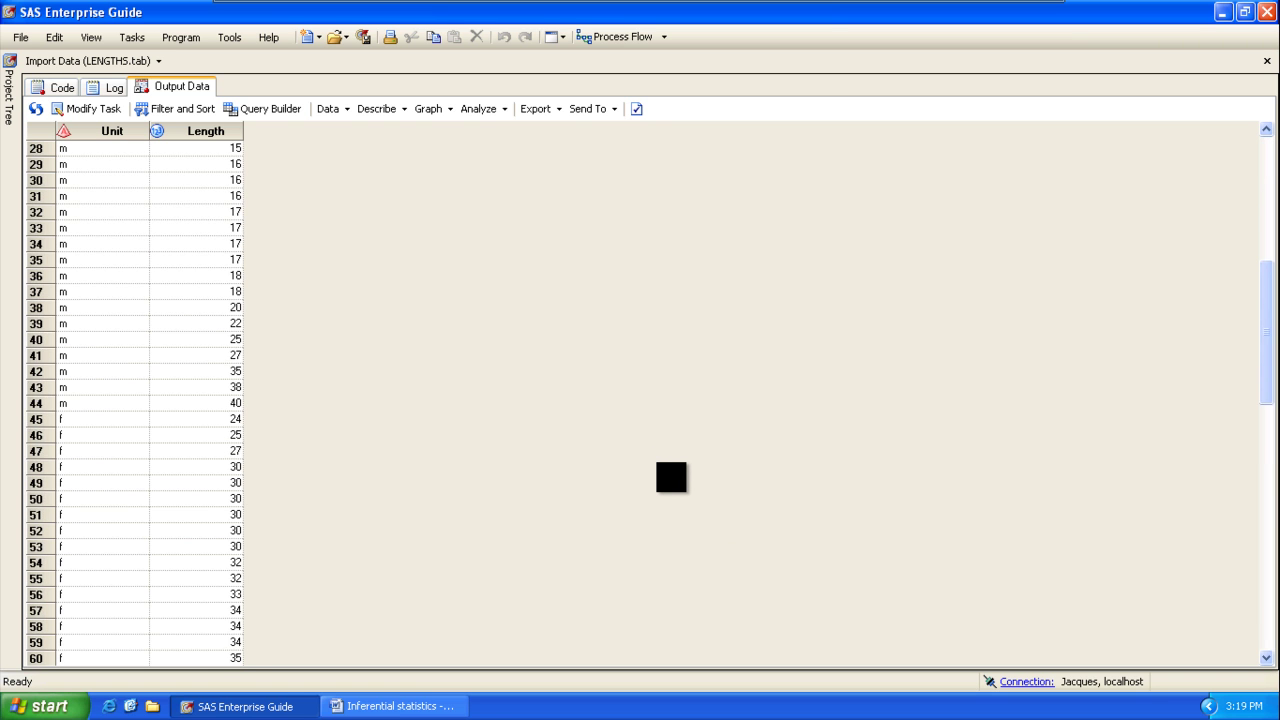
scroll(656, 462, "down", 8)
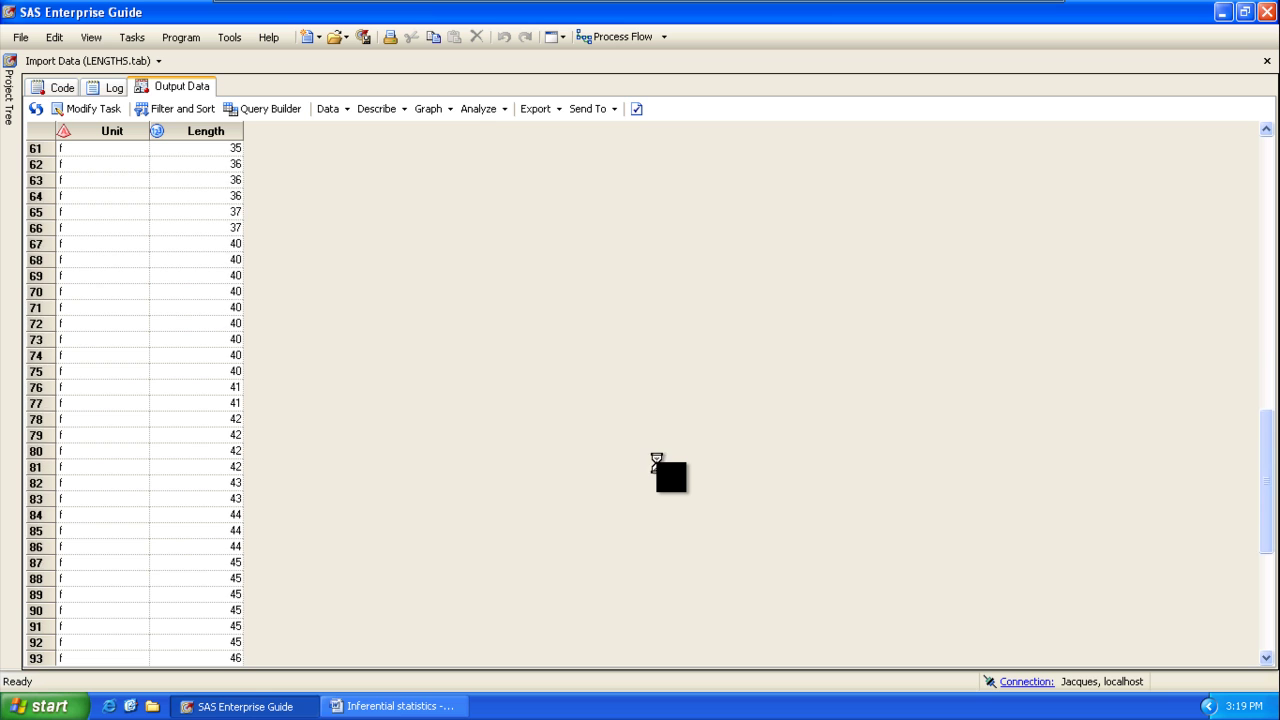
scroll(656, 462, "down", 6)
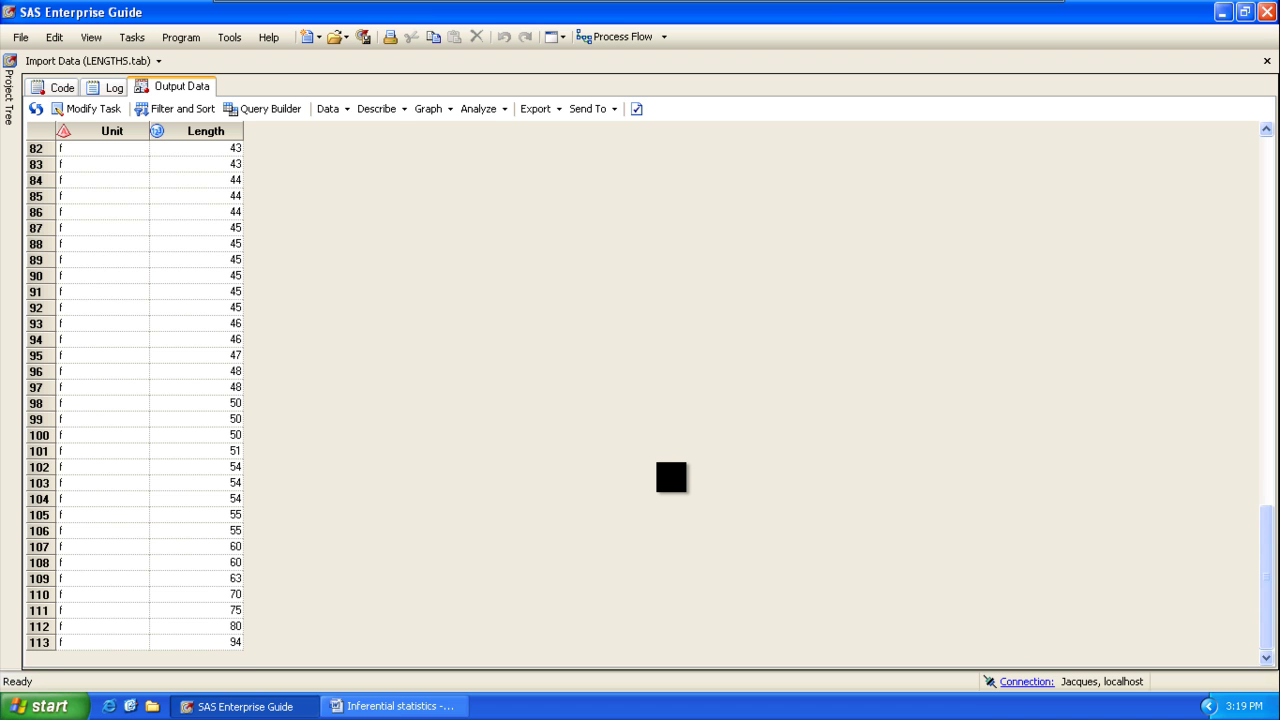
scroll(656, 462, "up", 8)
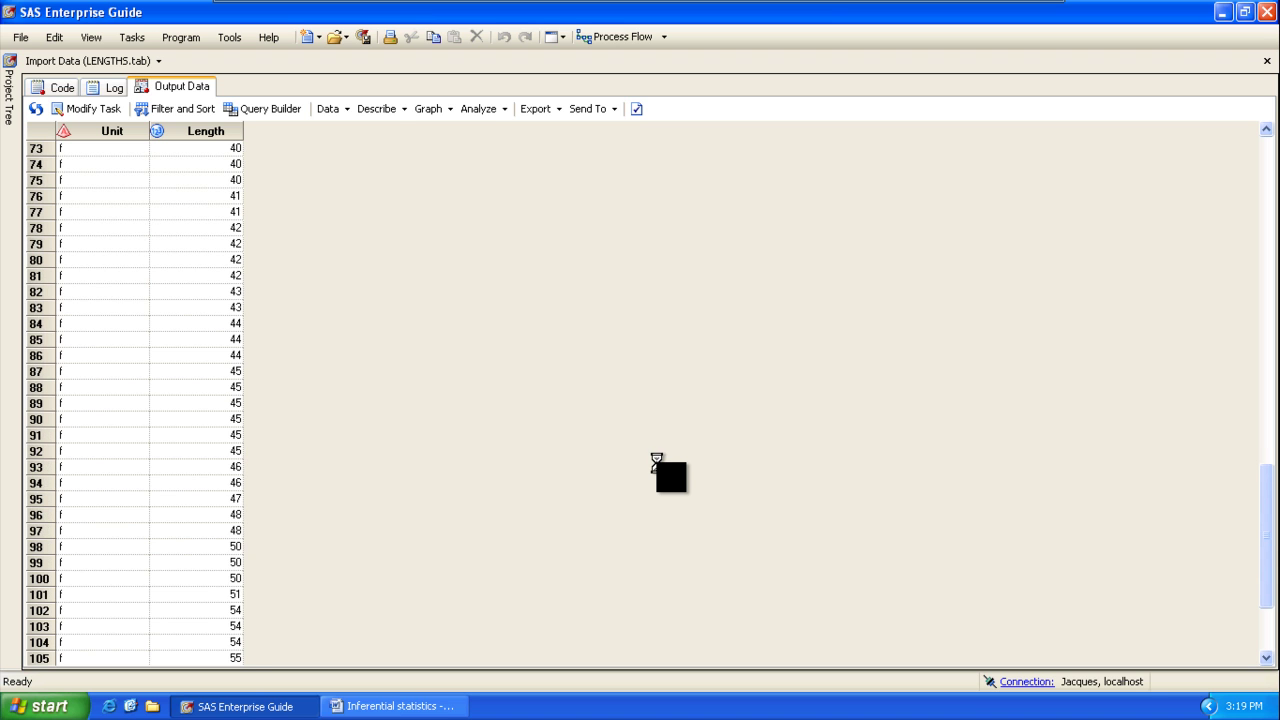
scroll(656, 462, "up", 8)
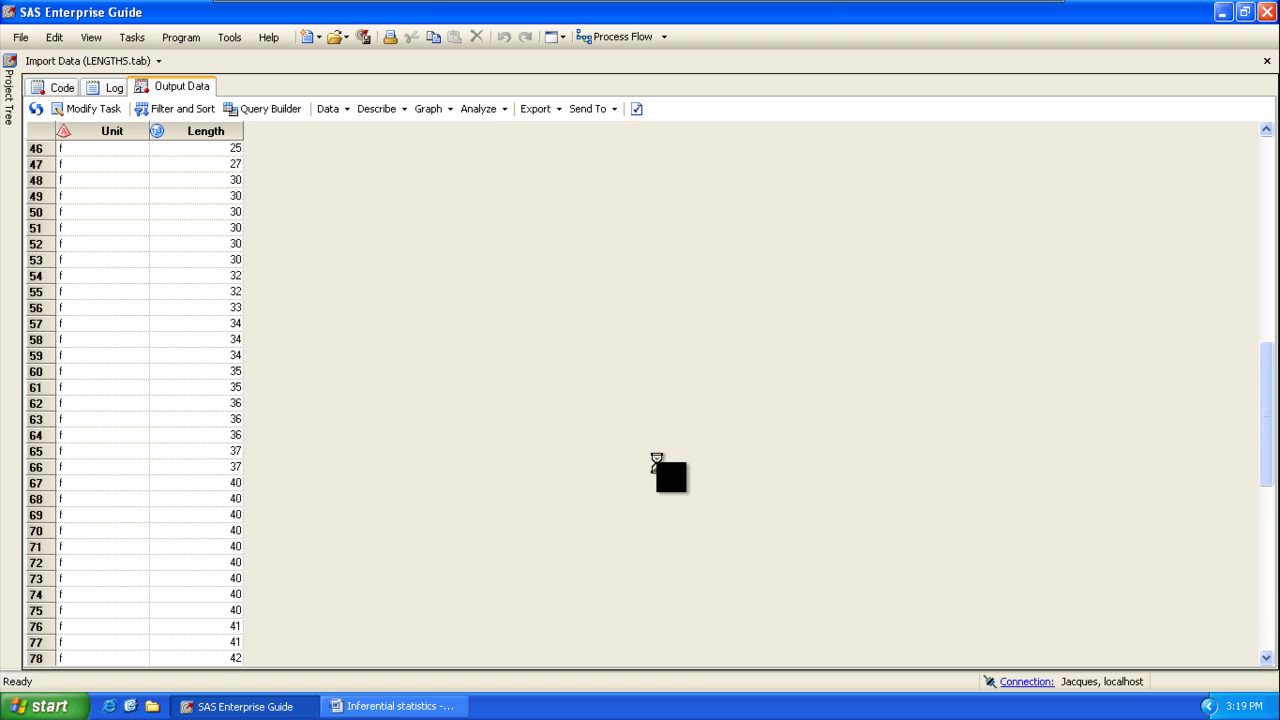
scroll(656, 462, "up", 9)
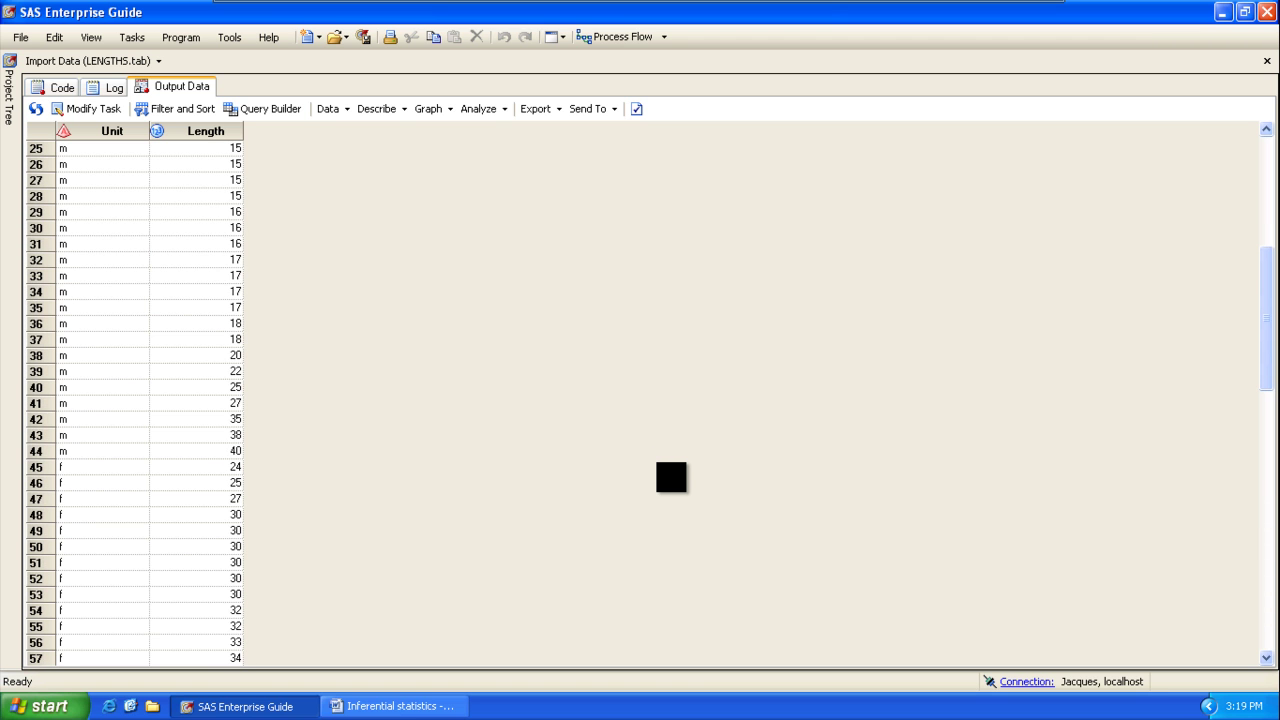
scroll(656, 462, "up", 2)
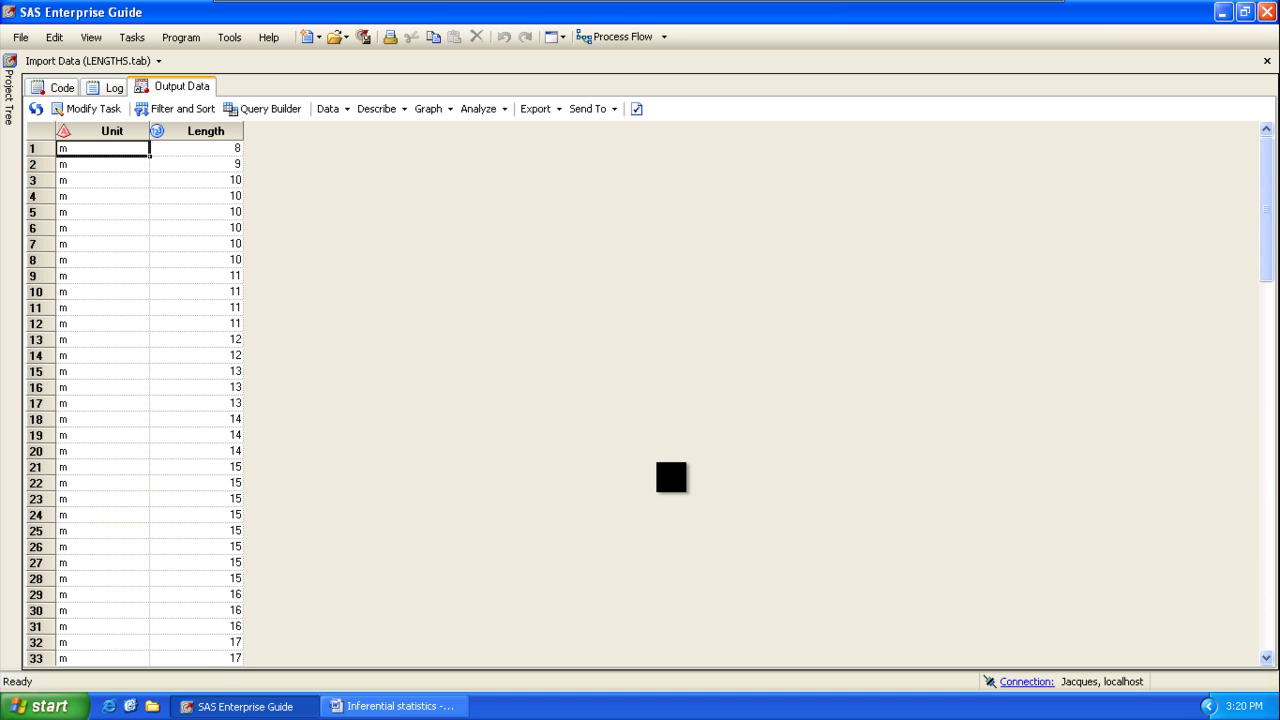
scroll(656, 462, "down", 6)
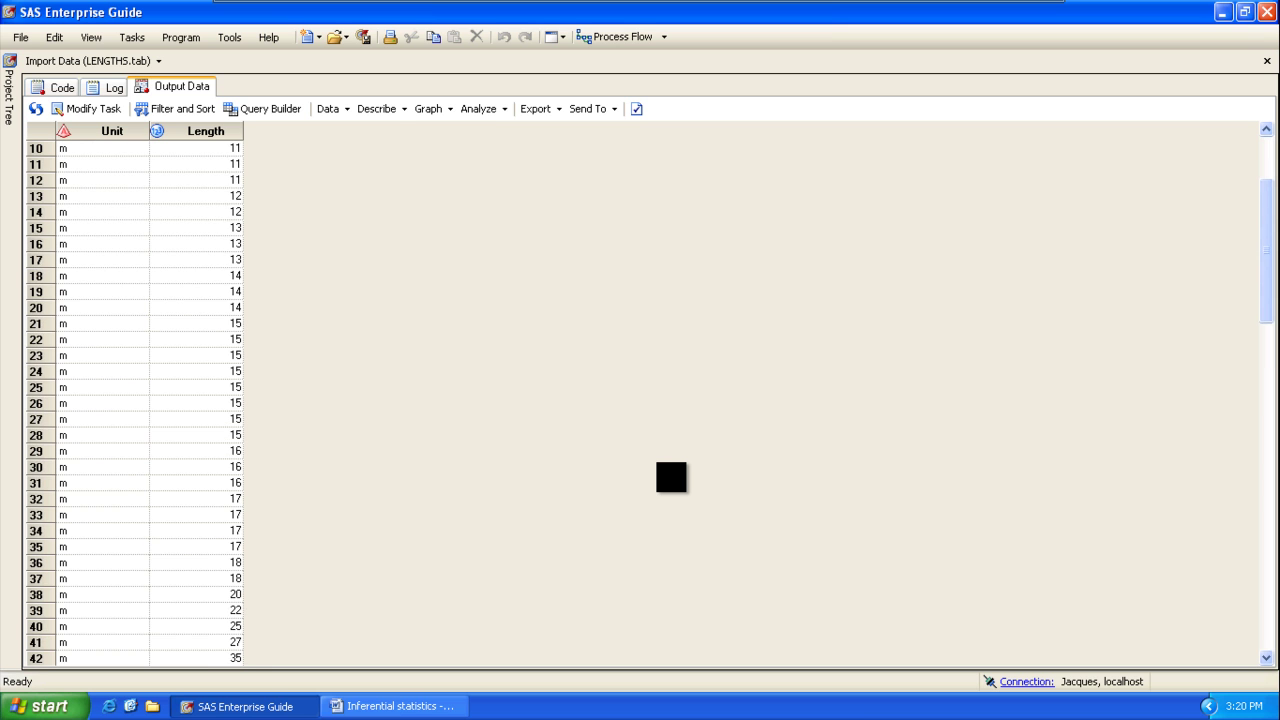
scroll(656, 462, "down", 6)
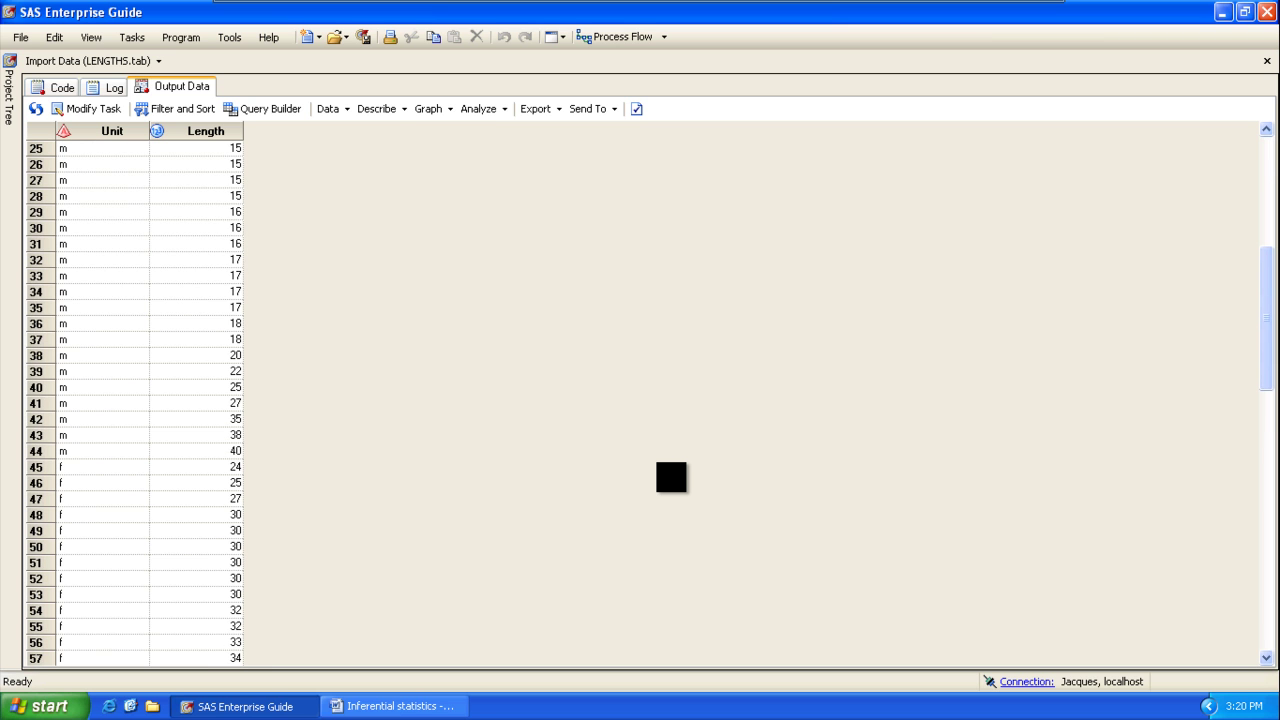
scroll(656, 462, "down", 1)
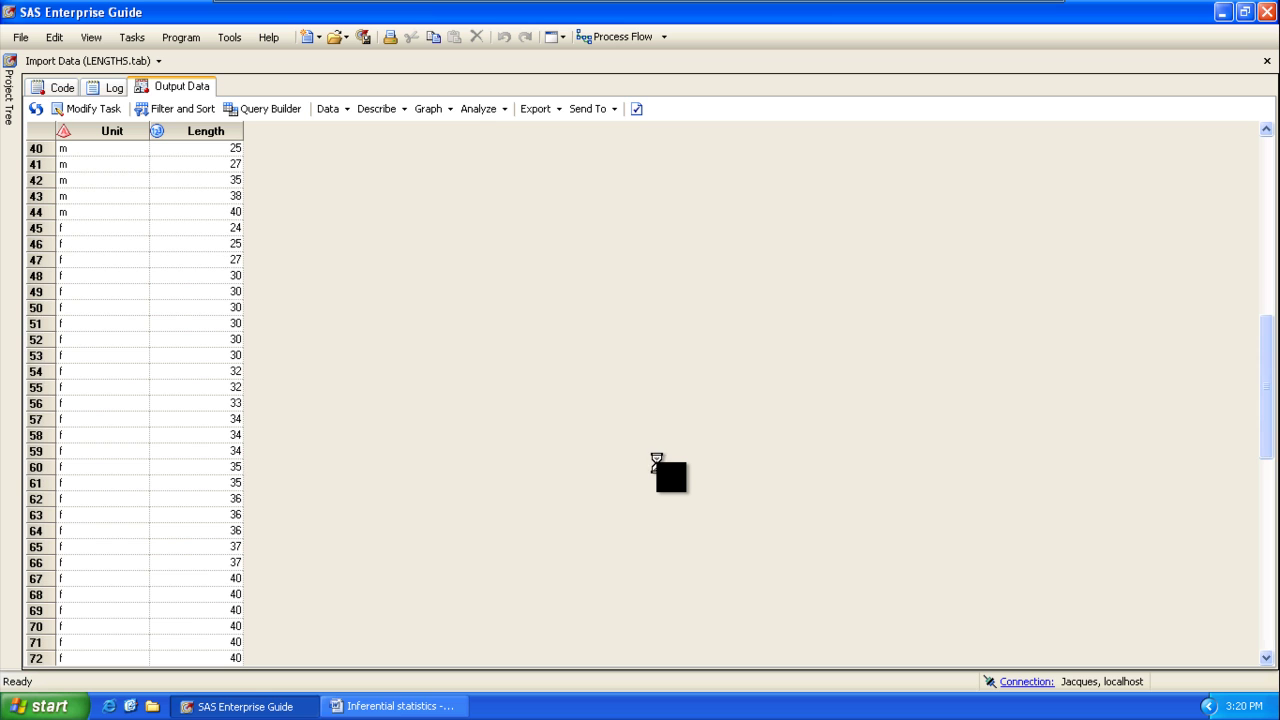
scroll(656, 462, "down", 2)
scroll(656, 462, "up", 5)
scroll(656, 462, "up", 3)
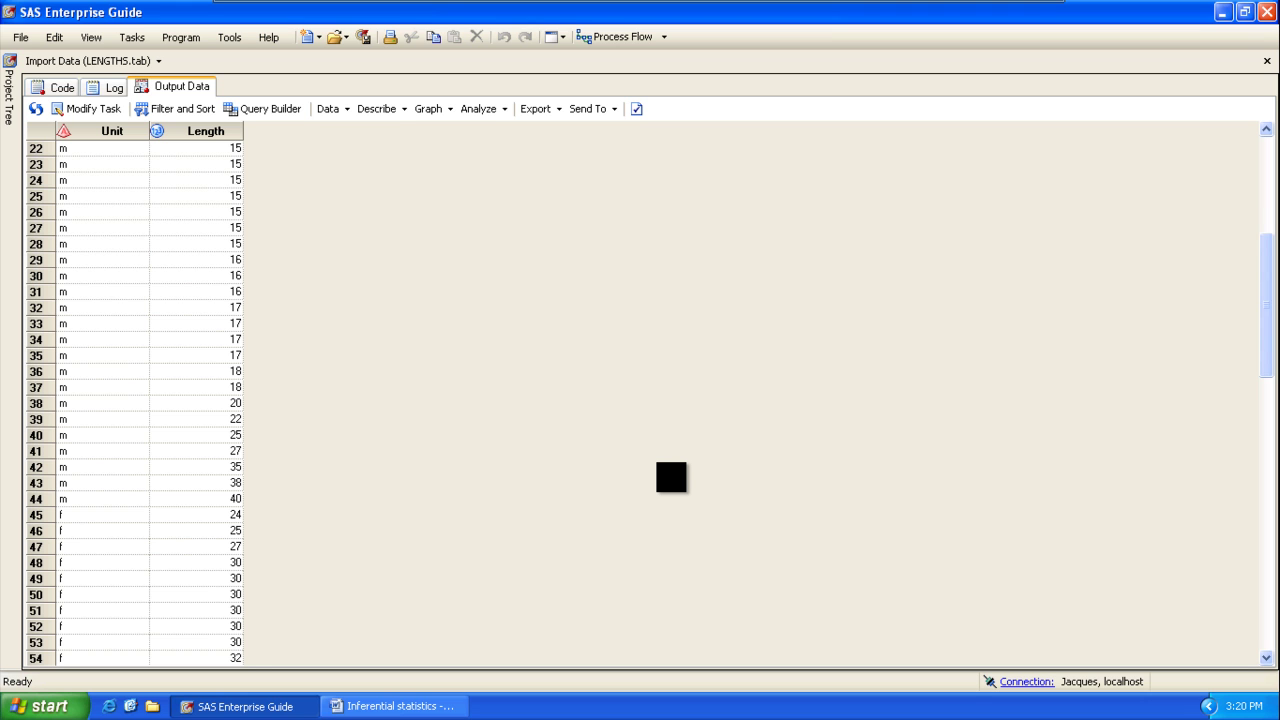
scroll(656, 462, "up", 5)
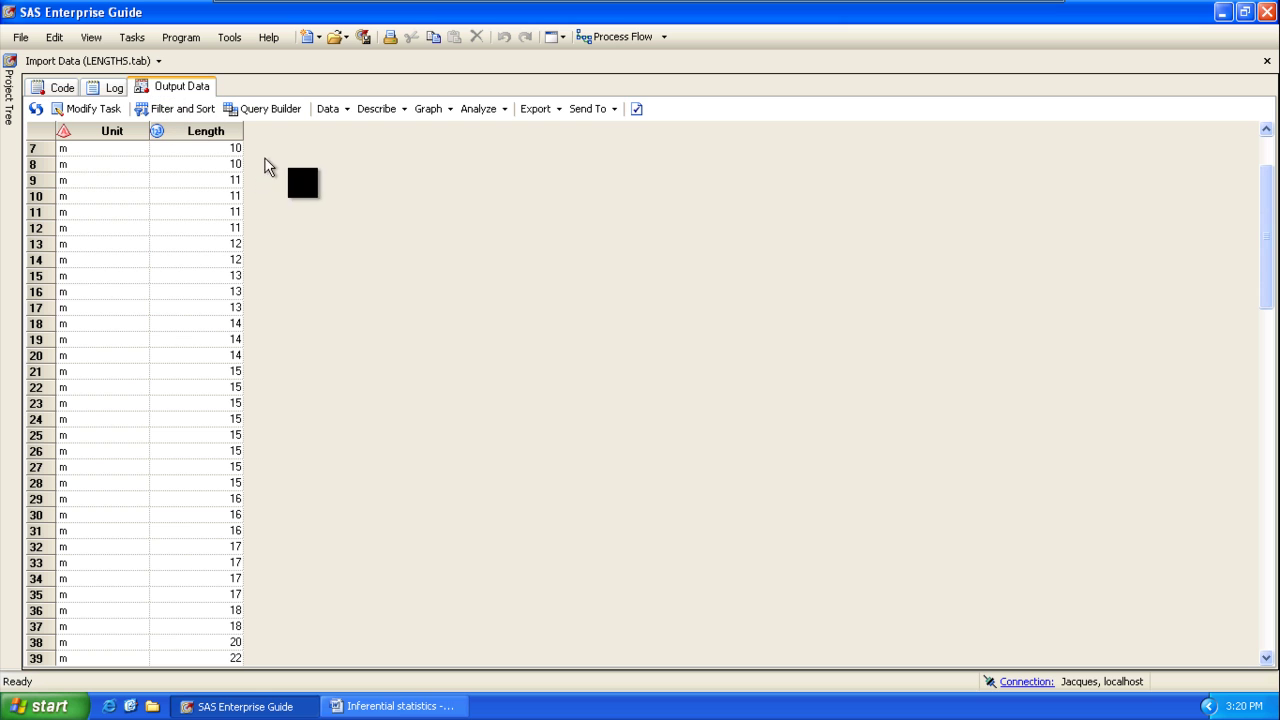
left_click(285, 110)
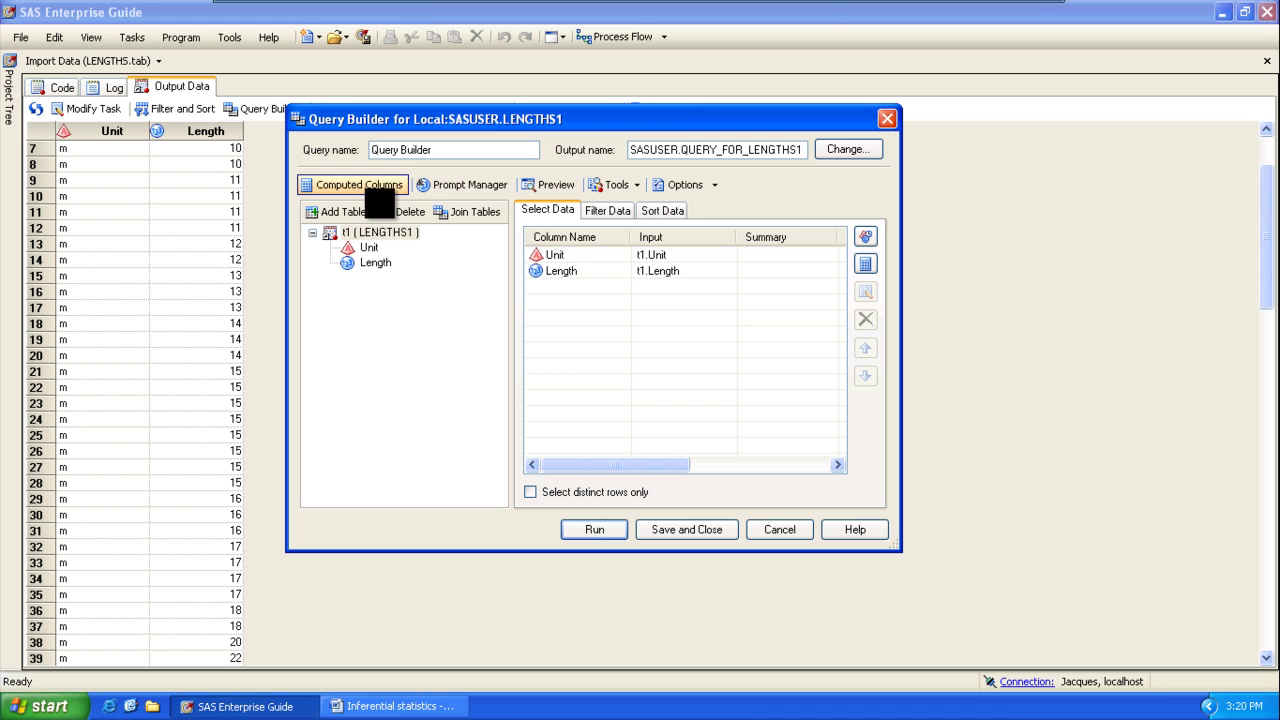
left_click(865, 264)
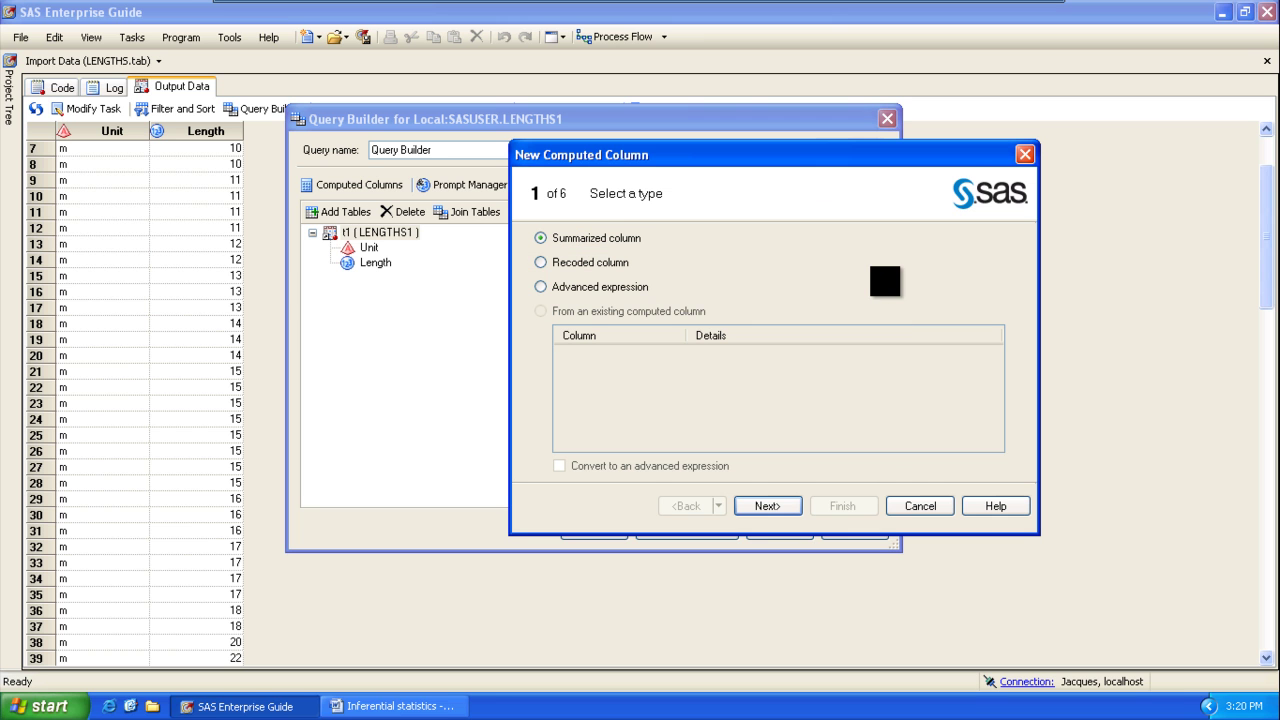
left_click(619, 288)
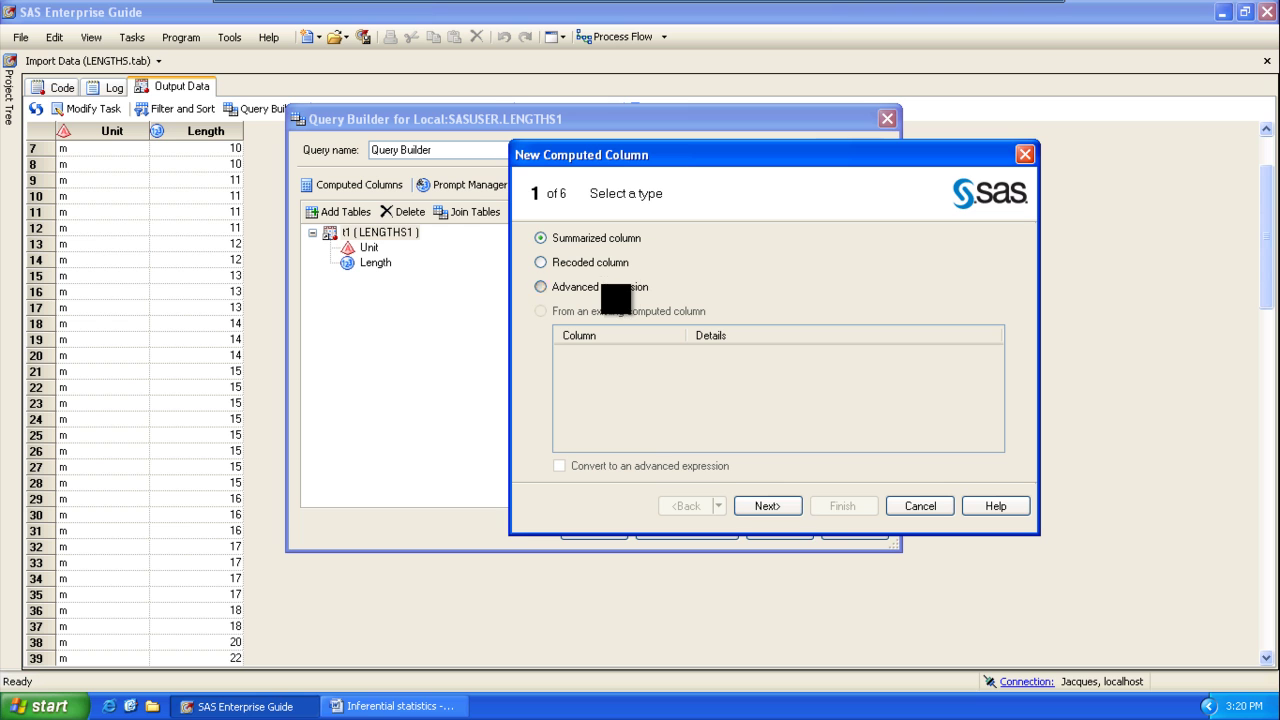
left_click(788, 503)
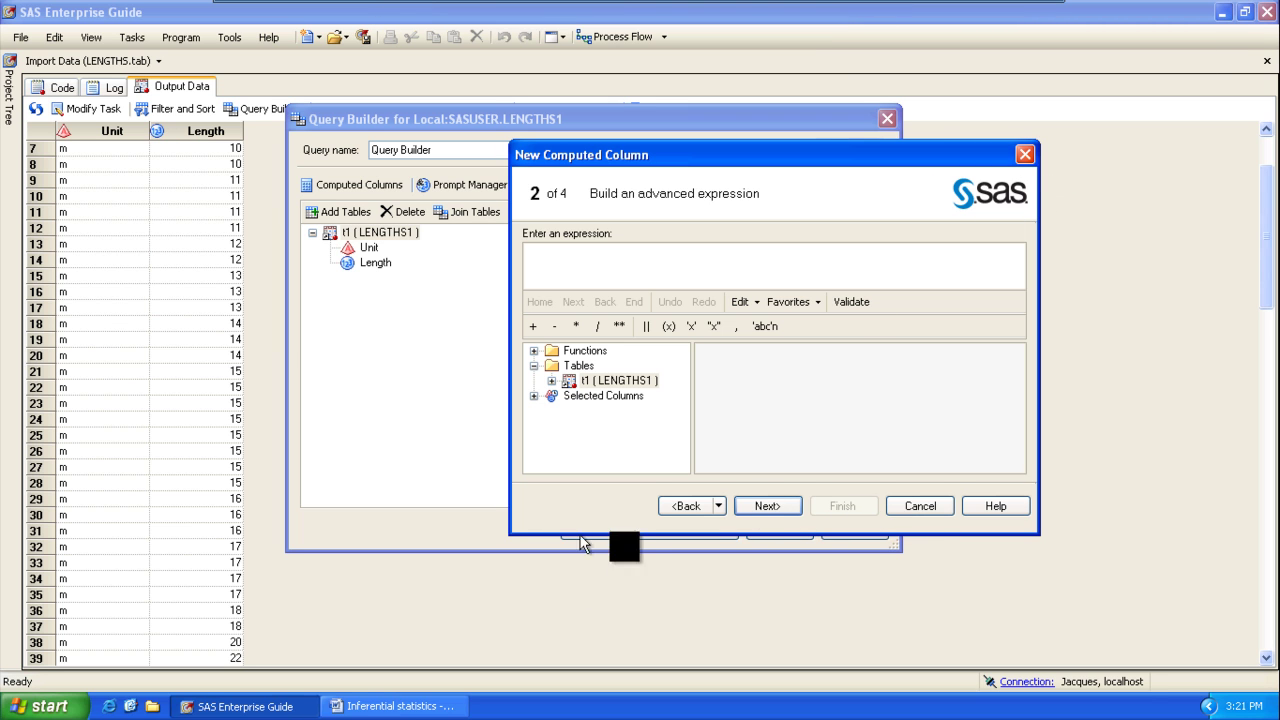
left_click(916, 510)
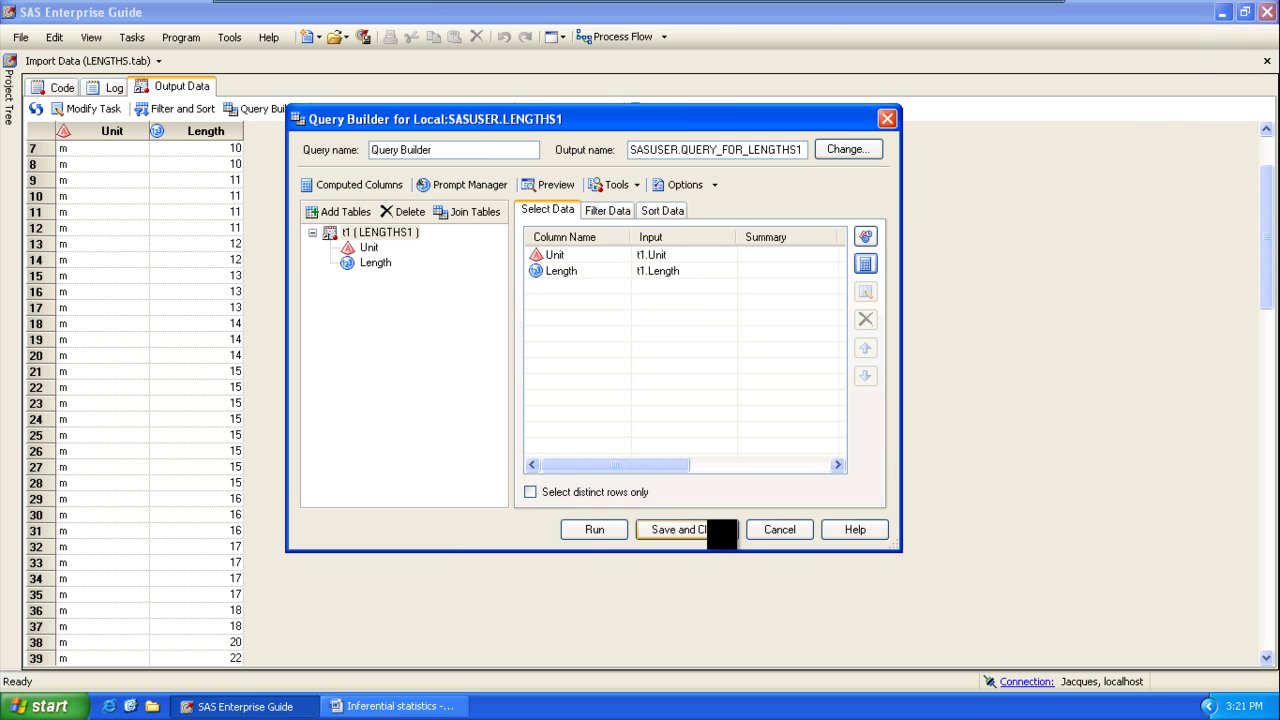
left_click(778, 530)
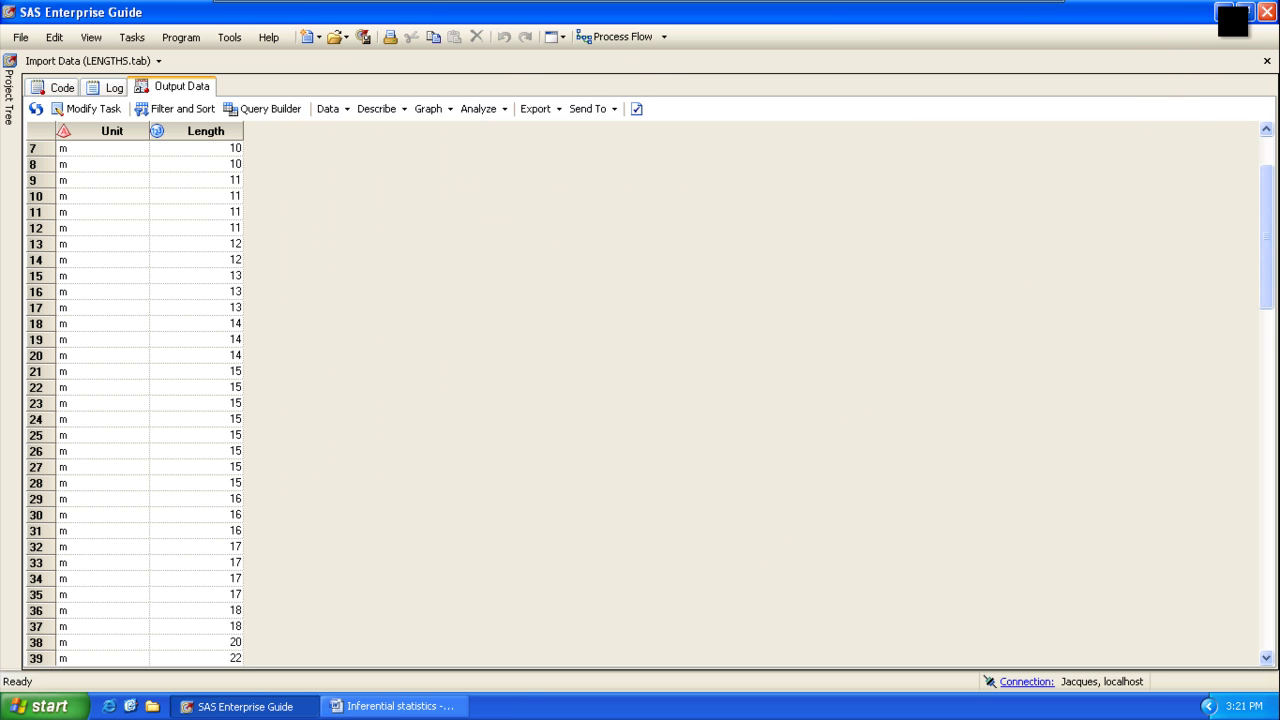
Step: Open the Query text file from the desktop in Notepad and copy its expression case when unit='m' then length*3.28 when unit='f' then length end
left_click(1223, 12)
double_click(34, 250)
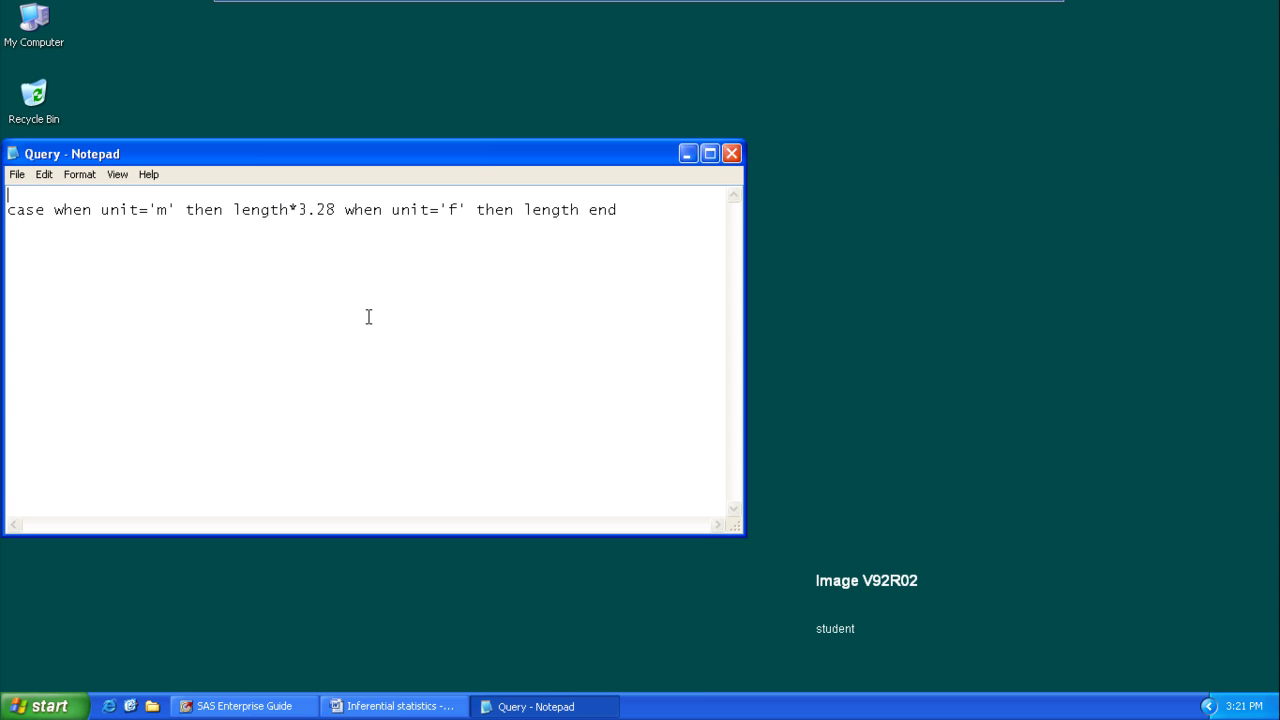
left_click_drag(622, 210, 494, 210)
left_click_drag(416, 198, 2, 218)
key("ctrl+c")
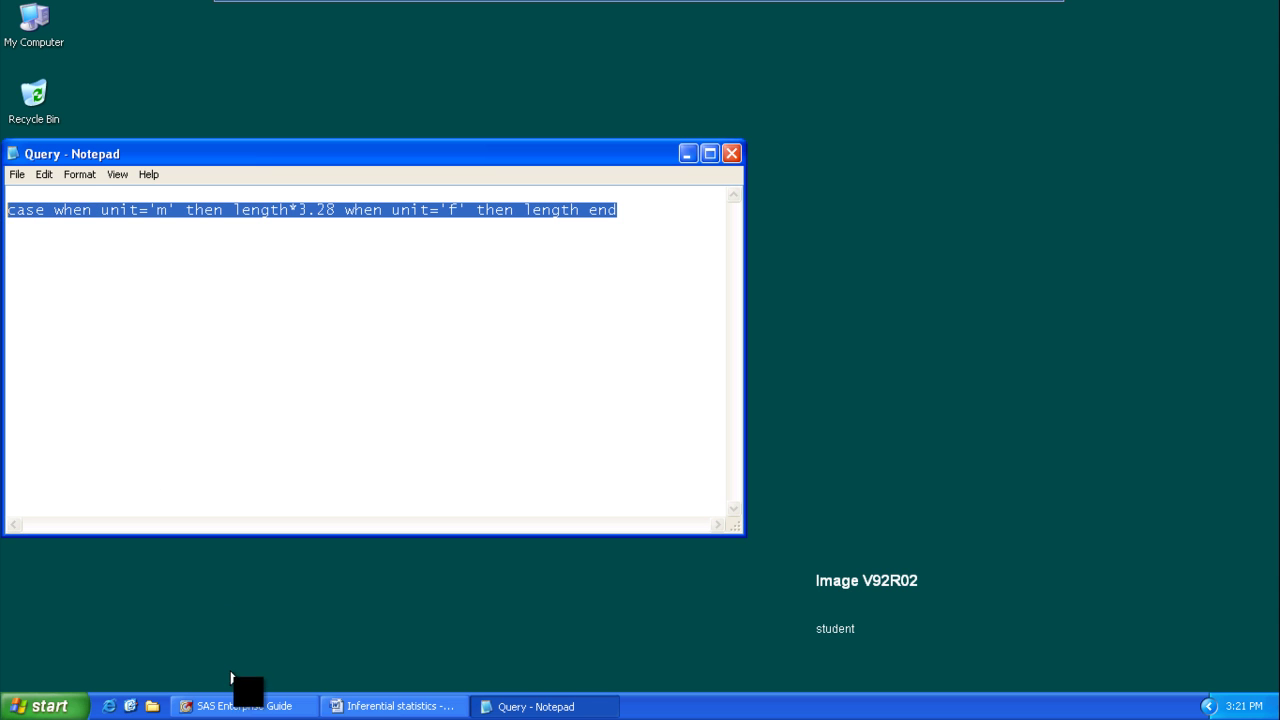
Step: In SAS Enterprise Guide, start a query on the imported data and add an advanced-expression computed column using the copied case expression
left_click(262, 707)
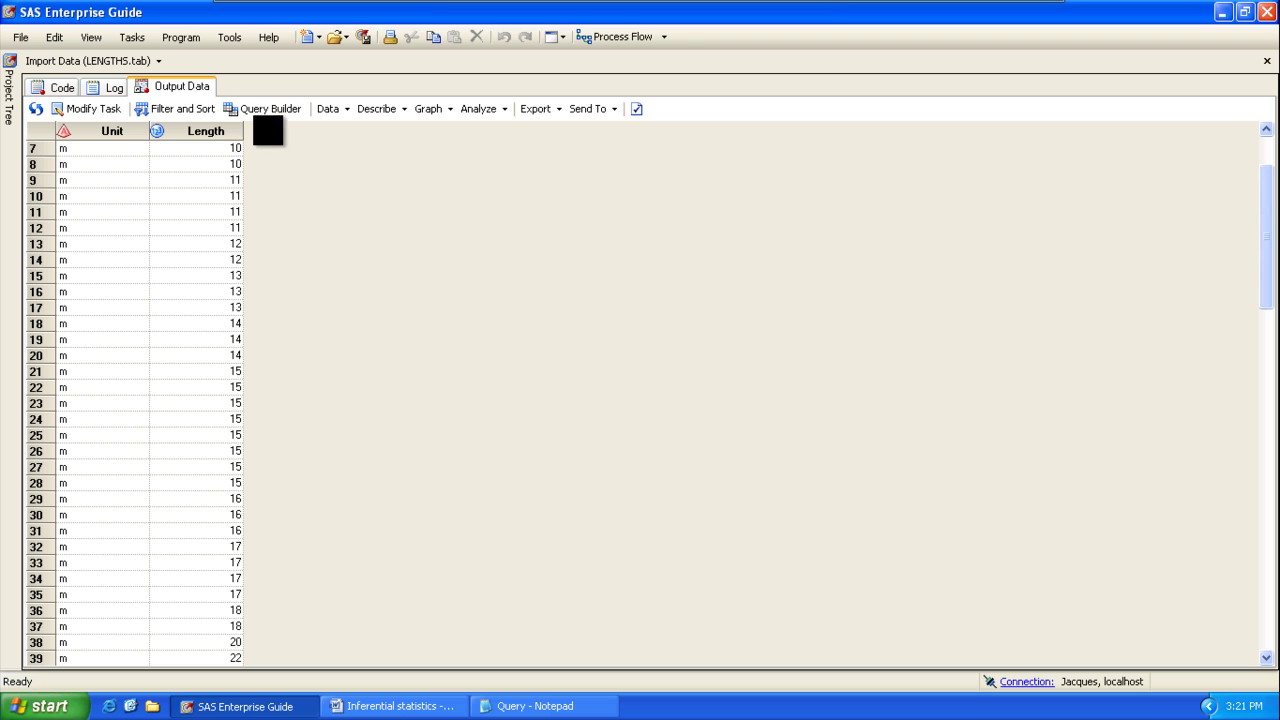
left_click(268, 112)
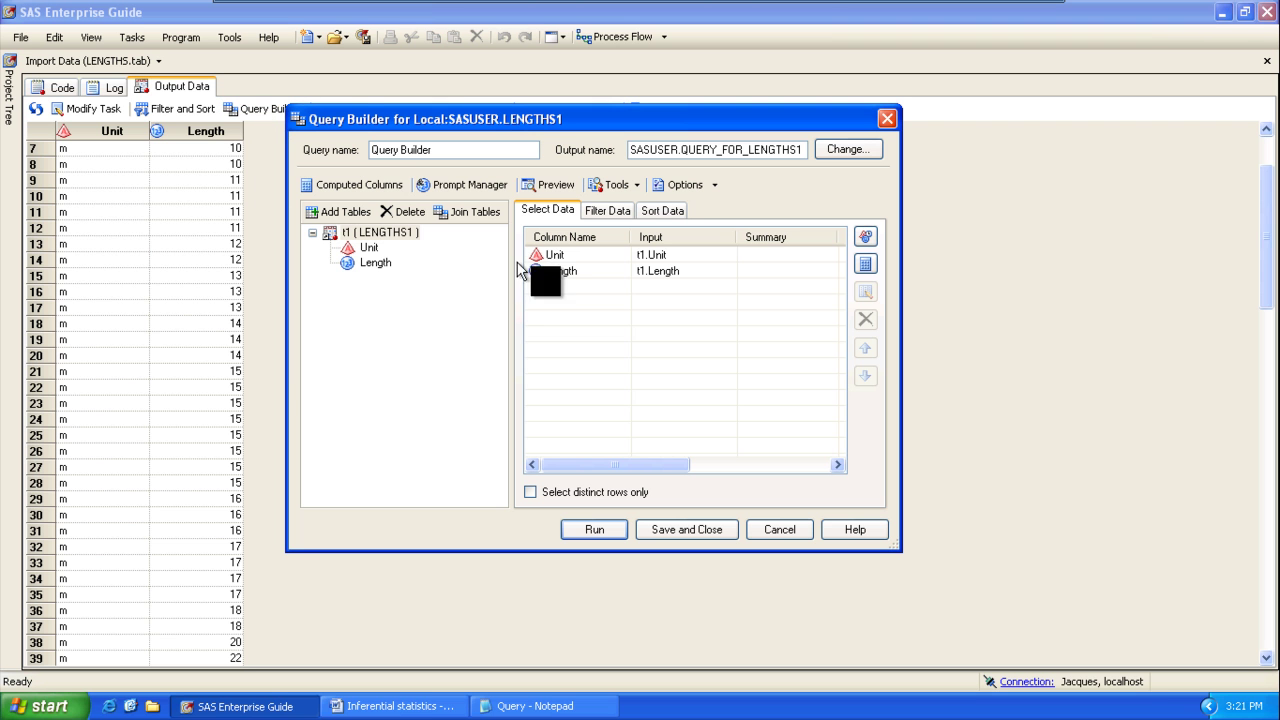
left_click(866, 264)
left_click(621, 286)
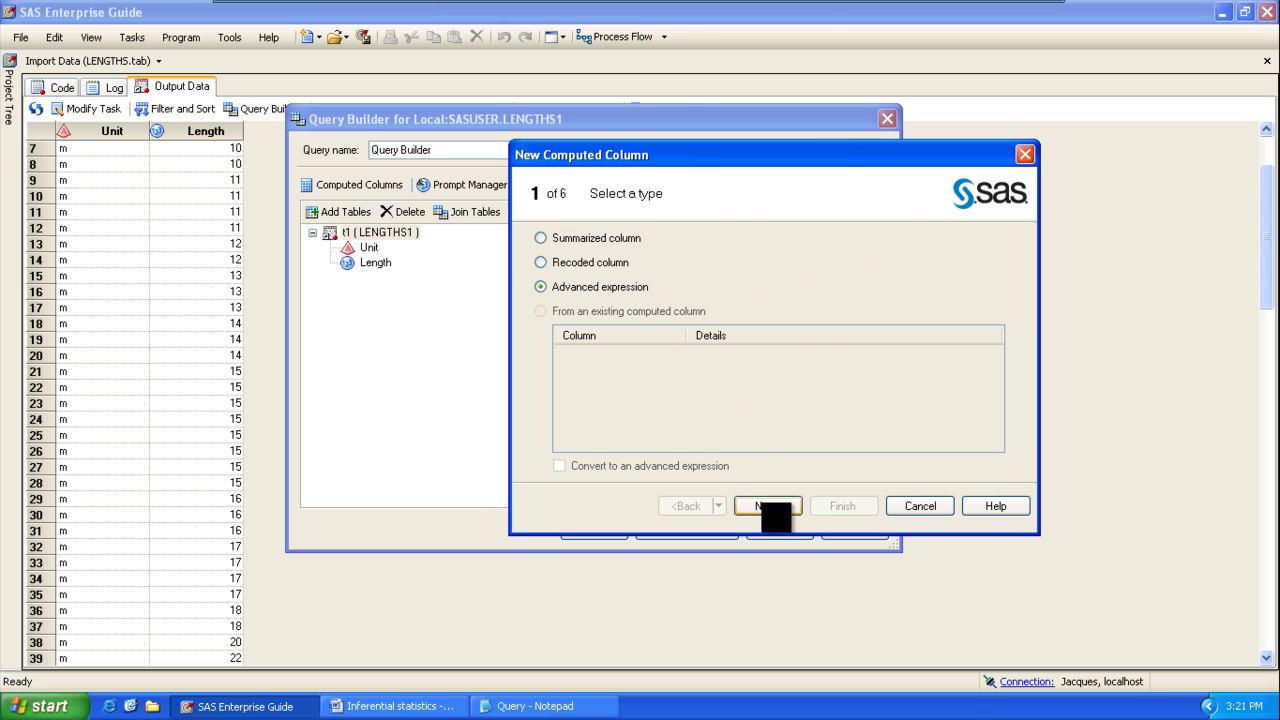
left_click(762, 503)
left_click(597, 271)
key("ctrl+v")
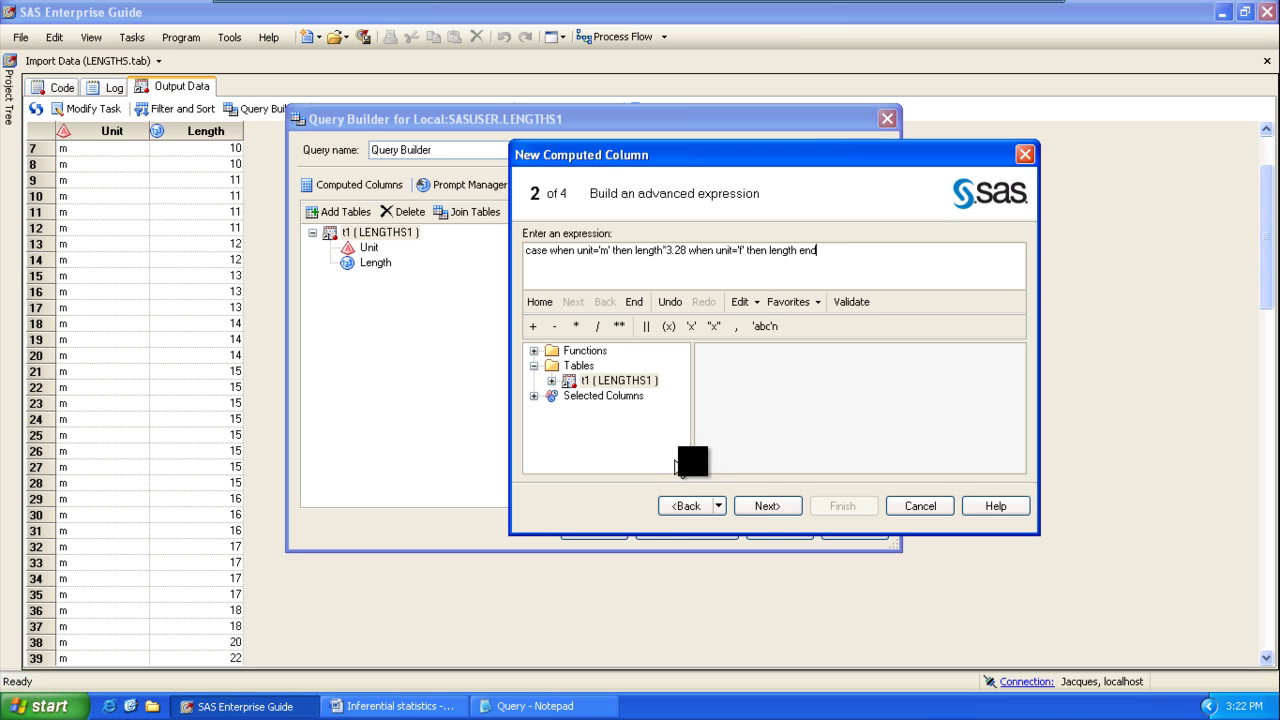
Step: Set the computed column's alias to feet, finish the column definition and run the query
left_click(766, 506)
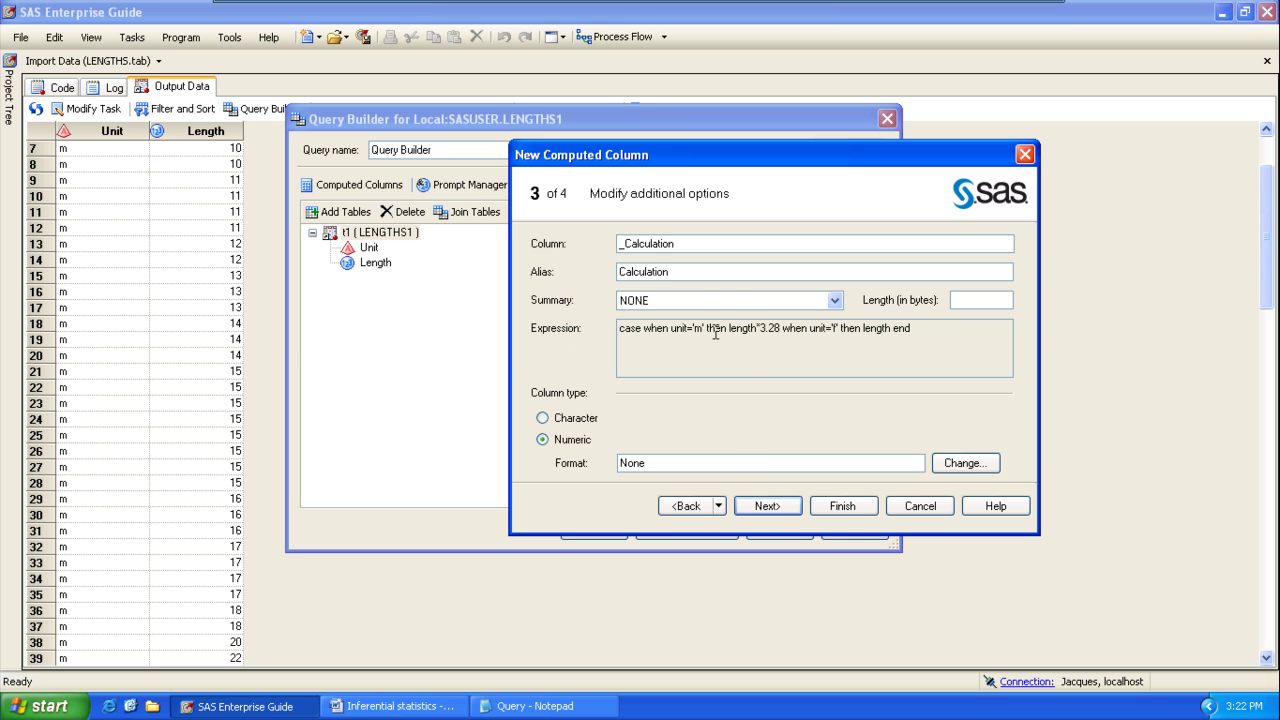
left_click(689, 272)
left_click_drag(689, 272, 596, 272)
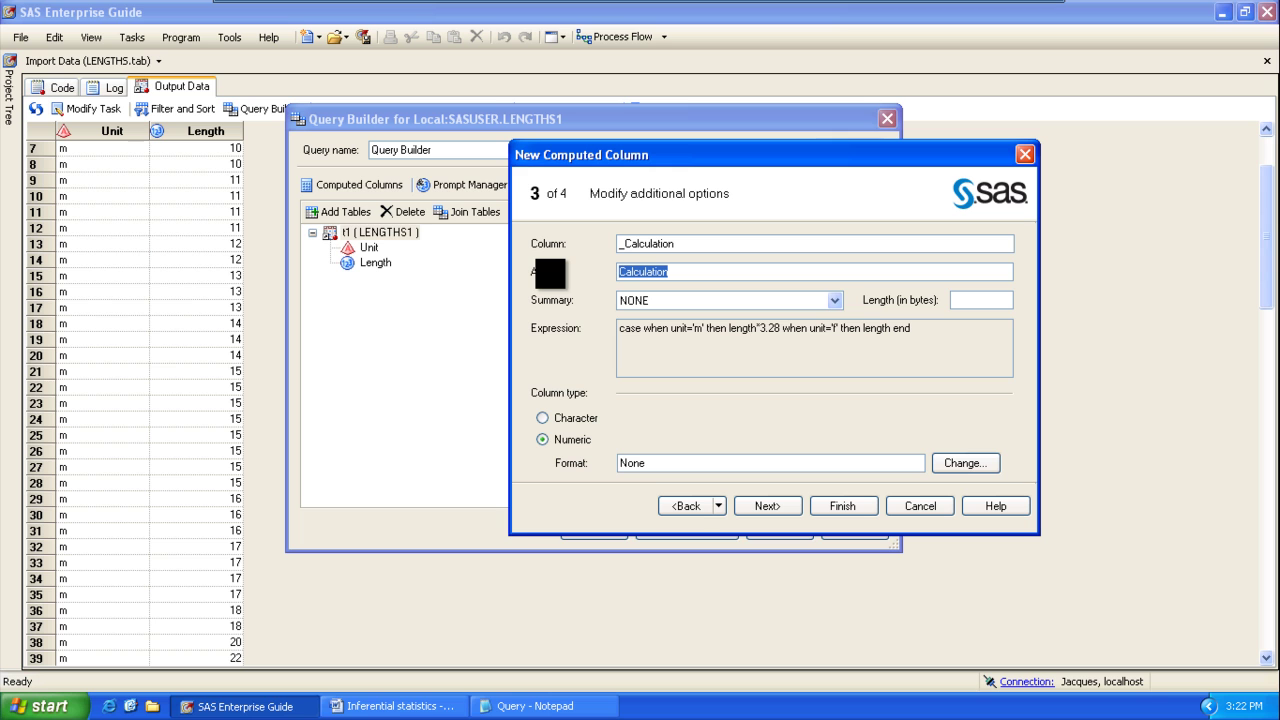
type("feet")
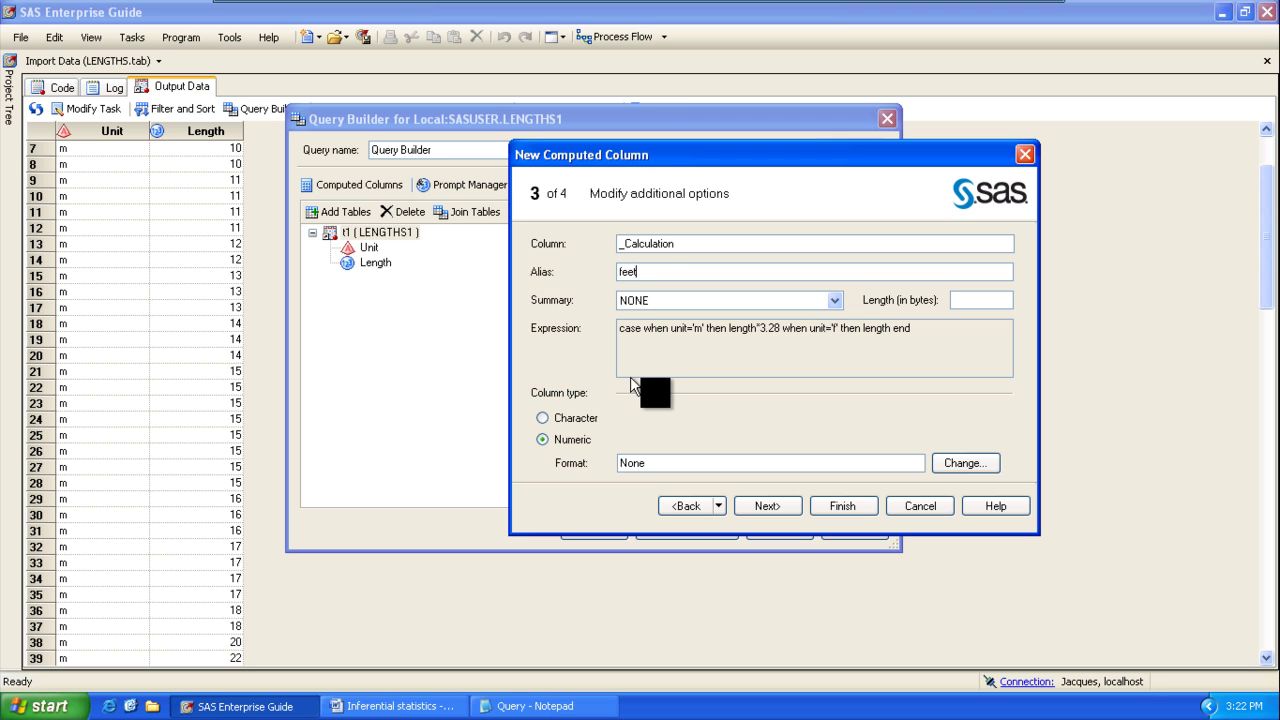
left_click(843, 506)
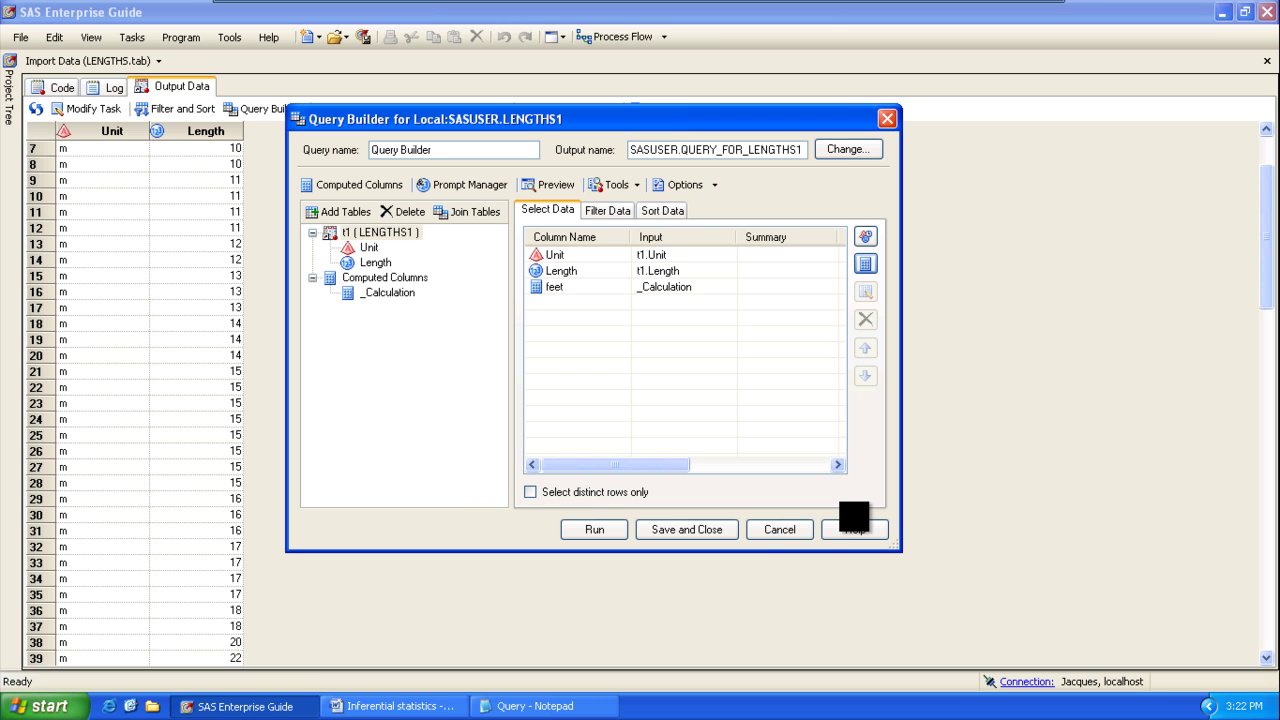
left_click(598, 530)
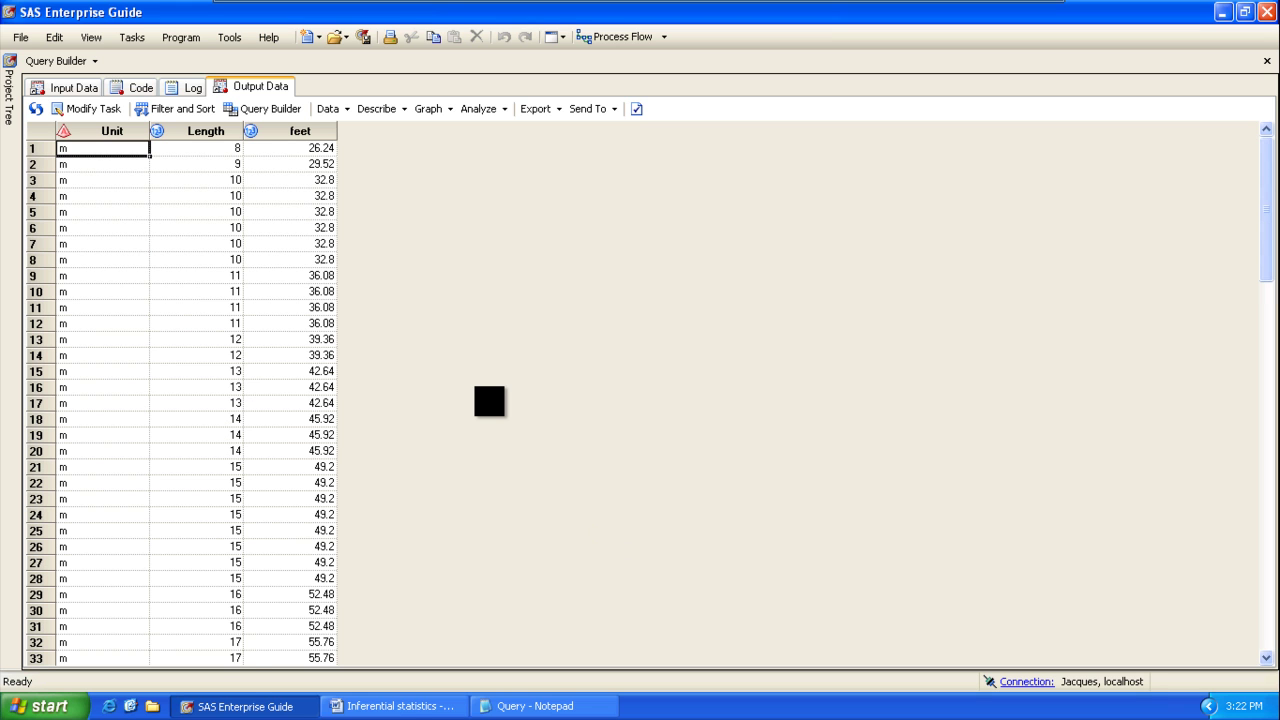
Step: Compare the feet values with Unit and Length across the m and f rows, and close the query output
scroll(489, 401, "down", 6)
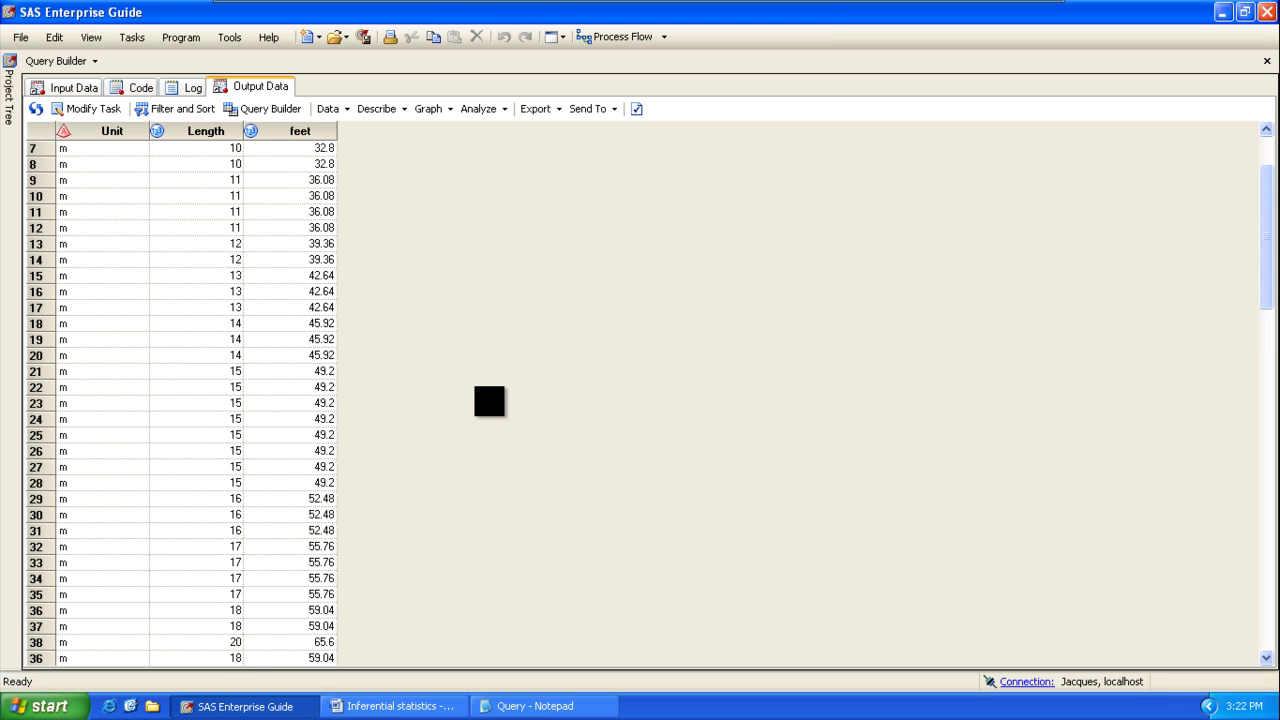
scroll(489, 401, "down", 1)
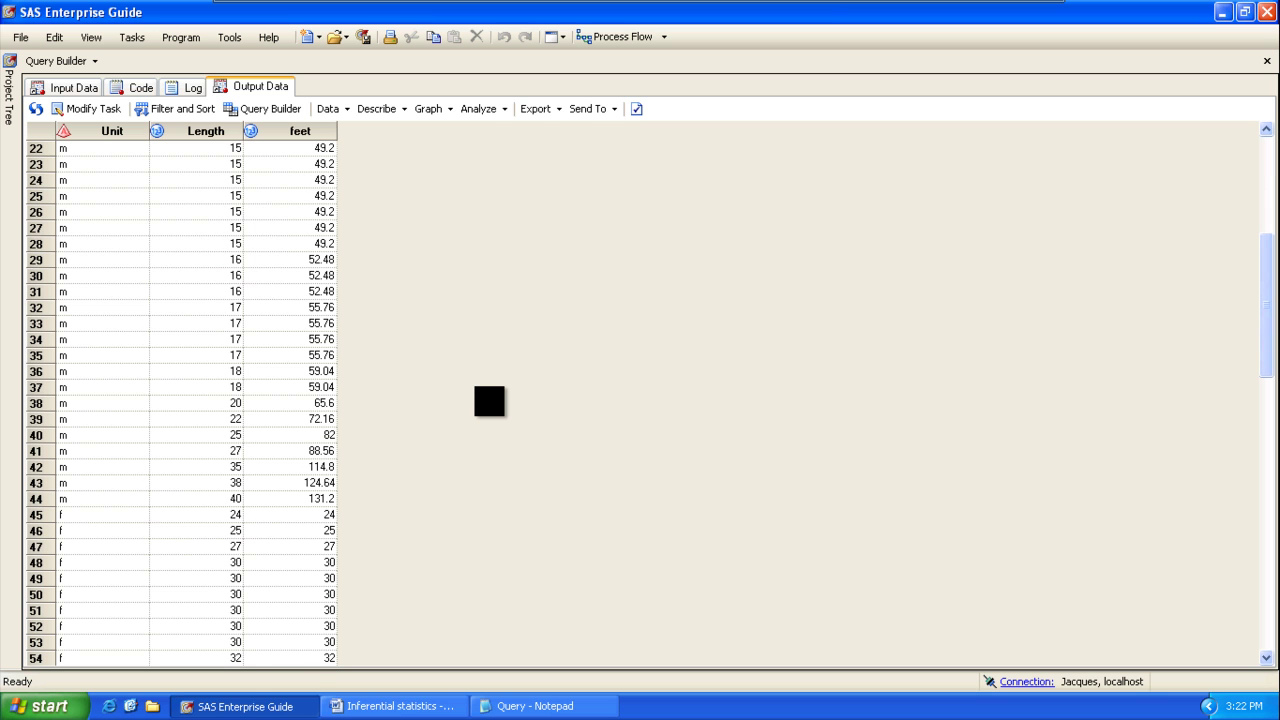
scroll(489, 401, "down", 1)
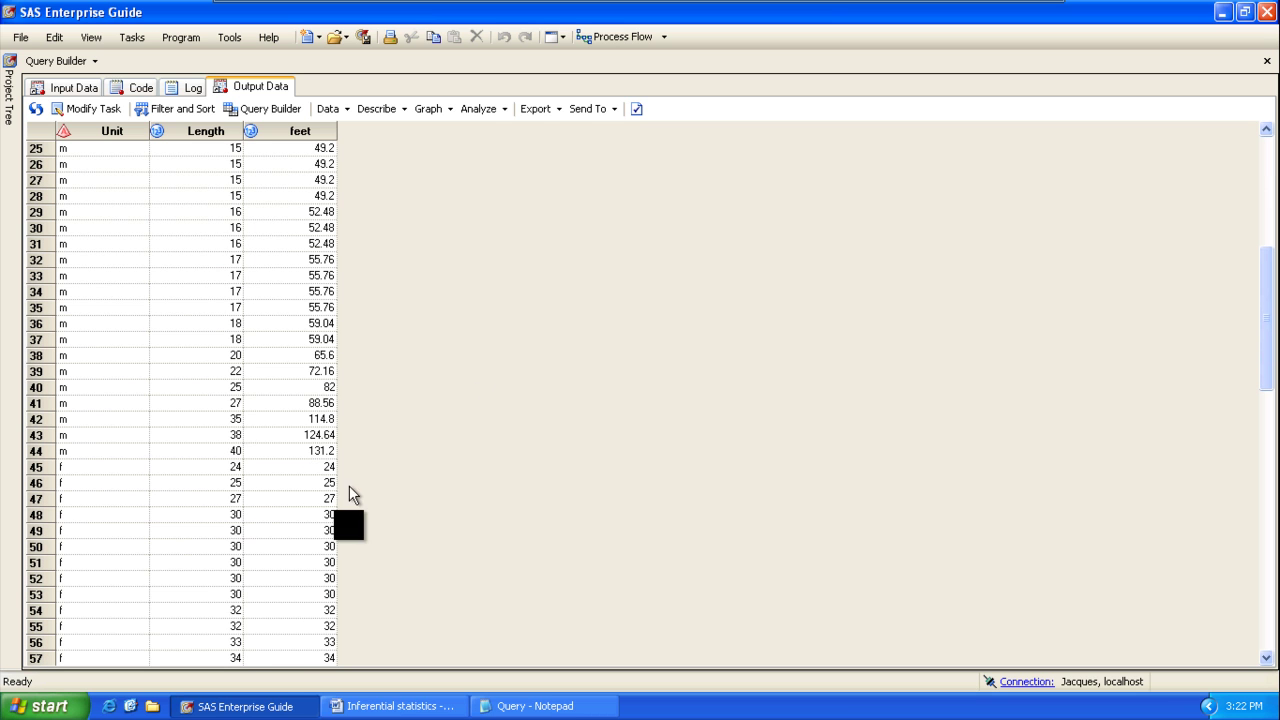
scroll(448, 500, "up", 5)
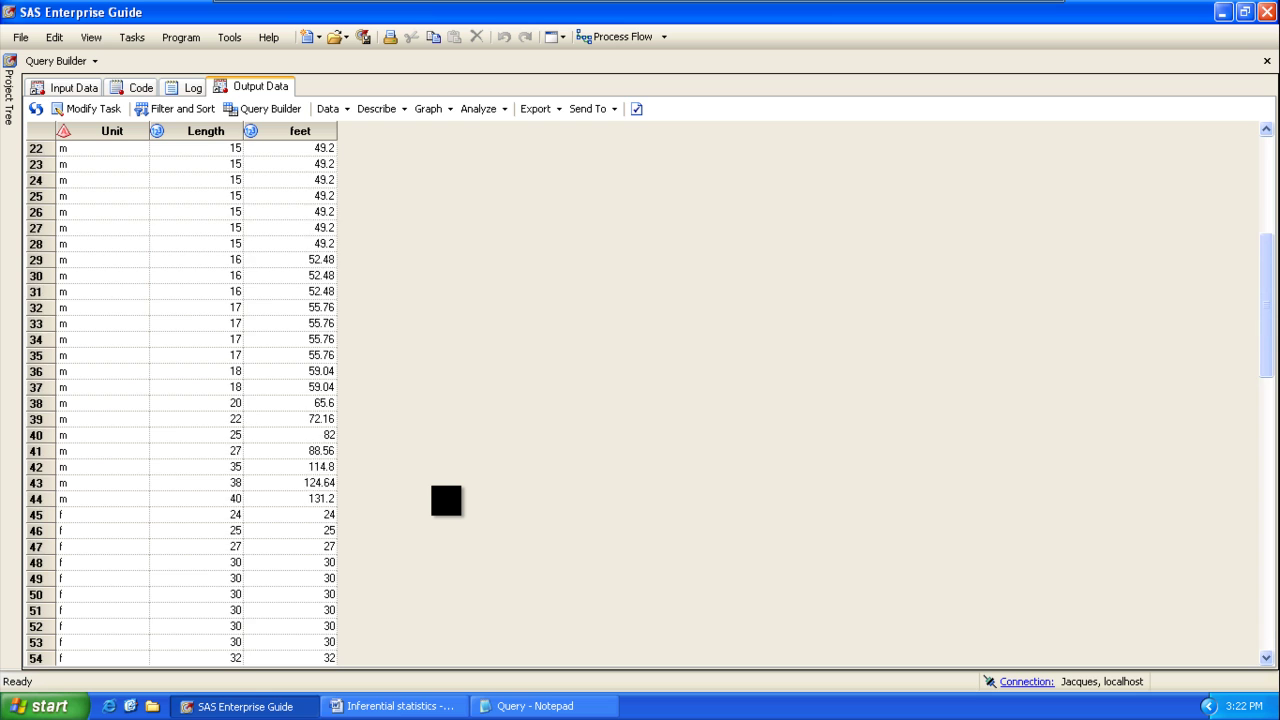
scroll(446, 500, "up", 3)
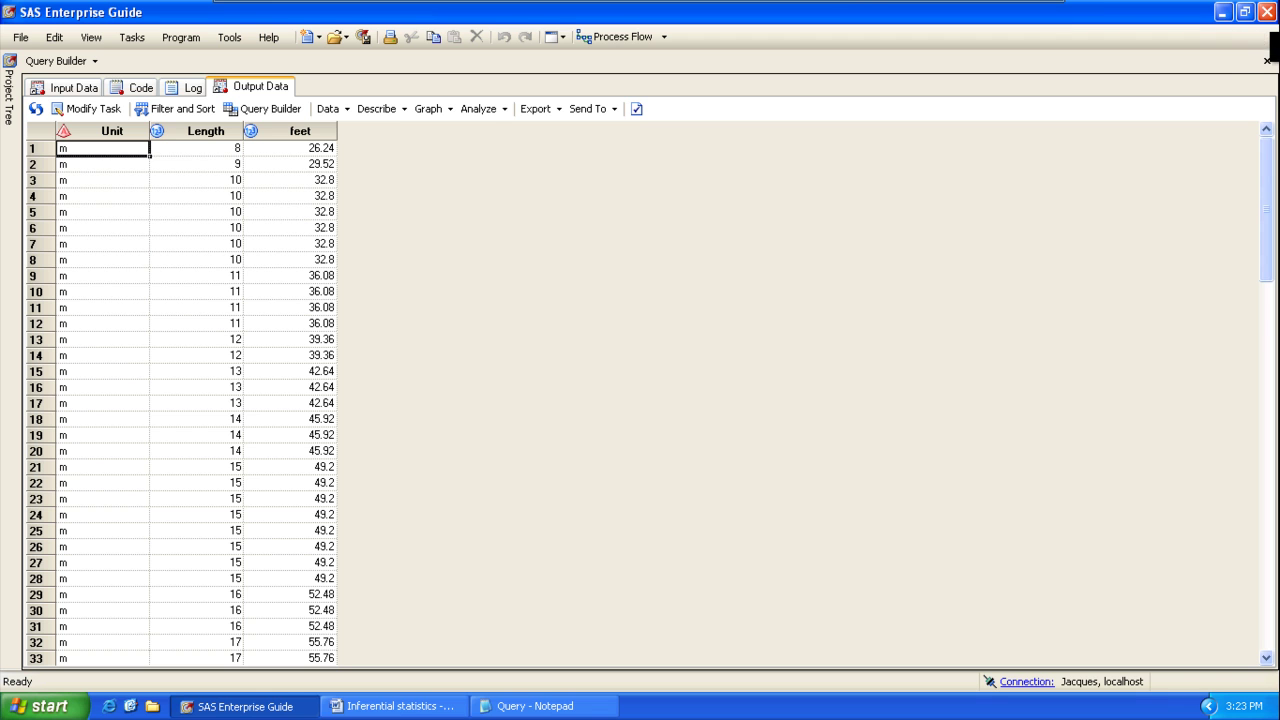
left_click(1267, 61)
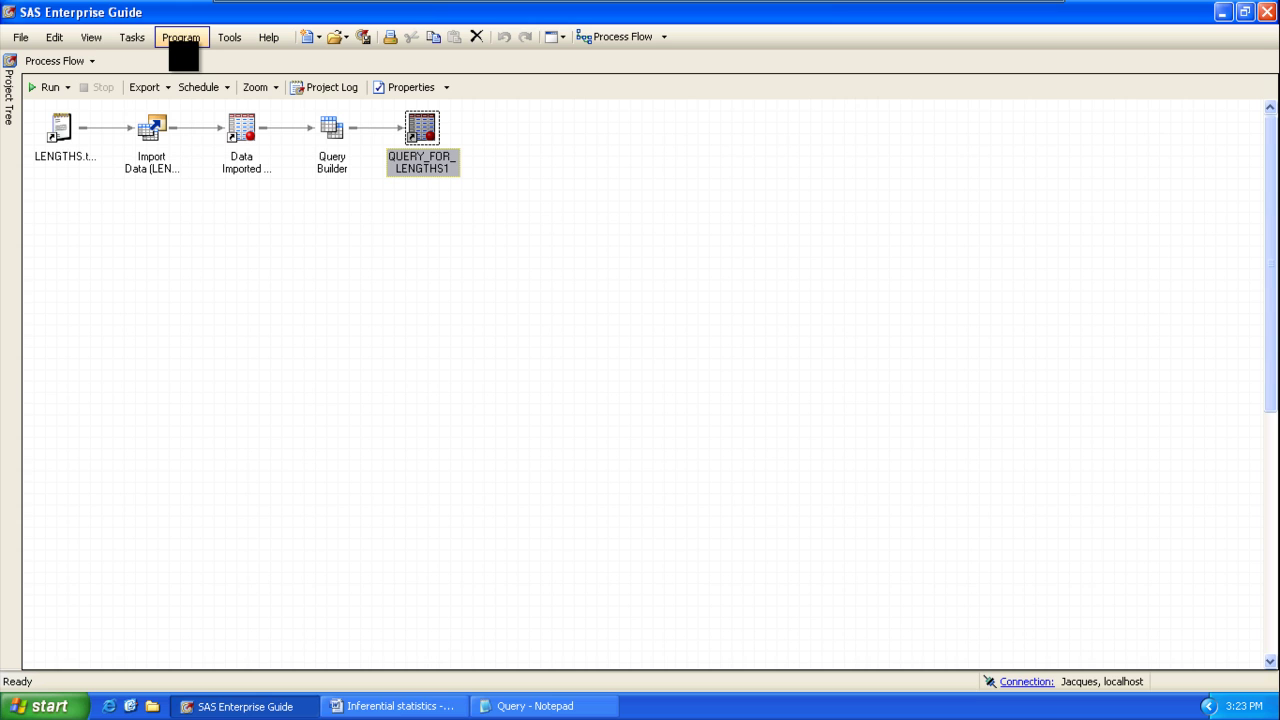
Step: Start a Distribution Analysis of QUERY_FOR_LENGTHS1 with feet as the analysis variable and Unit as the classification variable
left_click(132, 40)
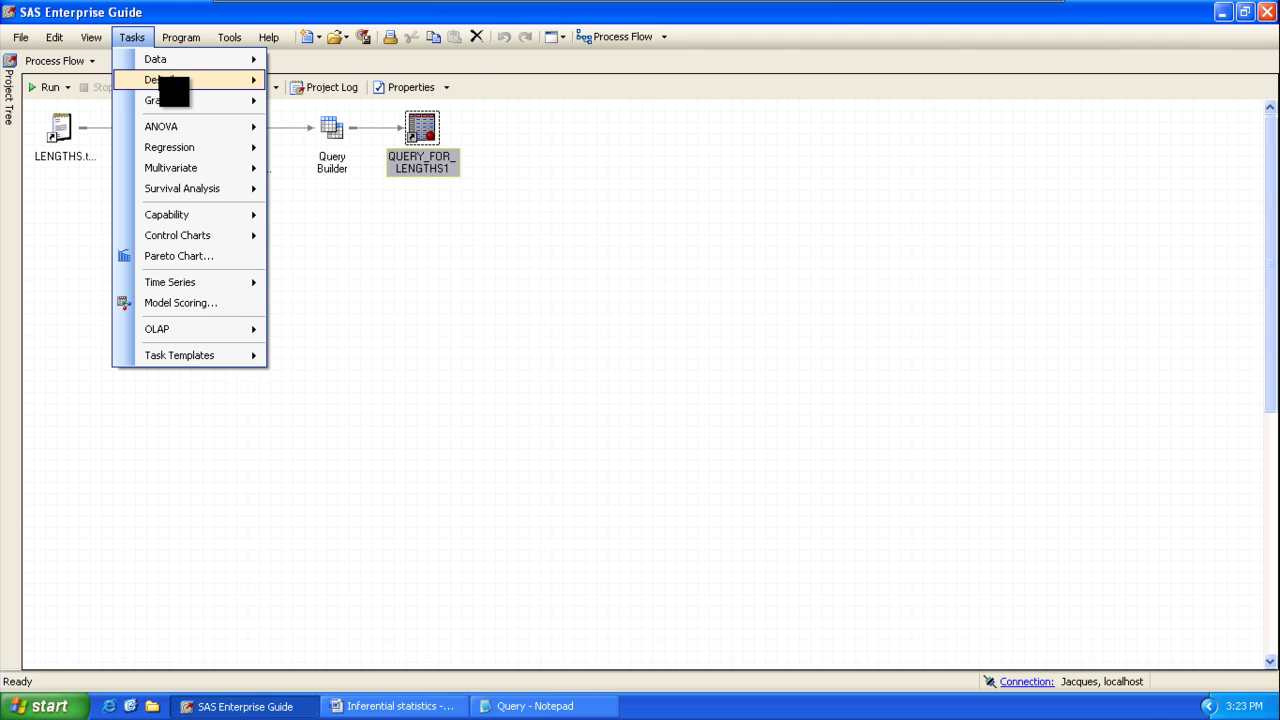
mouse_move(172, 80)
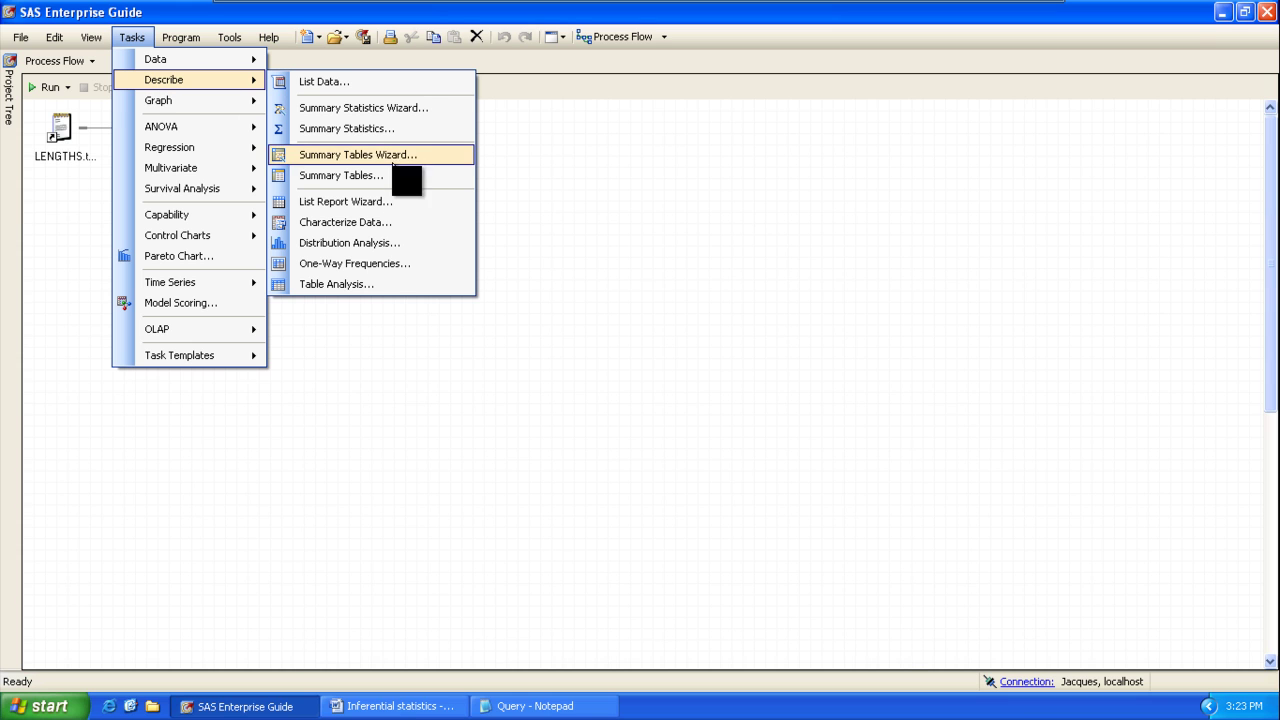
left_click(381, 243)
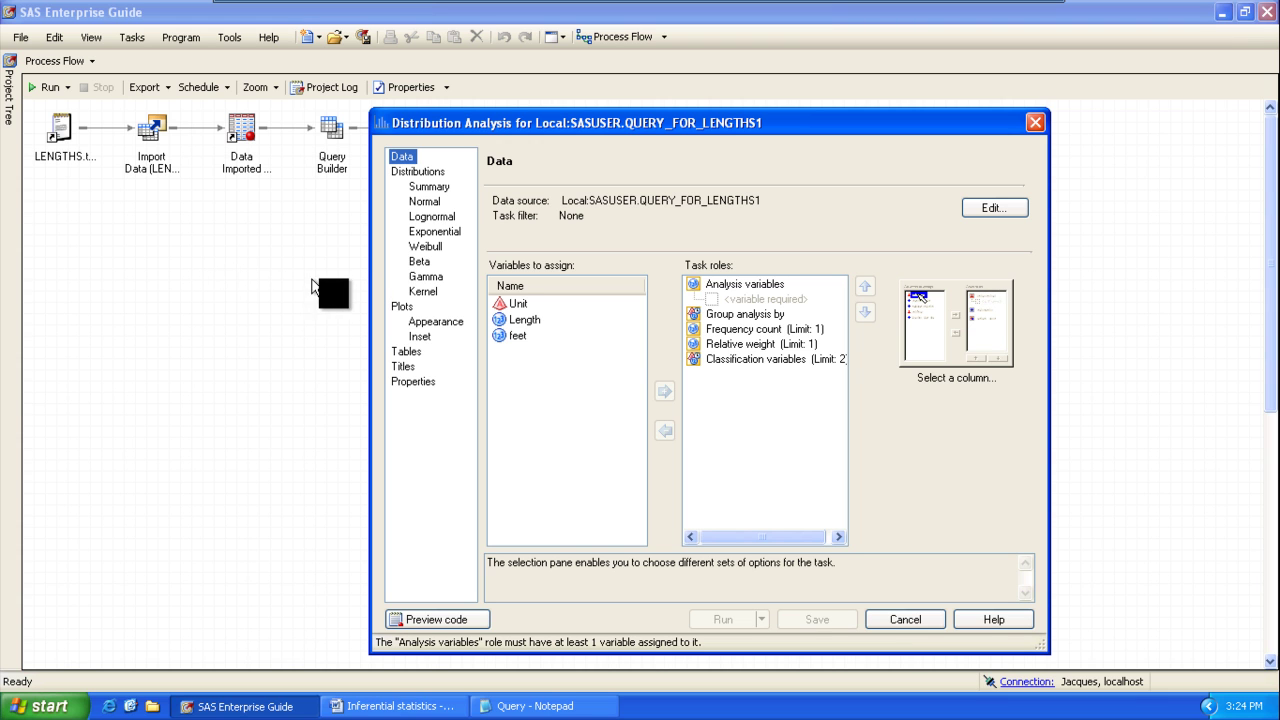
left_click(516, 335)
left_click_drag(516, 336, 726, 306)
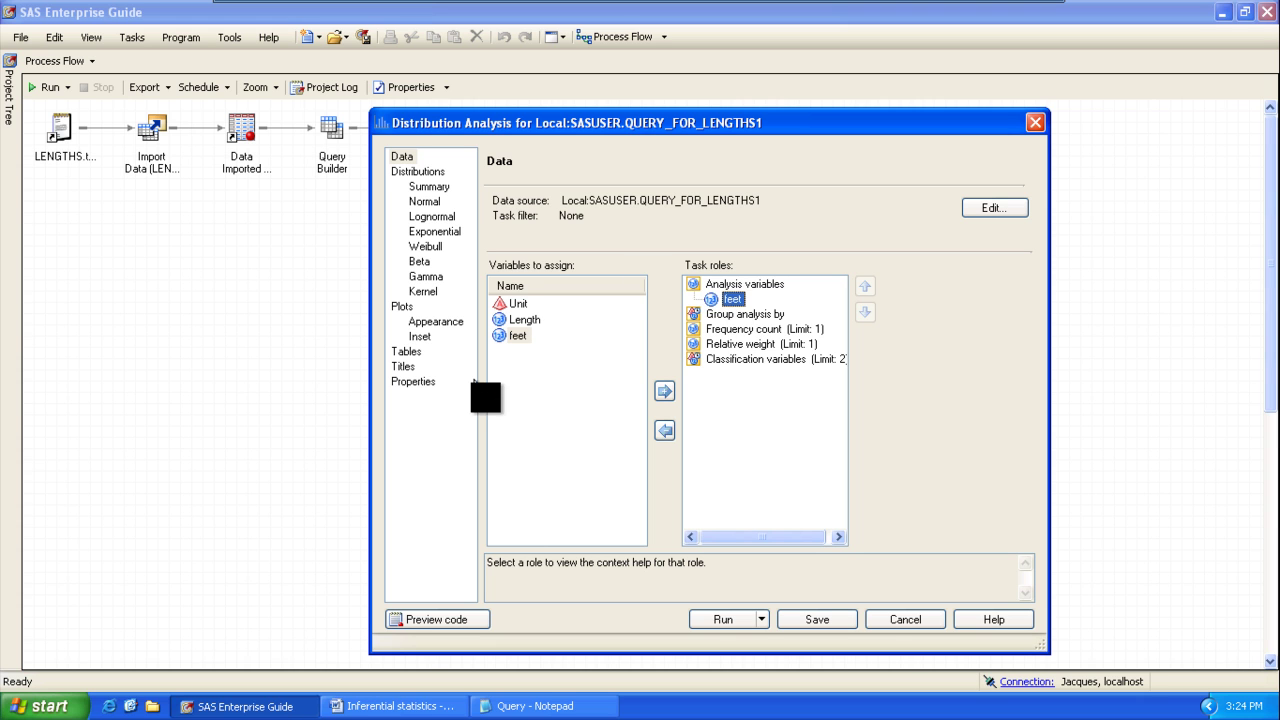
left_click(510, 303)
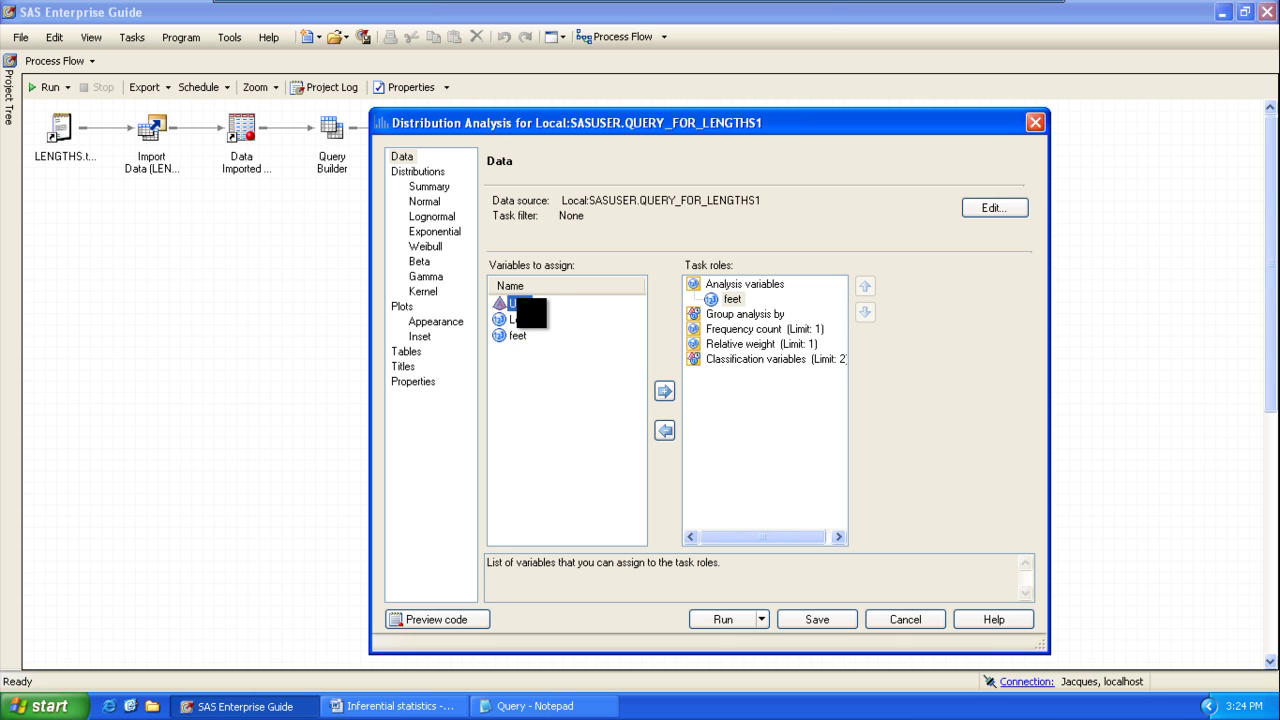
left_click_drag(516, 303, 712, 362)
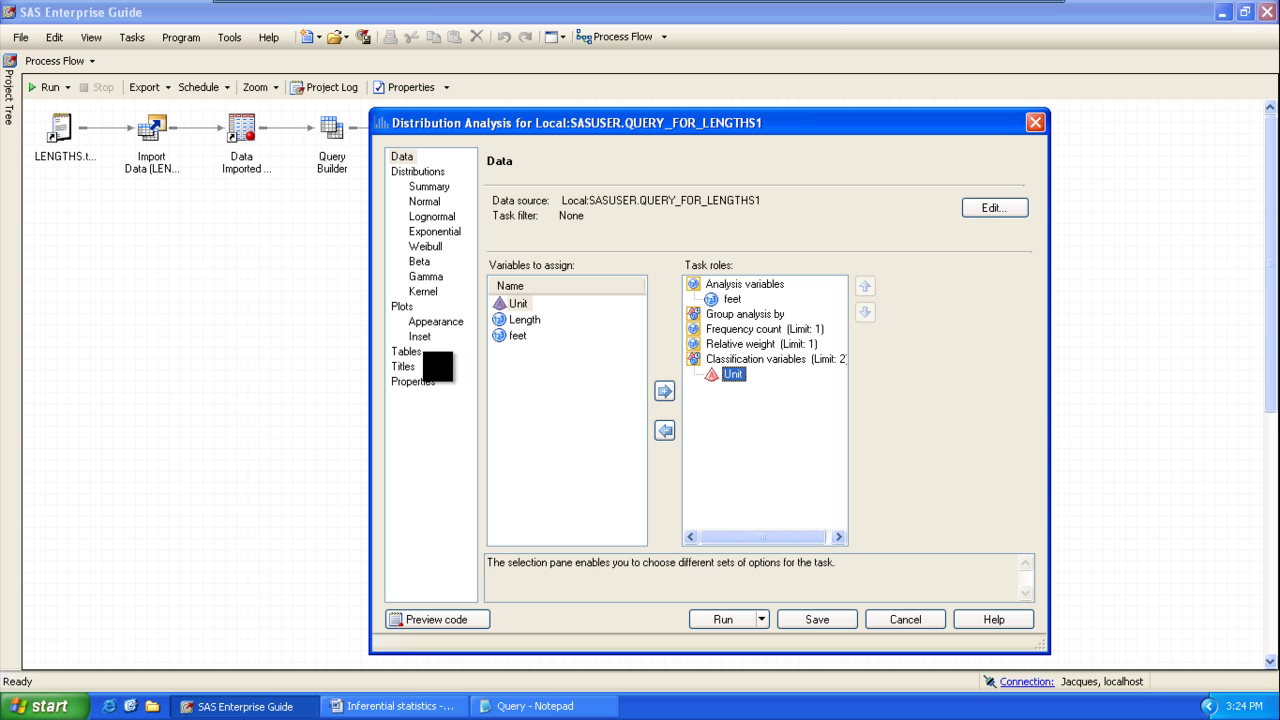
Step: Run the Distribution Analysis with only the Basic measures table, excluding Basic confidence intervals and Tests for location, and close the results
left_click(403, 352)
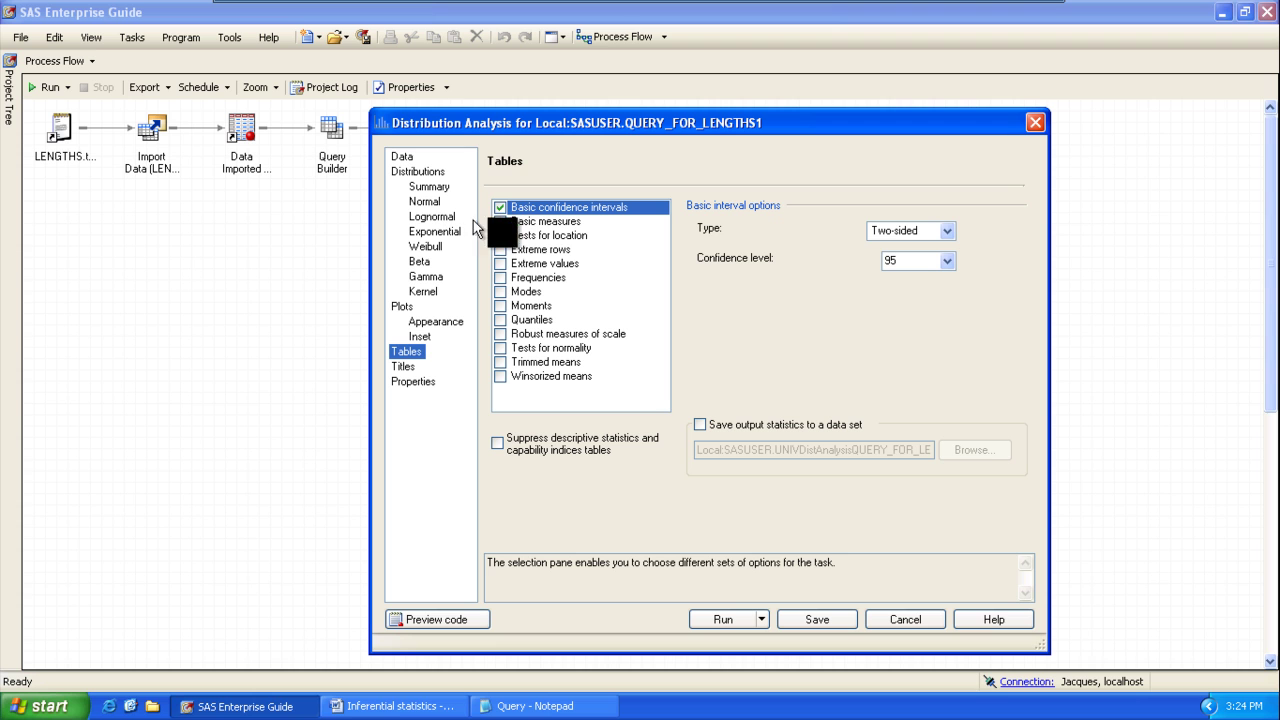
left_click(500, 207)
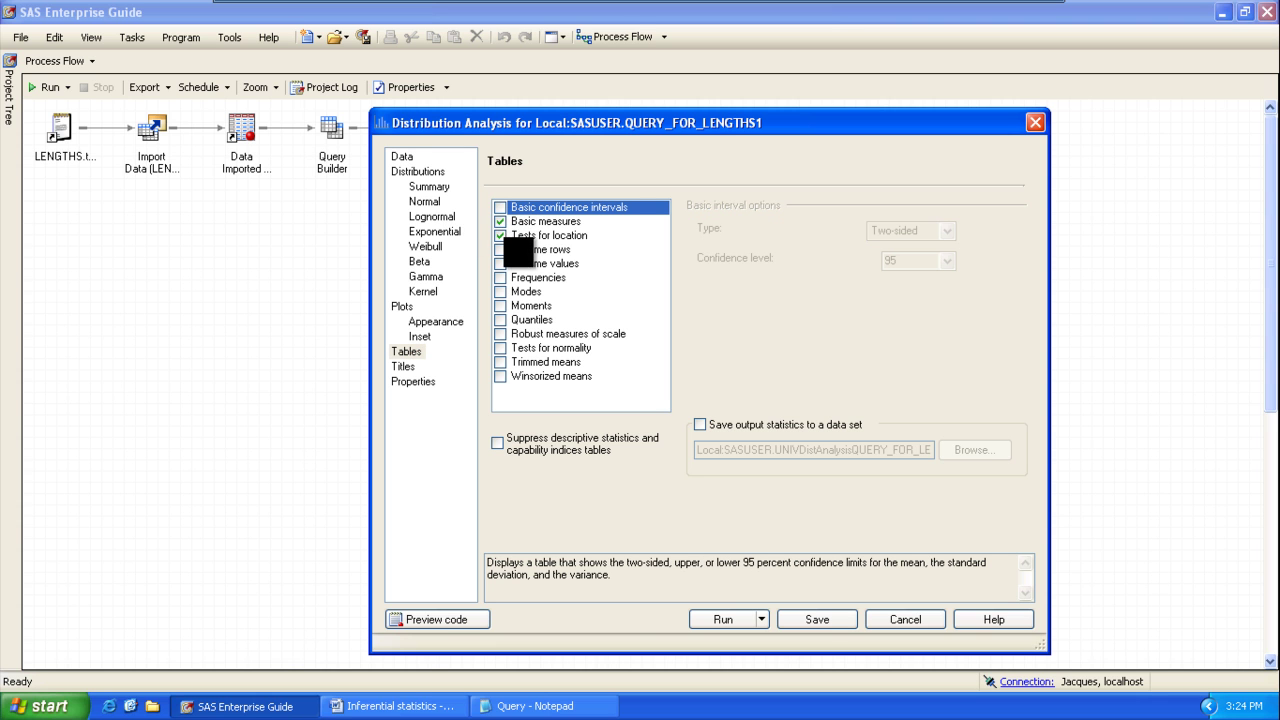
left_click(520, 238)
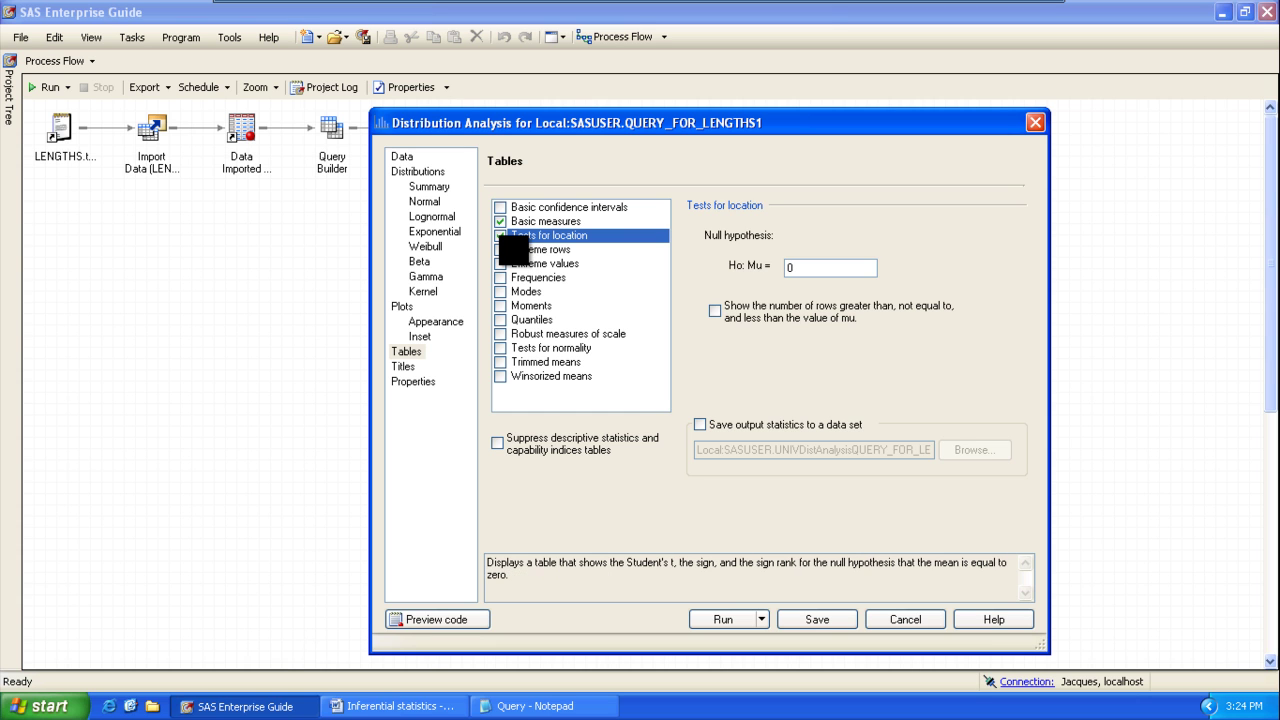
left_click(500, 235)
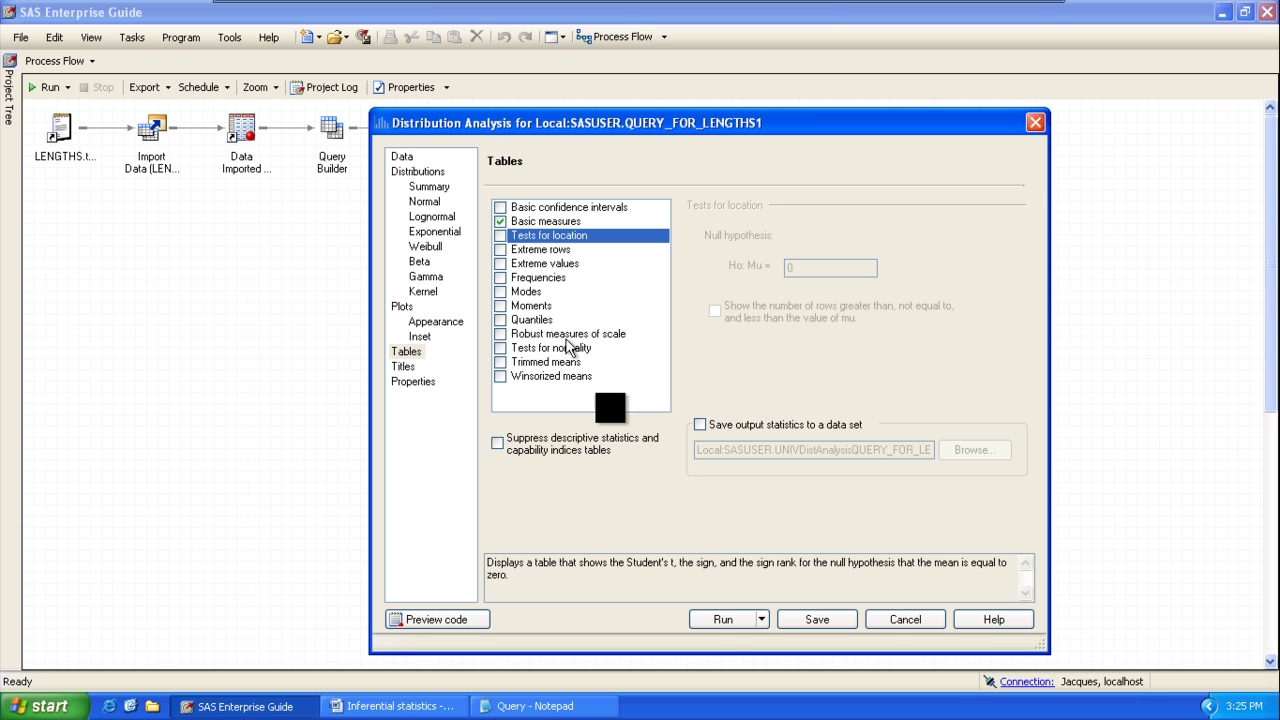
left_click(727, 620)
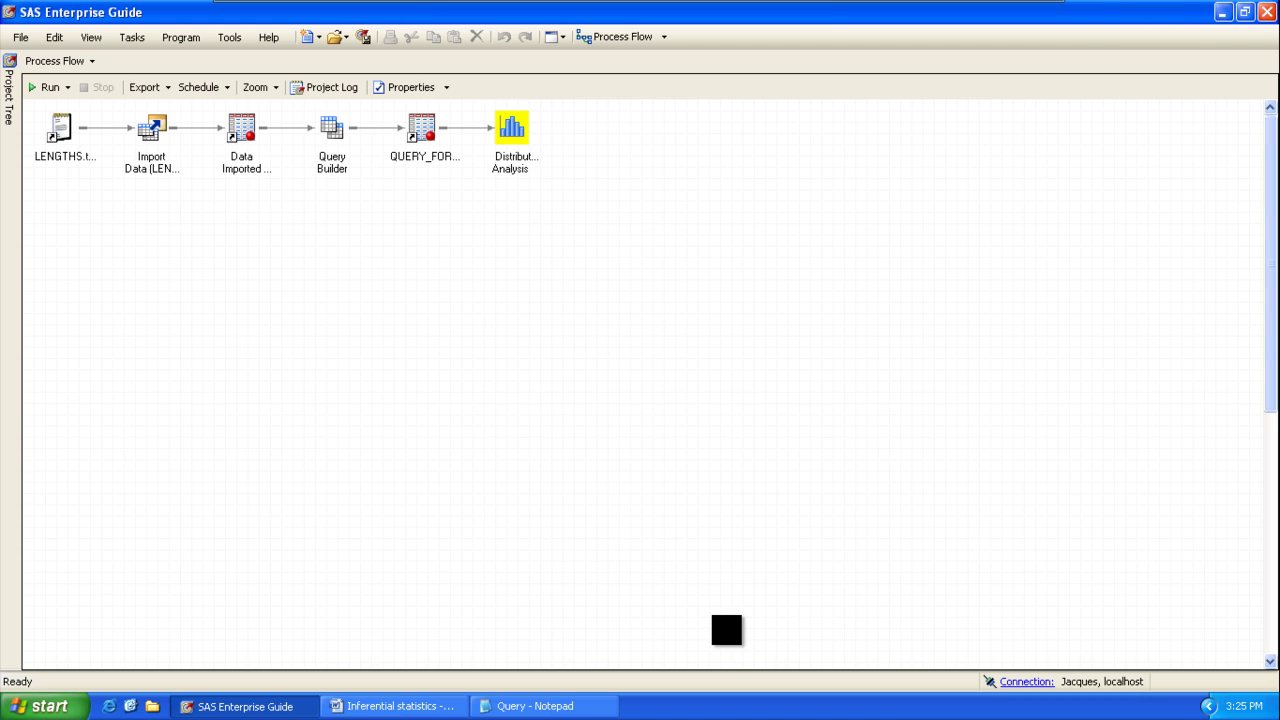
key("F3")
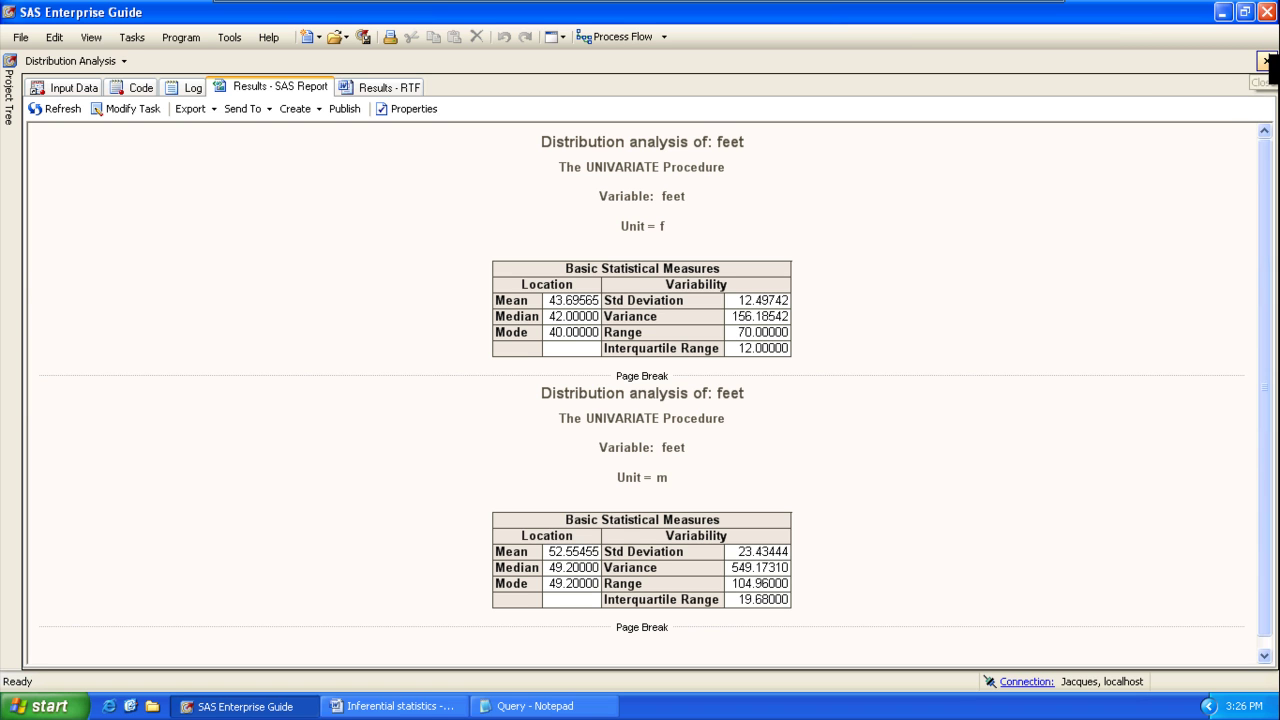
left_click(1269, 62)
left_click(903, 372)
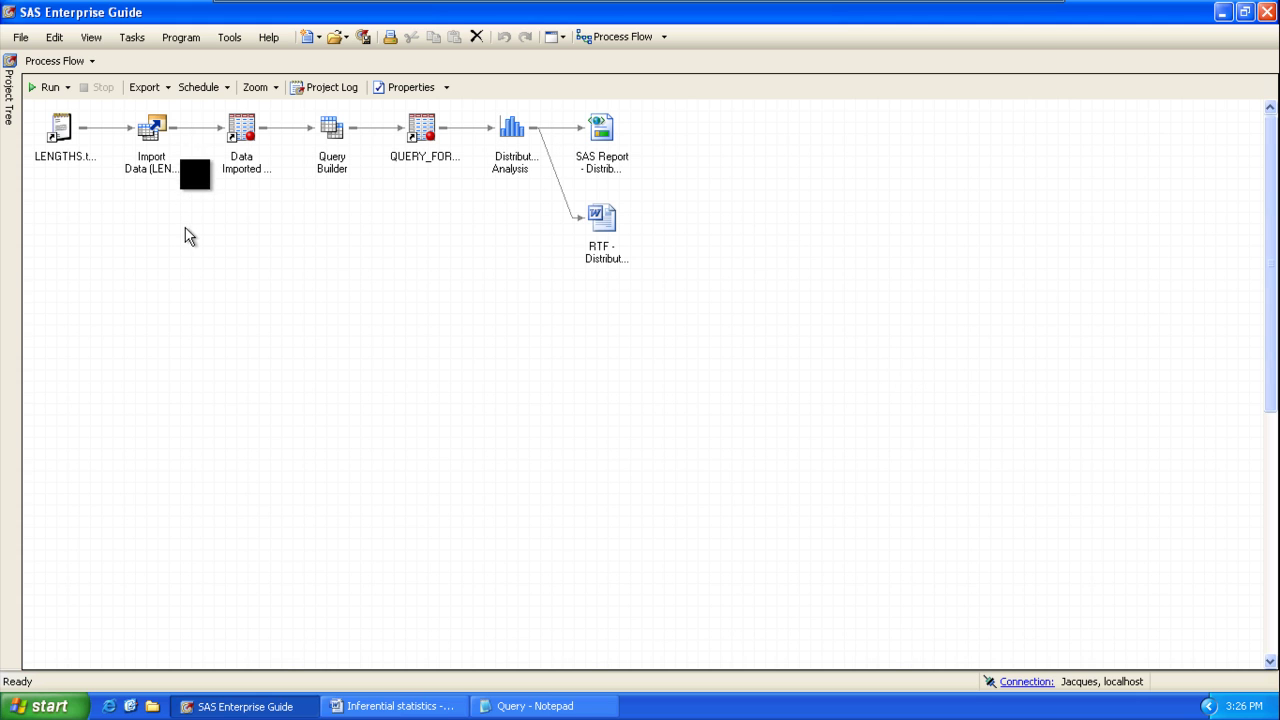
Step: Start a Box Plot task on QUERY_FOR_LENGTHS1 and choose the Box Plot type
left_click(415, 138)
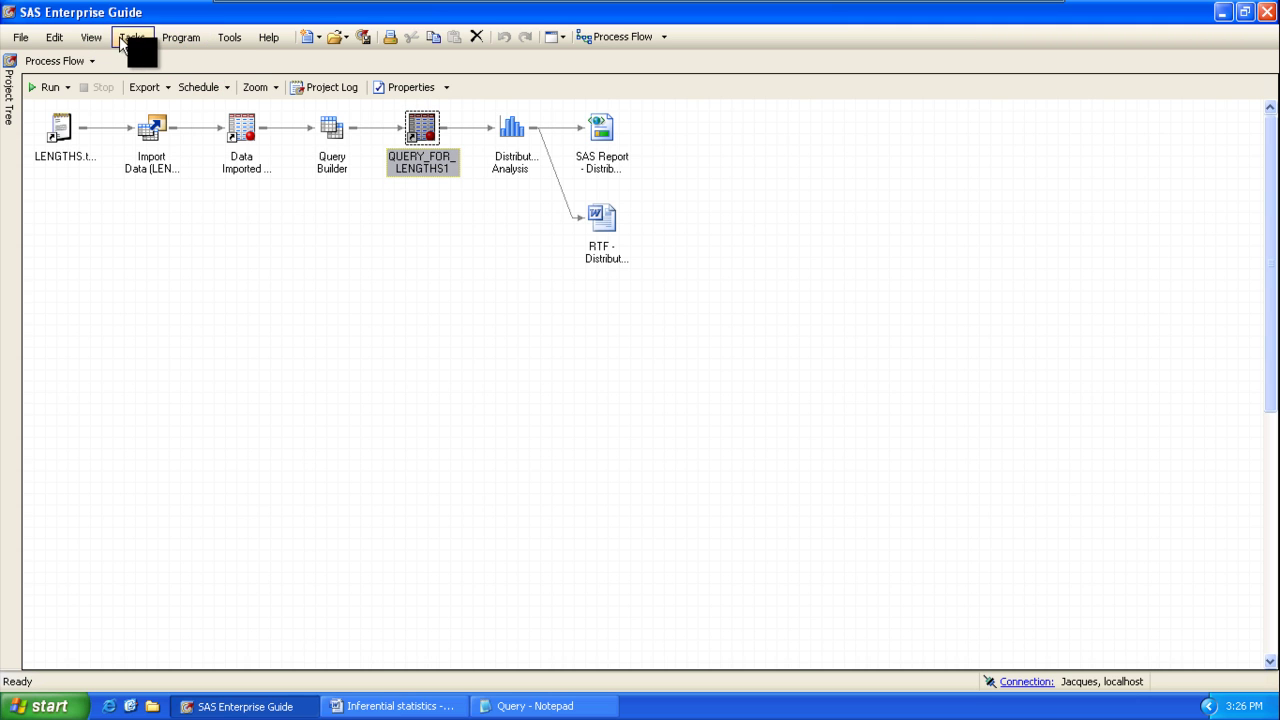
left_click(134, 38)
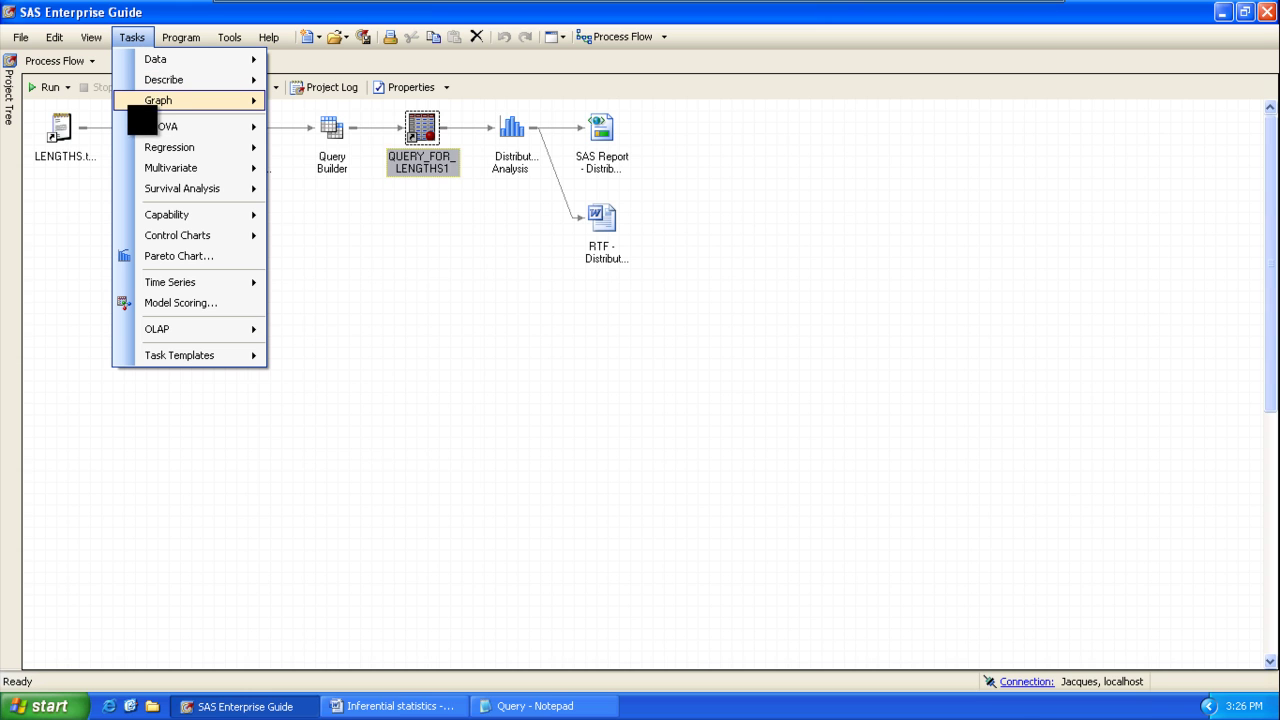
mouse_move(130, 100)
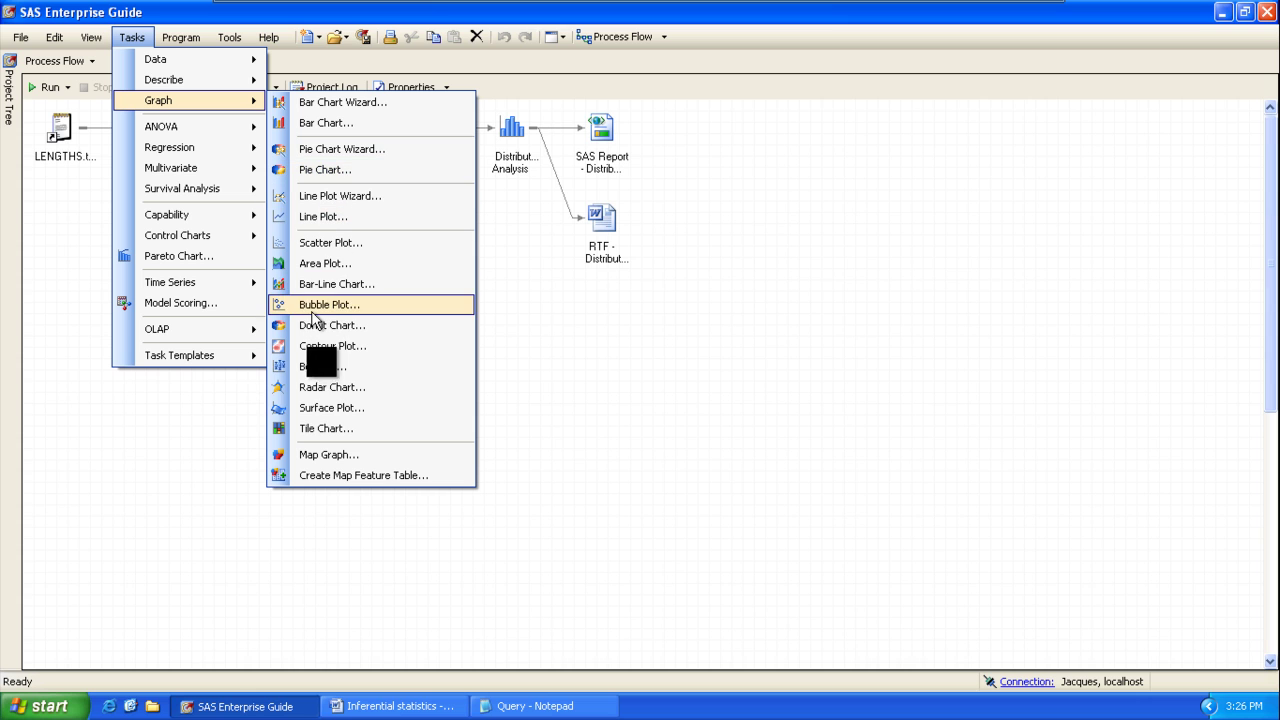
left_click(303, 366)
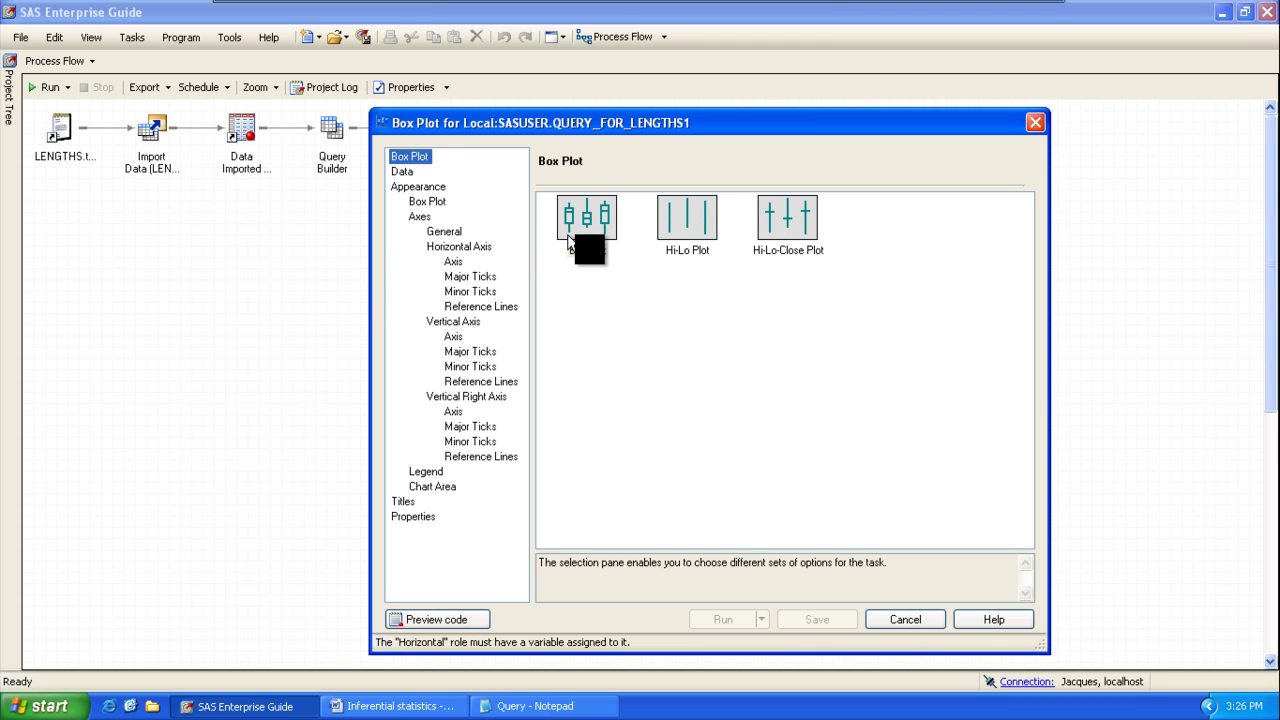
left_click(591, 248)
left_click(591, 248)
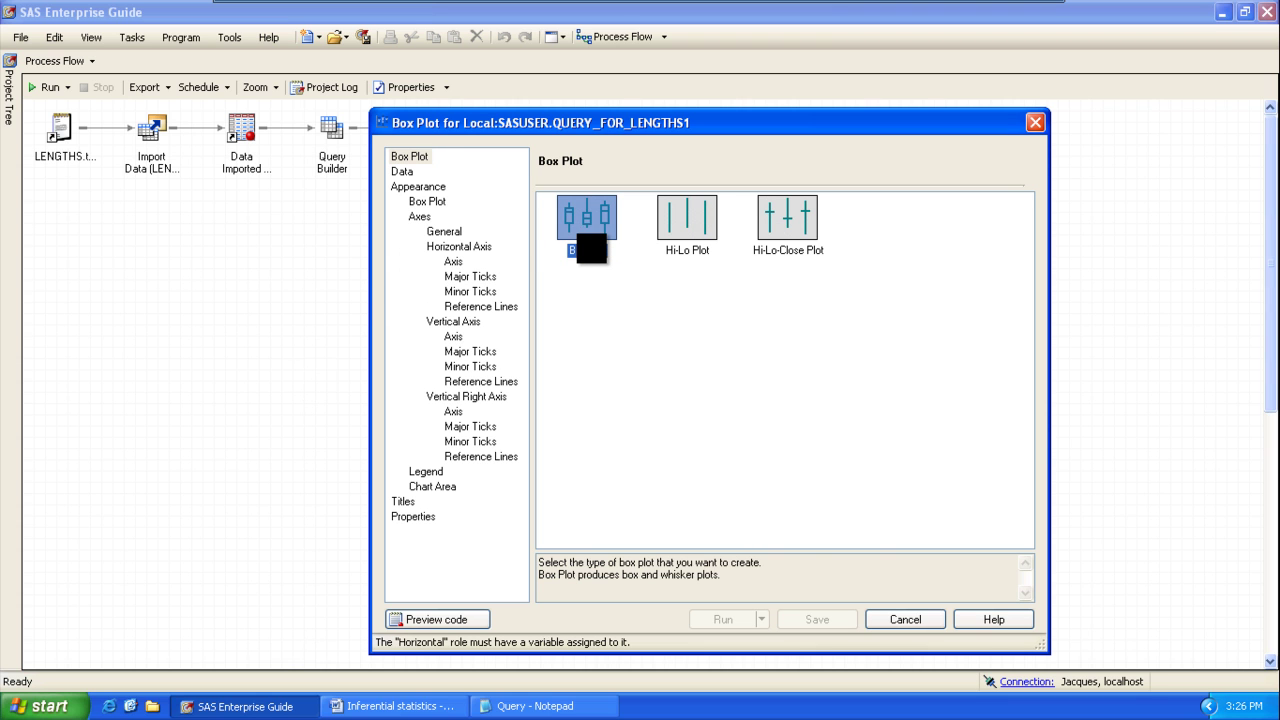
Step: Assign Unit to the Horizontal role and feet to the Vertical role of the box plot
left_click(401, 171)
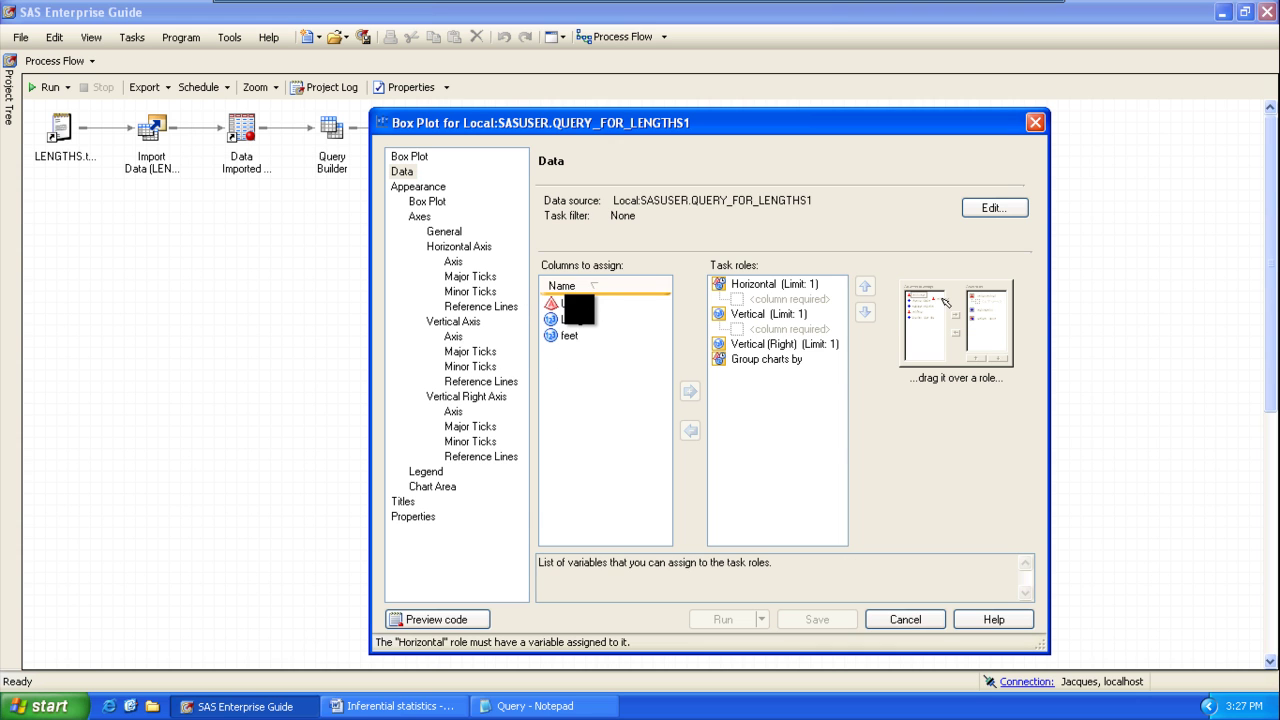
left_click(568, 303)
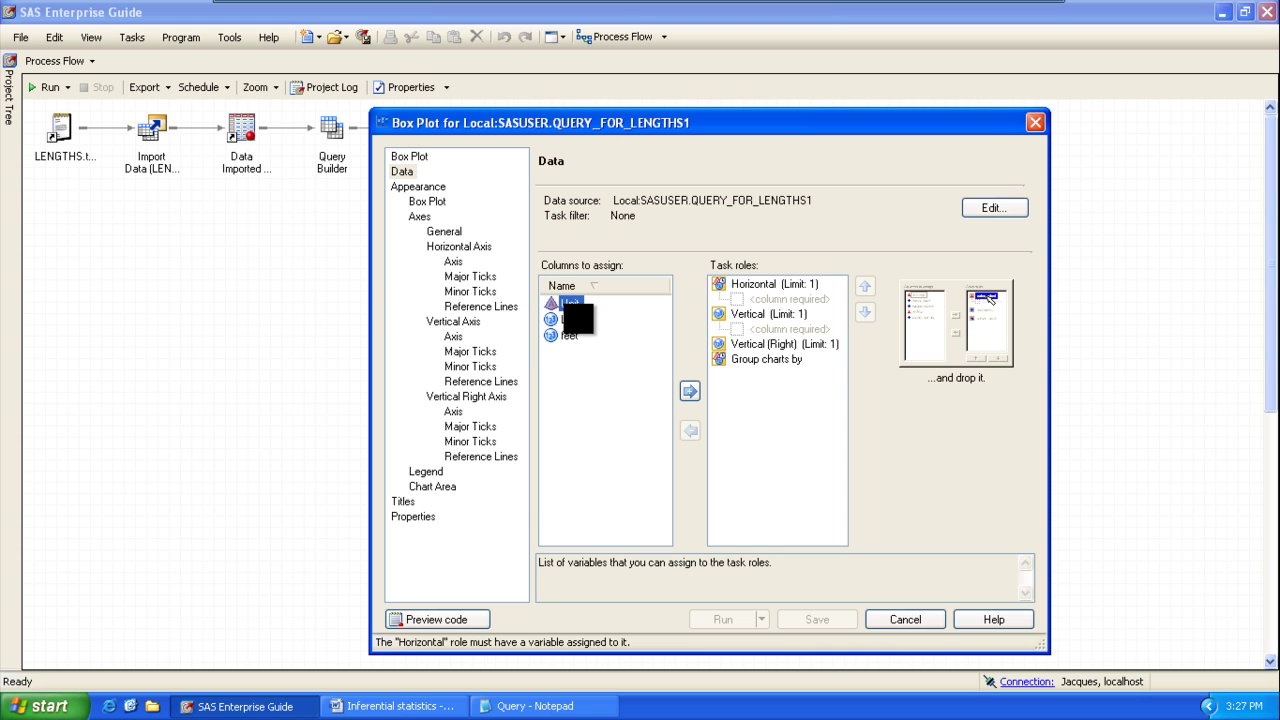
left_click_drag(578, 318, 760, 310)
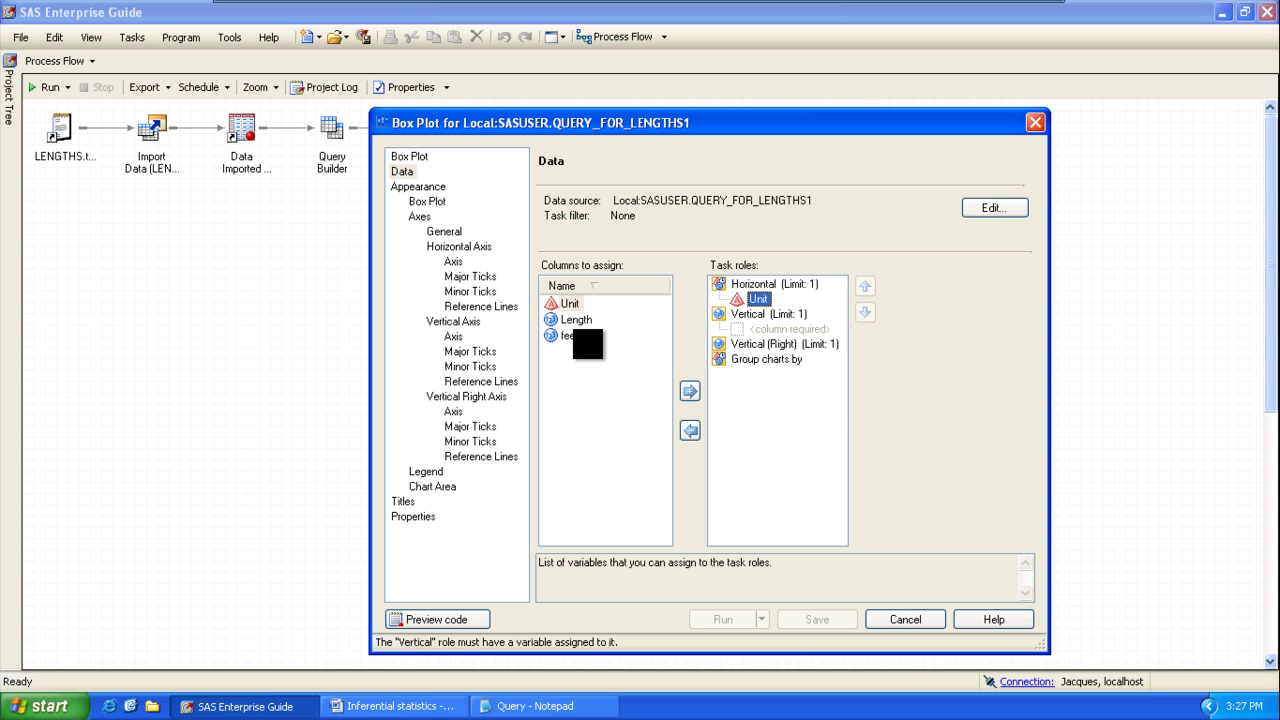
left_click(568, 336)
left_click_drag(572, 337, 740, 331)
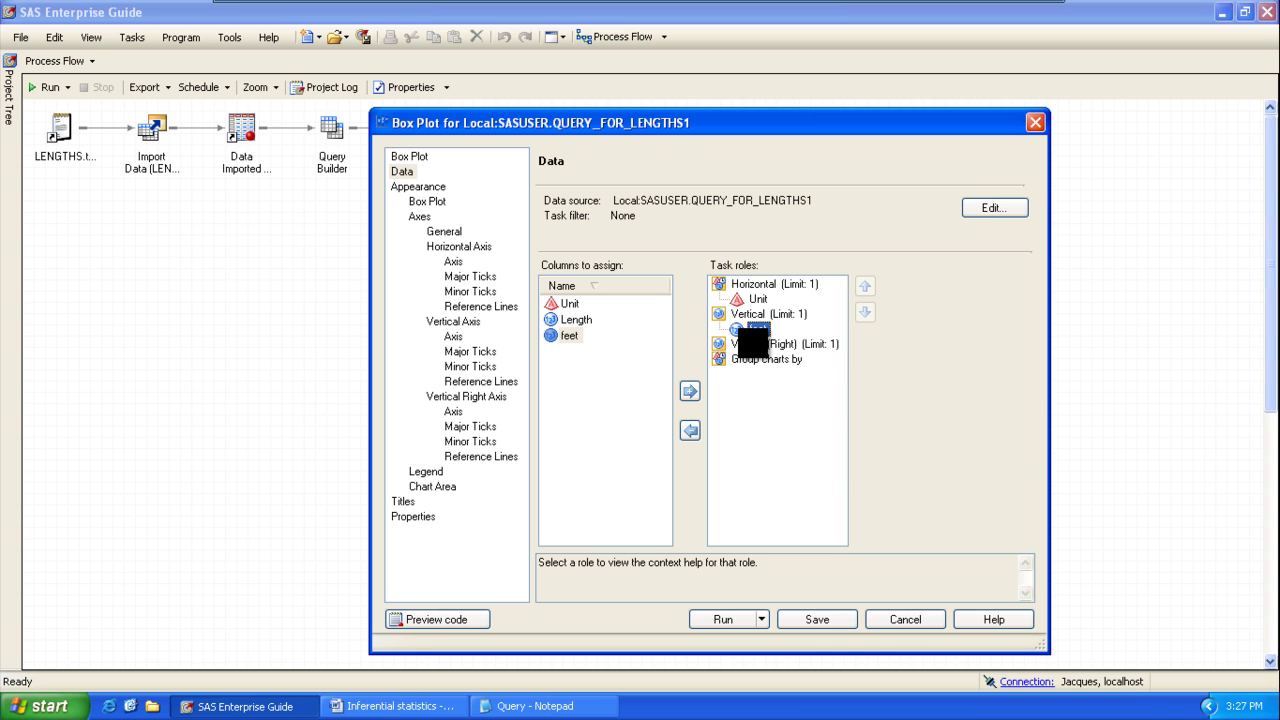
Step: Review the box plot's titles, properties and appearance settings, run the task with its defaults, and close the results
left_click(400, 501)
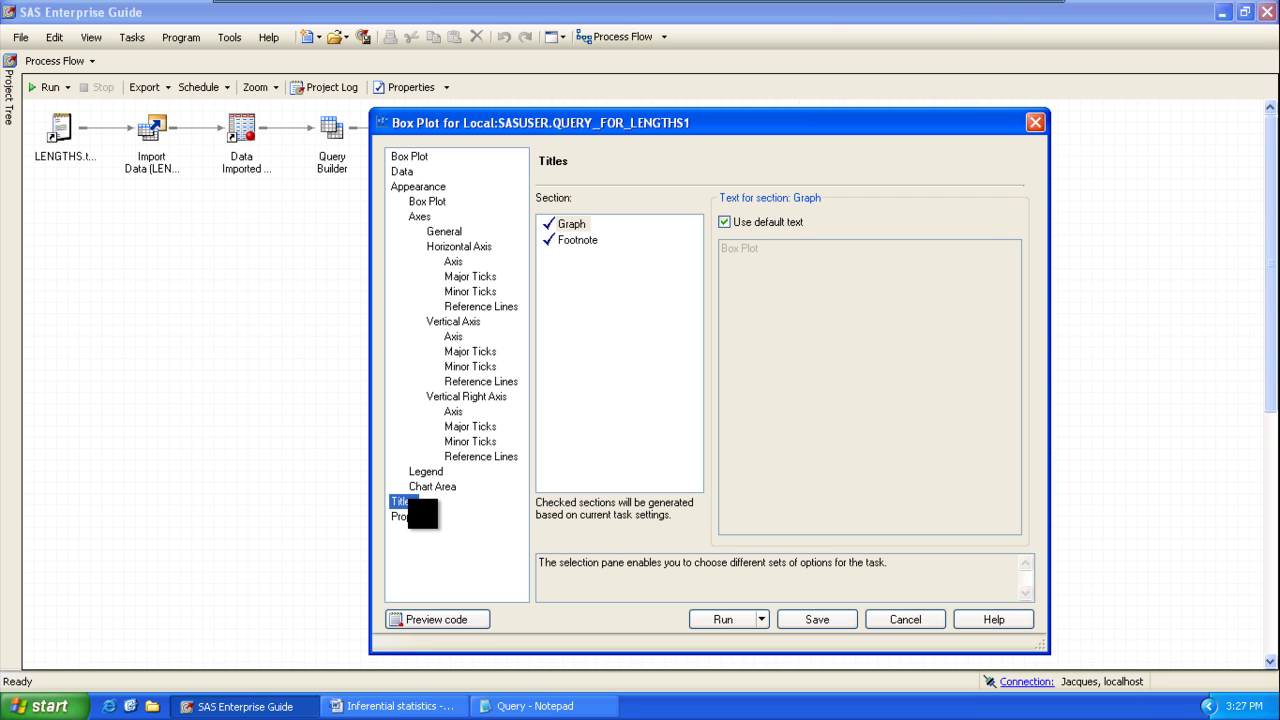
left_click(405, 516)
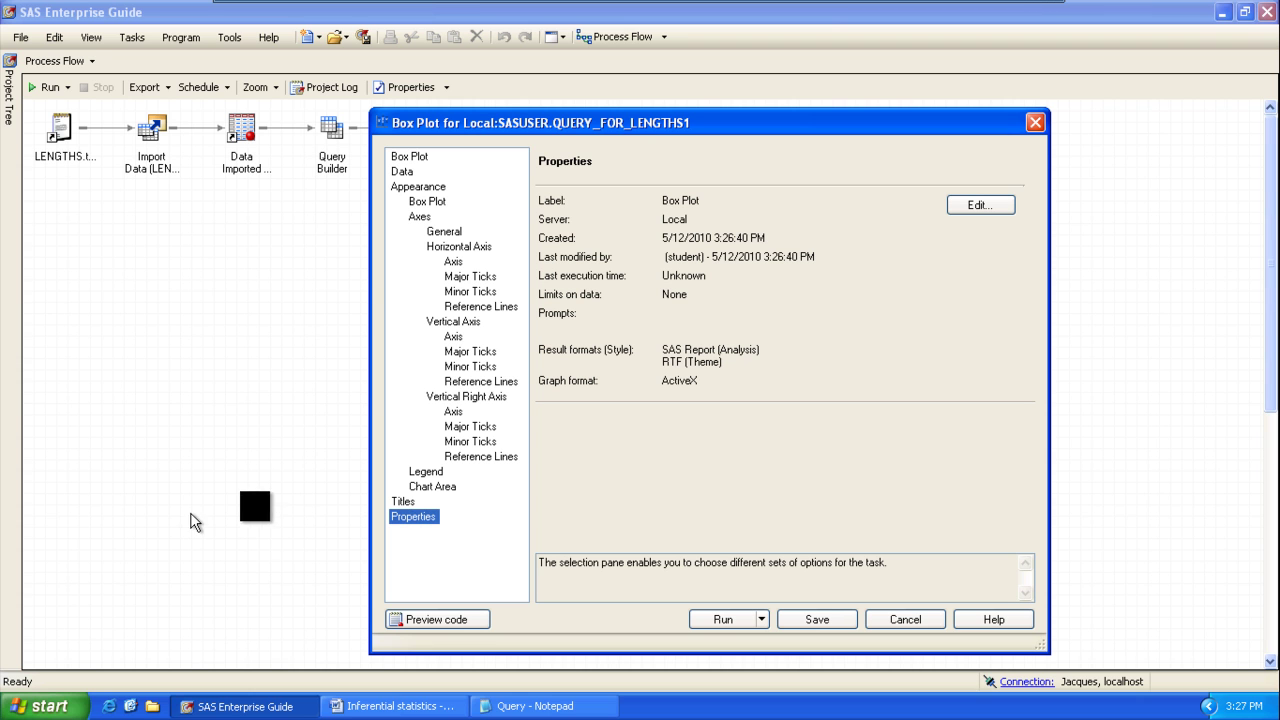
left_click(414, 201)
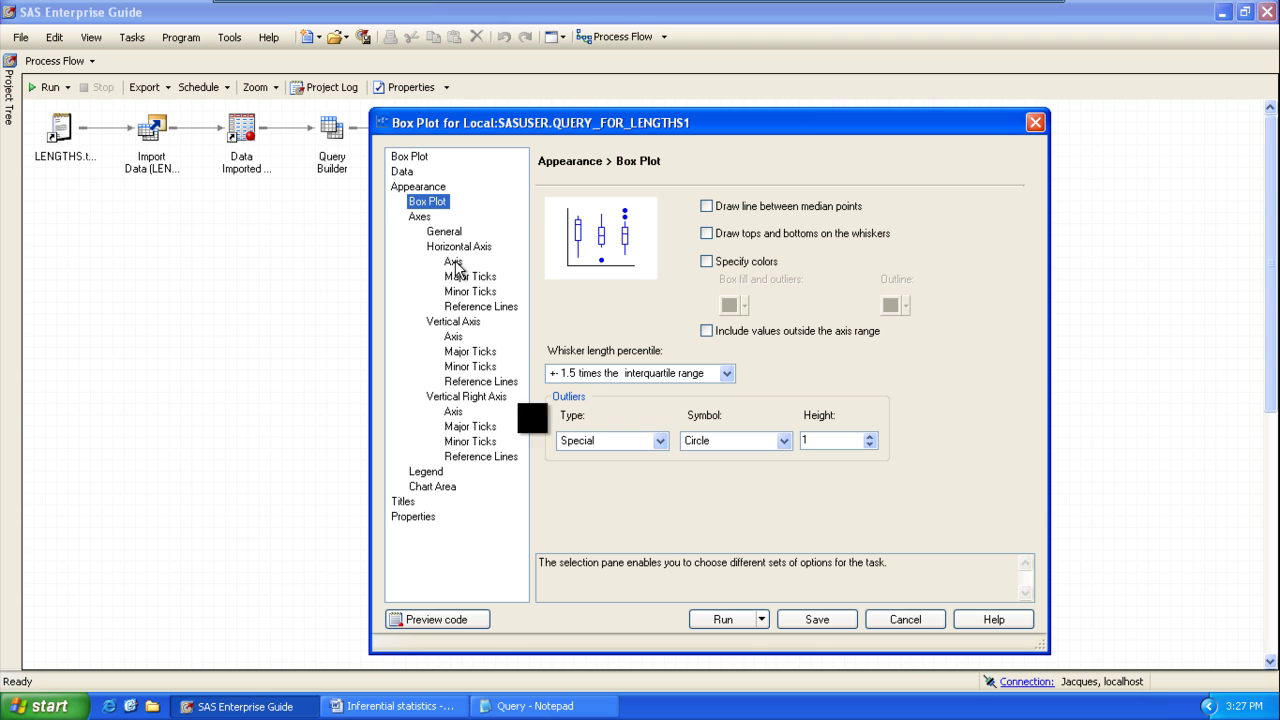
left_click(726, 619)
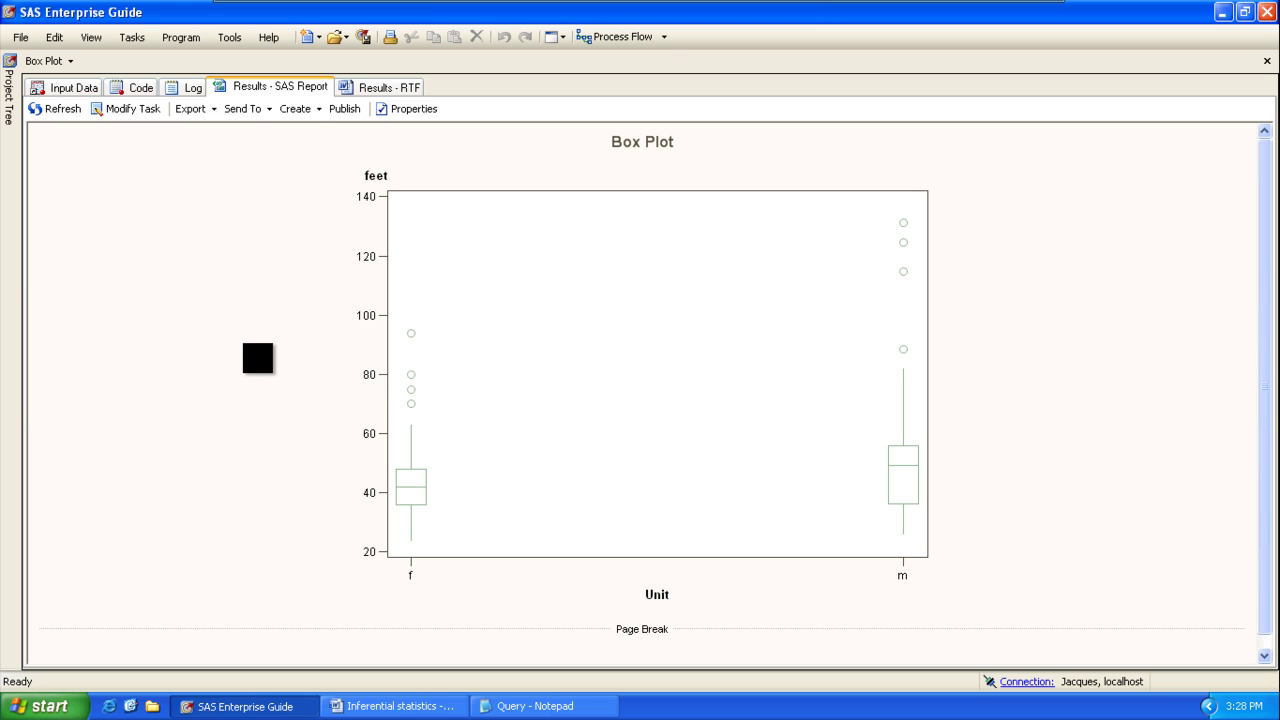
mouse_move(410, 495)
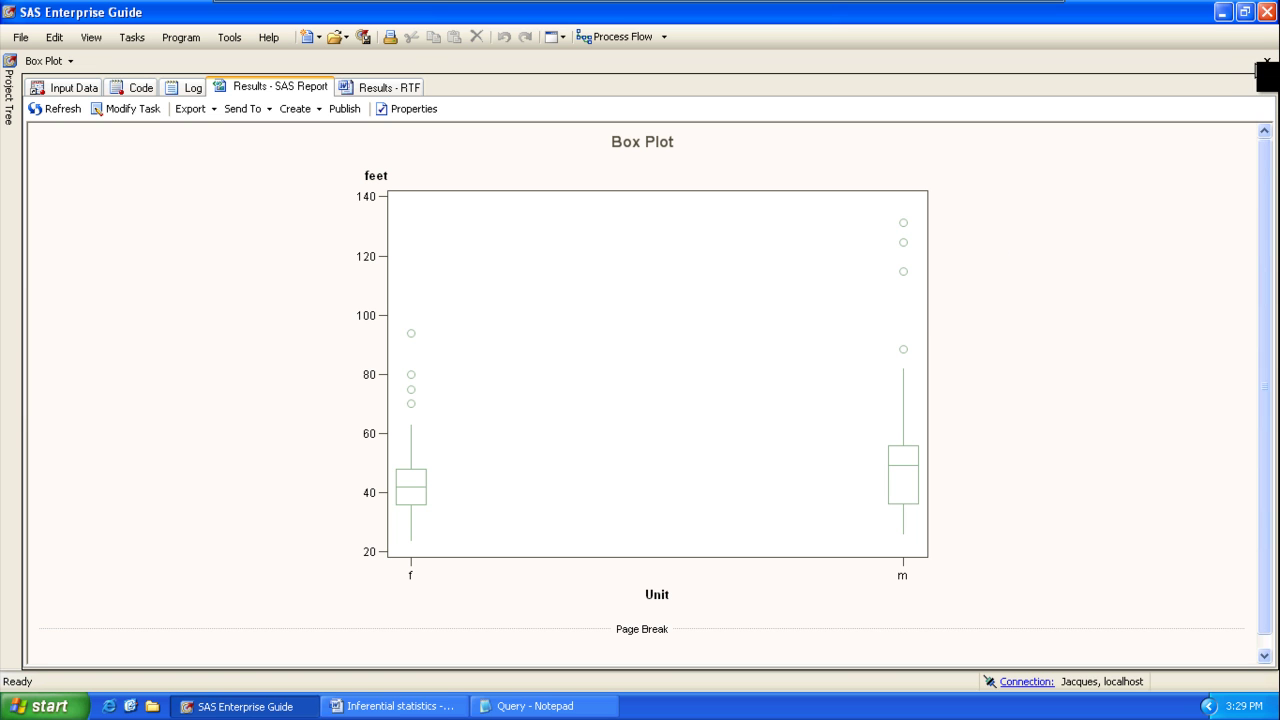
left_click(1266, 61)
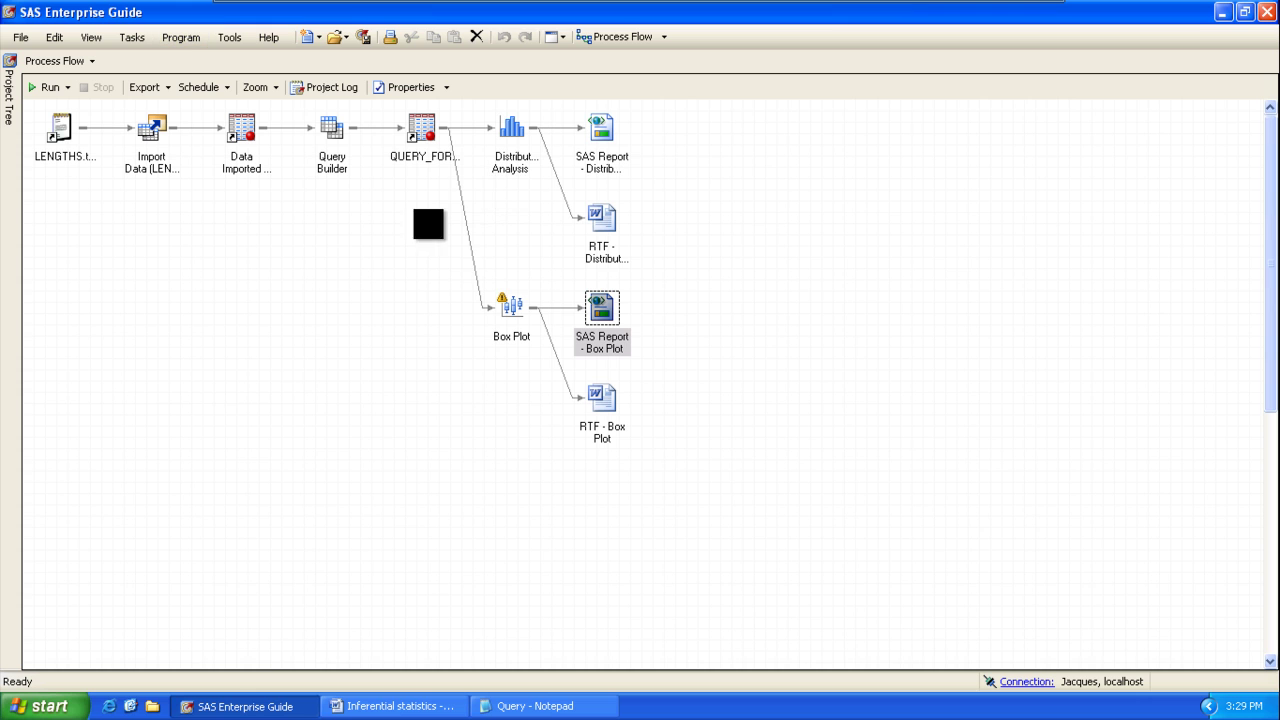
Step: Start a capability Histograms task on QUERY_FOR_LENGTHS1 with feet as the analysis variable and Unit as the classification variable
left_click(422, 130)
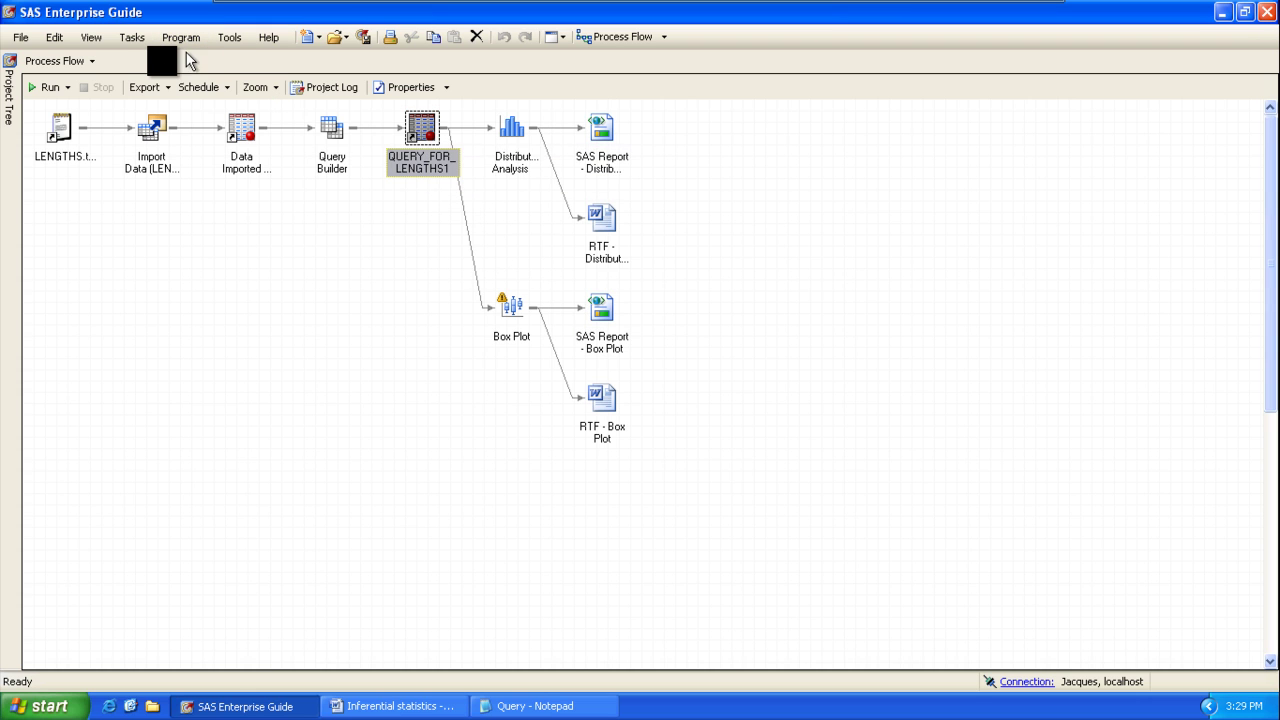
left_click(132, 37)
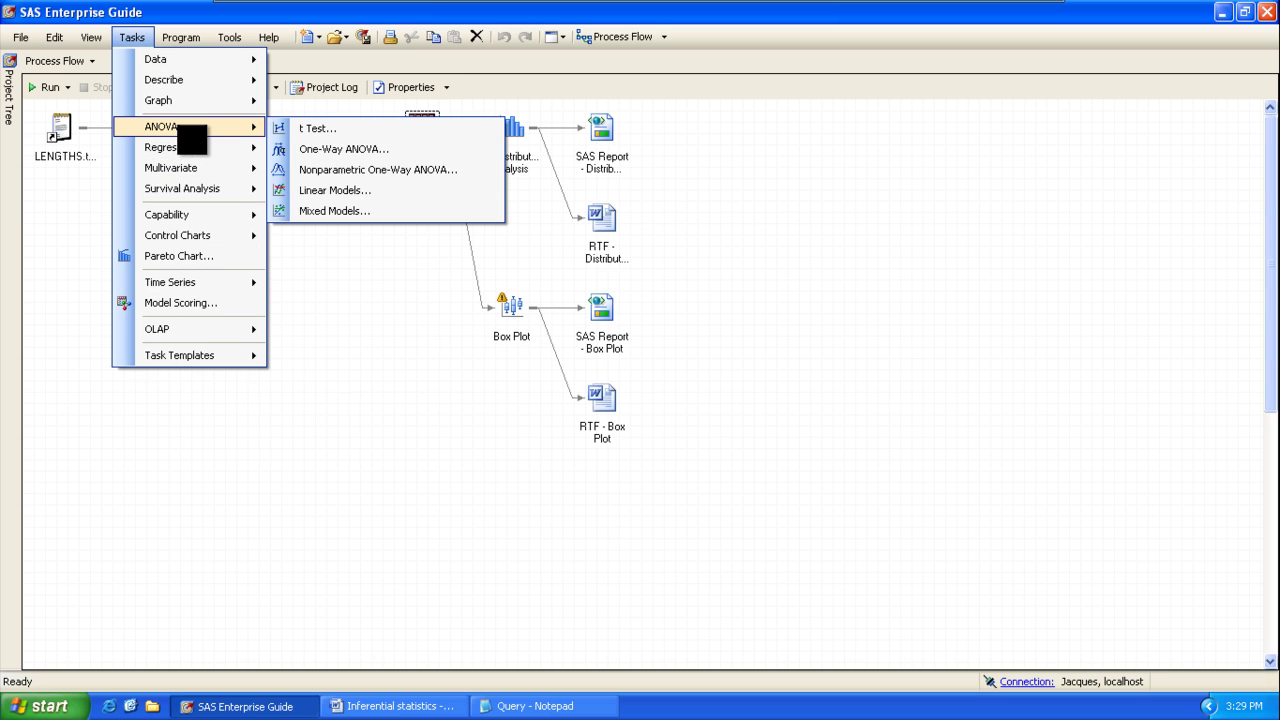
mouse_move(185, 104)
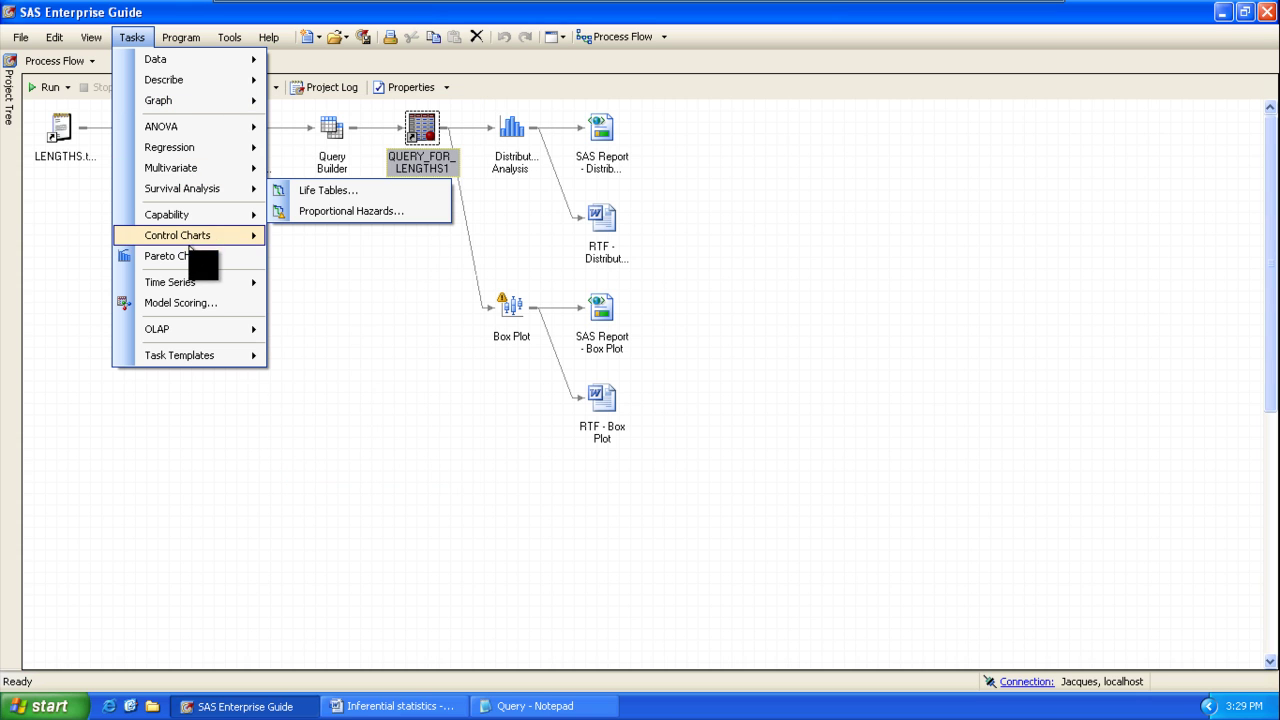
mouse_move(200, 219)
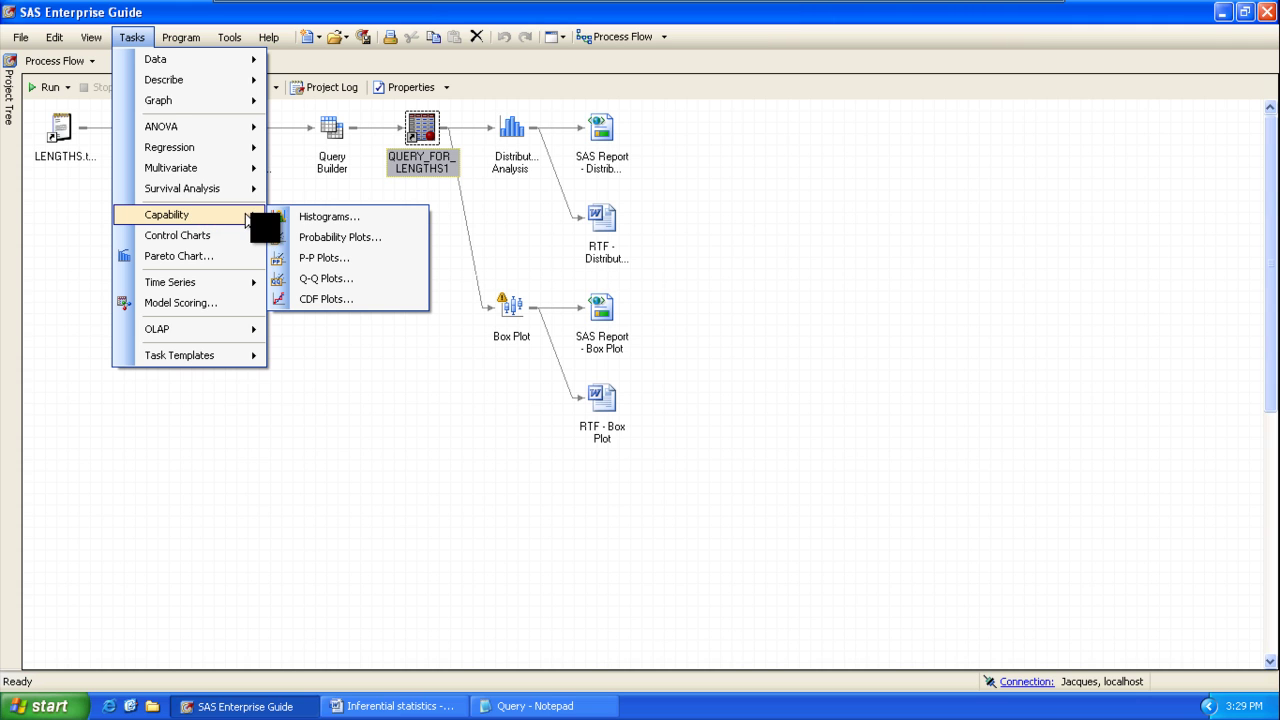
left_click(296, 216)
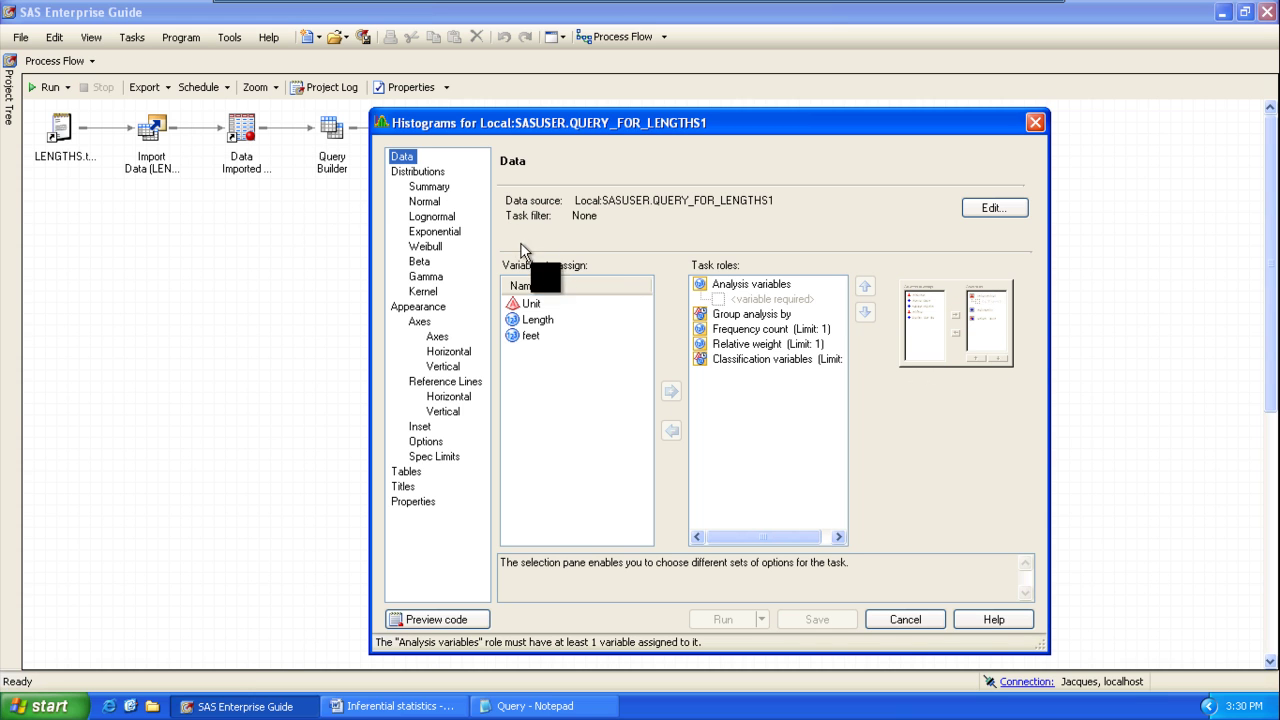
left_click(528, 336)
left_click_drag(528, 325, 748, 310)
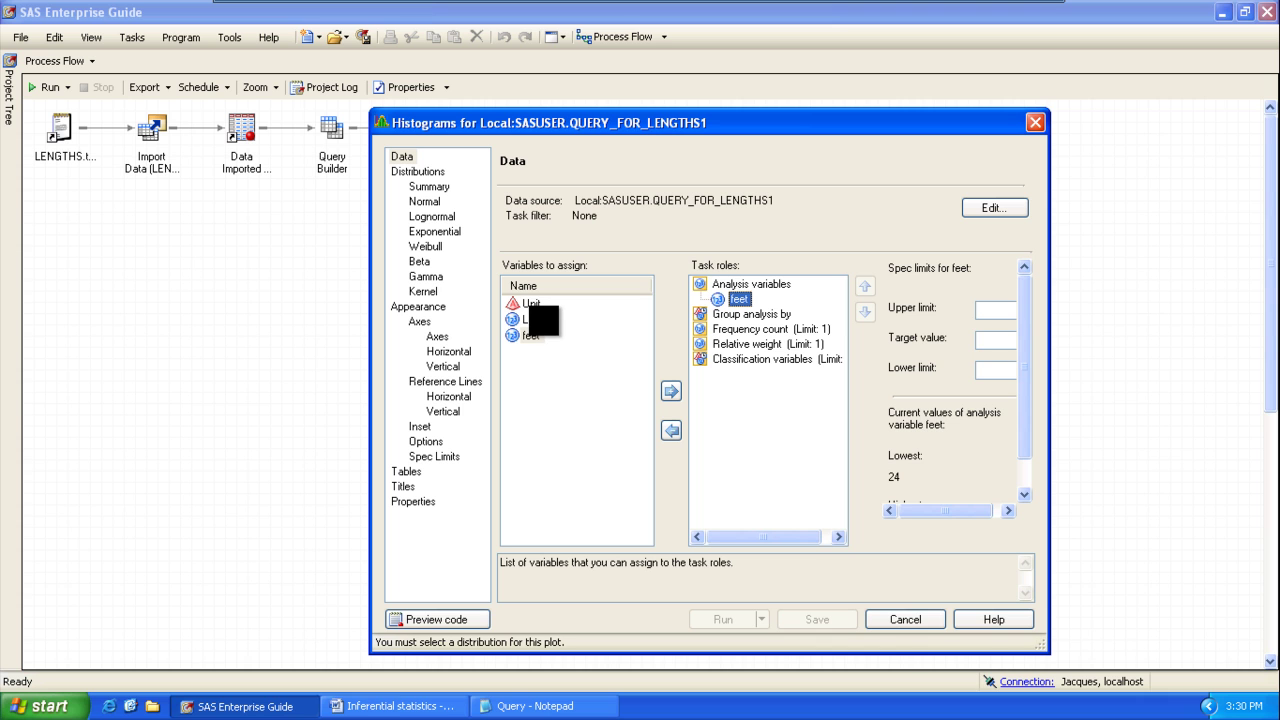
left_click(530, 303)
left_click_drag(544, 321, 735, 365)
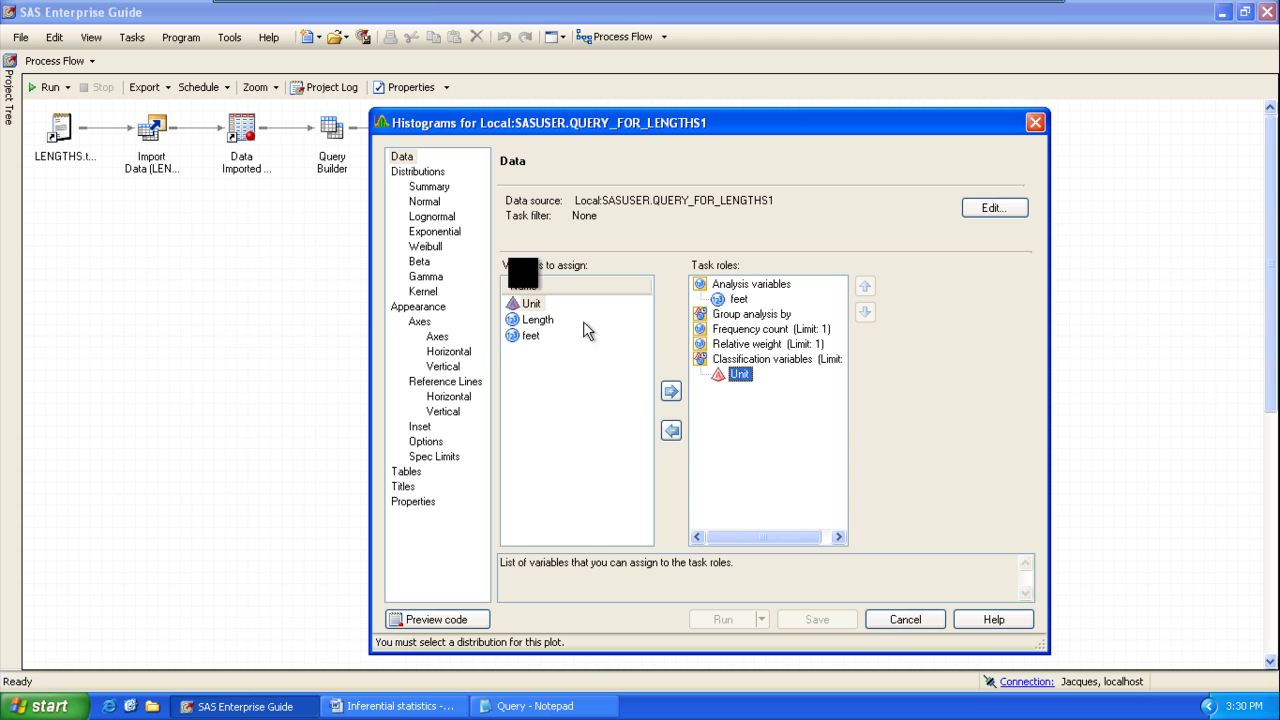
Step: Examine the histogram task's distribution summary, axes and table options, and return to the data roles
left_click(428, 185)
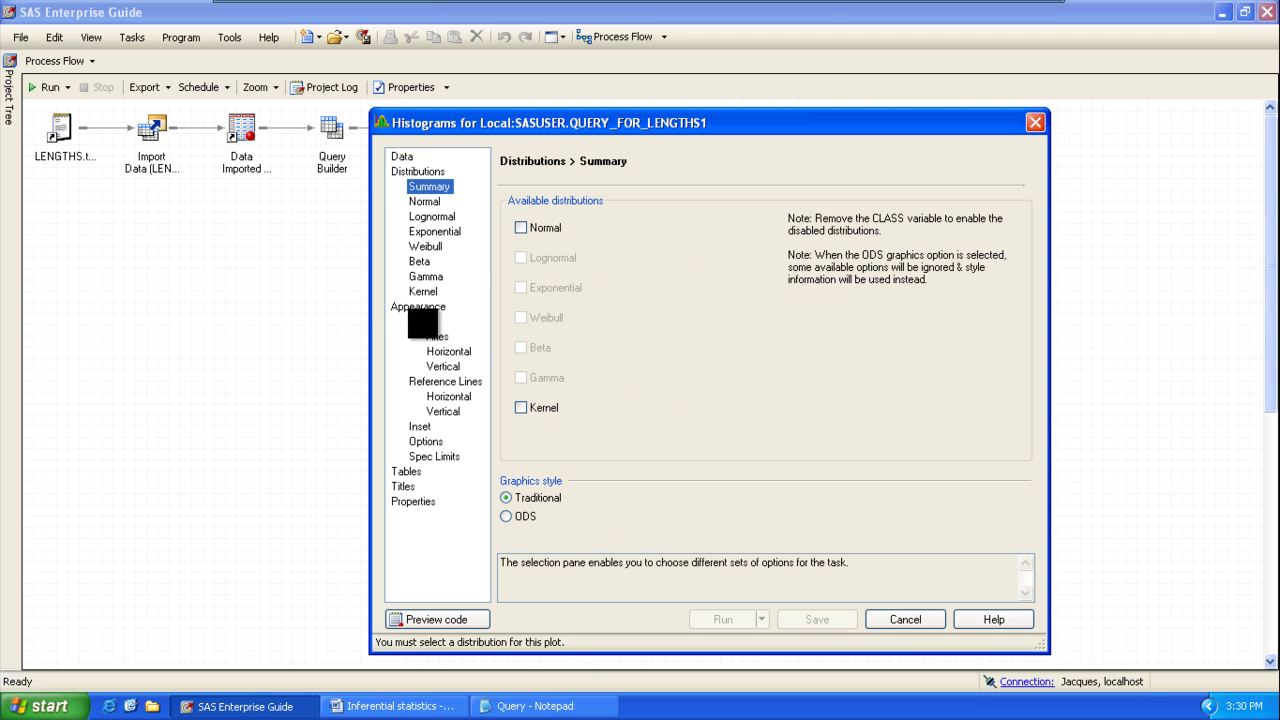
left_click(432, 336)
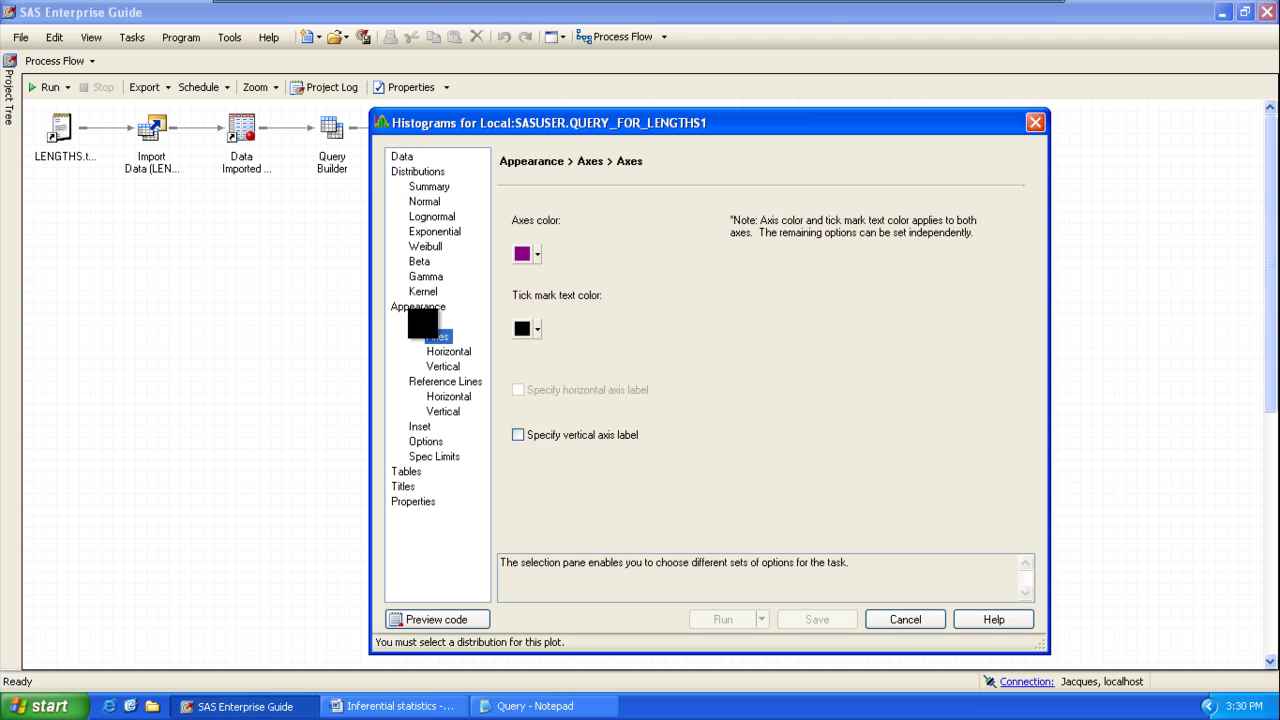
left_click(406, 471)
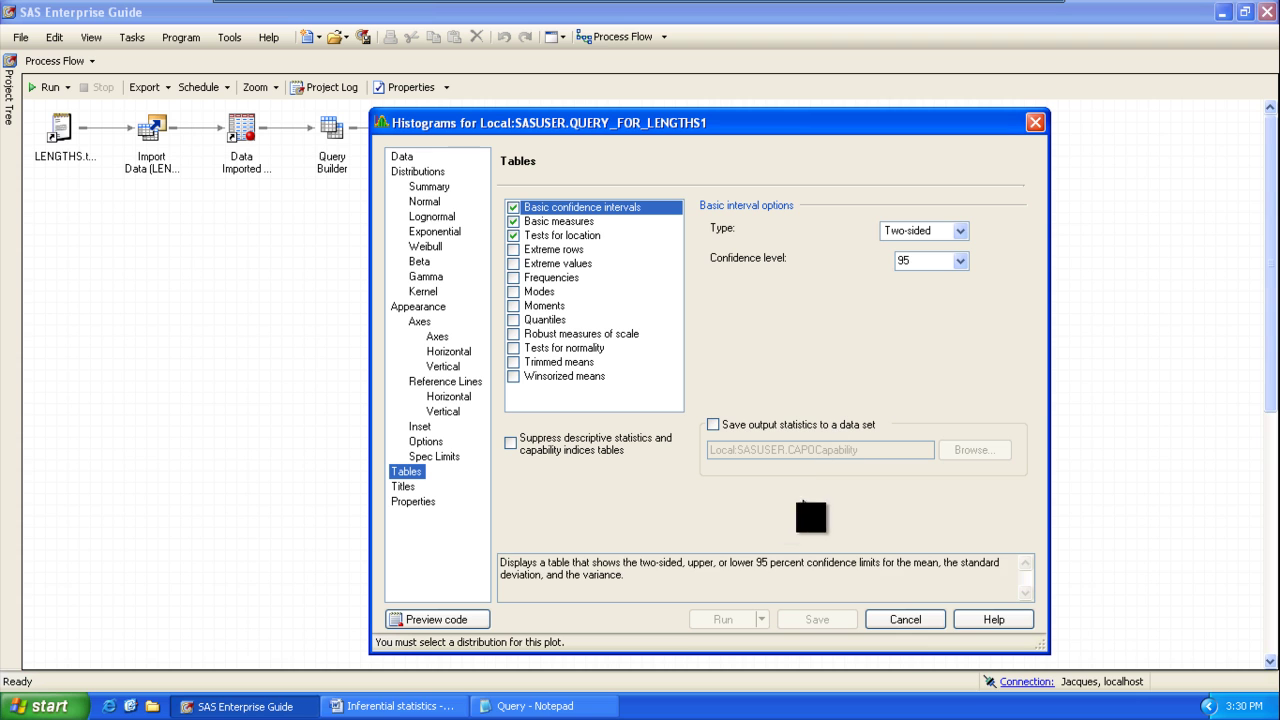
left_click(401, 156)
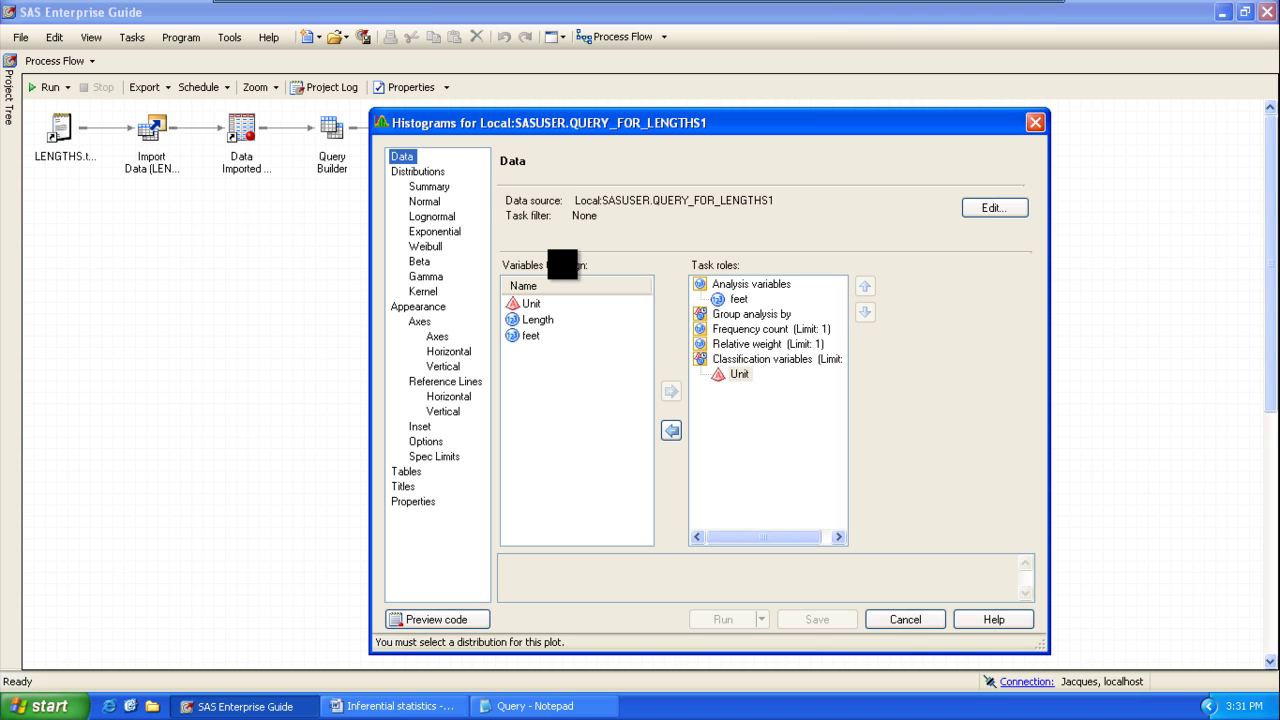
mouse_move(542, 355)
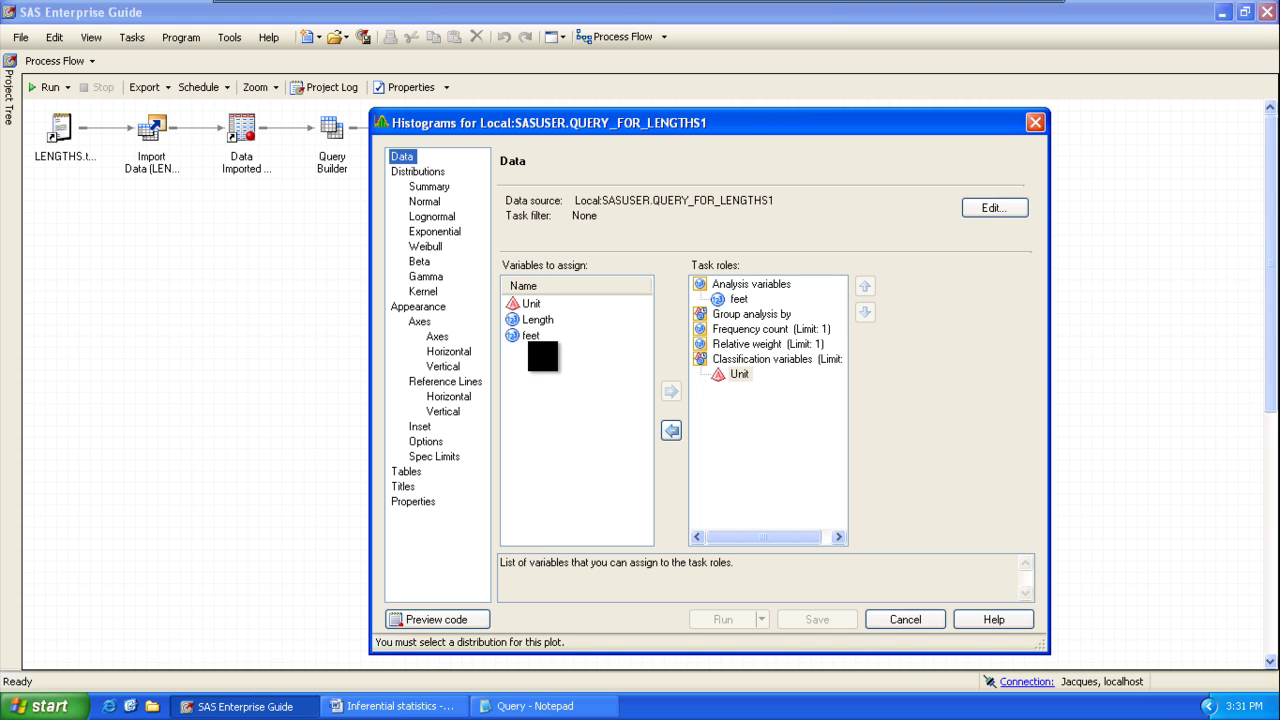
Step: Try to assign Unit to the Group analysis by role of the histogram task as well
left_click(535, 321)
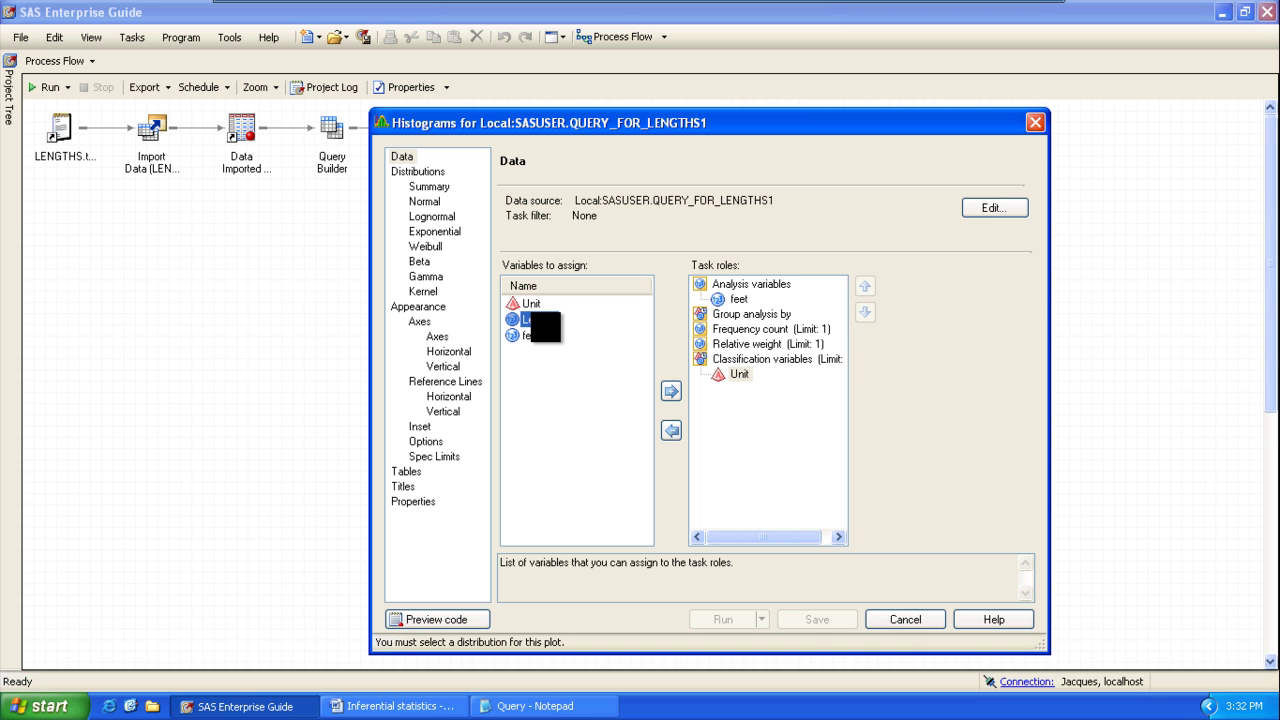
left_click(745, 315)
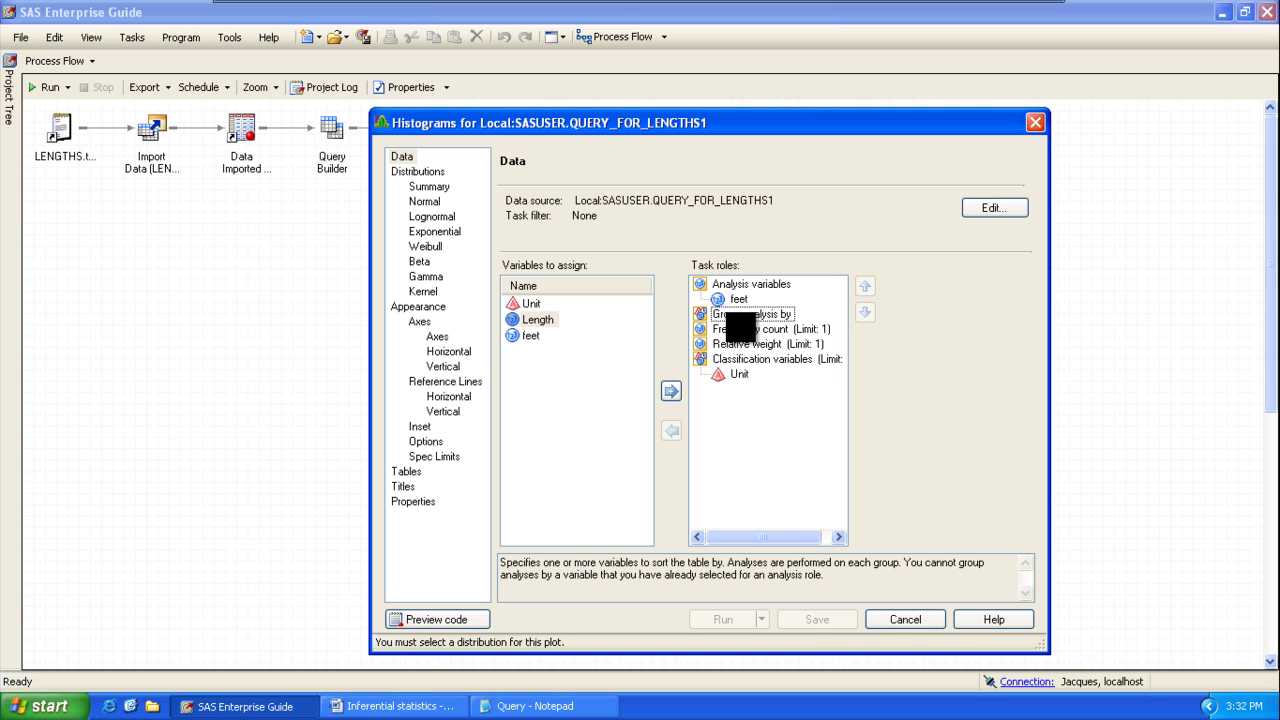
left_click(530, 303)
left_click_drag(530, 303, 726, 314)
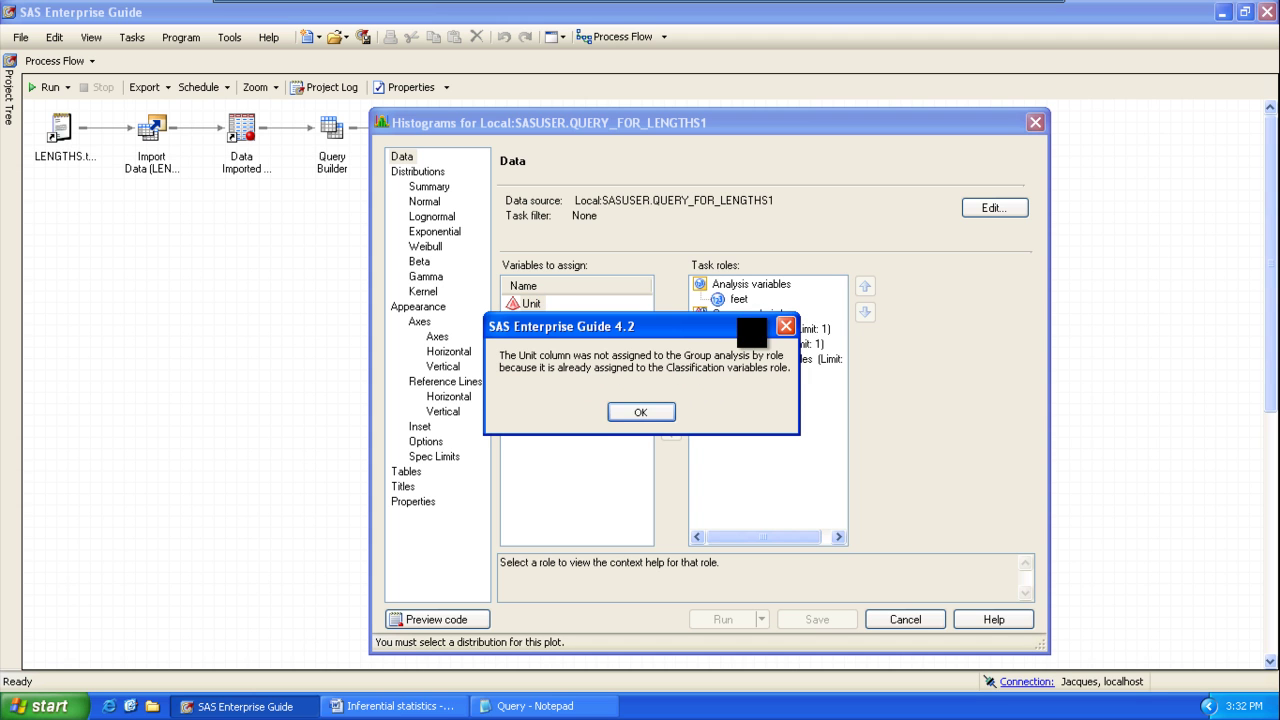
left_click(636, 413)
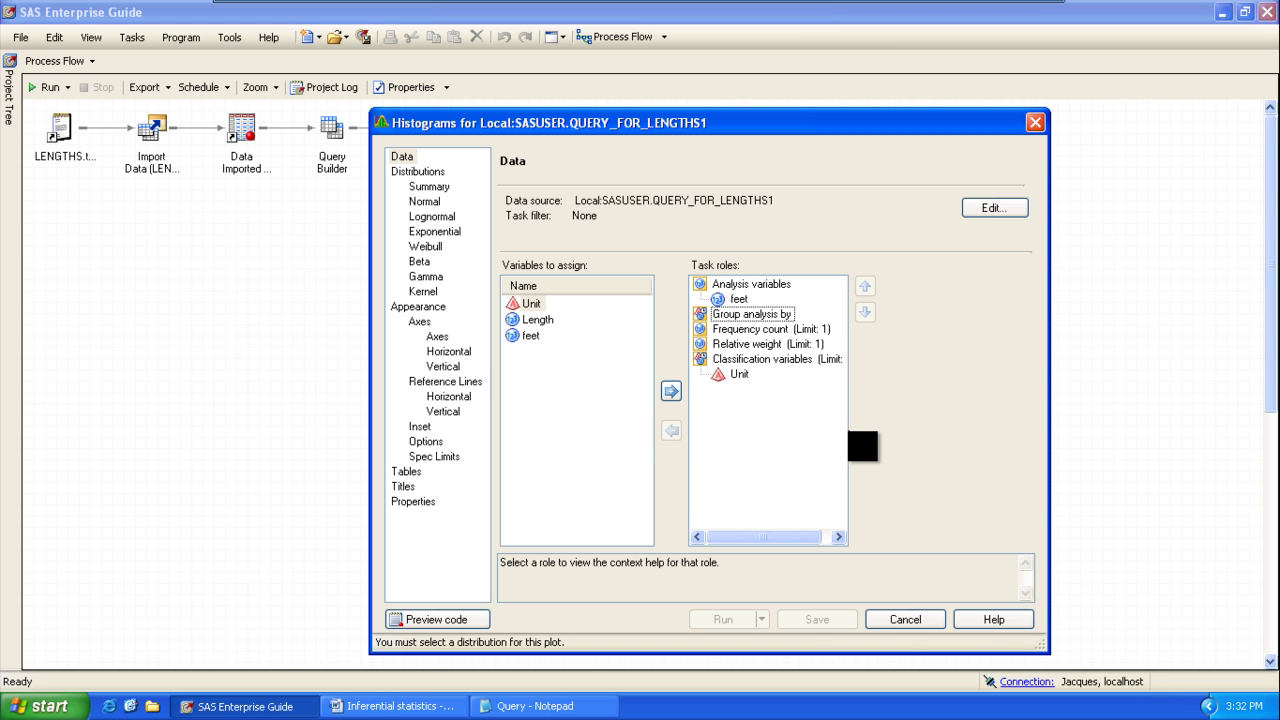
Step: Check the description and limit of the Classification variables role, and try to add feet to it
left_click(821, 360)
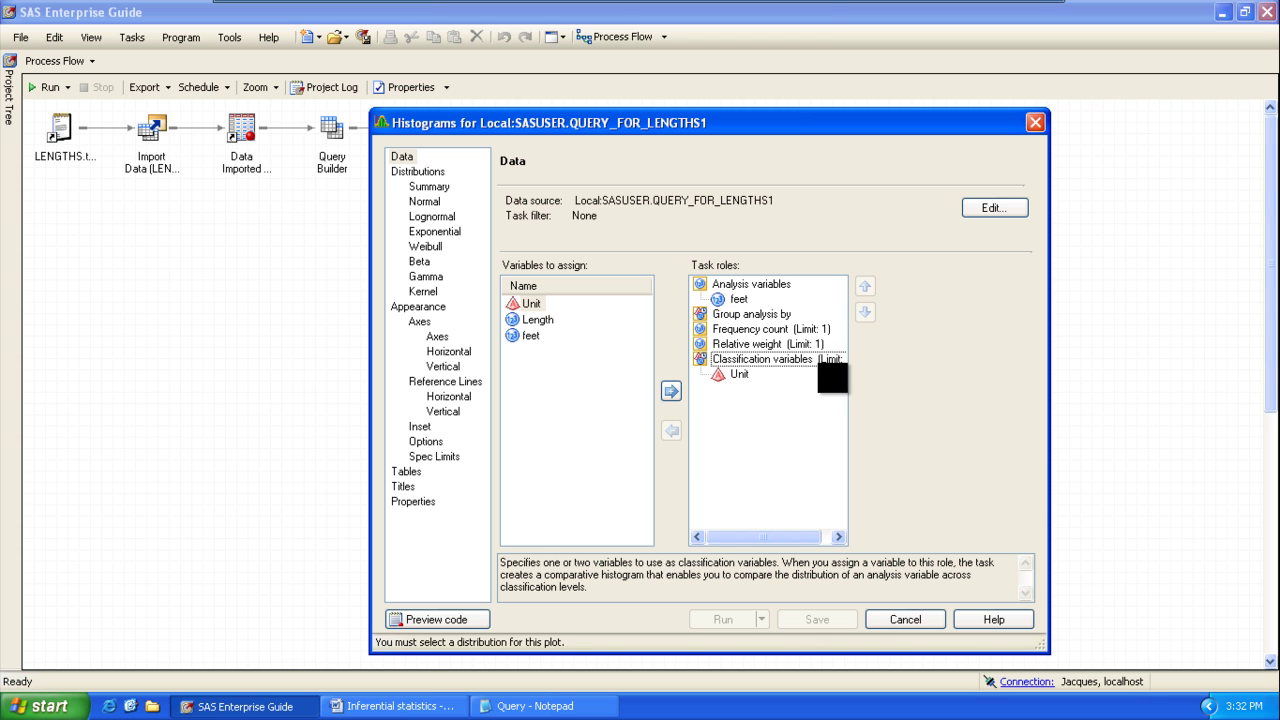
left_click(762, 480)
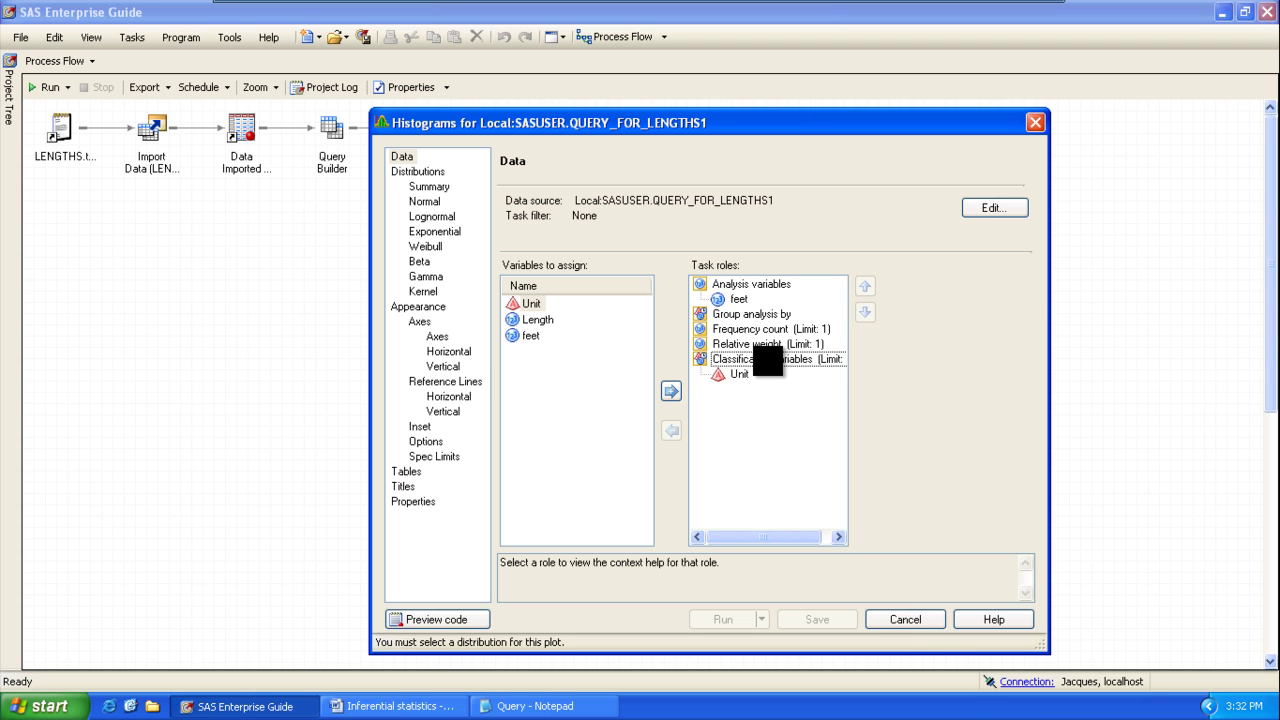
left_click(847, 538)
left_click_drag(792, 536, 804, 535)
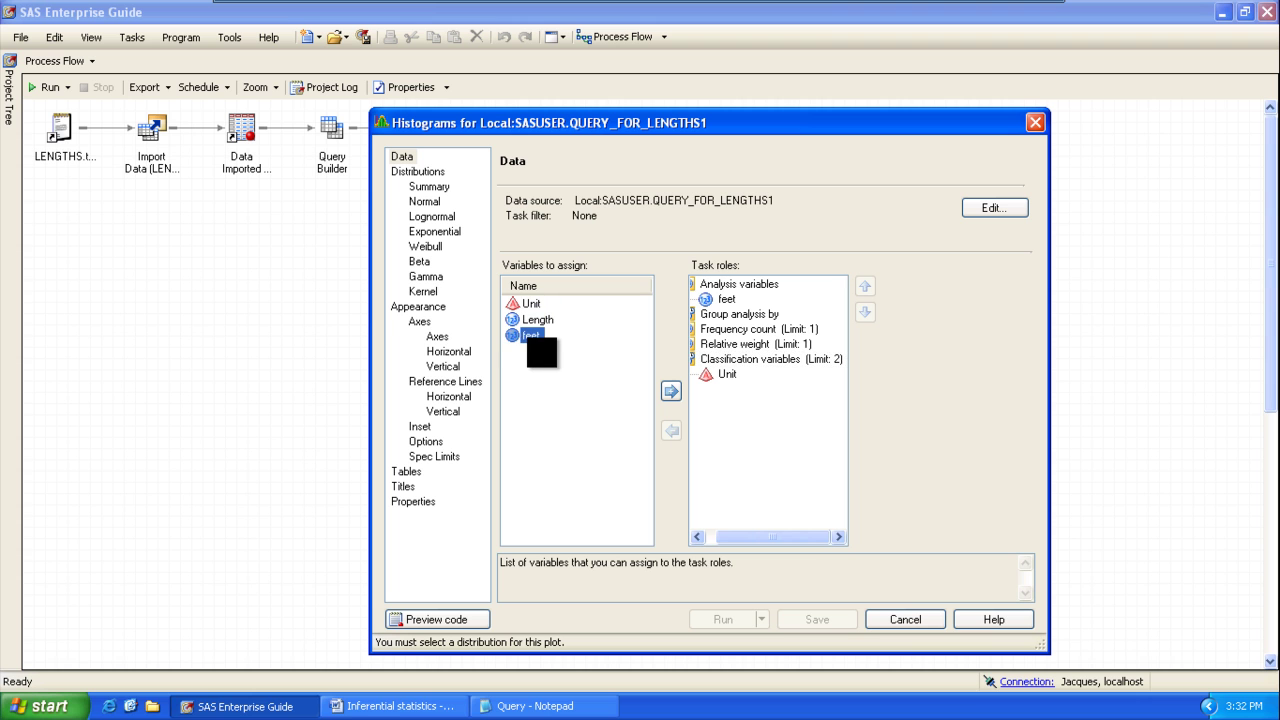
left_click_drag(530, 337, 717, 376)
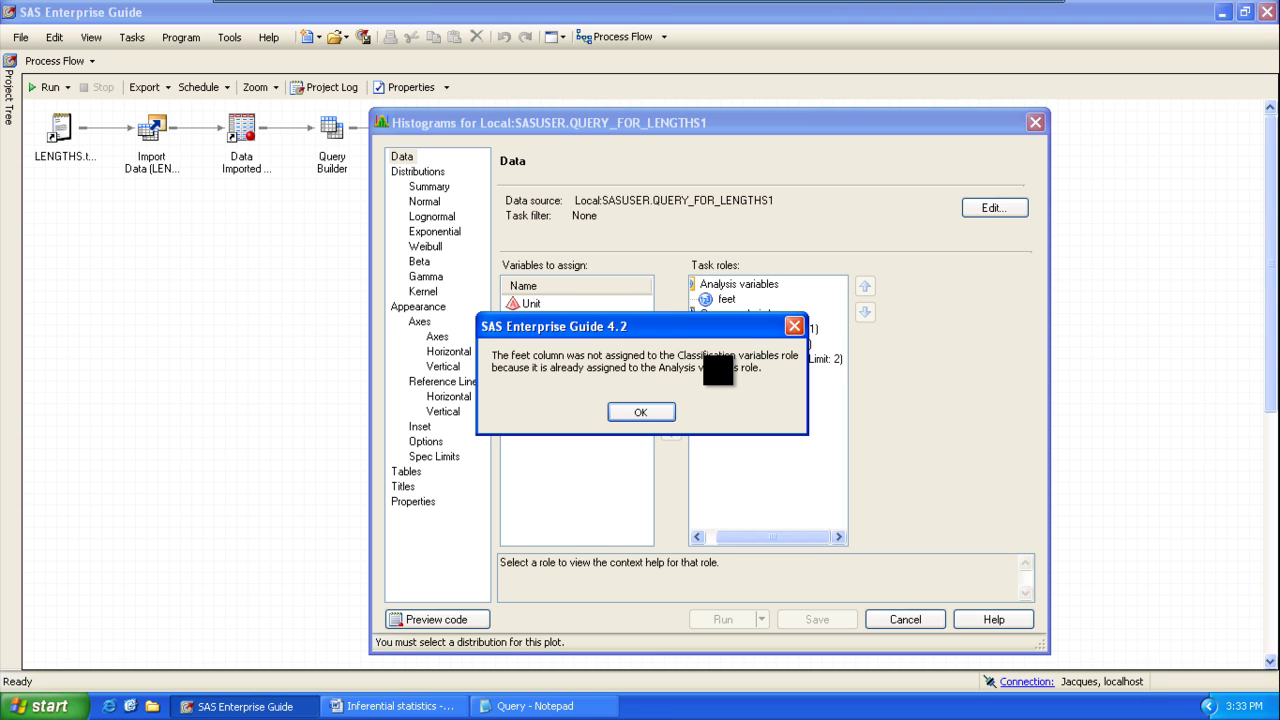
left_click(632, 414)
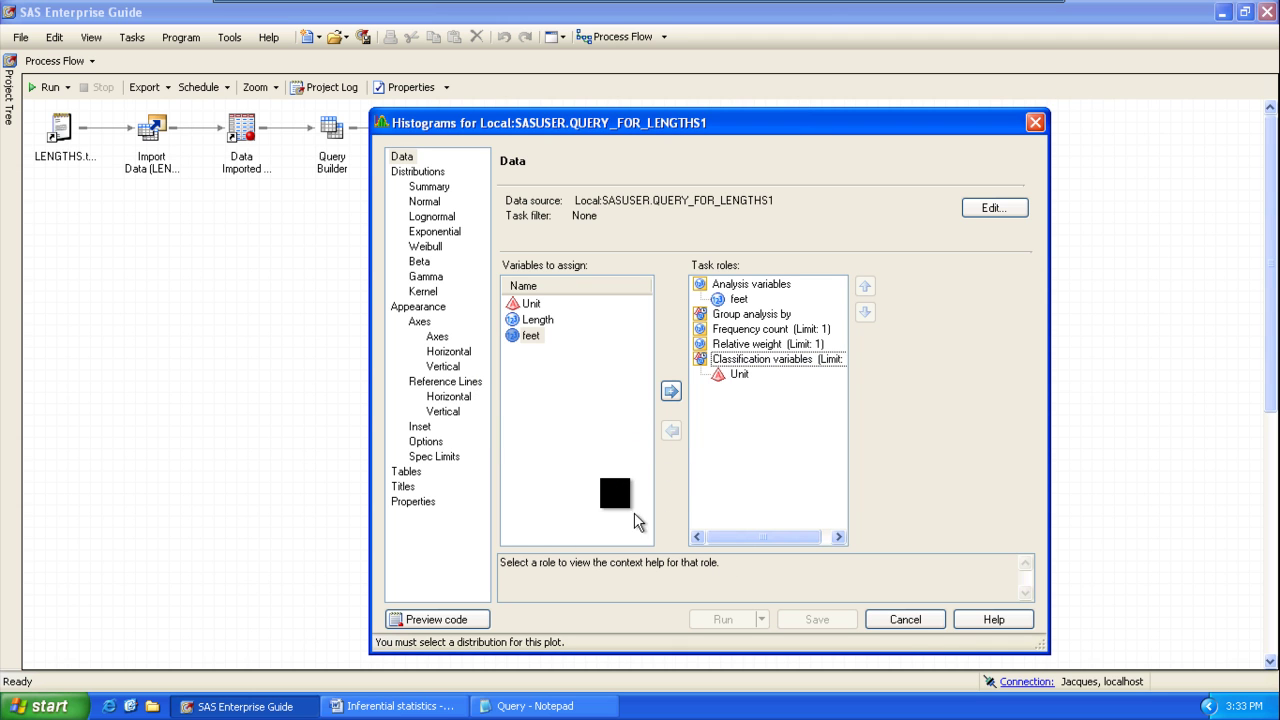
Step: Add Length as a second classification variable ahead of Unit, and check the Group analysis by role's description
left_click(530, 319)
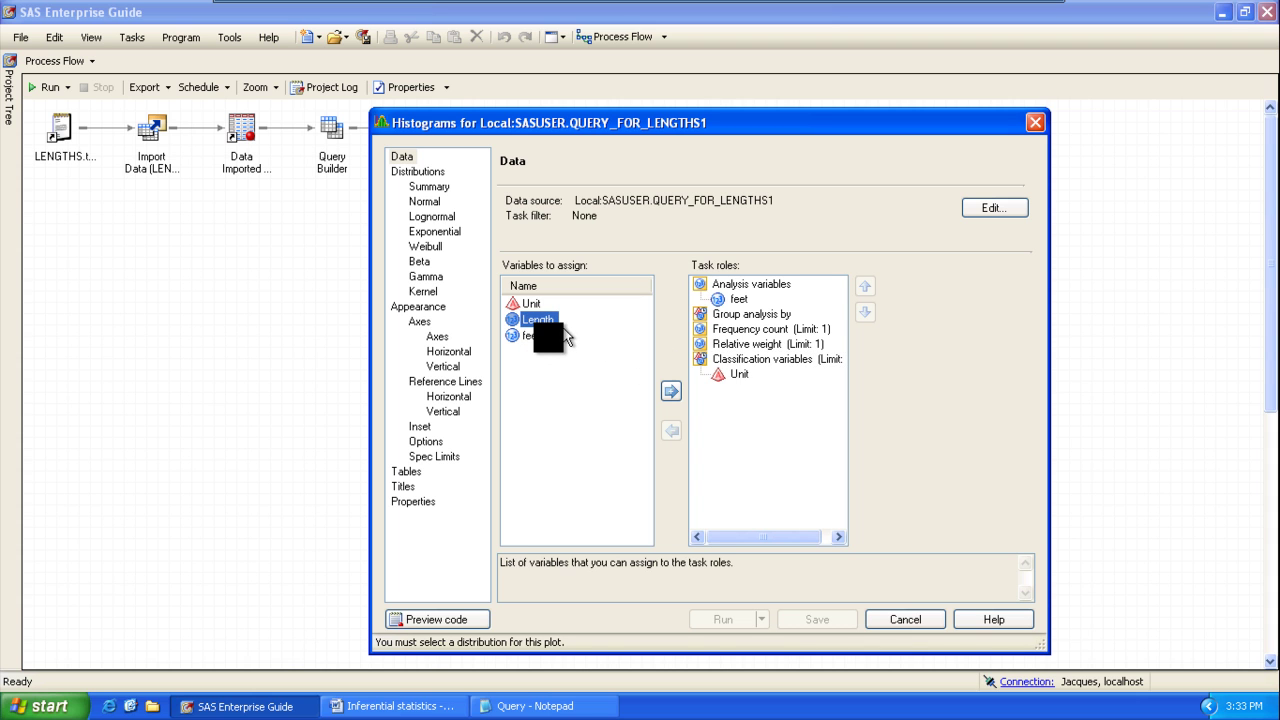
left_click_drag(515, 320, 714, 366)
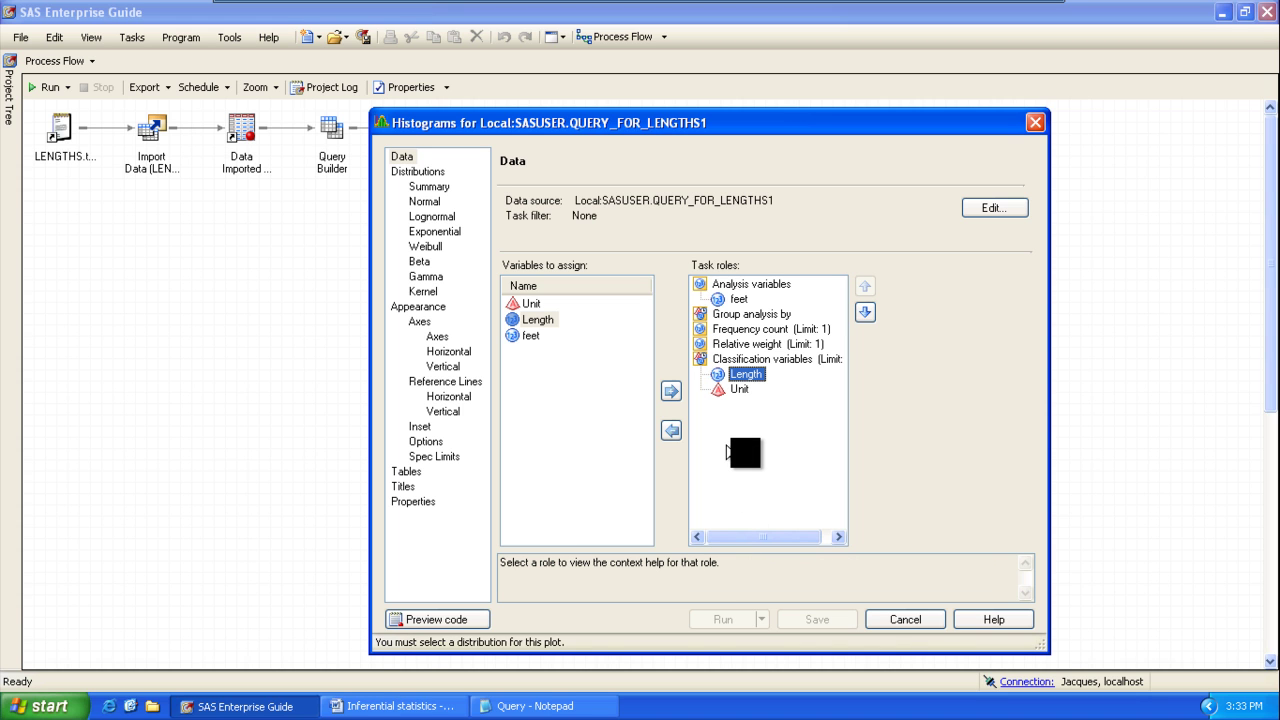
left_click(760, 475)
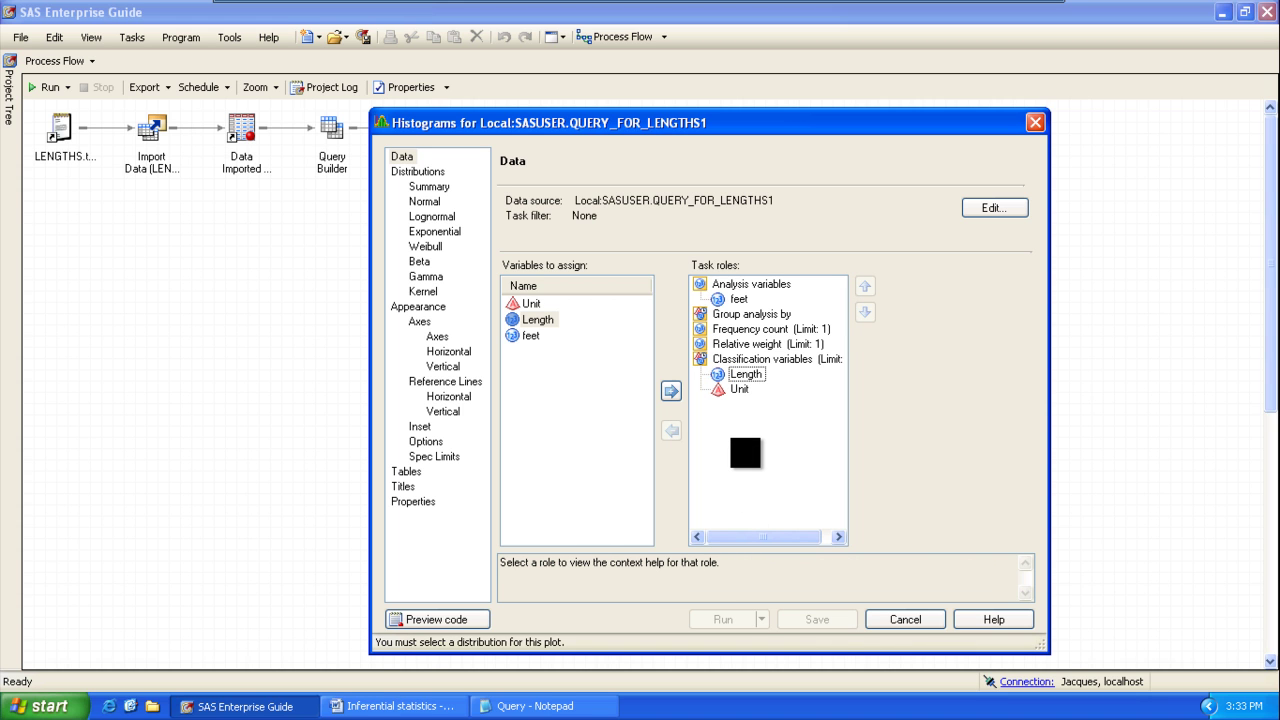
left_click(738, 316)
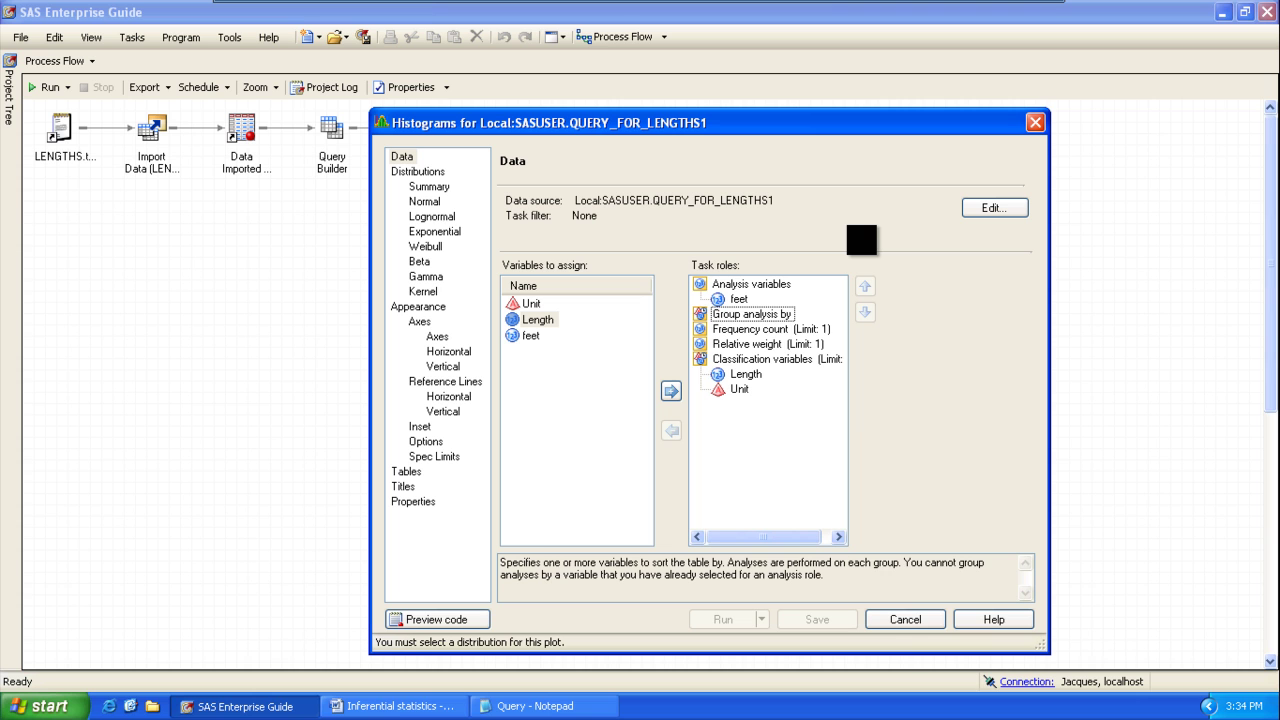
left_click(834, 420)
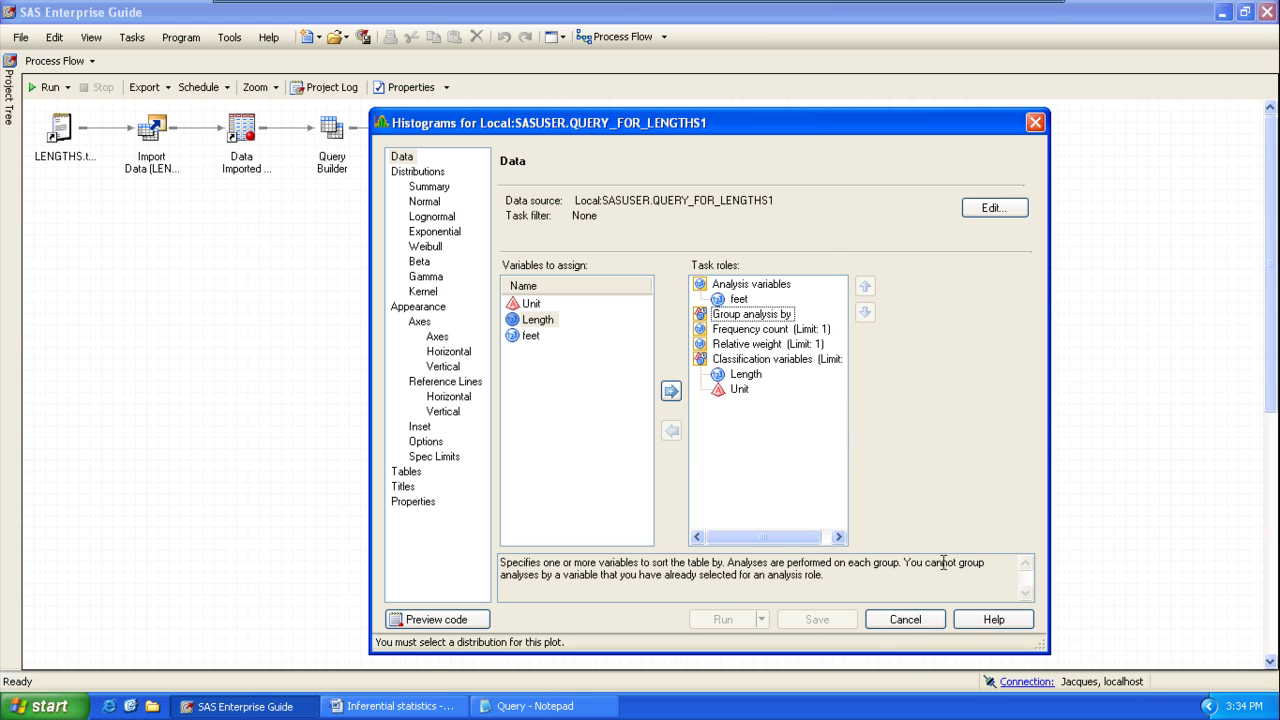
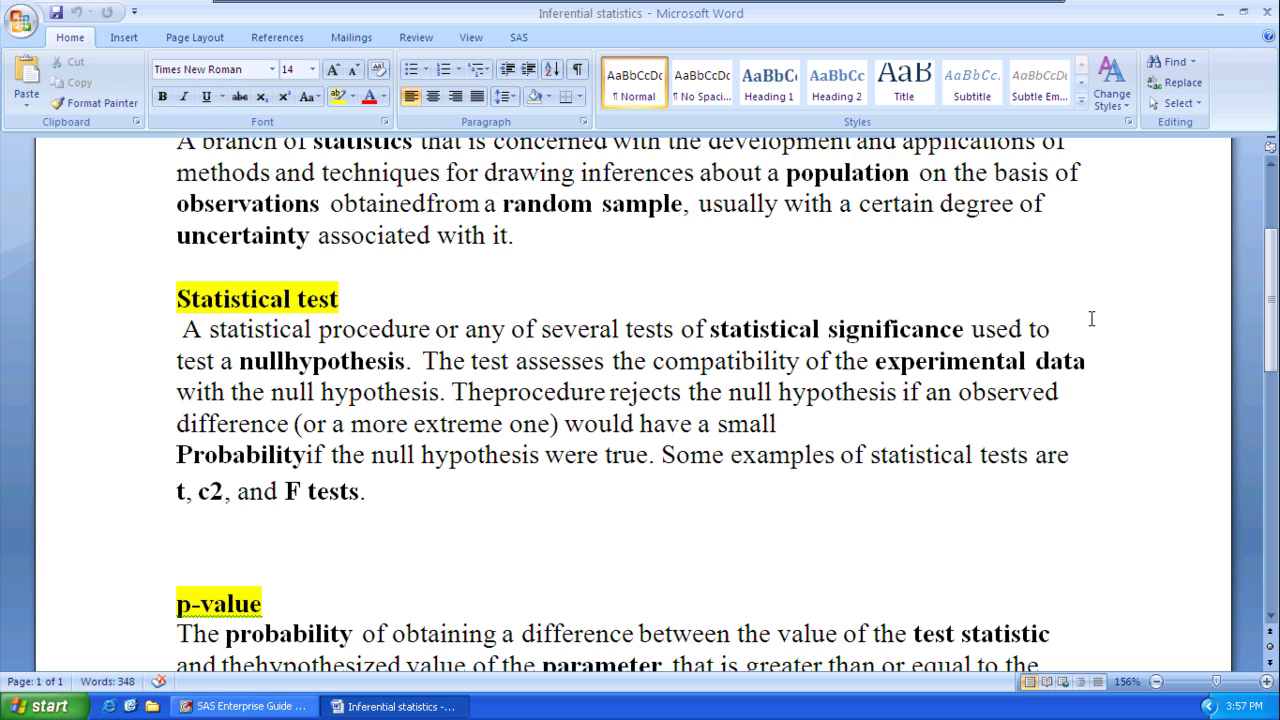
Step: Read the statistical test and p-value definitions in the Inferential statistics document and close it to return to SAS Enterprise Guide
scroll(1095, 335, "down", 2)
scroll(1095, 335, "down", 3)
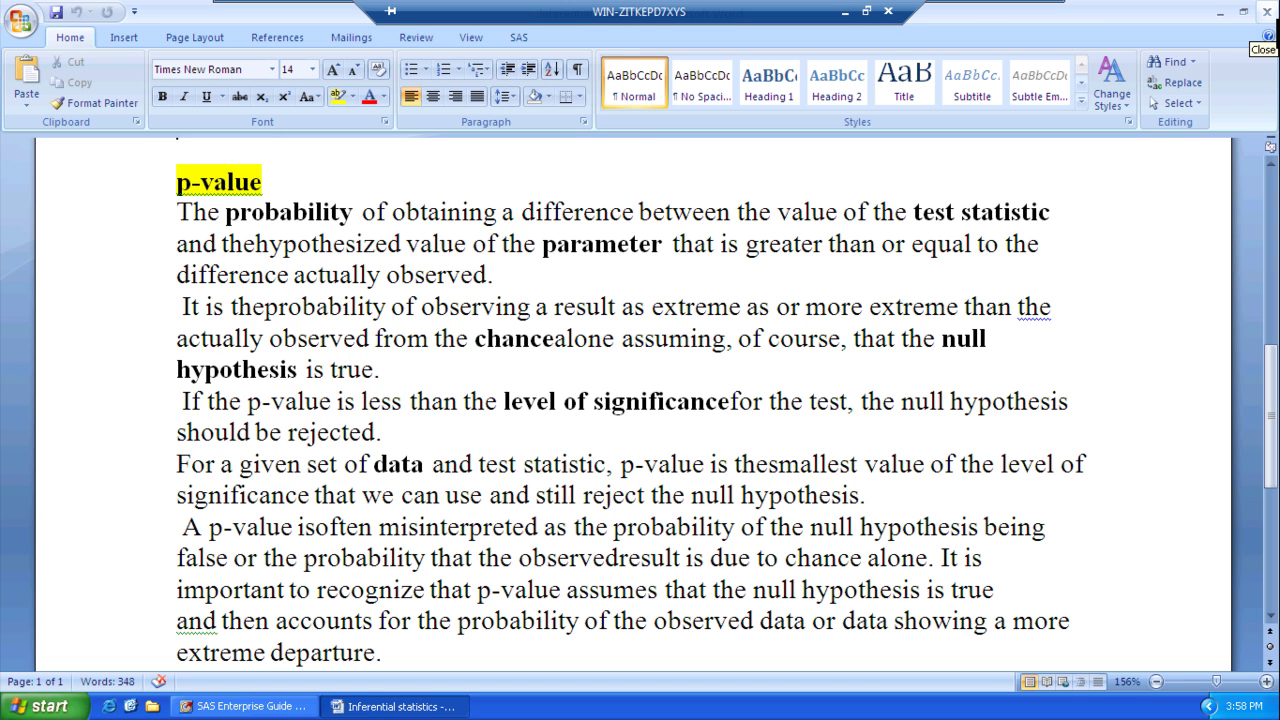
left_click(1267, 12)
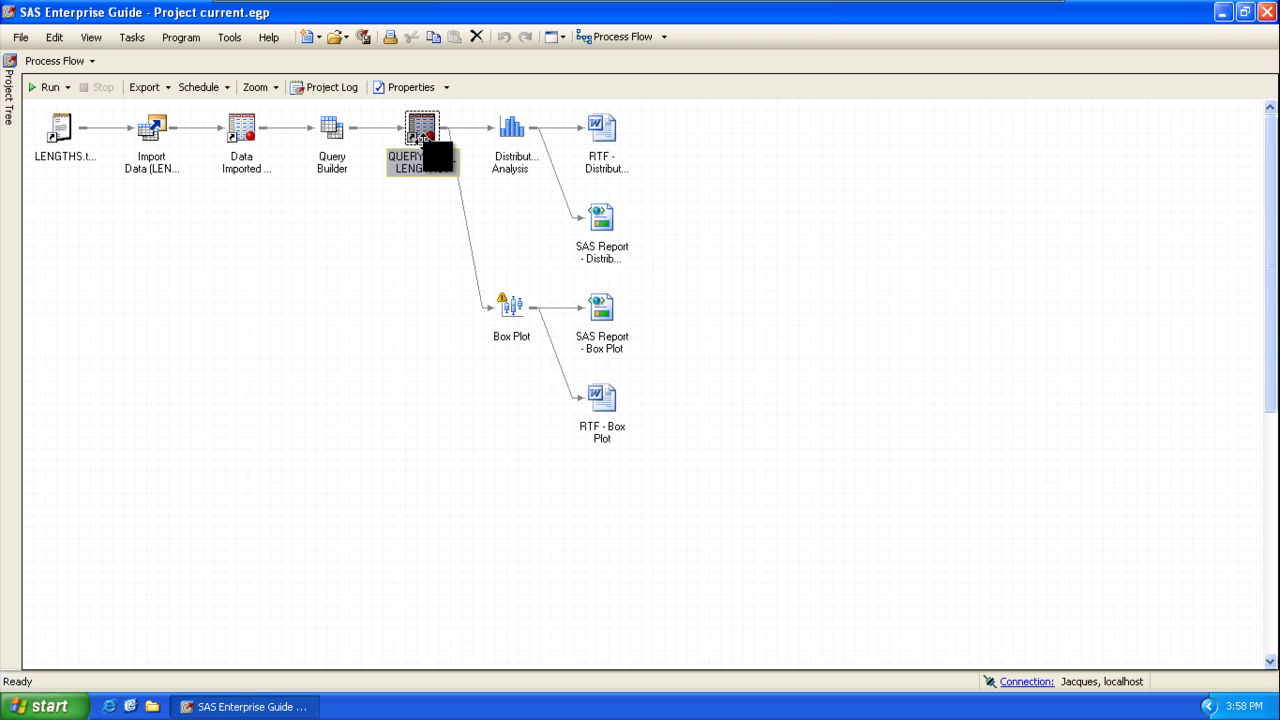
Step: Open the QUERY_FOR_LENGTHS1 table from the process flow and look through its rows for both units
double_click(421, 130)
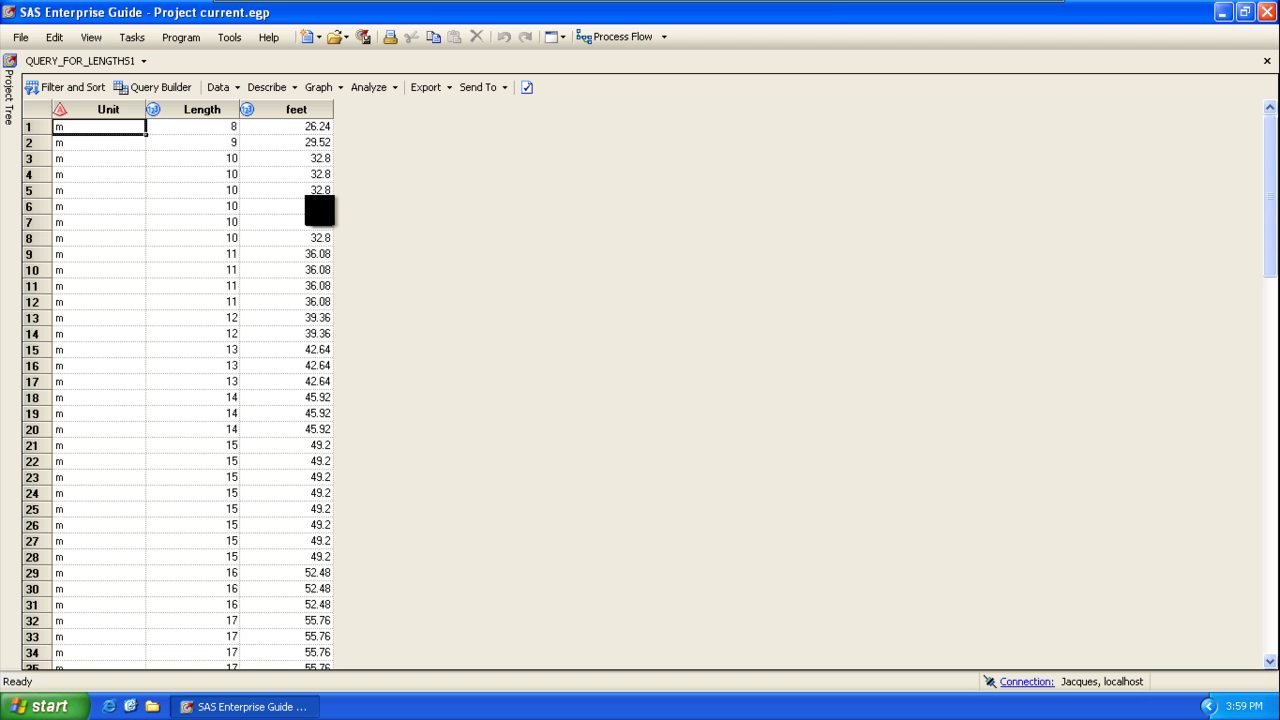
scroll(319, 210, "down", 8)
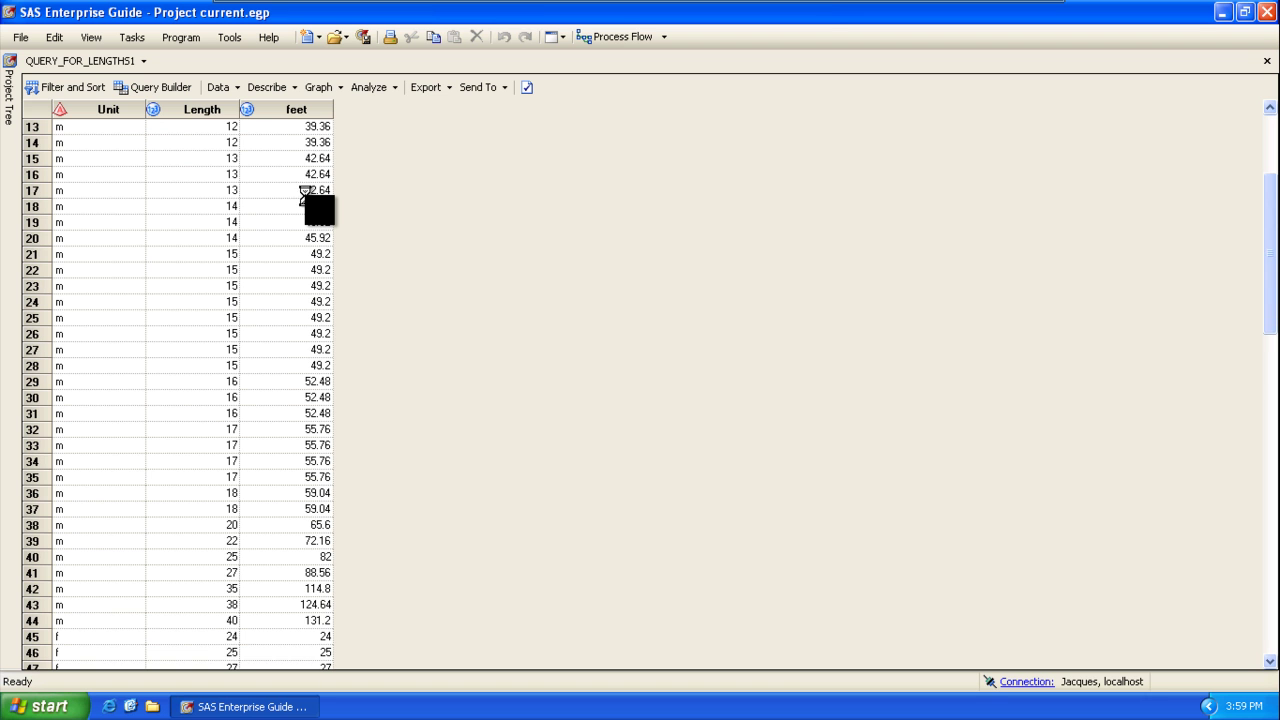
scroll(319, 210, "up", 2)
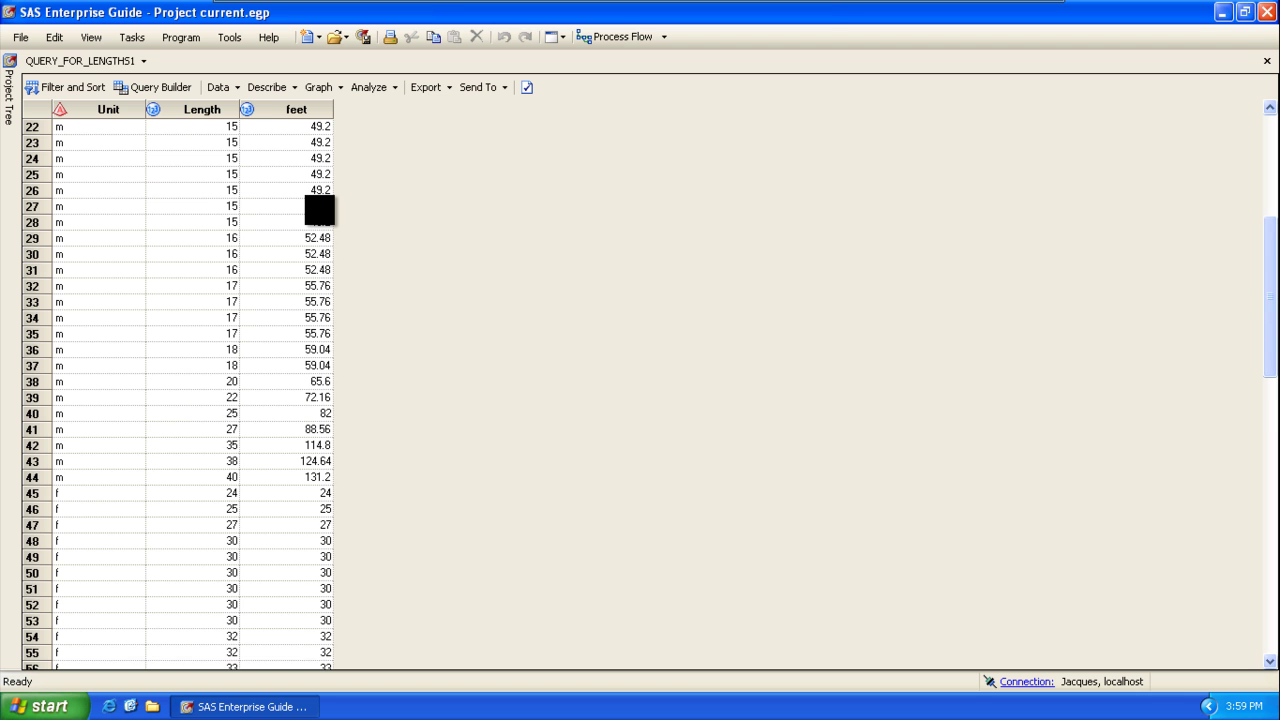
scroll(319, 210, "down", 2)
scroll(304, 192, "down", 1)
scroll(304, 192, "up", 7)
scroll(304, 192, "up", 2)
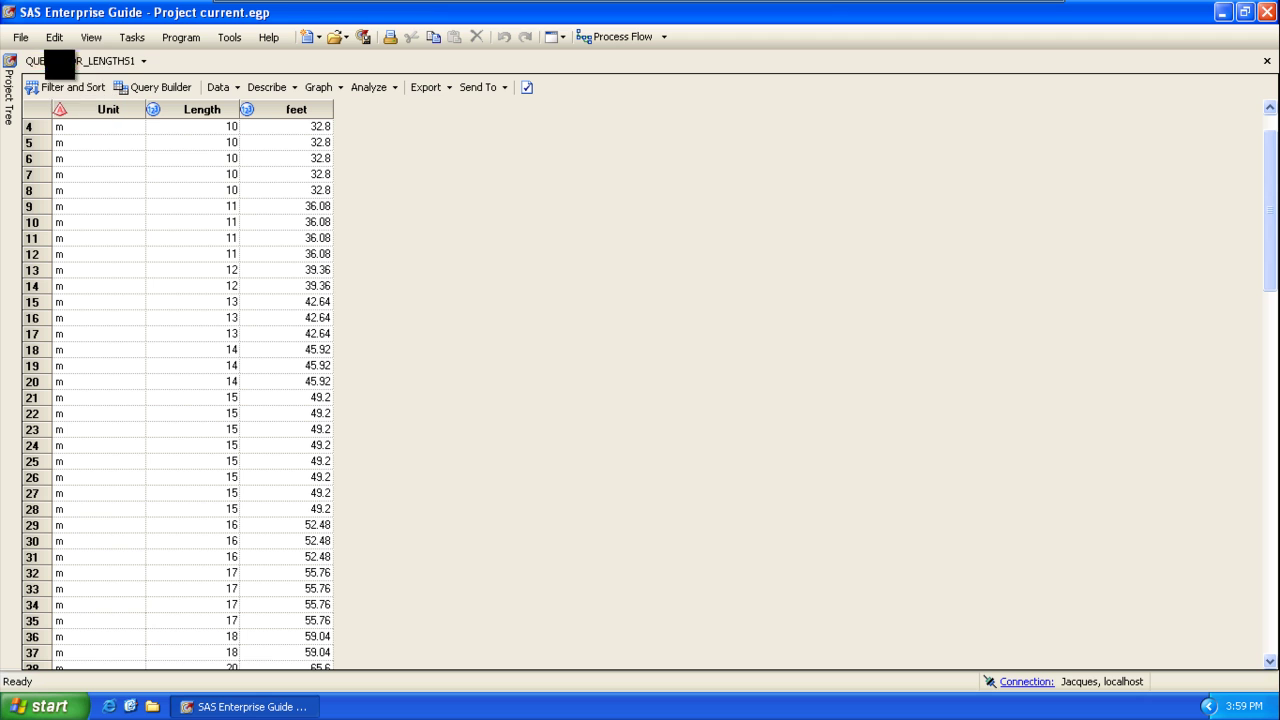
Step: Filter the query table to the rows where Unit is equal to m and look through the filtered output
left_click(50, 88)
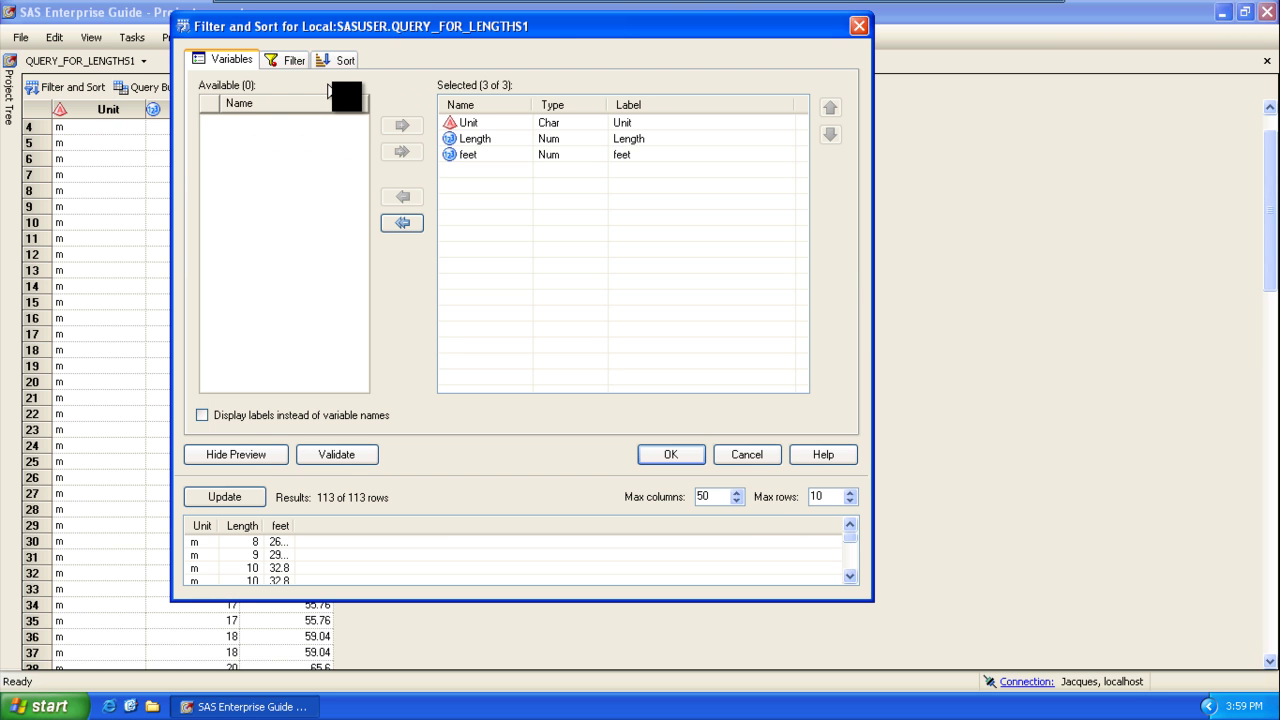
left_click(291, 62)
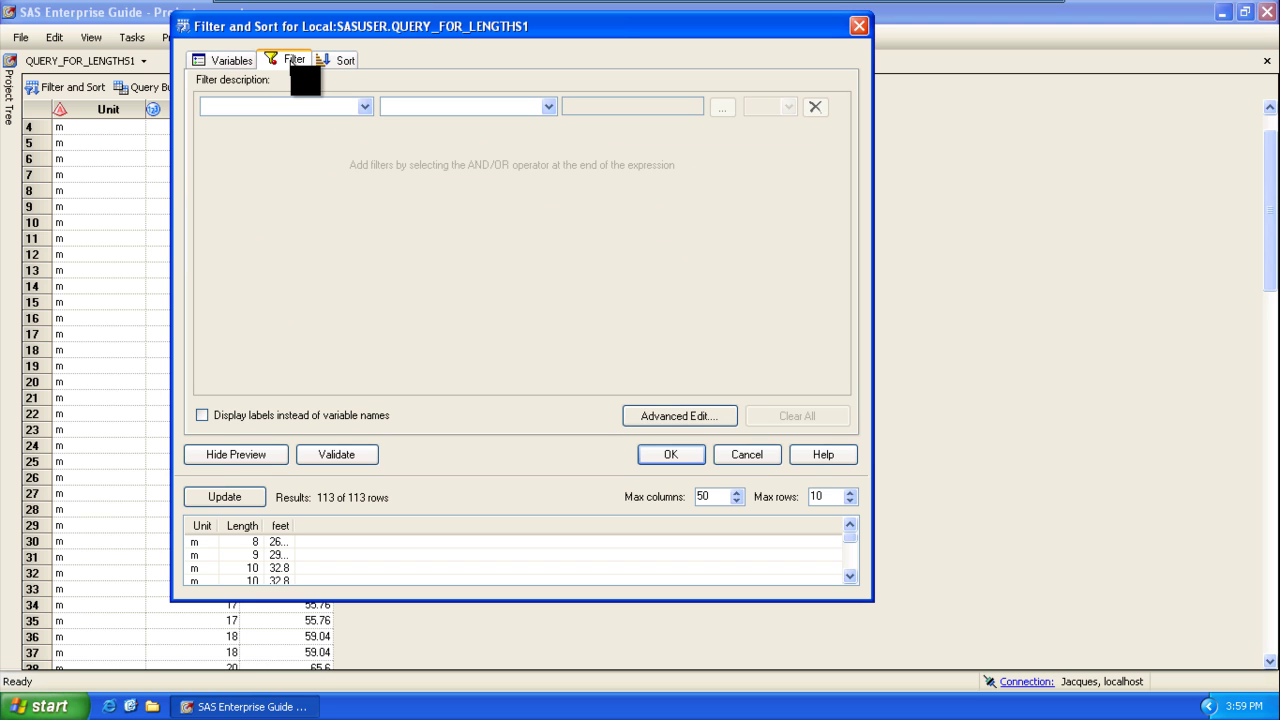
left_click(364, 107)
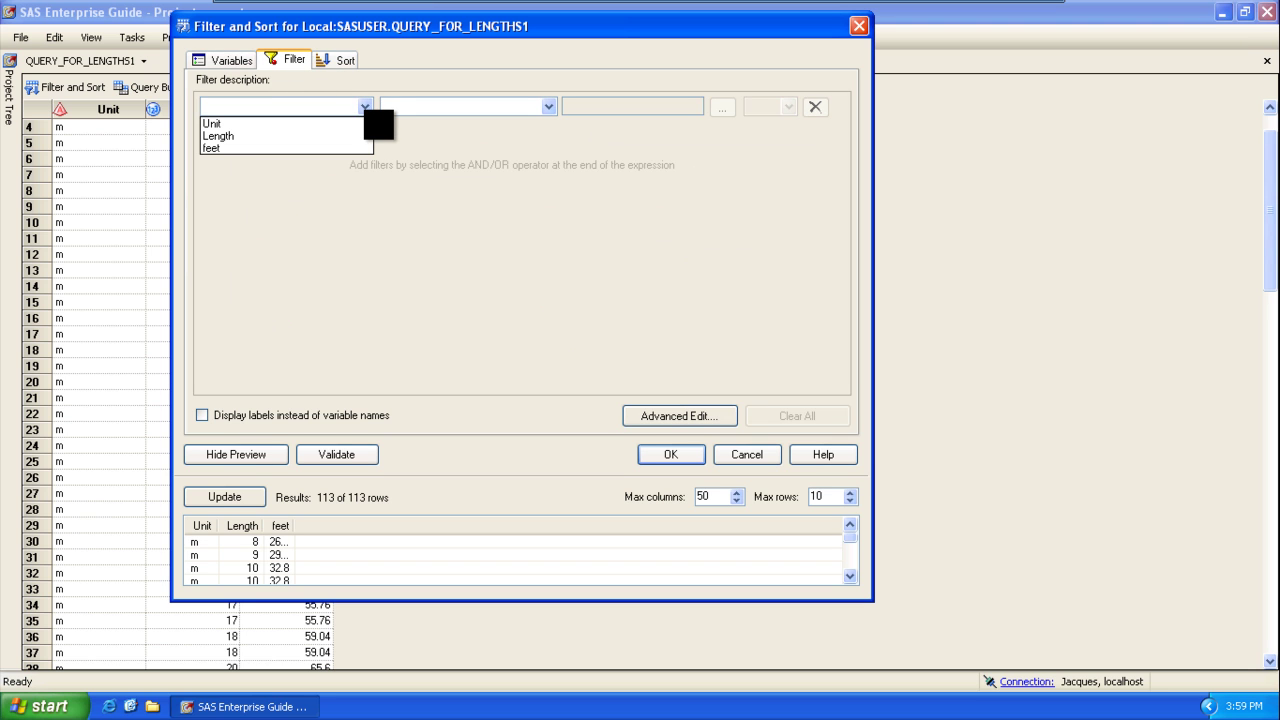
left_click(318, 123)
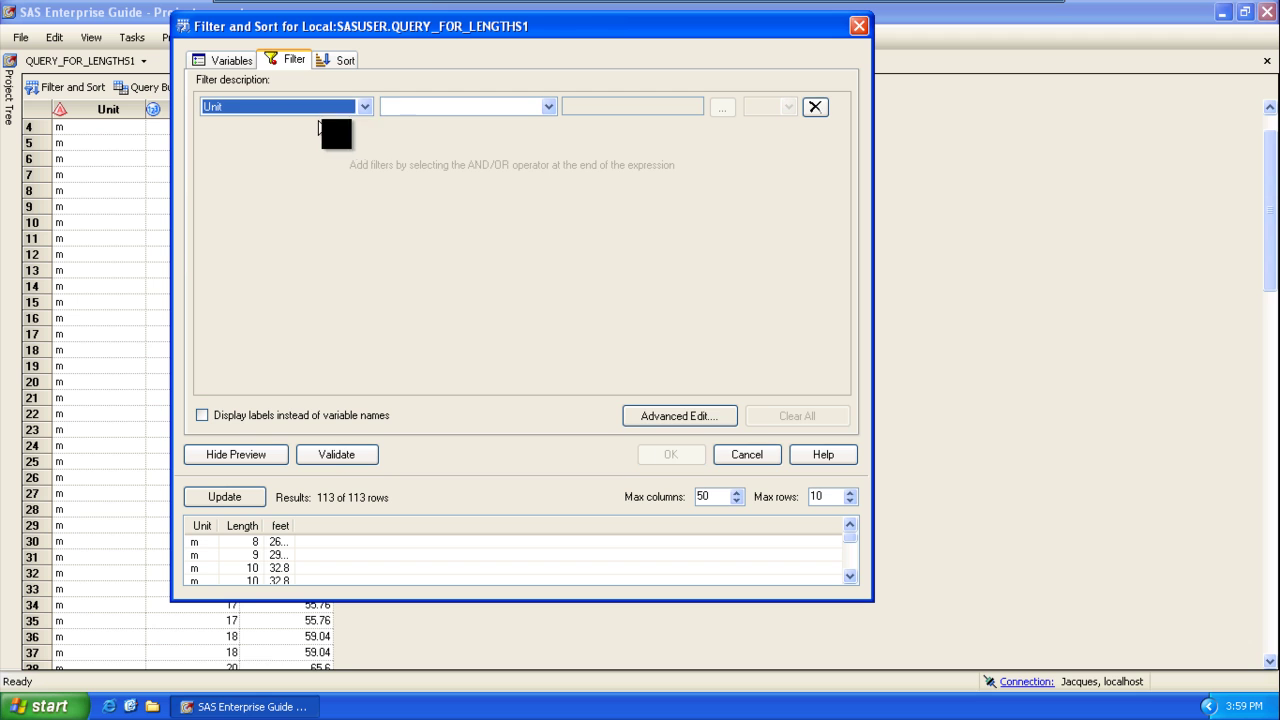
left_click(549, 107)
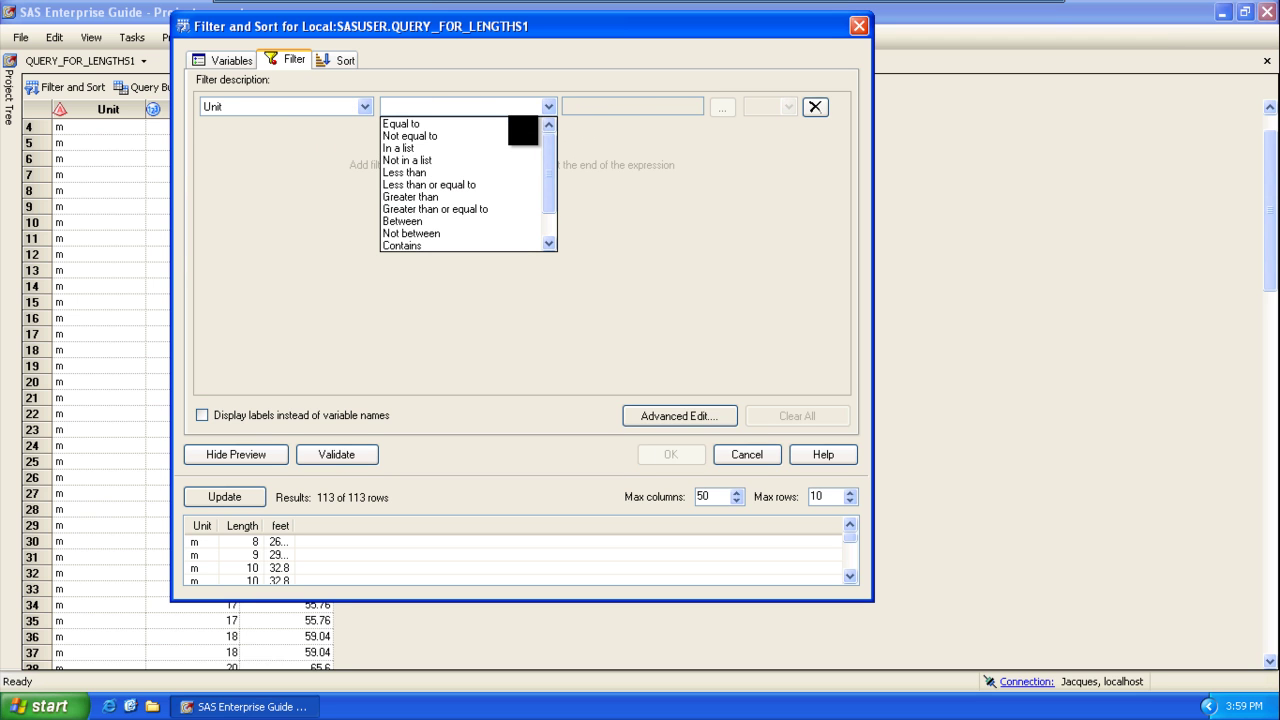
left_click(498, 123)
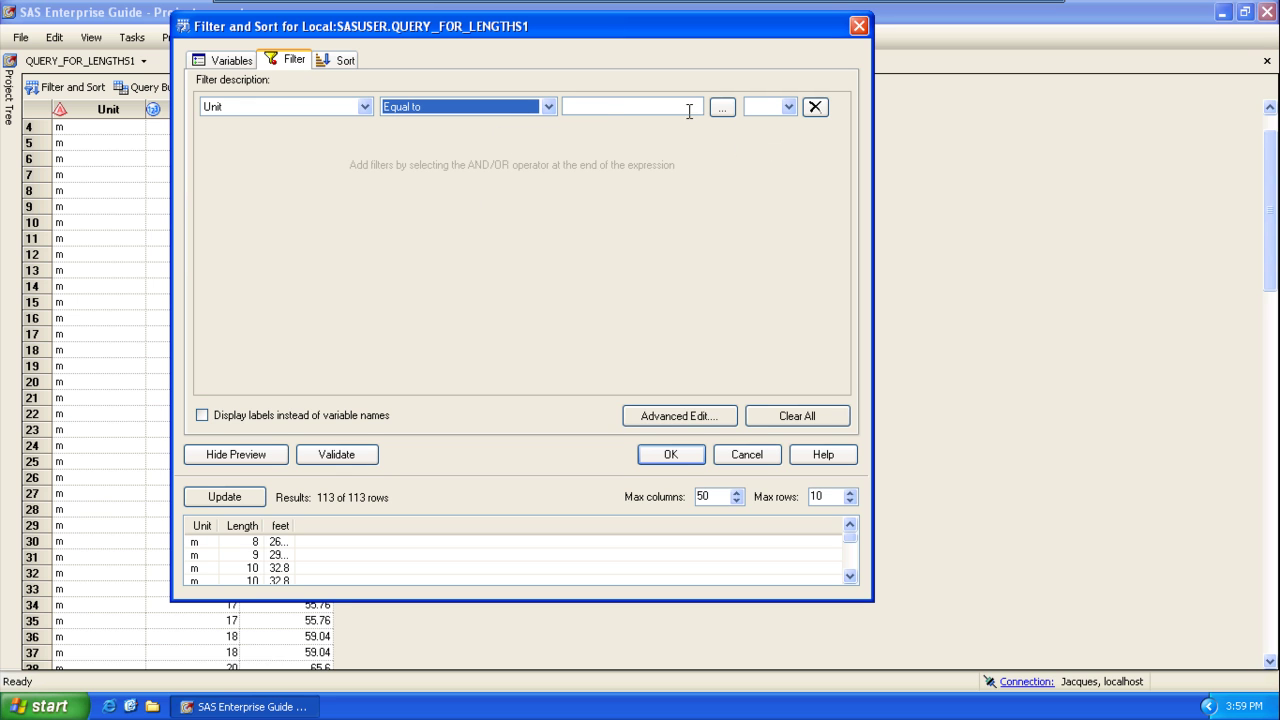
left_click(721, 106)
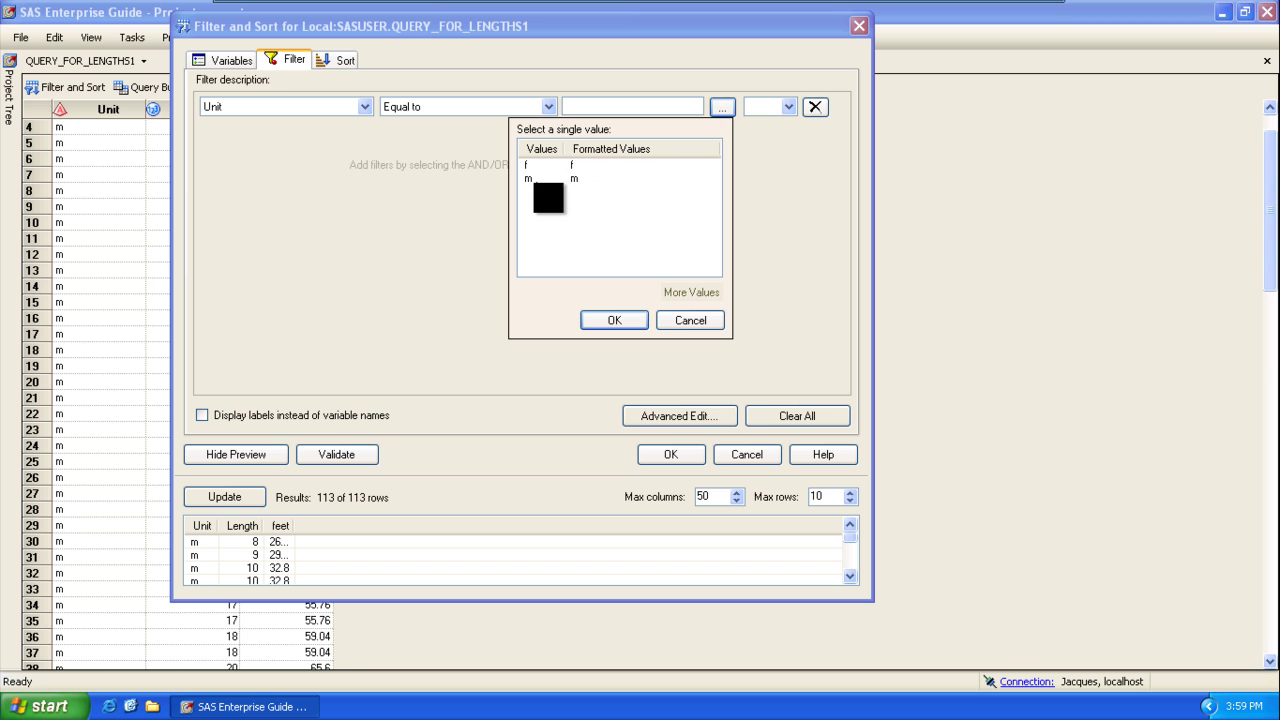
left_click(545, 178)
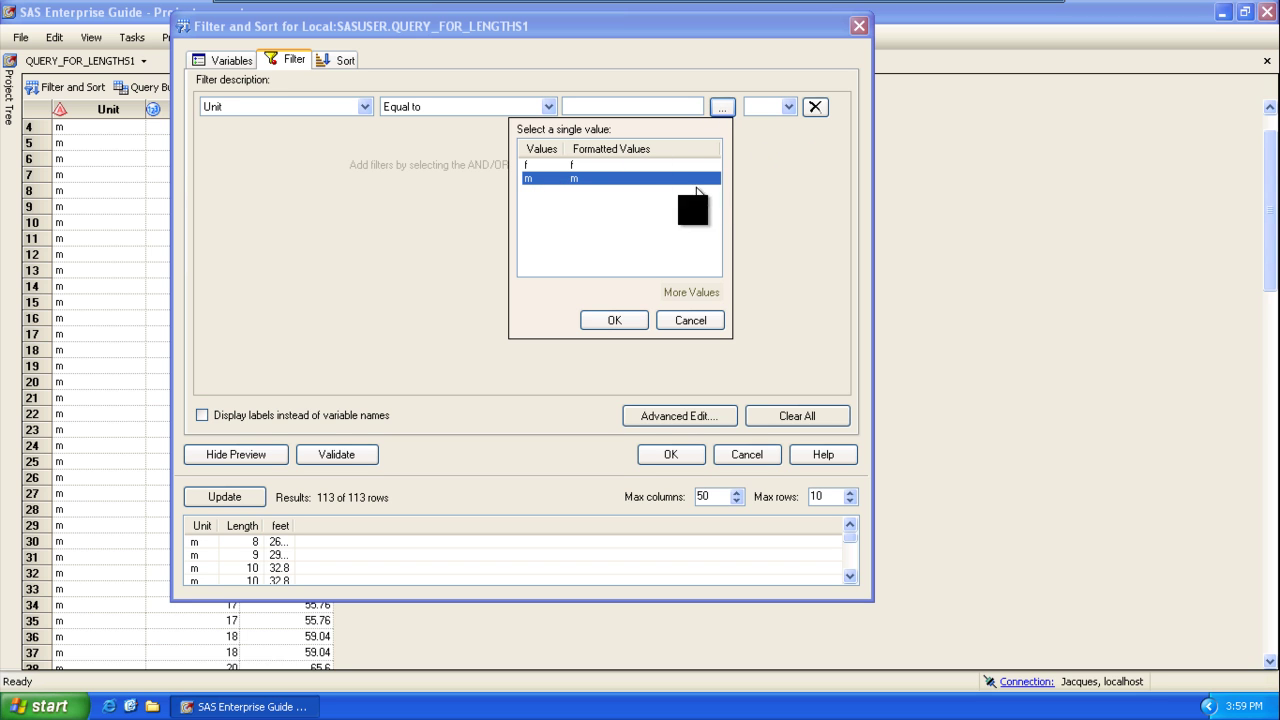
left_click(614, 320)
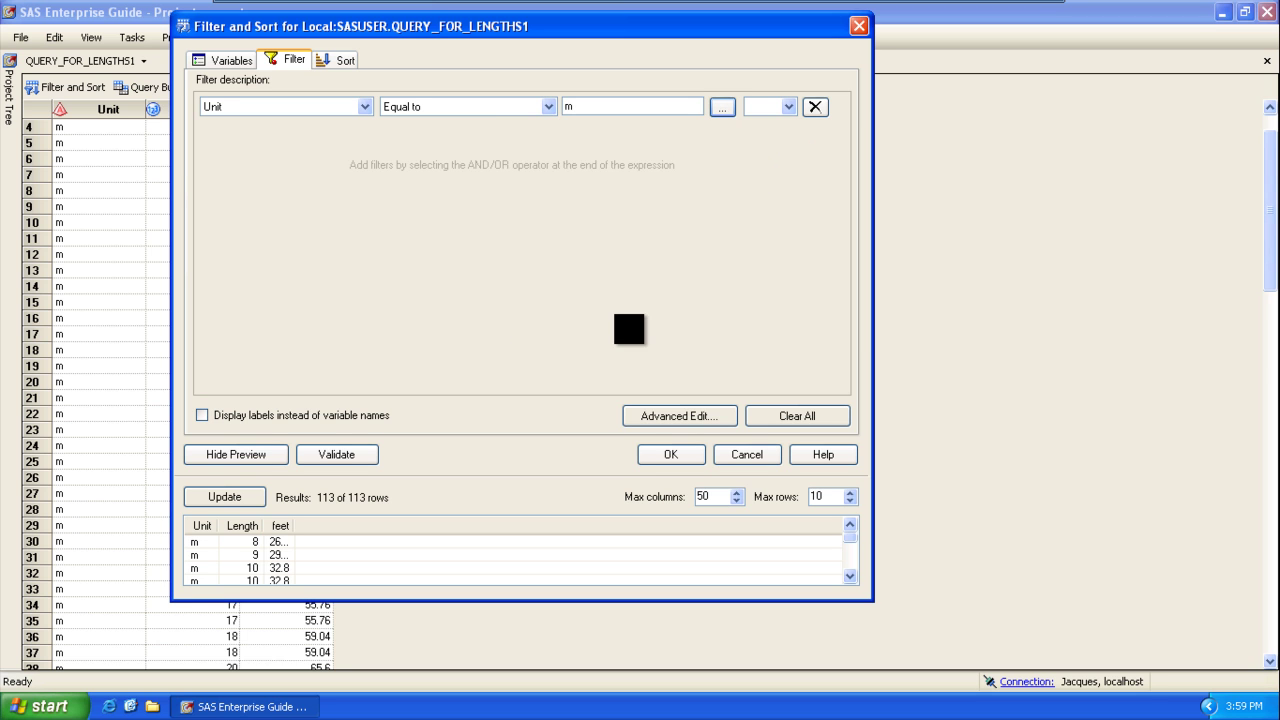
left_click(670, 454)
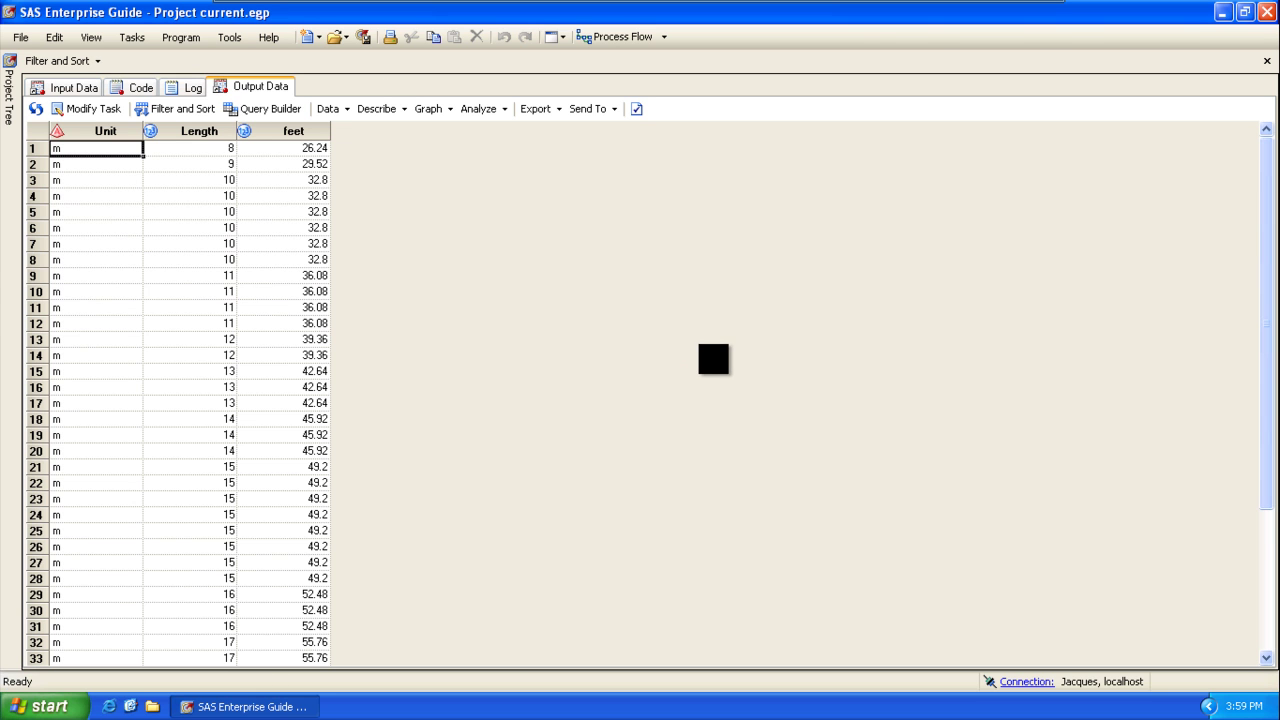
scroll(713, 358, "down", 1)
scroll(699, 343, "down", 3)
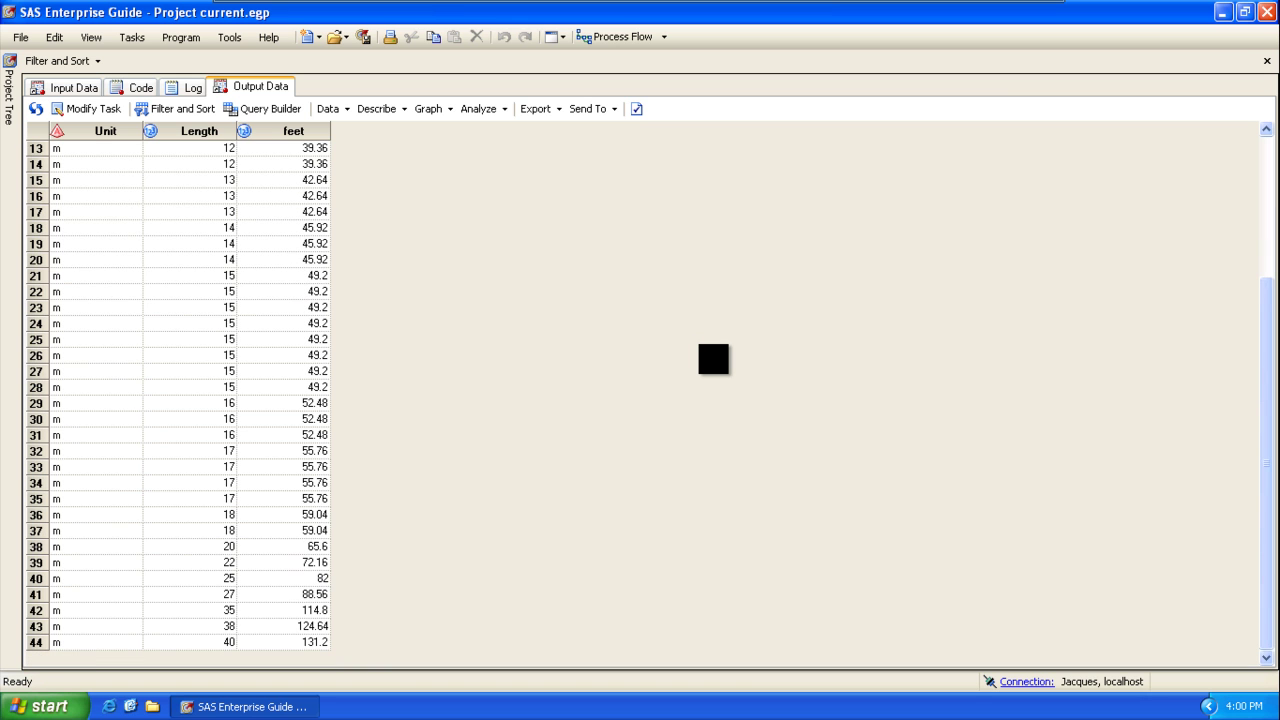
scroll(713, 358, "up", 4)
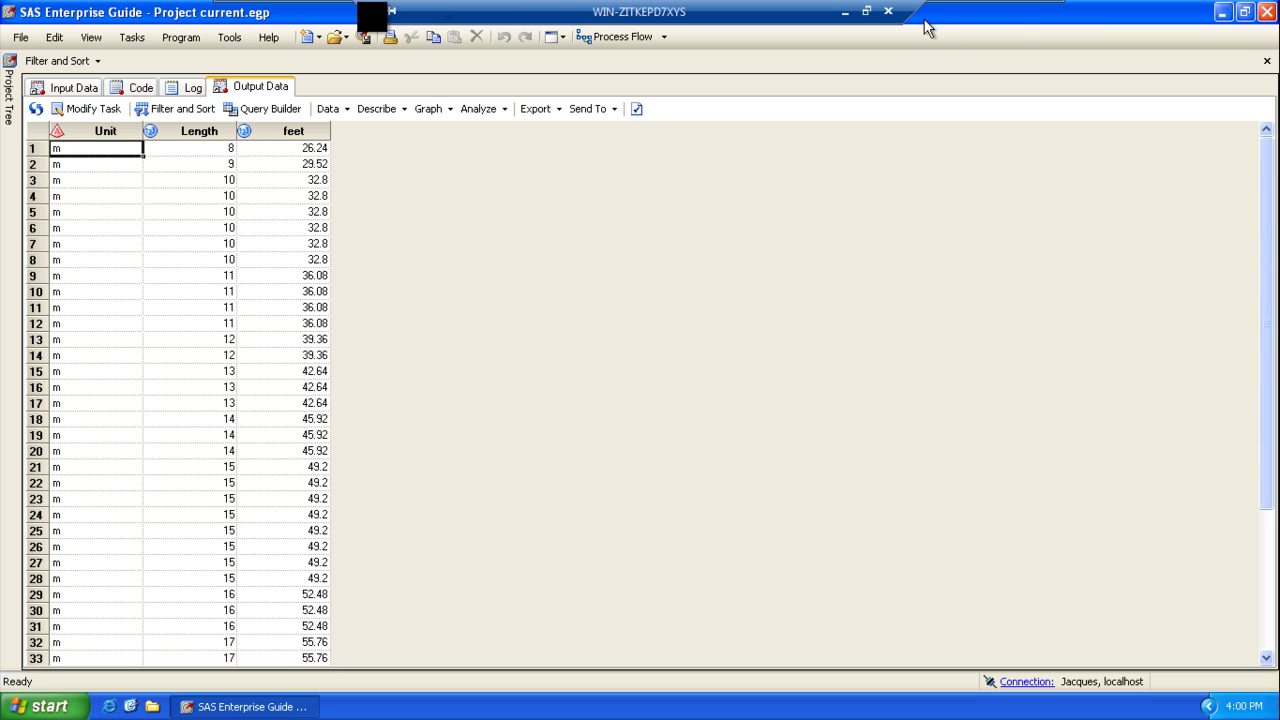
Step: Set up a One Sample t Test on the filtered data with Length as the analysis variable
left_click(128, 38)
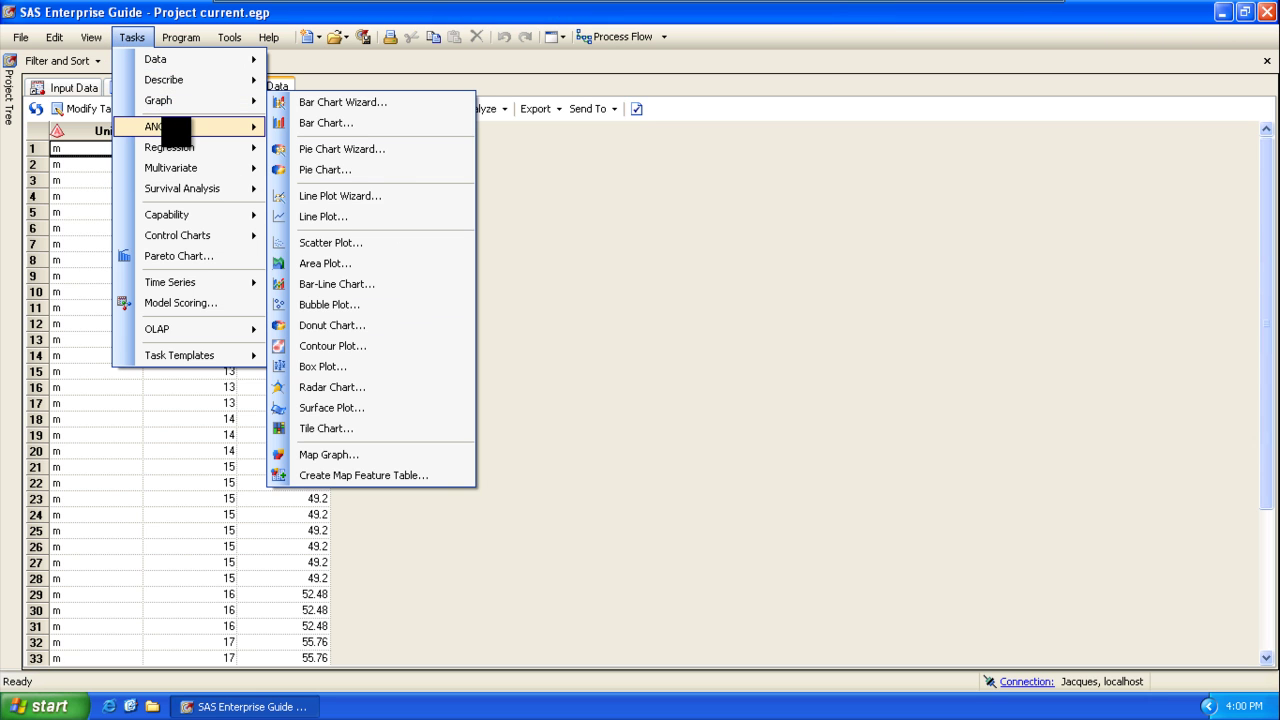
mouse_move(181, 92)
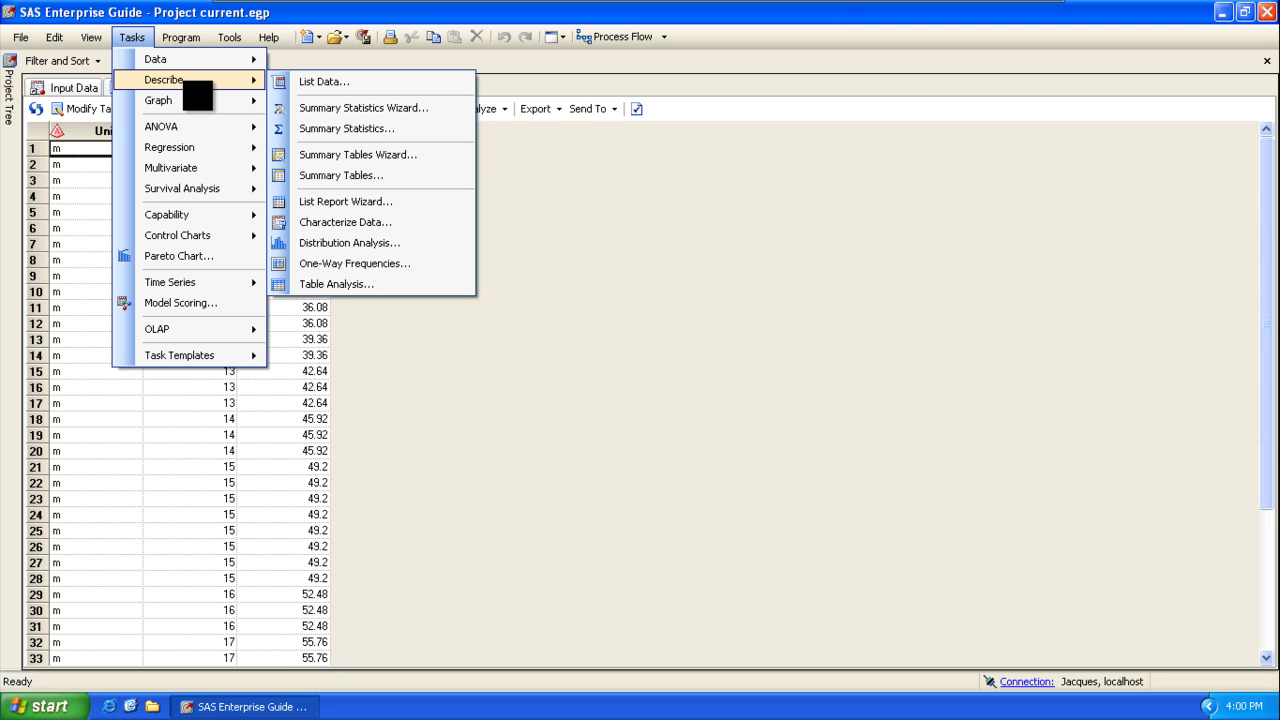
mouse_move(211, 74)
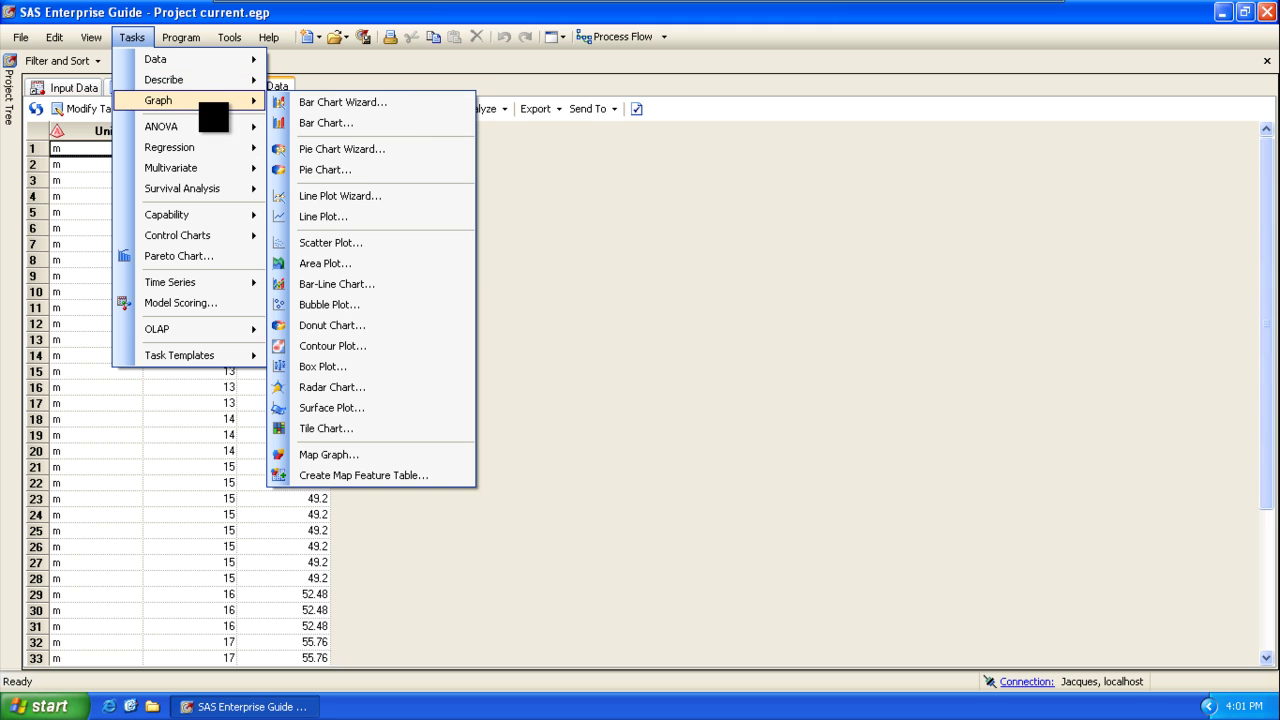
mouse_move(202, 125)
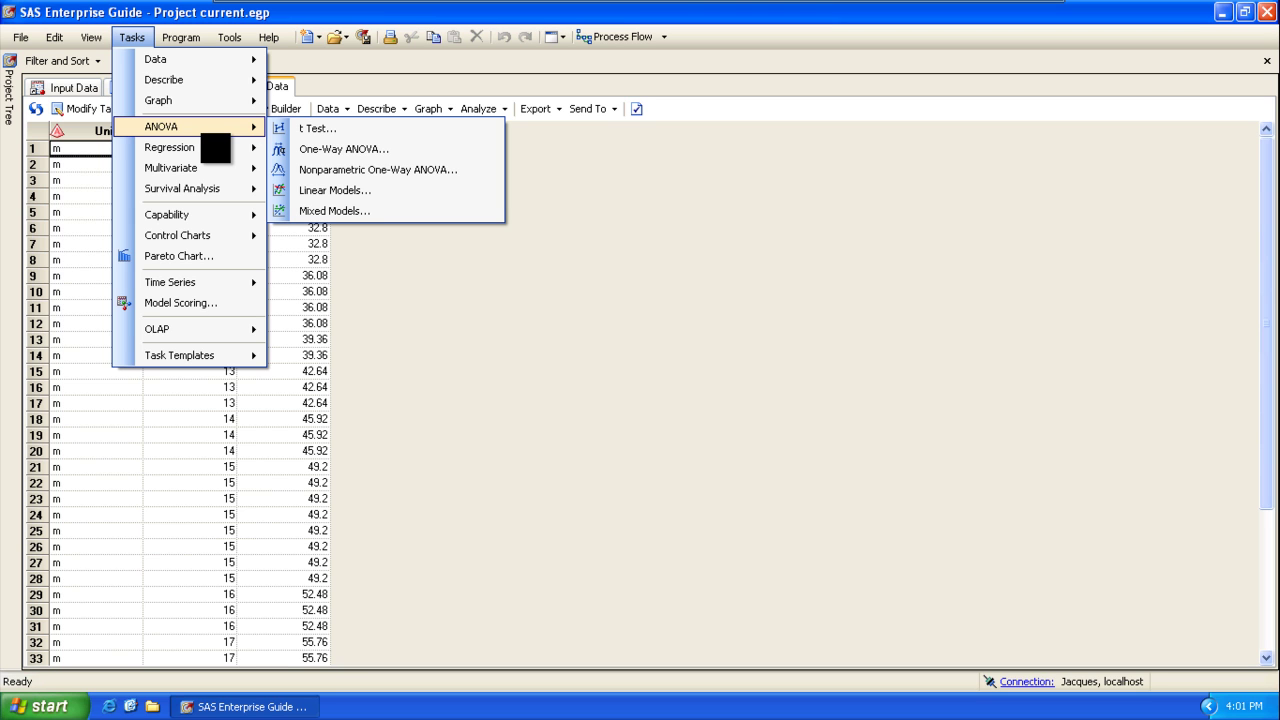
left_click(315, 128)
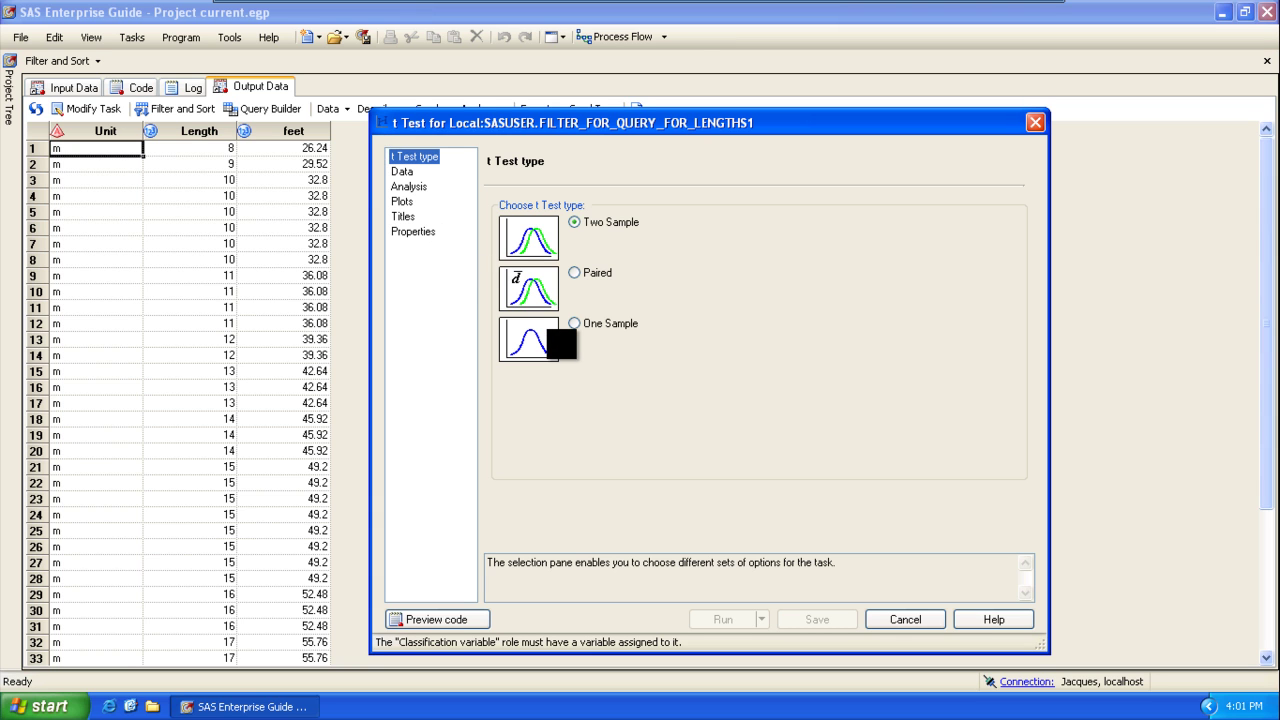
left_click(596, 332)
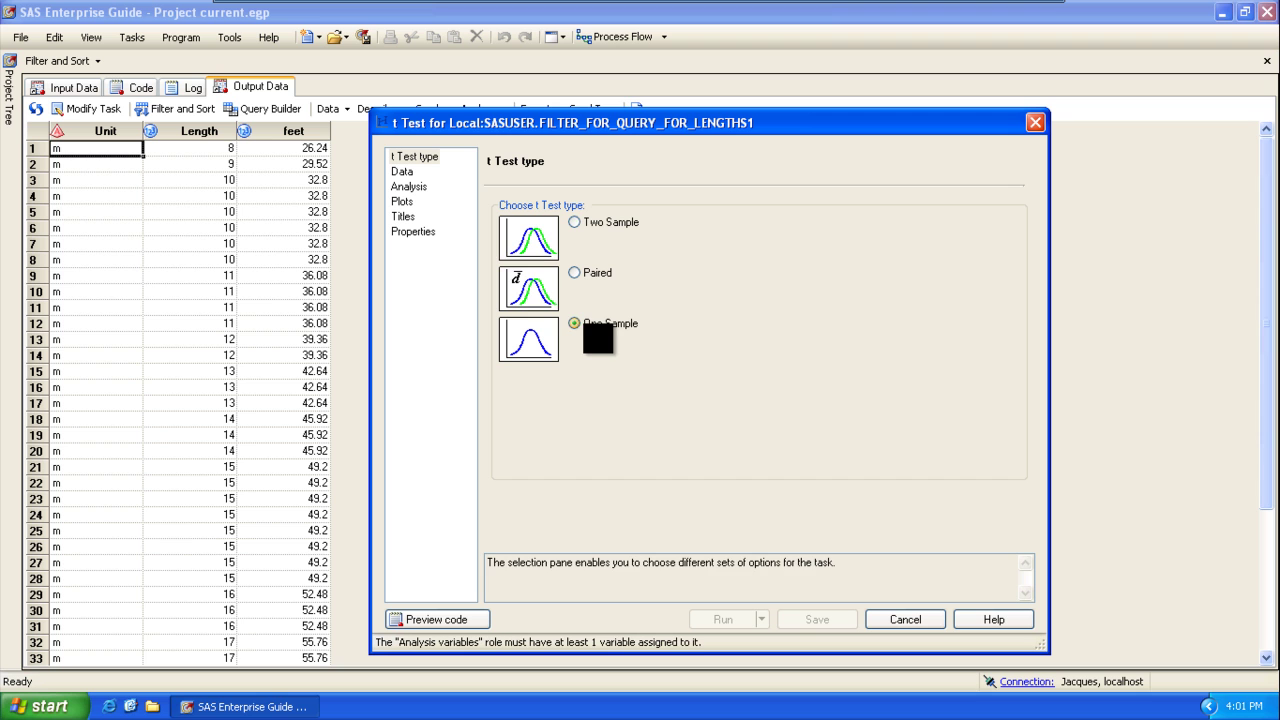
left_click(403, 172)
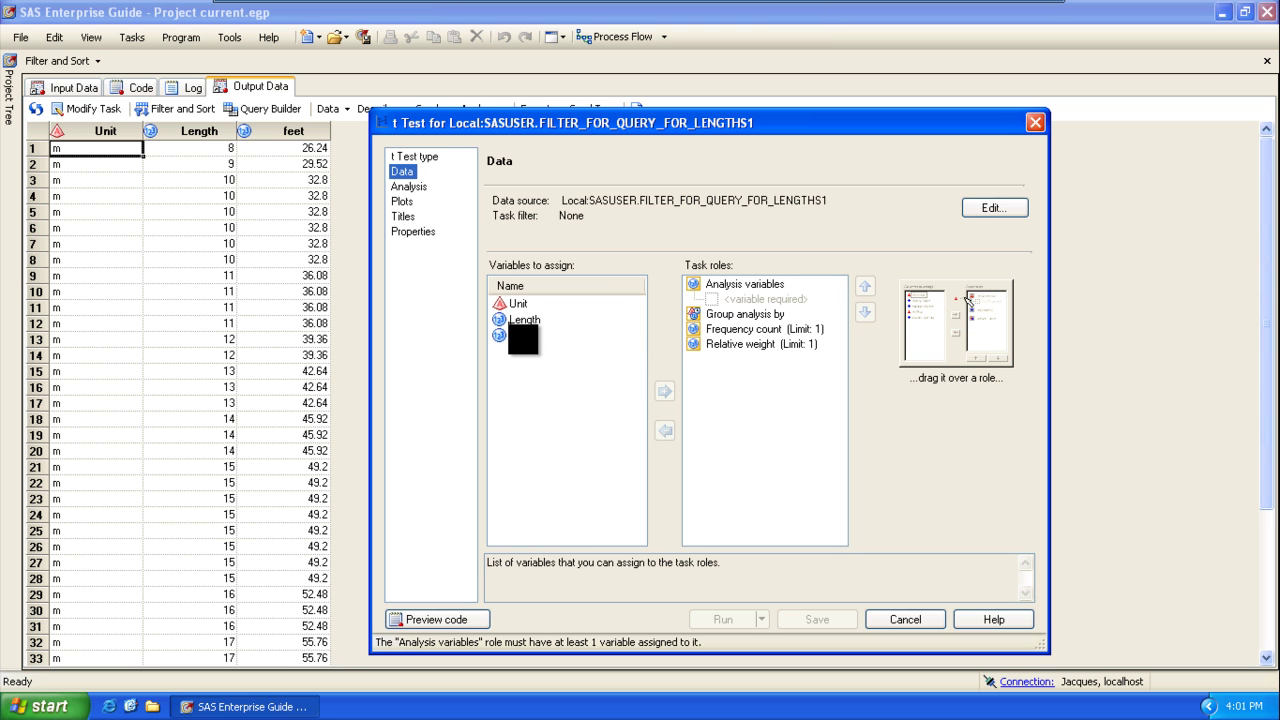
left_click_drag(522, 320, 720, 302)
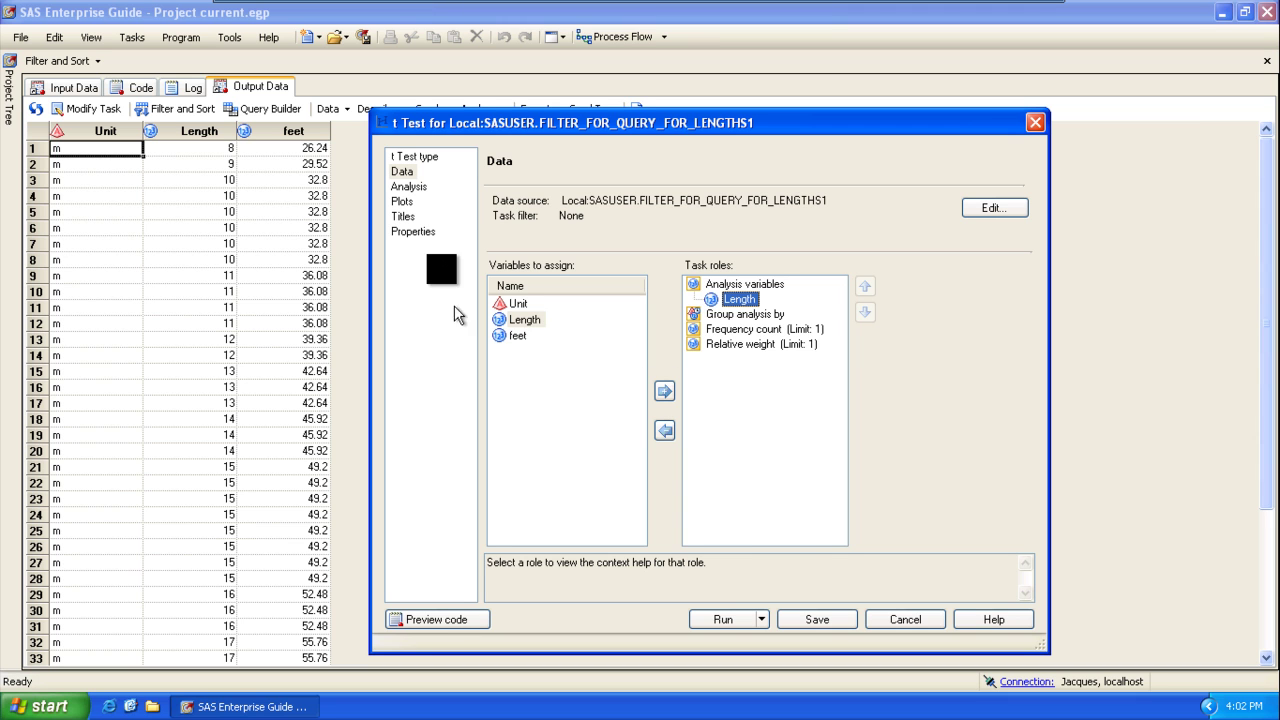
Step: Set the t test's null hypothesis value Ho to 13.1
left_click(410, 187)
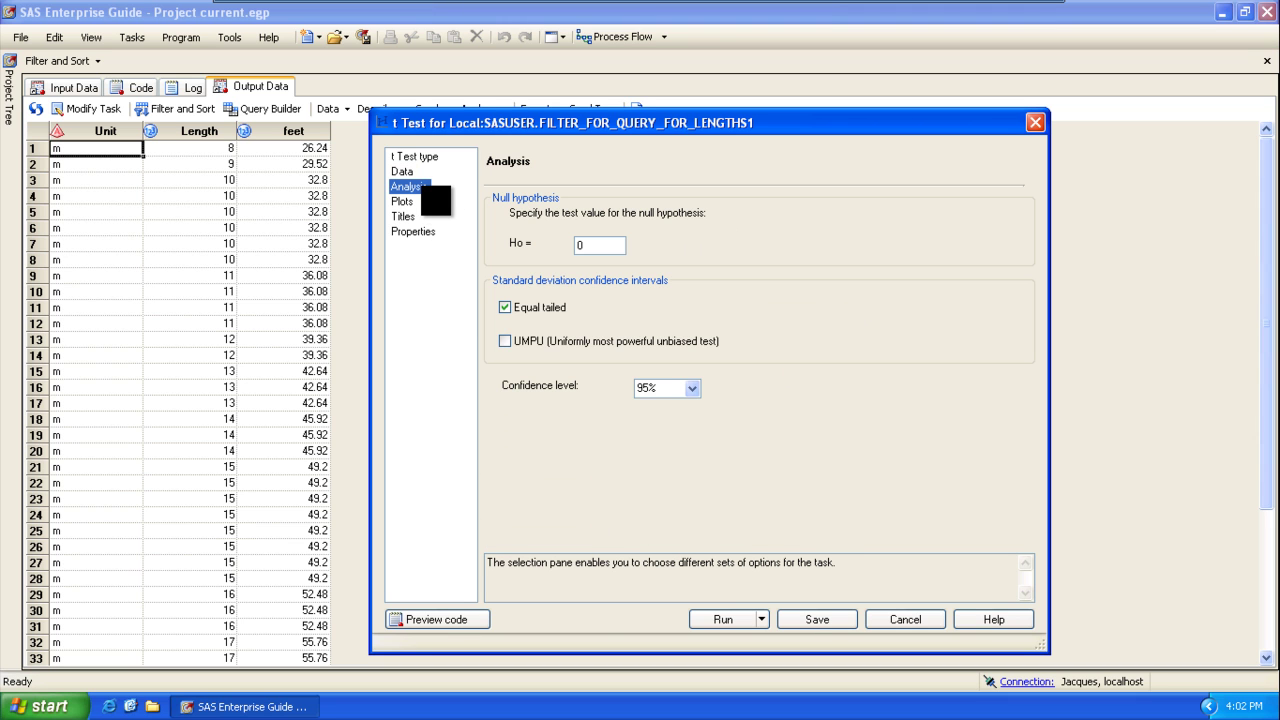
left_click_drag(614, 245, 530, 246)
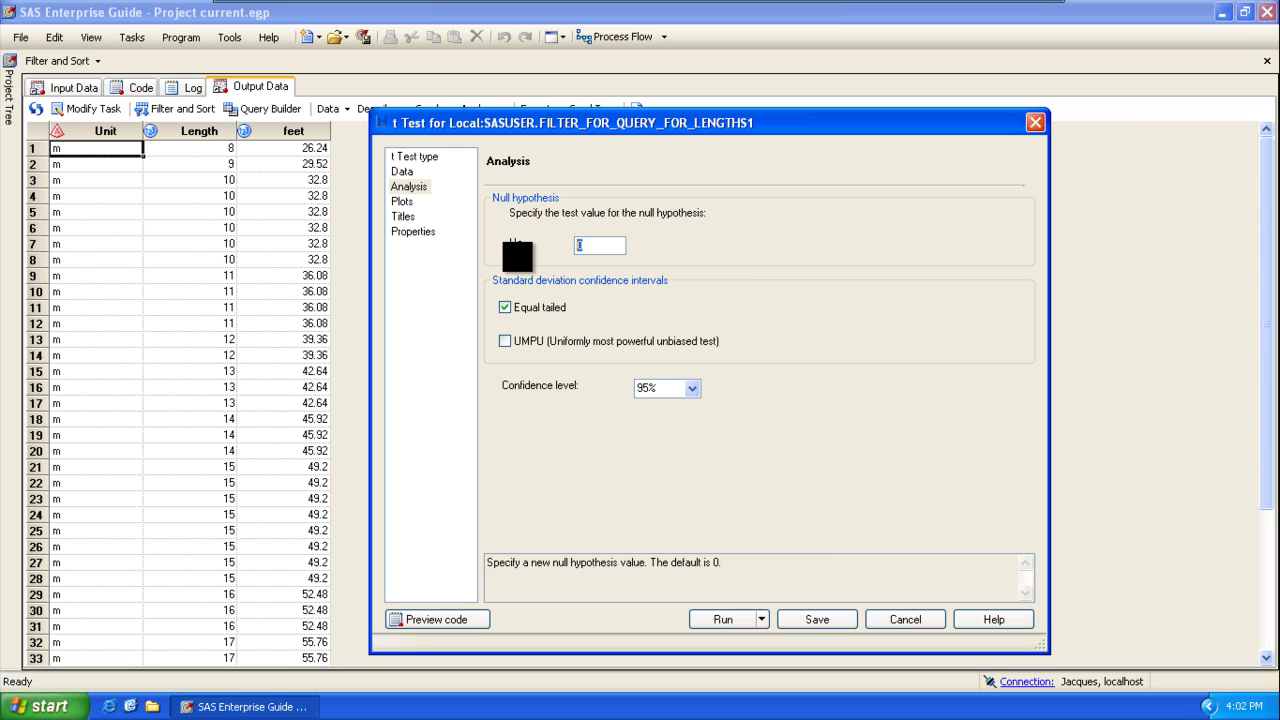
type("13.1")
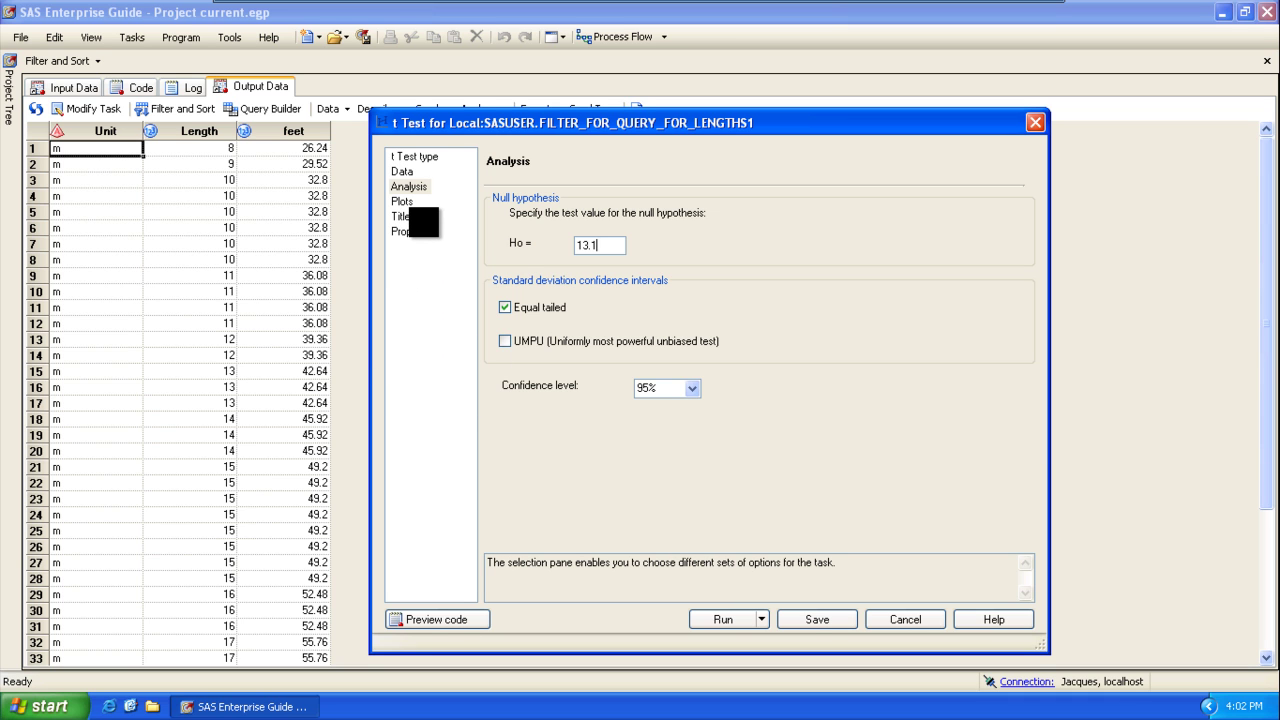
Step: Replace the default analysis title with "t Test with Ho 13.1" and run the one-sample t test
left_click(402, 201)
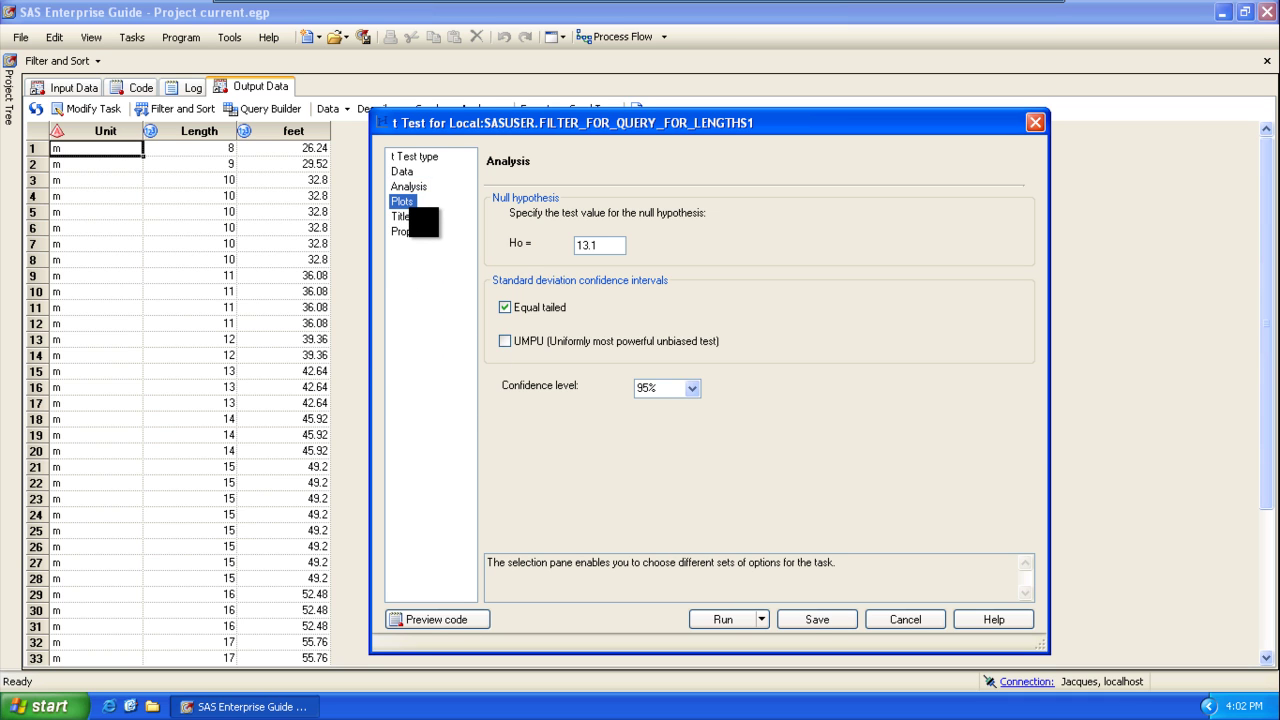
left_click(410, 218)
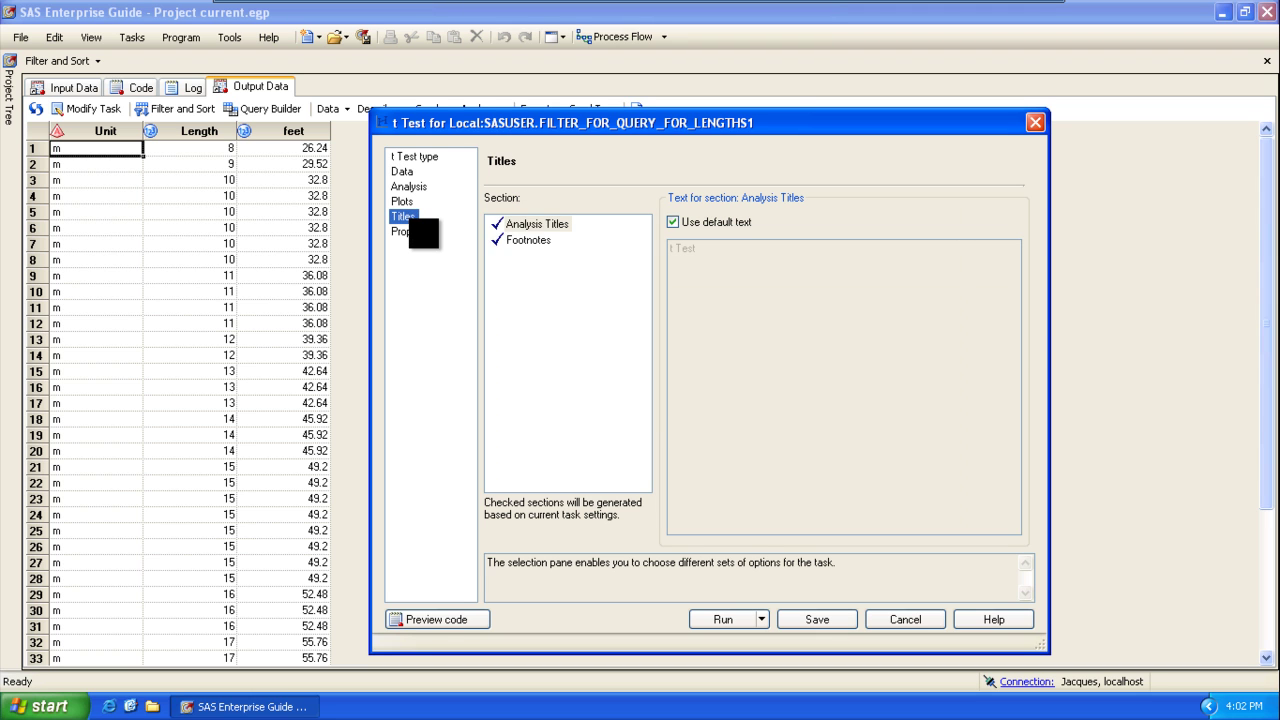
left_click(540, 224)
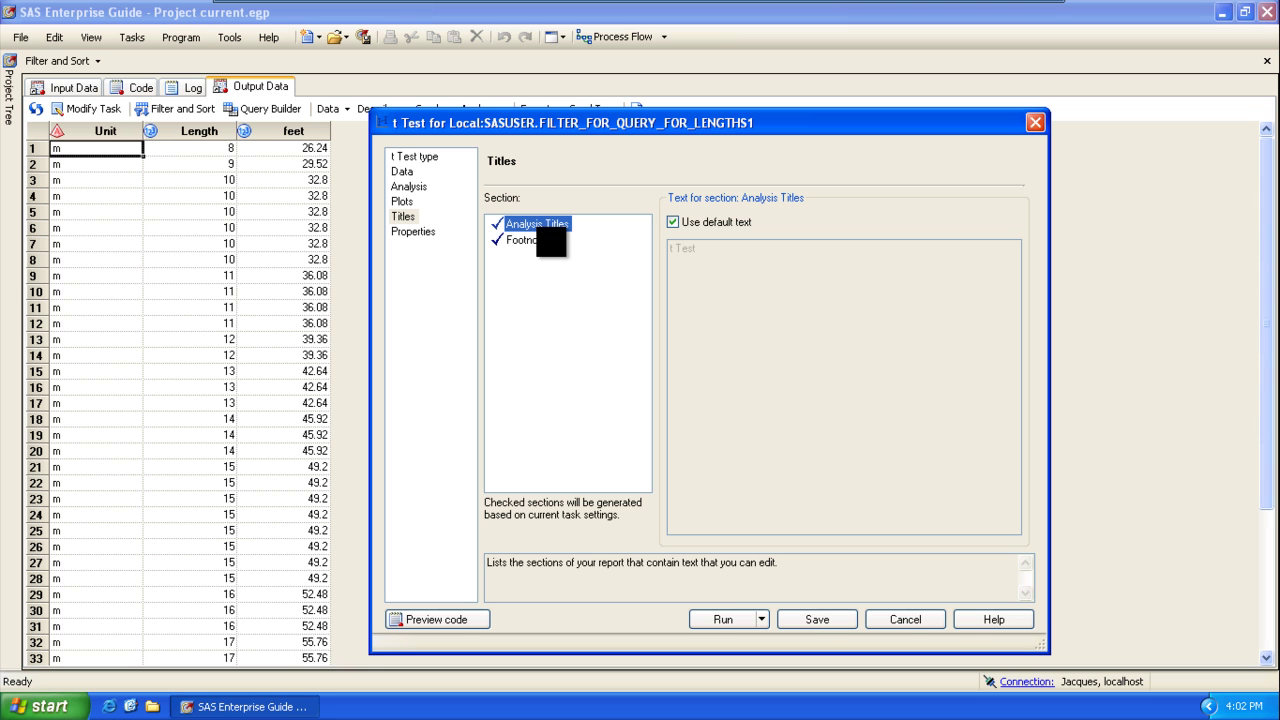
left_click(705, 224)
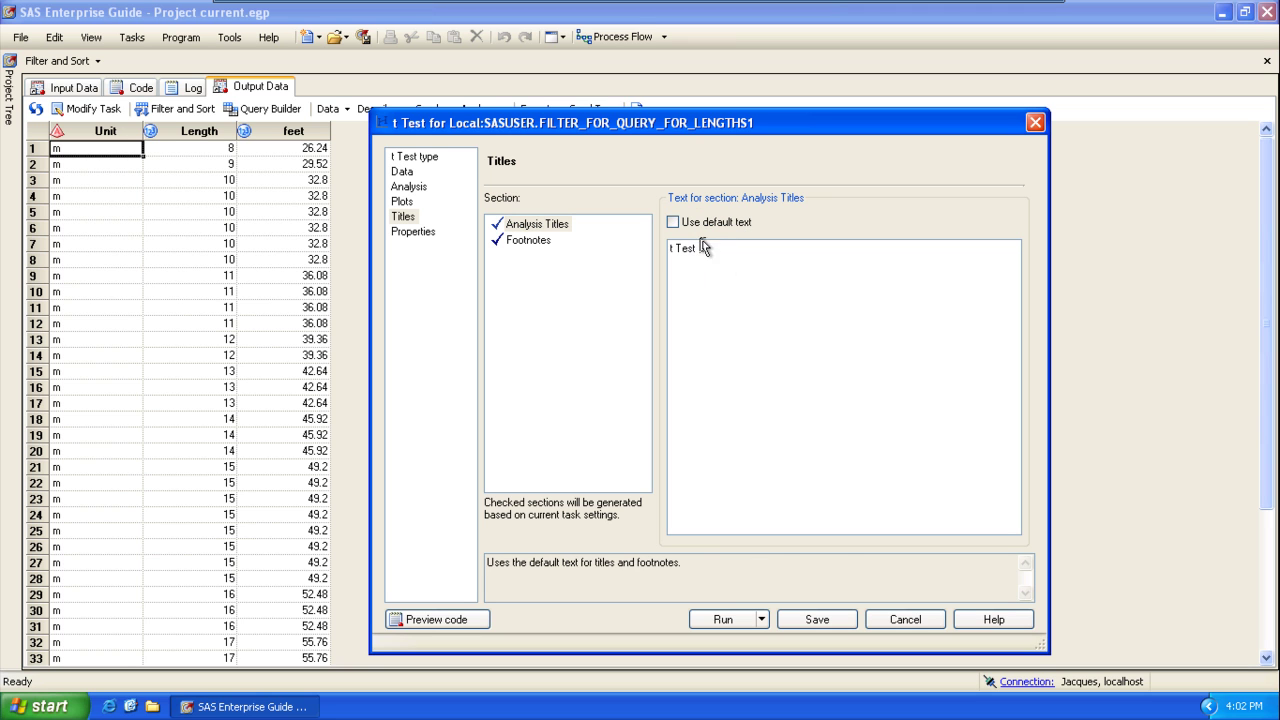
left_click(911, 297)
type("w")
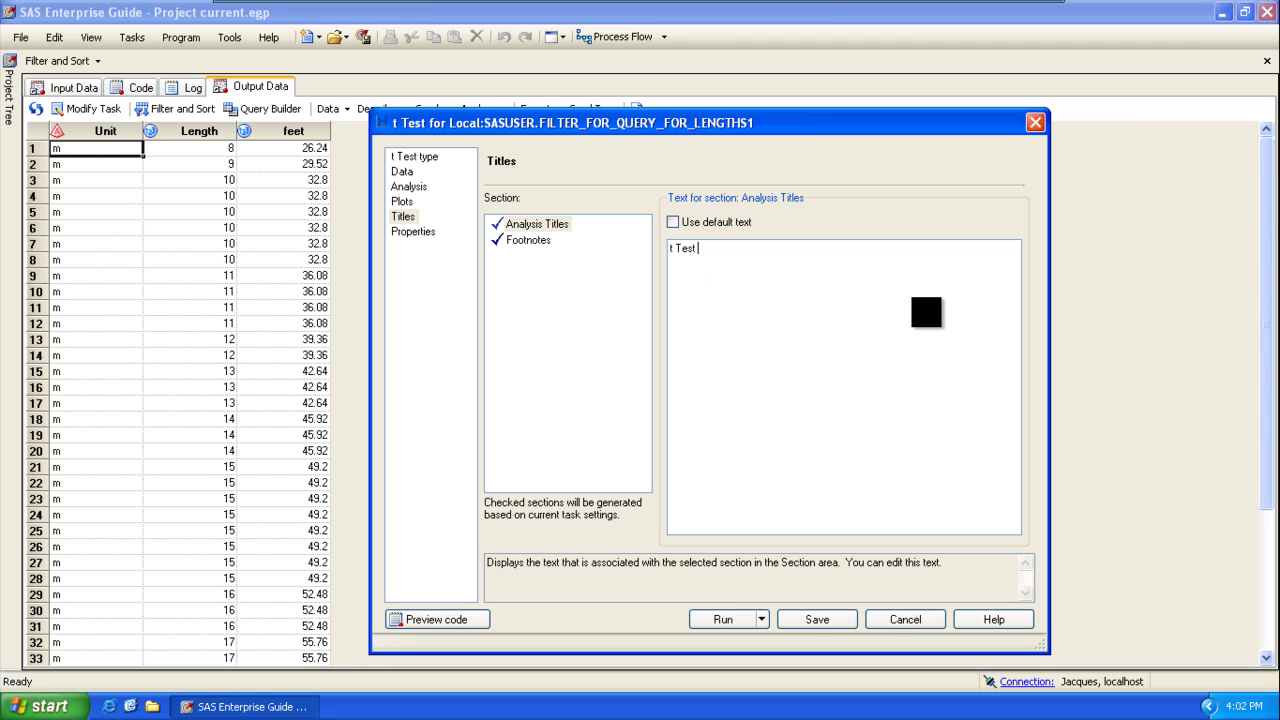
type("ith Ho 13.1")
left_click(722, 620)
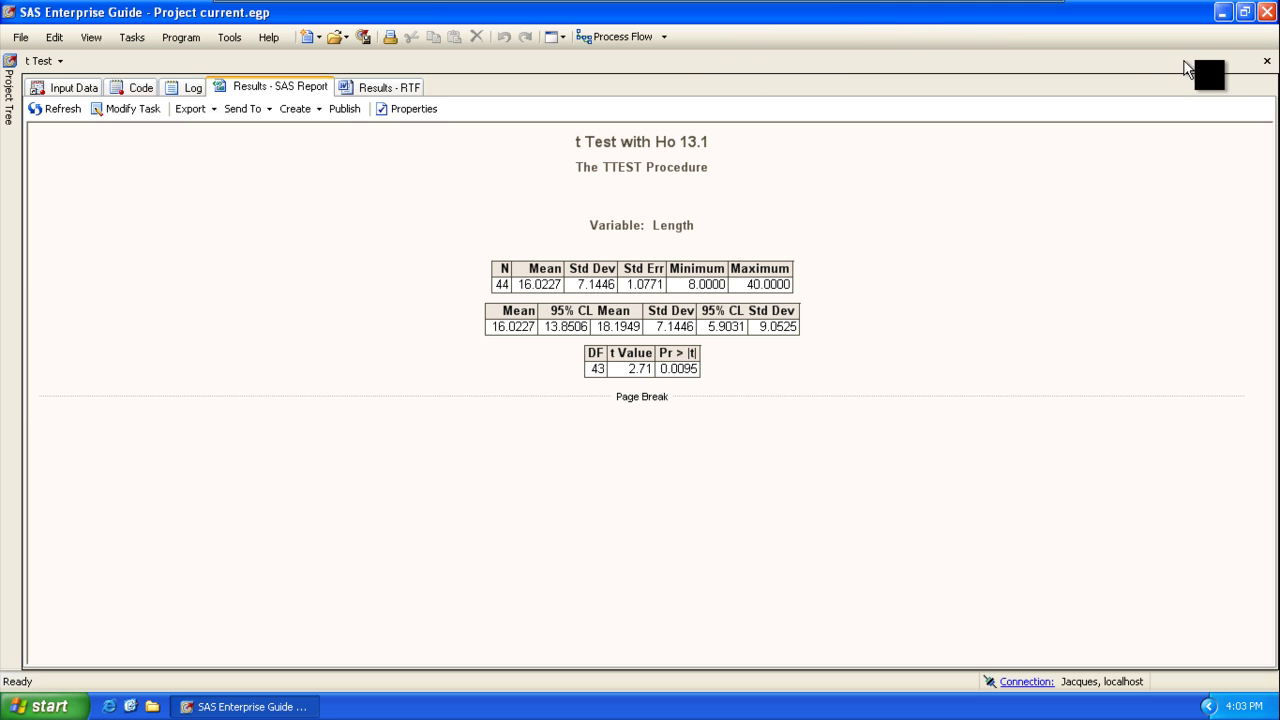
Step: Close the t test results and start a new t Test on the QUERY_FOR_LENGTHS1 table in the process flow
left_click(1266, 62)
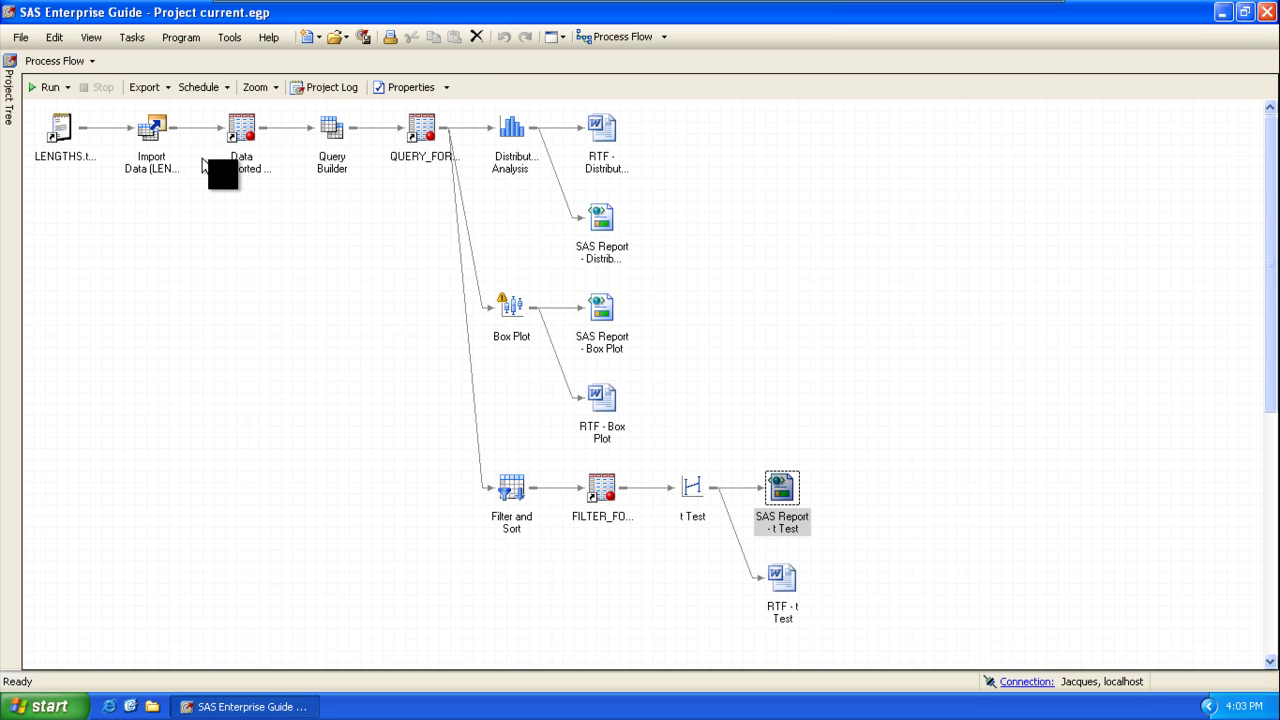
left_click(421, 125)
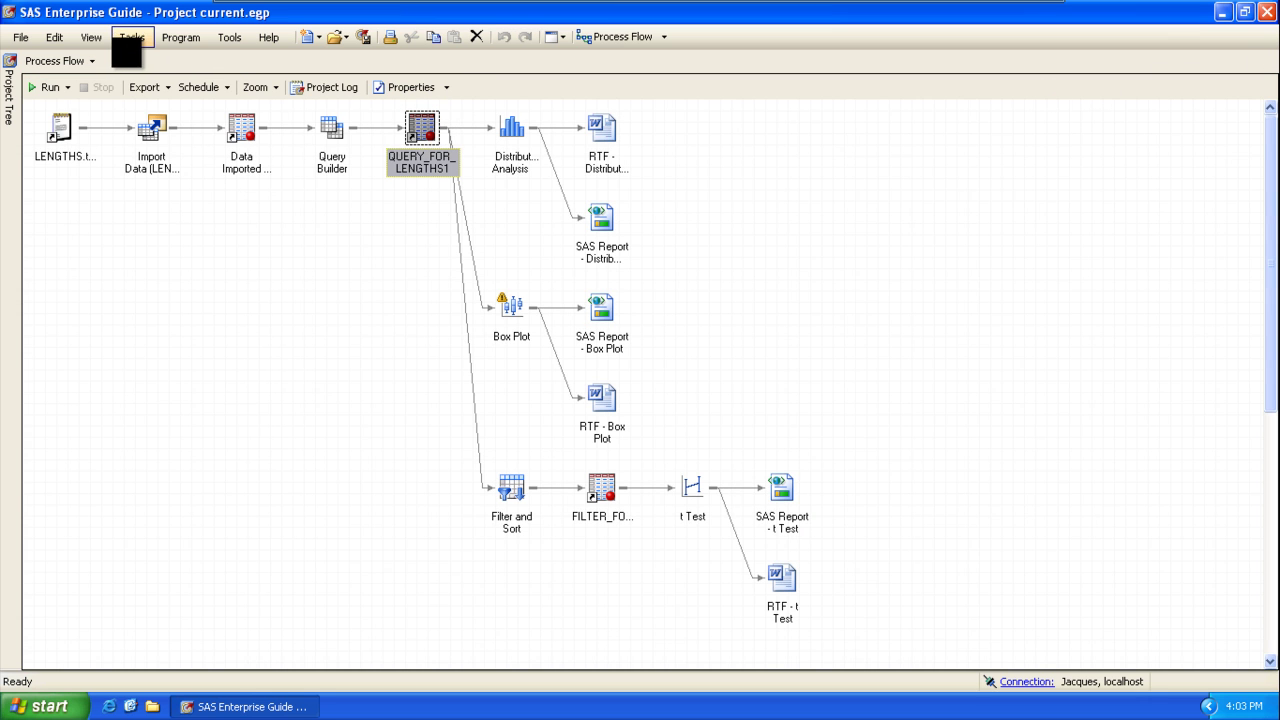
left_click(148, 38)
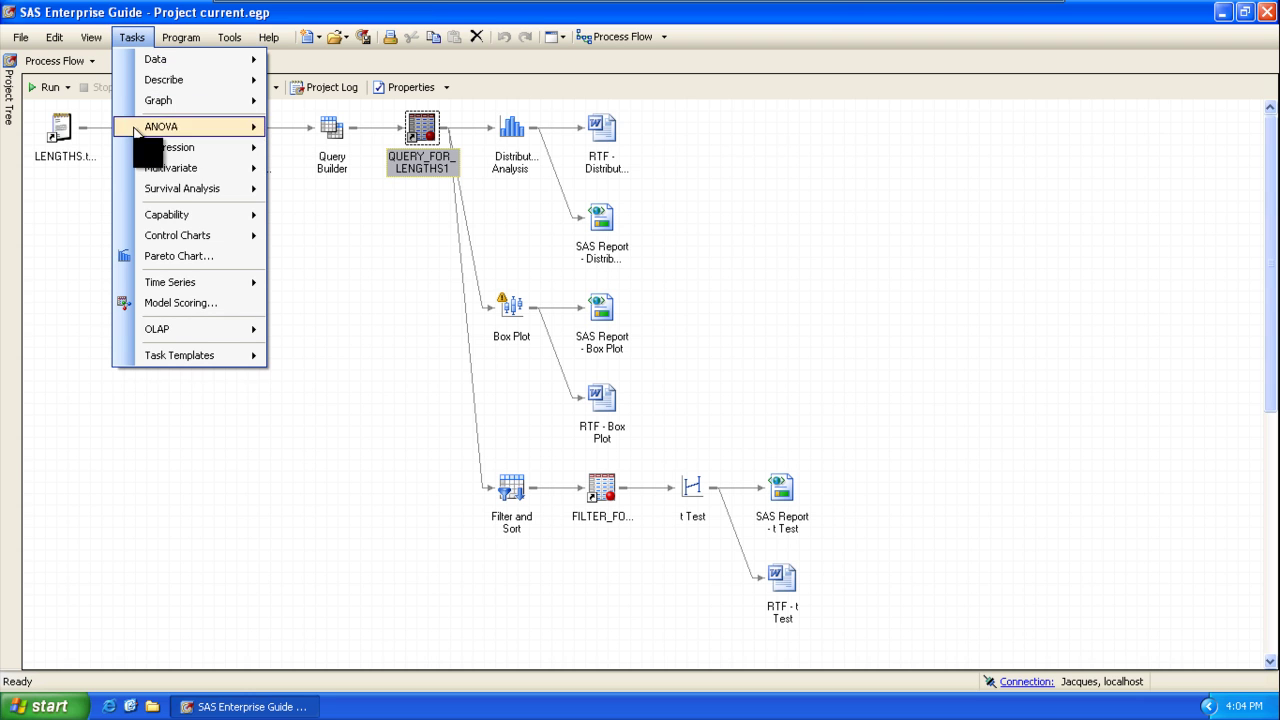
mouse_move(145, 192)
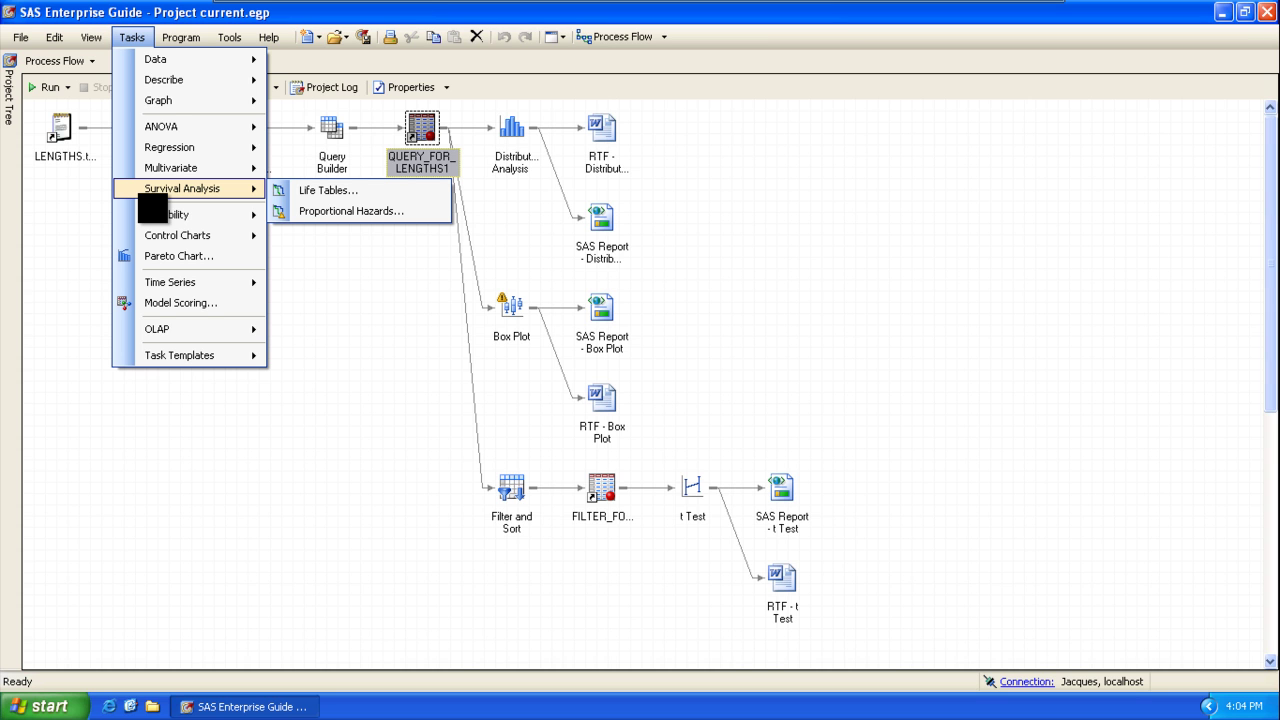
mouse_move(190, 102)
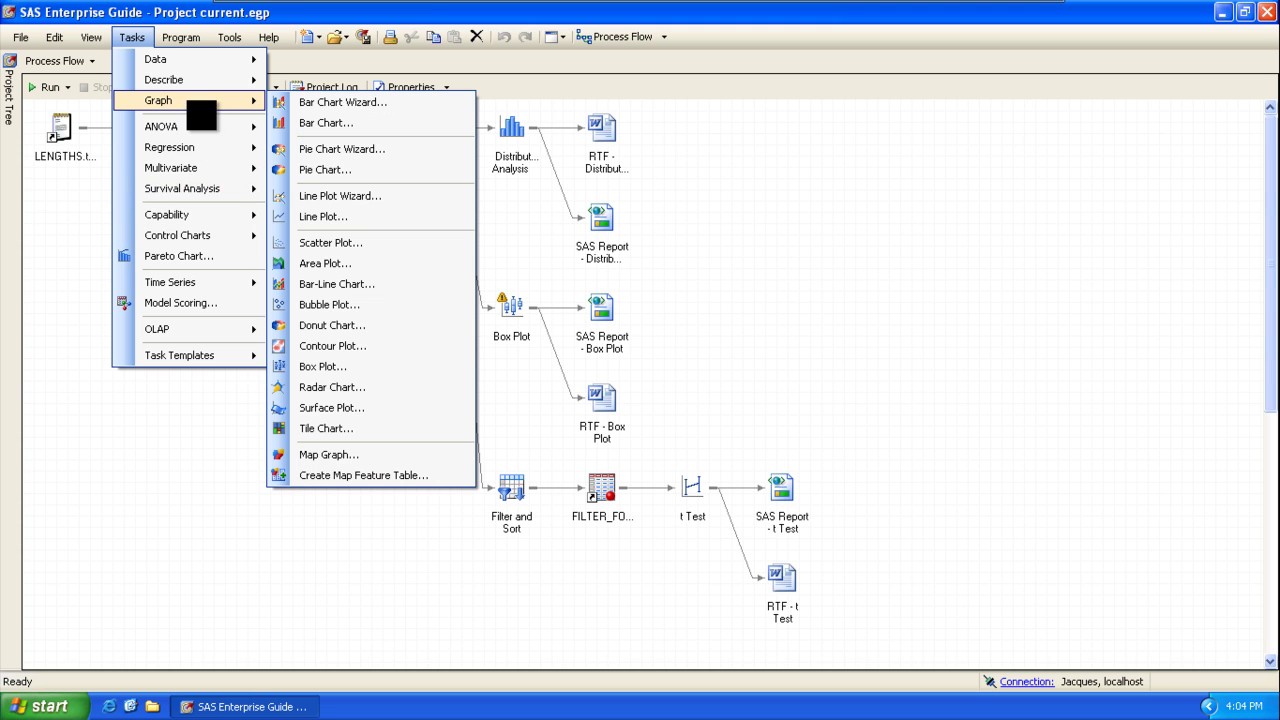
mouse_move(190, 132)
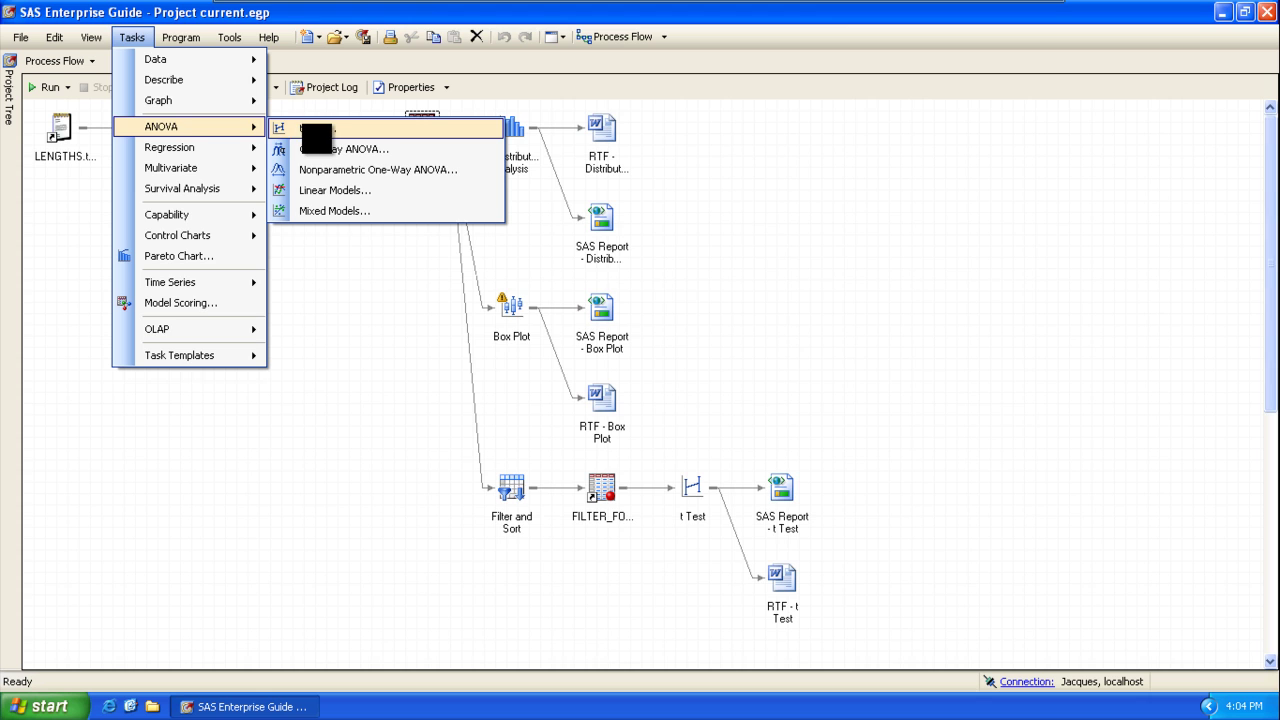
left_click(340, 128)
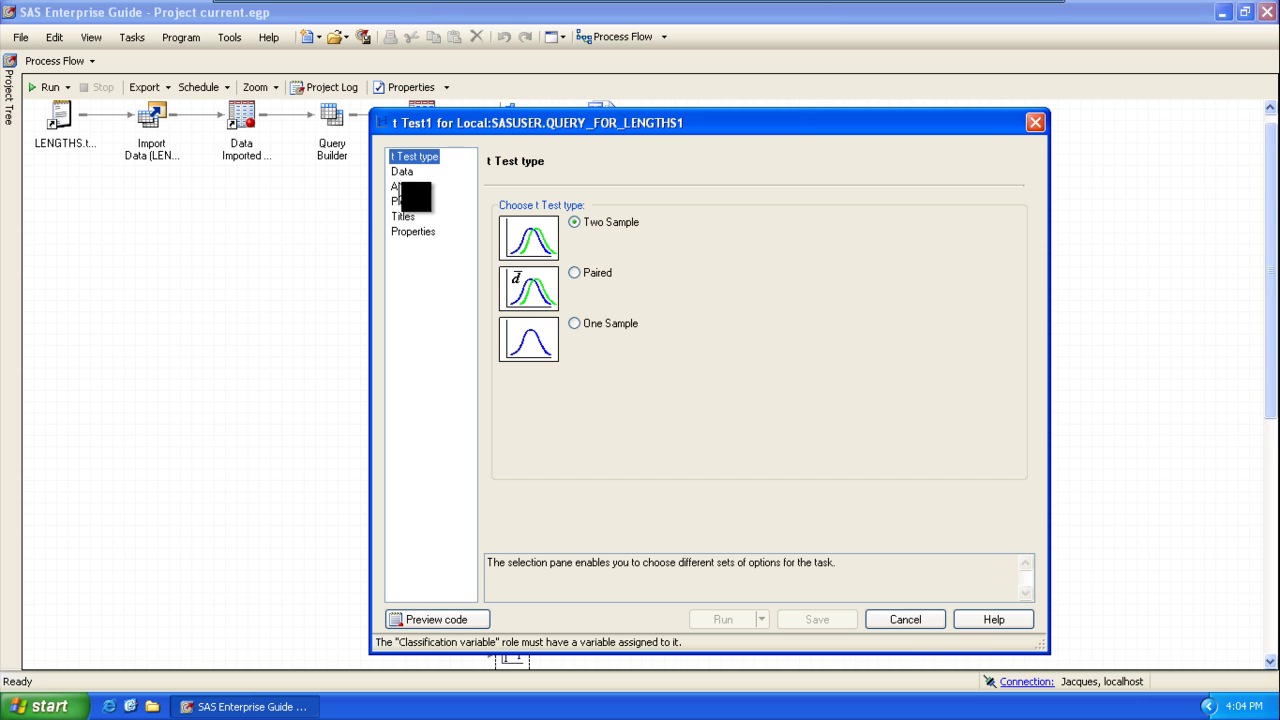
Step: Assign feet as the analysis variable and Unit as the classification variable, and run the Two Sample t test
left_click(402, 171)
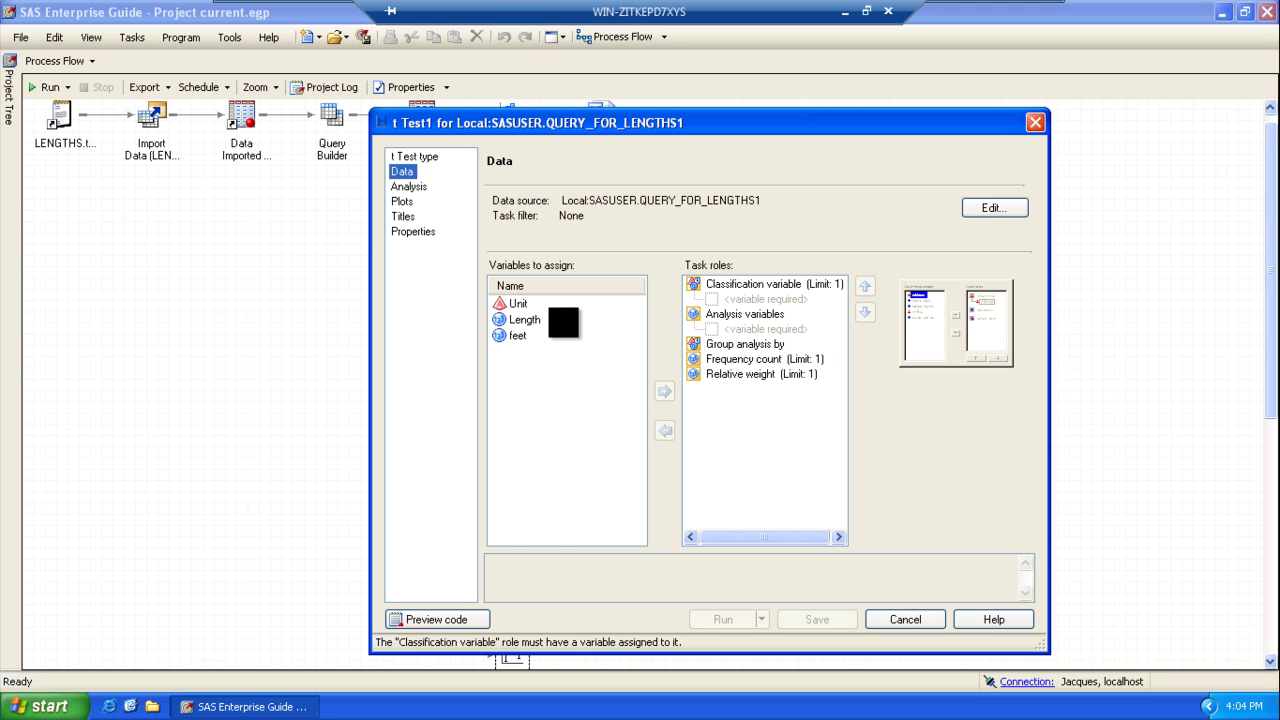
left_click_drag(518, 335, 713, 327)
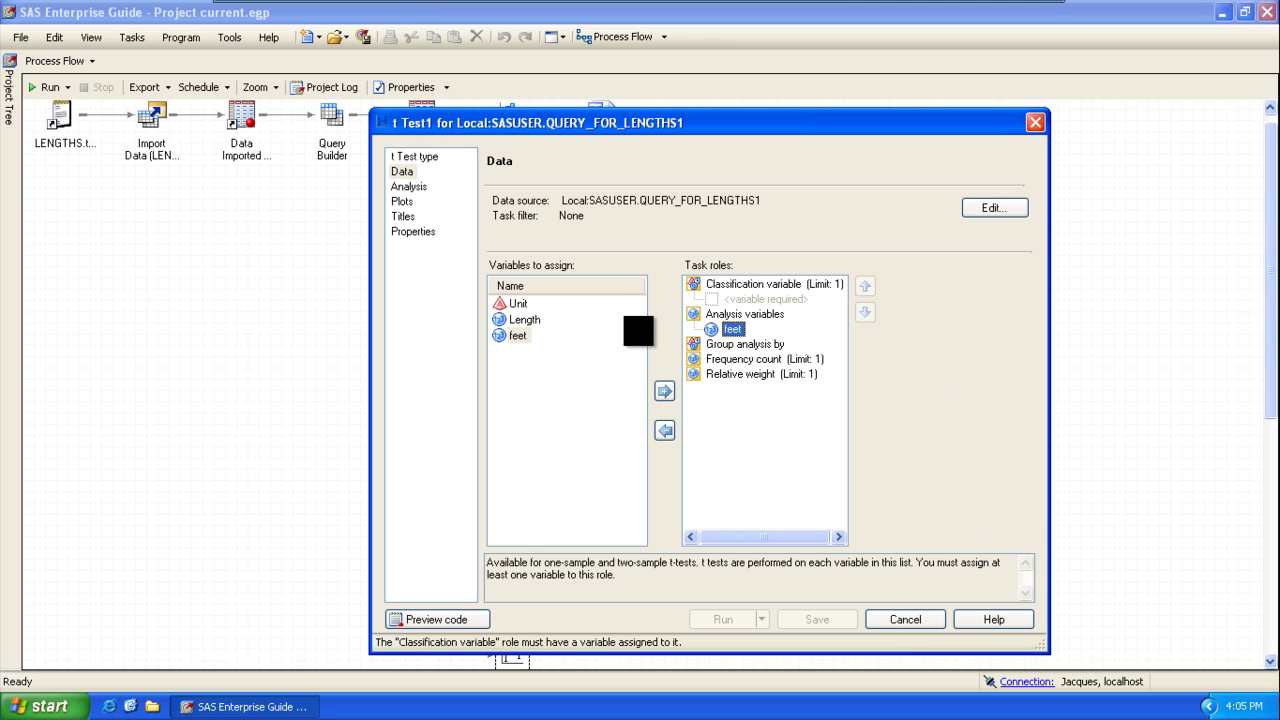
left_click(515, 304)
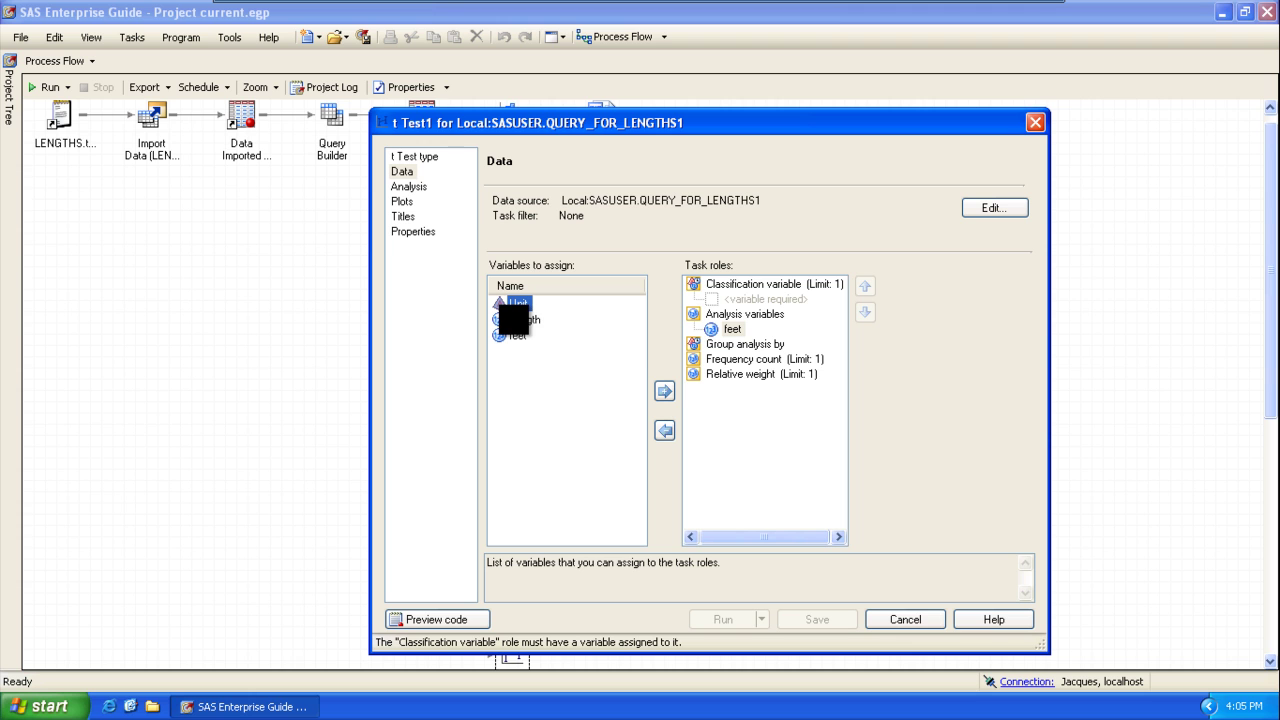
left_click_drag(513, 319, 704, 301)
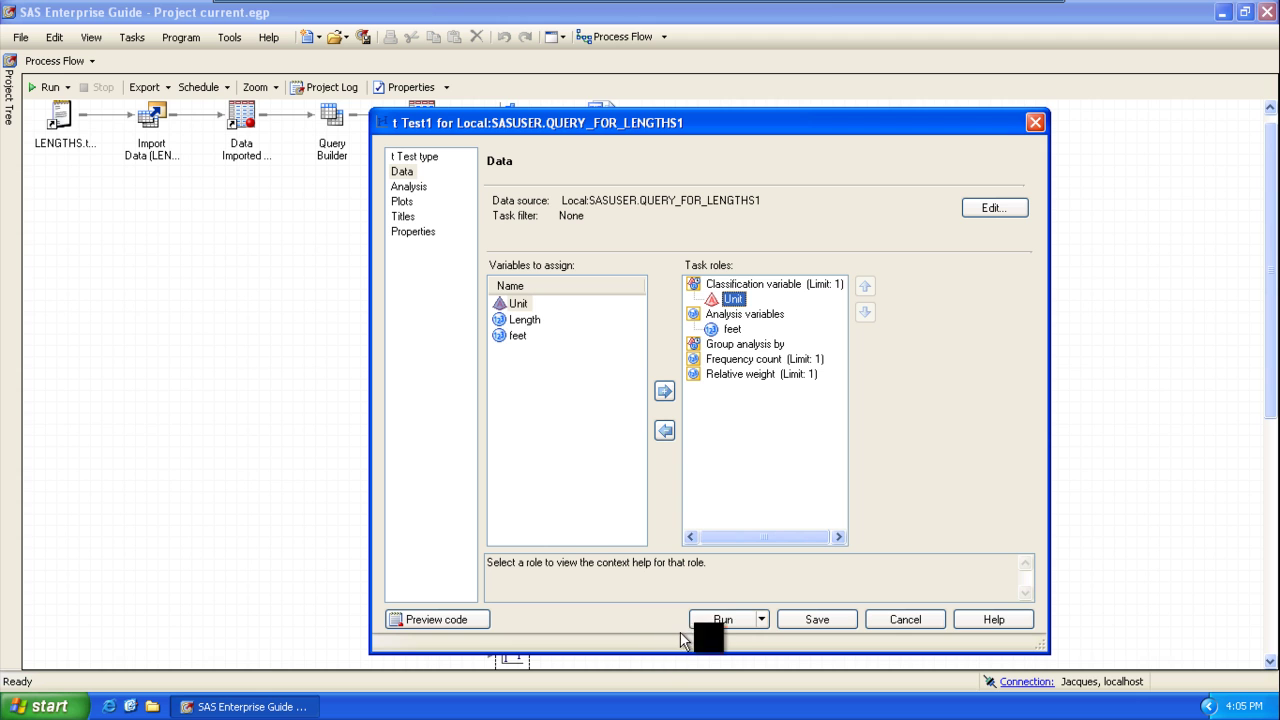
left_click(722, 619)
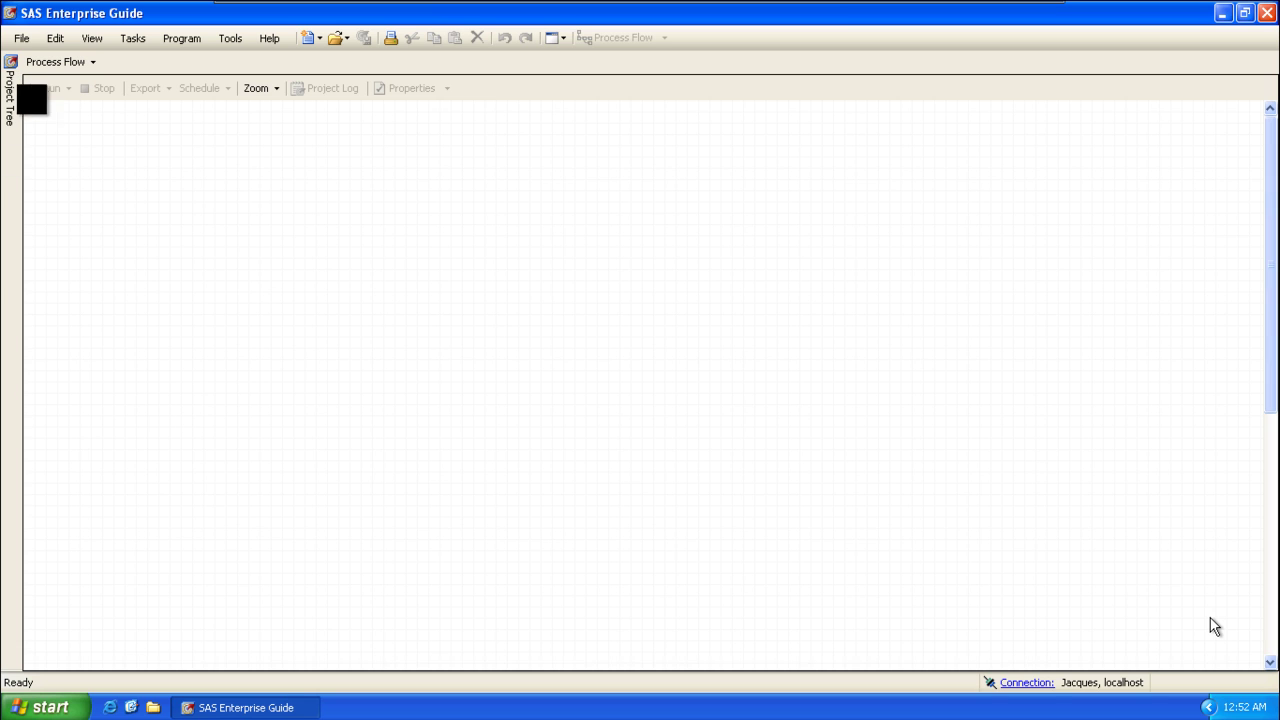
Step: Start importing waves.tab from the data folder as tab-delimited text and check its record preview before defining the field attributes
left_click(56, 38)
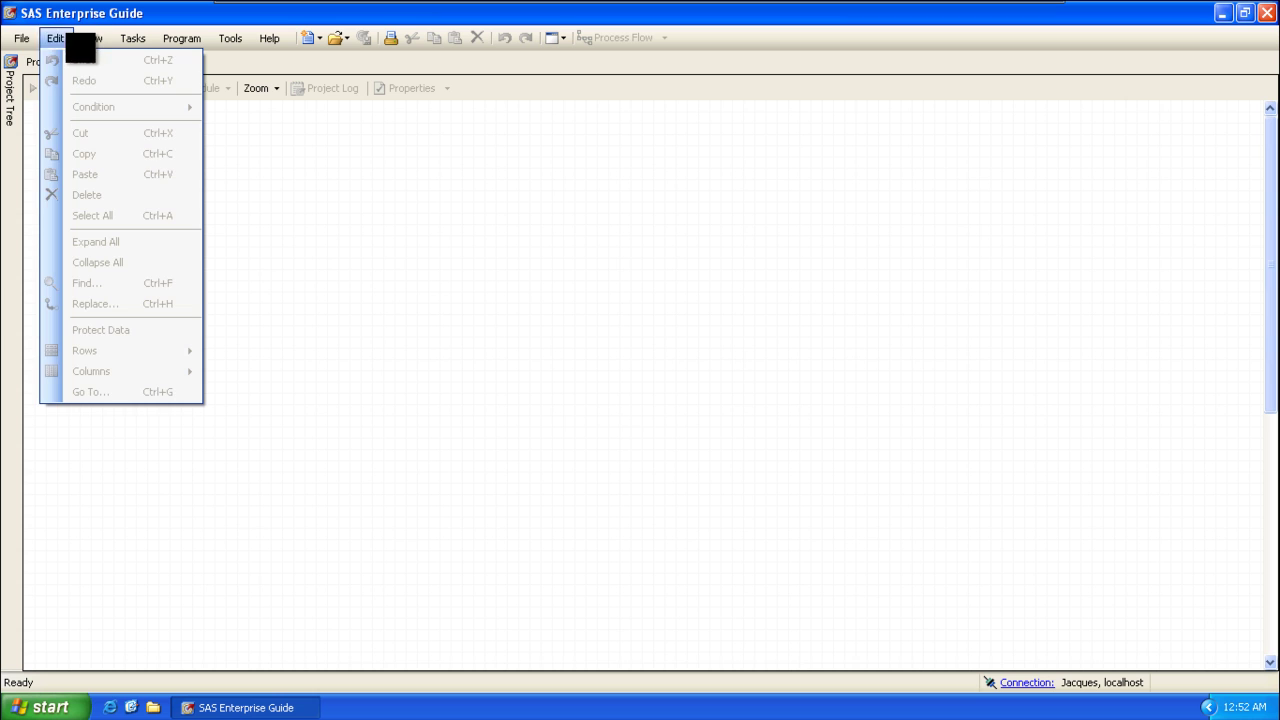
left_click(22, 38)
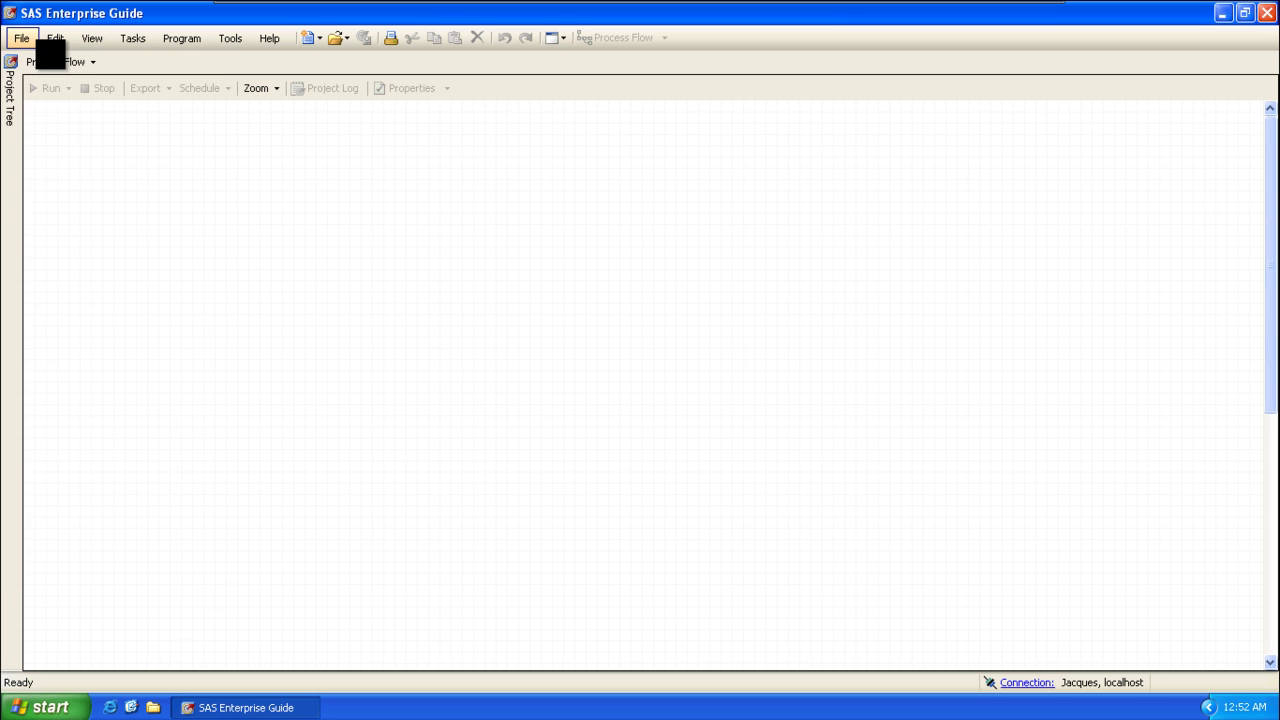
left_click(38, 42)
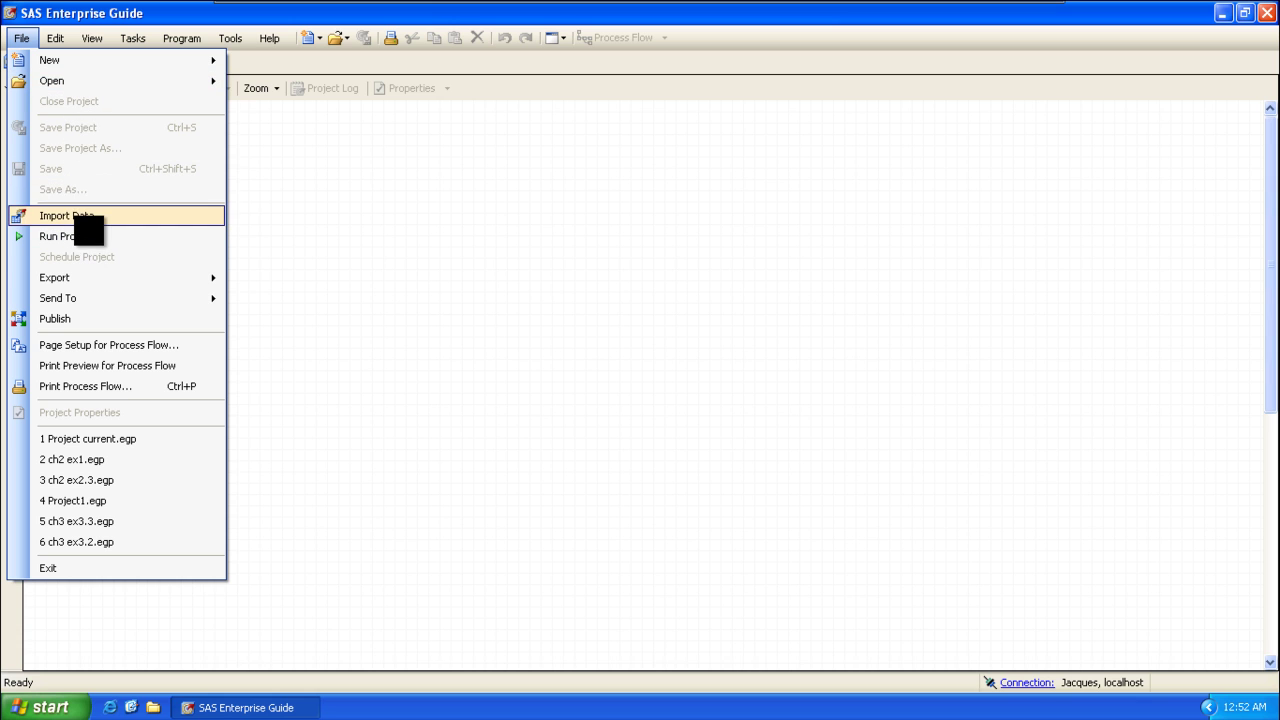
left_click(170, 212)
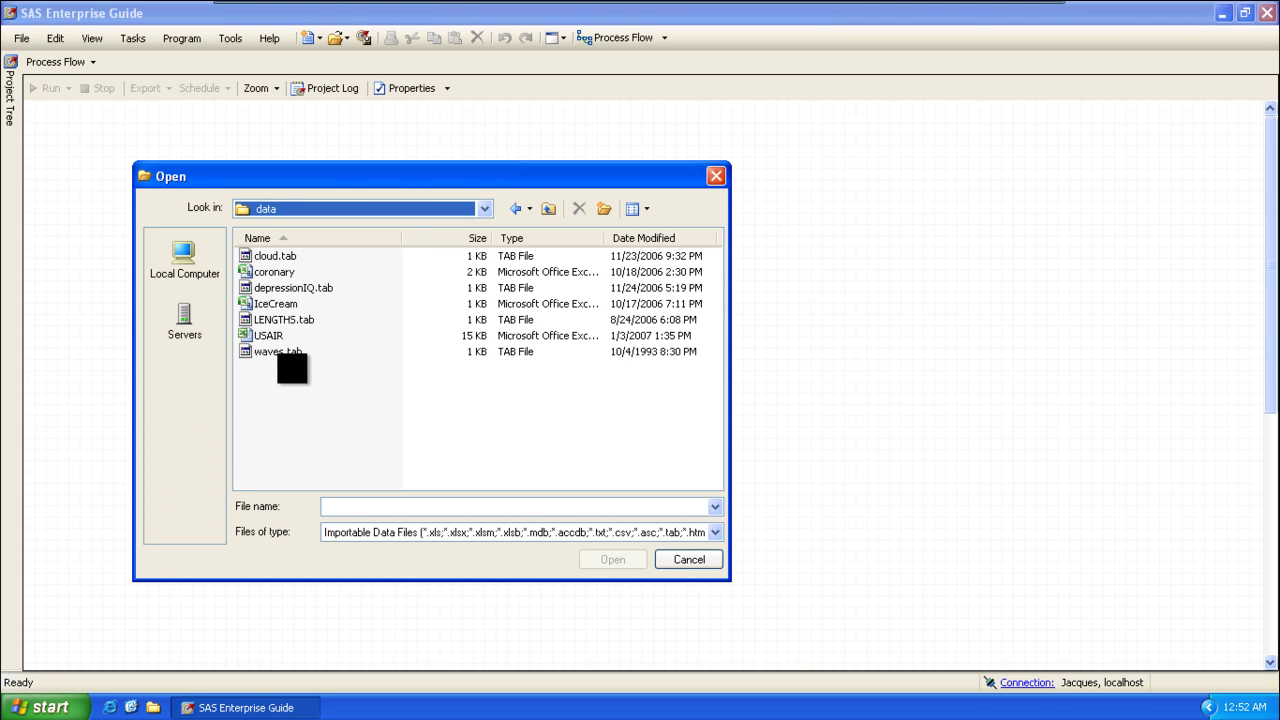
double_click(278, 351)
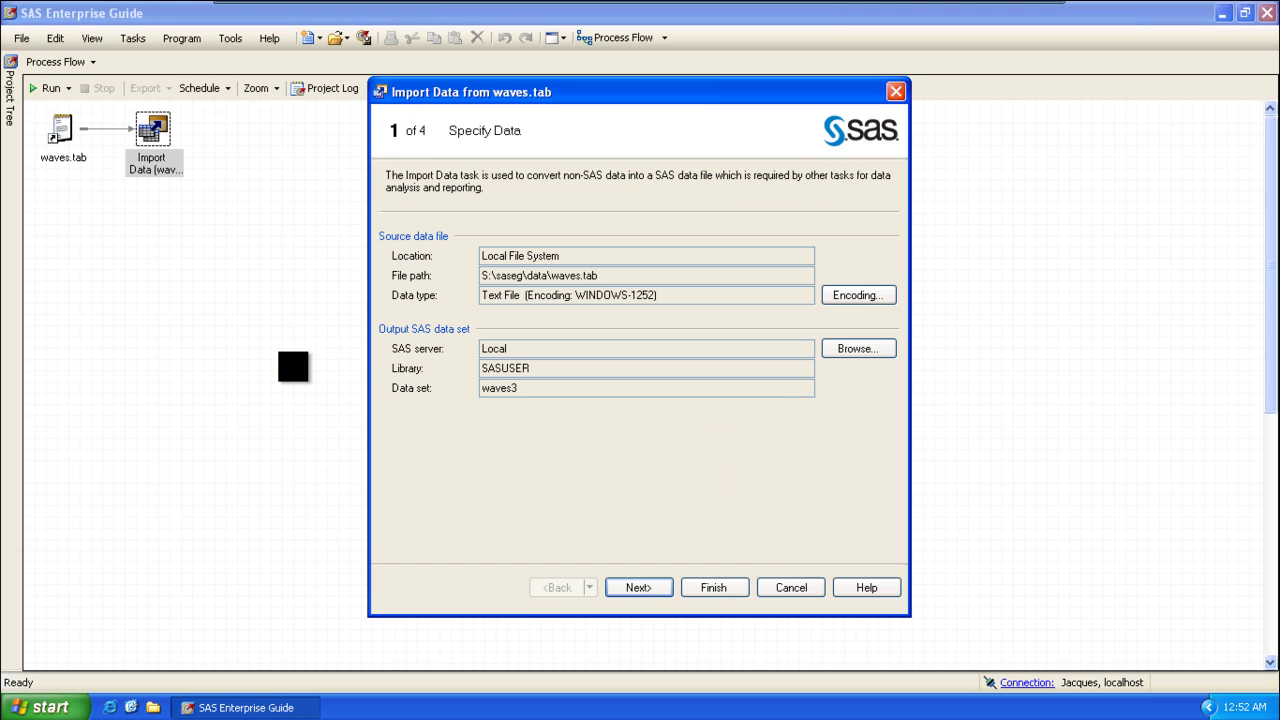
left_click(648, 584)
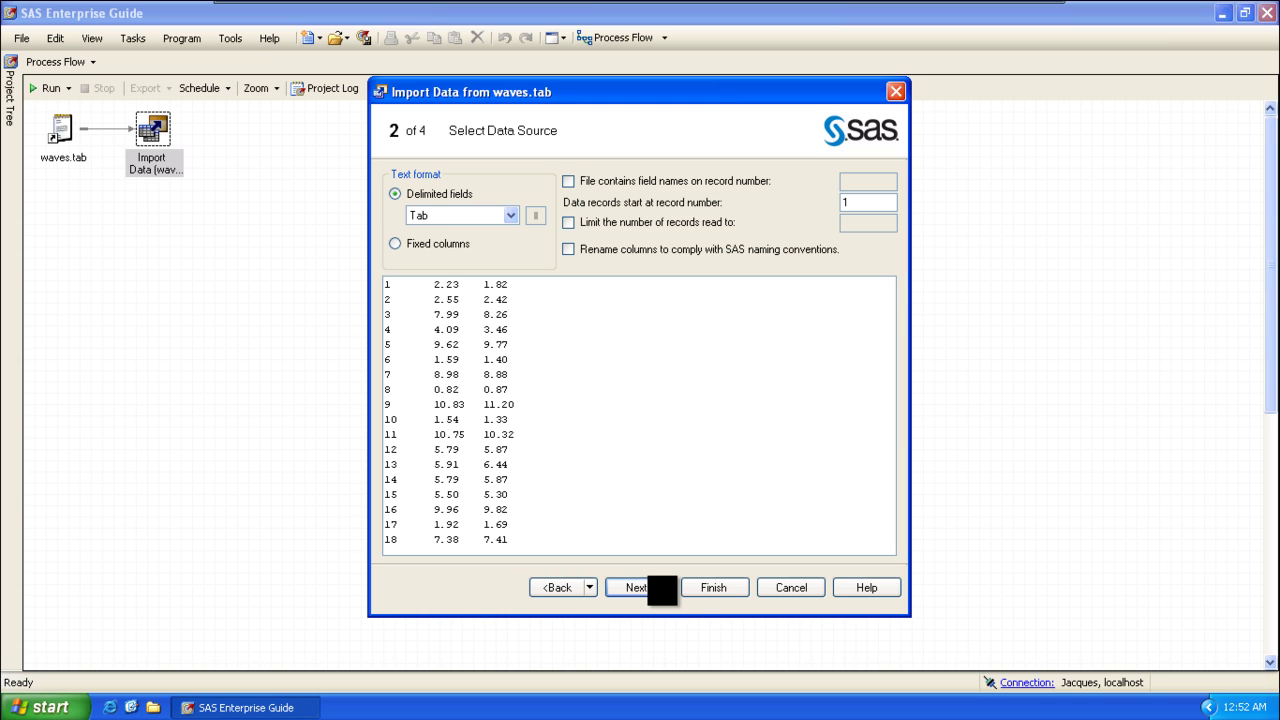
left_click(646, 588)
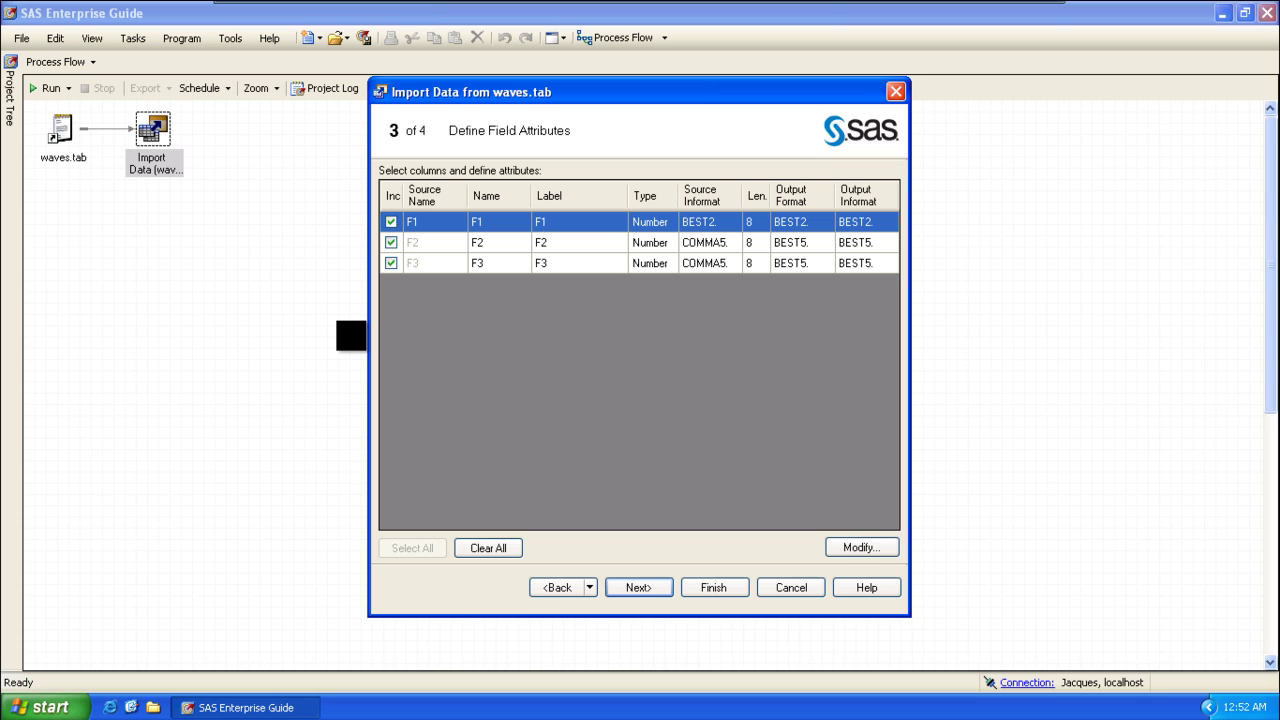
left_click(500, 222)
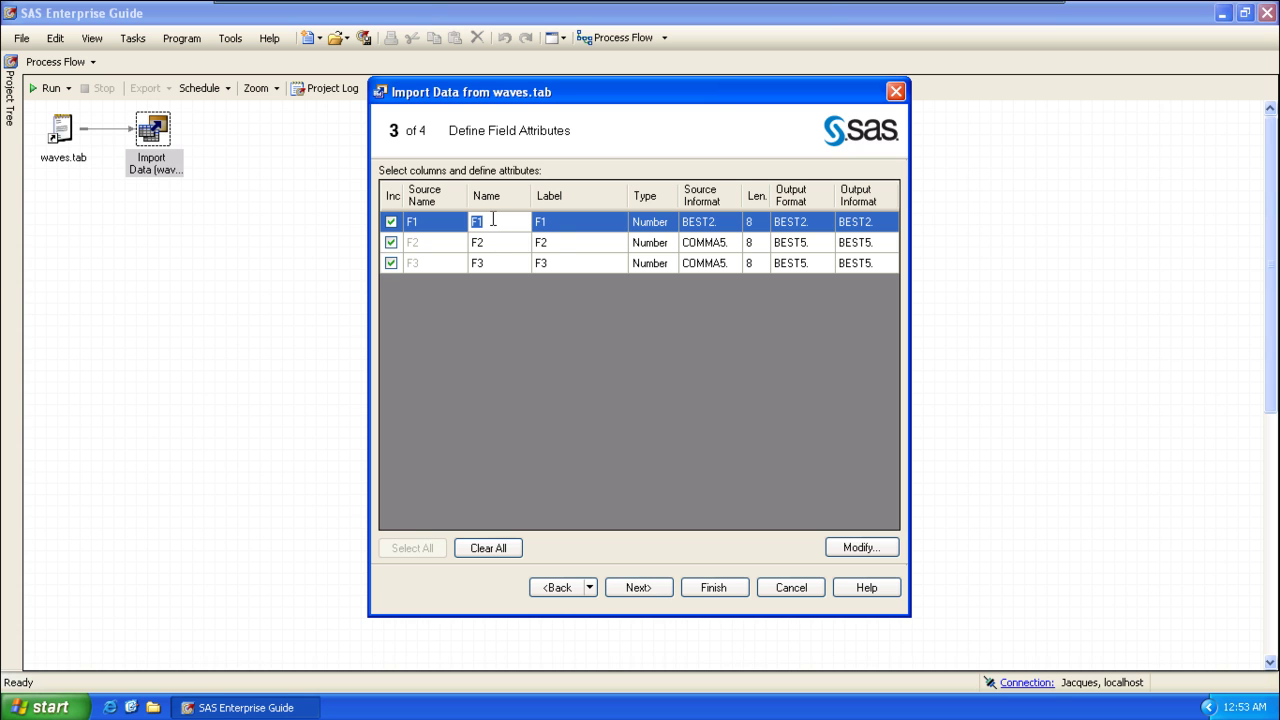
left_click(558, 588)
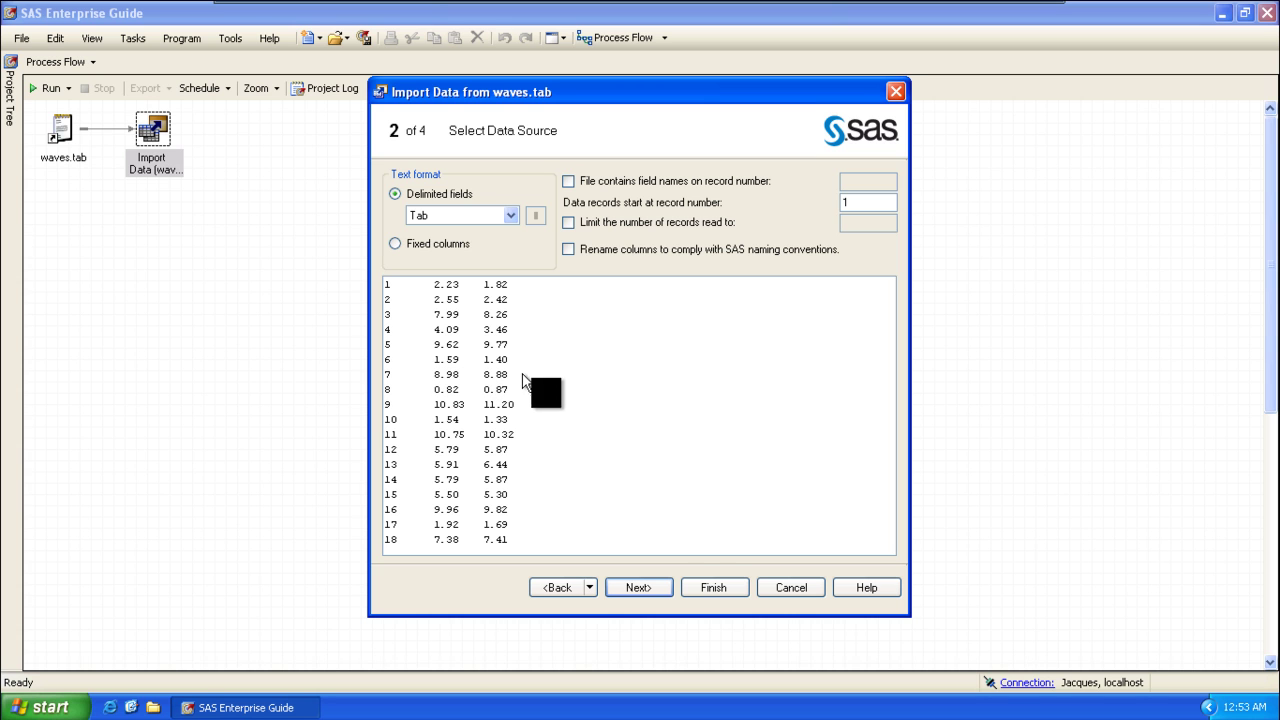
left_click(663, 588)
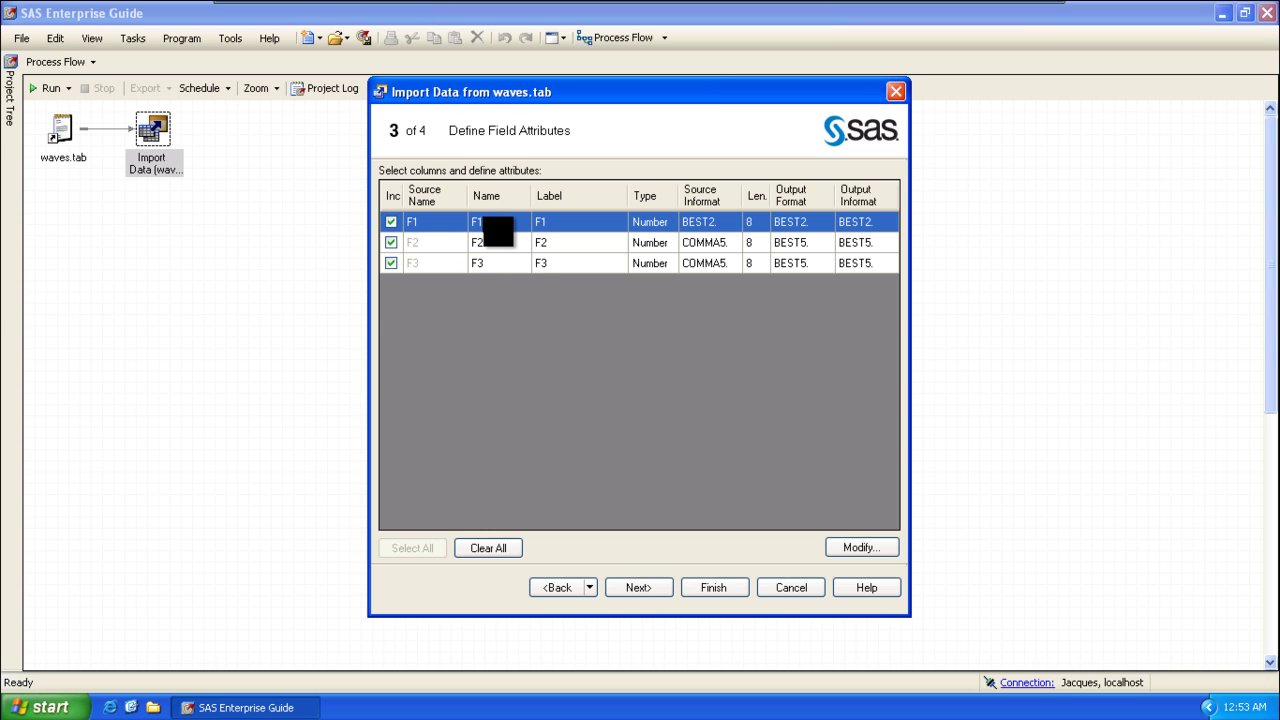
Step: Rename the three import columns F1, F2 and F3 as pairno, rsmb1 and rsmb2
left_click(494, 224)
type("pairno")
left_click(512, 245)
left_click(502, 242)
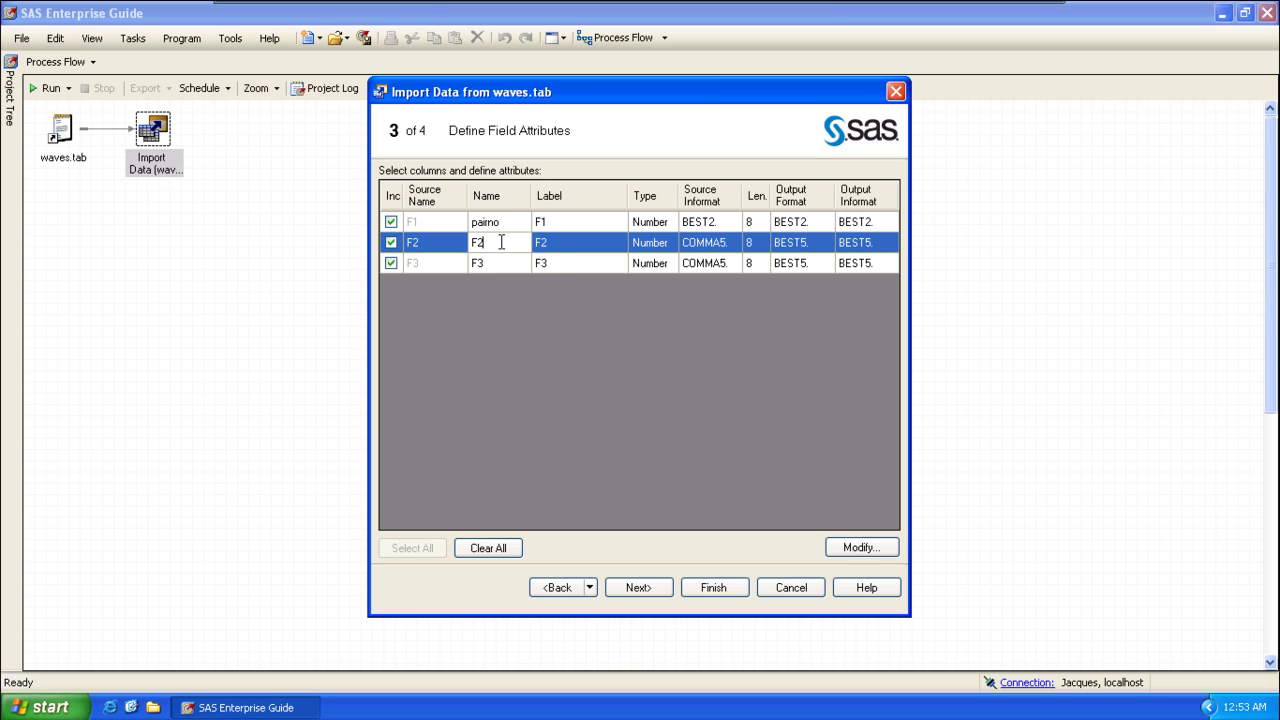
key("BackSpace")
key("BackSpace")
type("rsmb1")
left_click(493, 268)
left_click(492, 264)
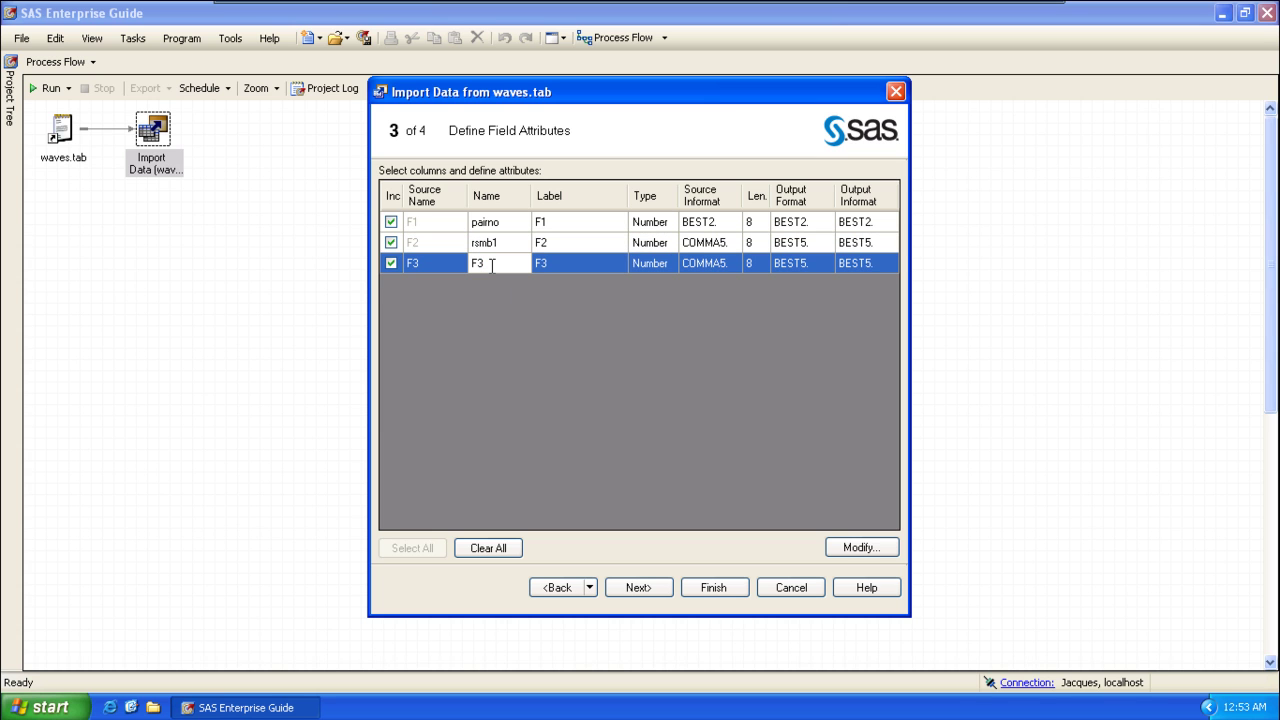
key("BackSpace")
key("BackSpace")
type("rsmb2")
Step: Label the three columns "pair no", "Method 1" and "Method 2", and finish the import with the default advanced options
left_click(552, 222)
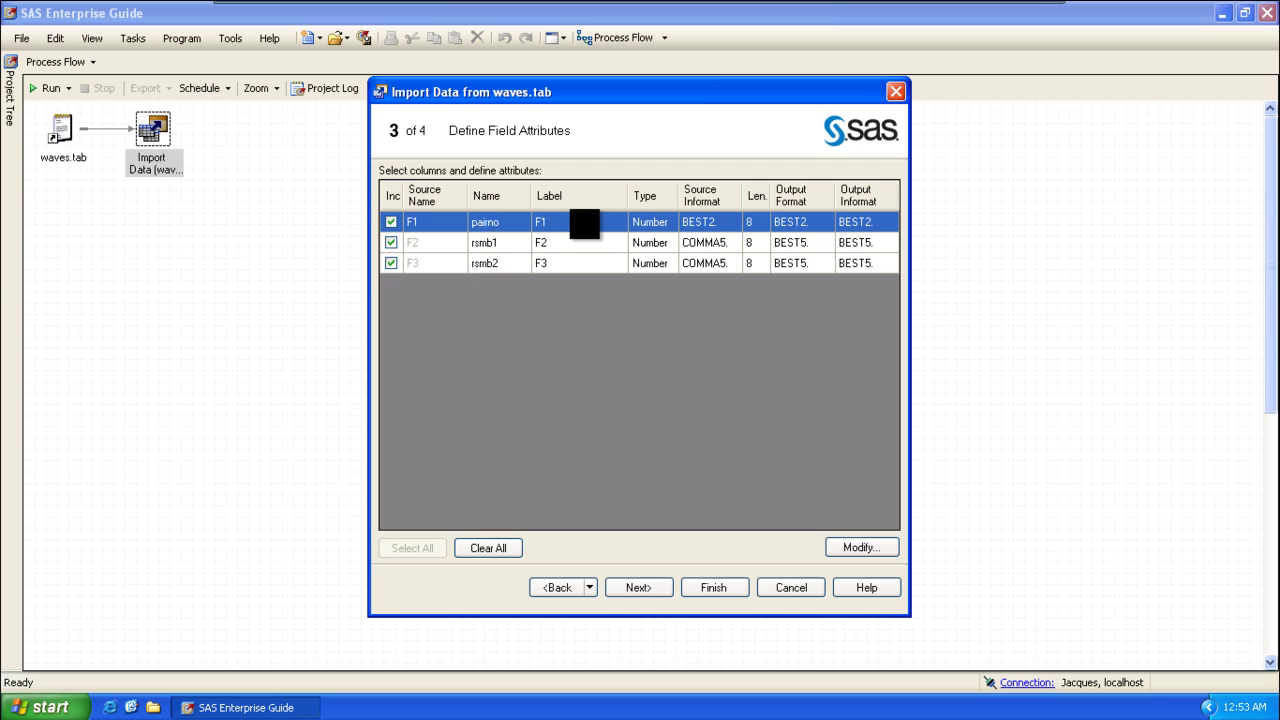
left_click(560, 221)
type("pair no")
left_click(569, 250)
left_click(560, 242)
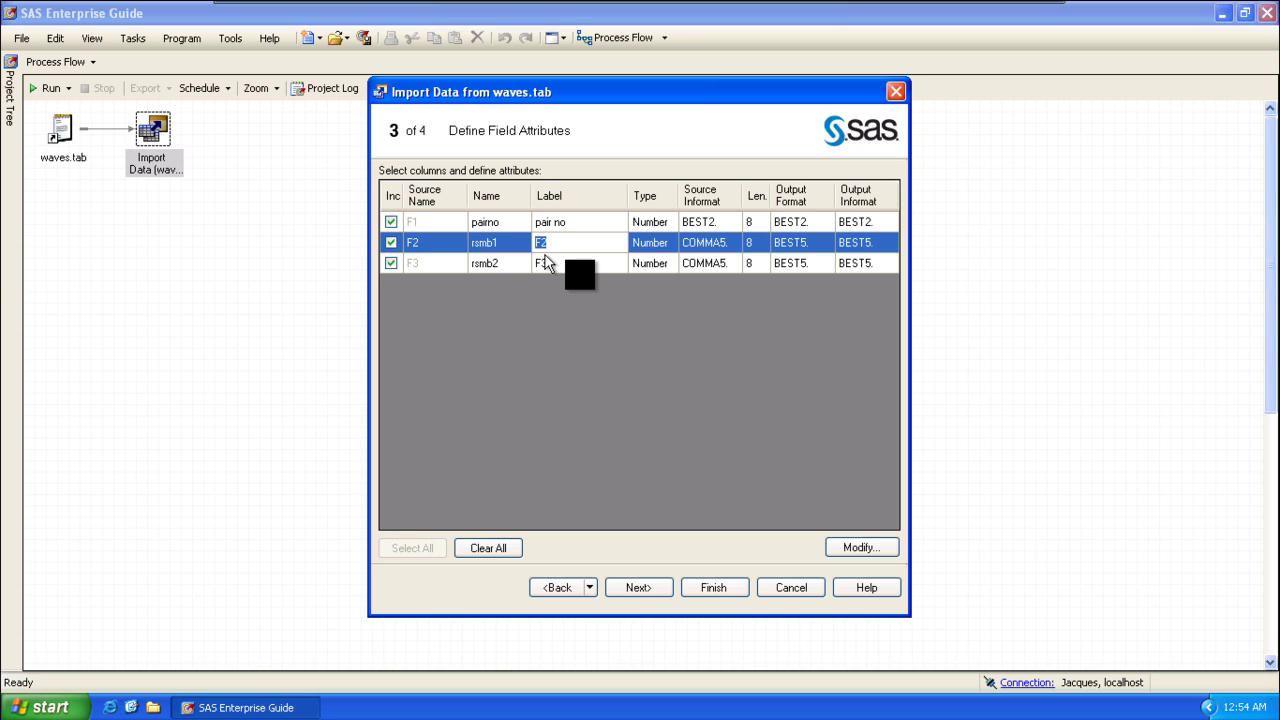
type("Method 1")
left_click(570, 266)
left_click(570, 265)
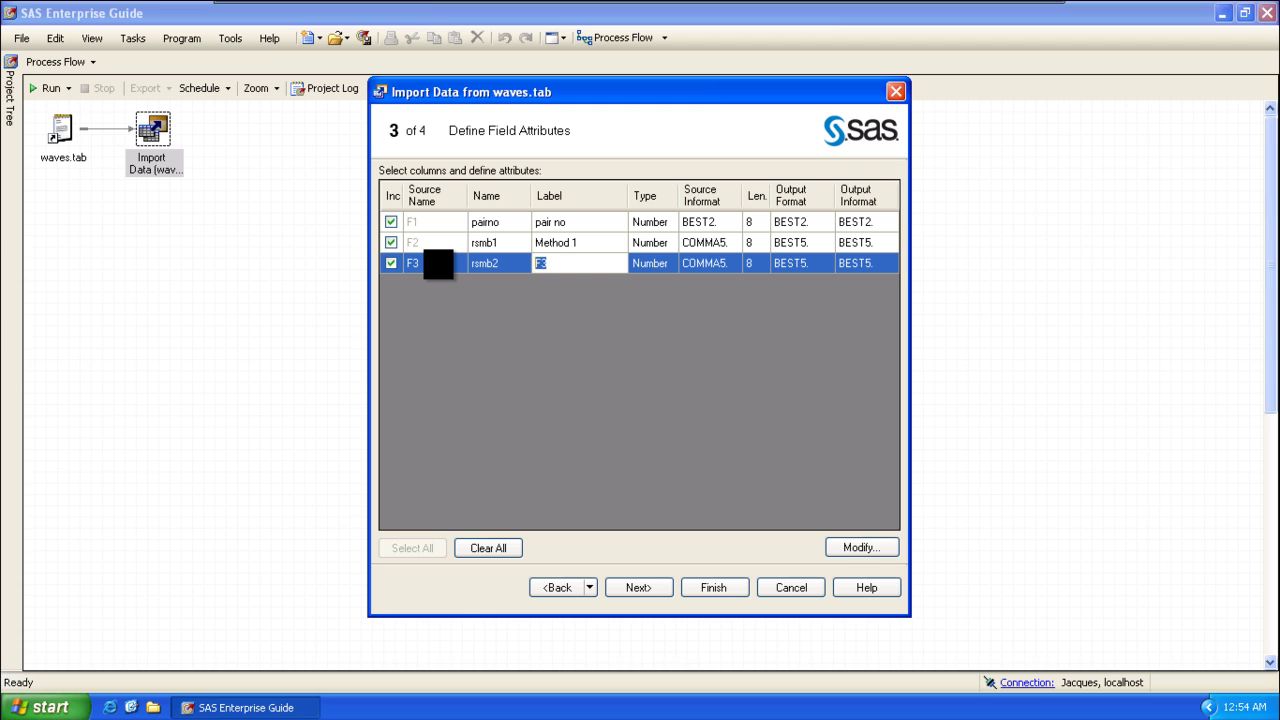
type("Method 2")
left_click(660, 588)
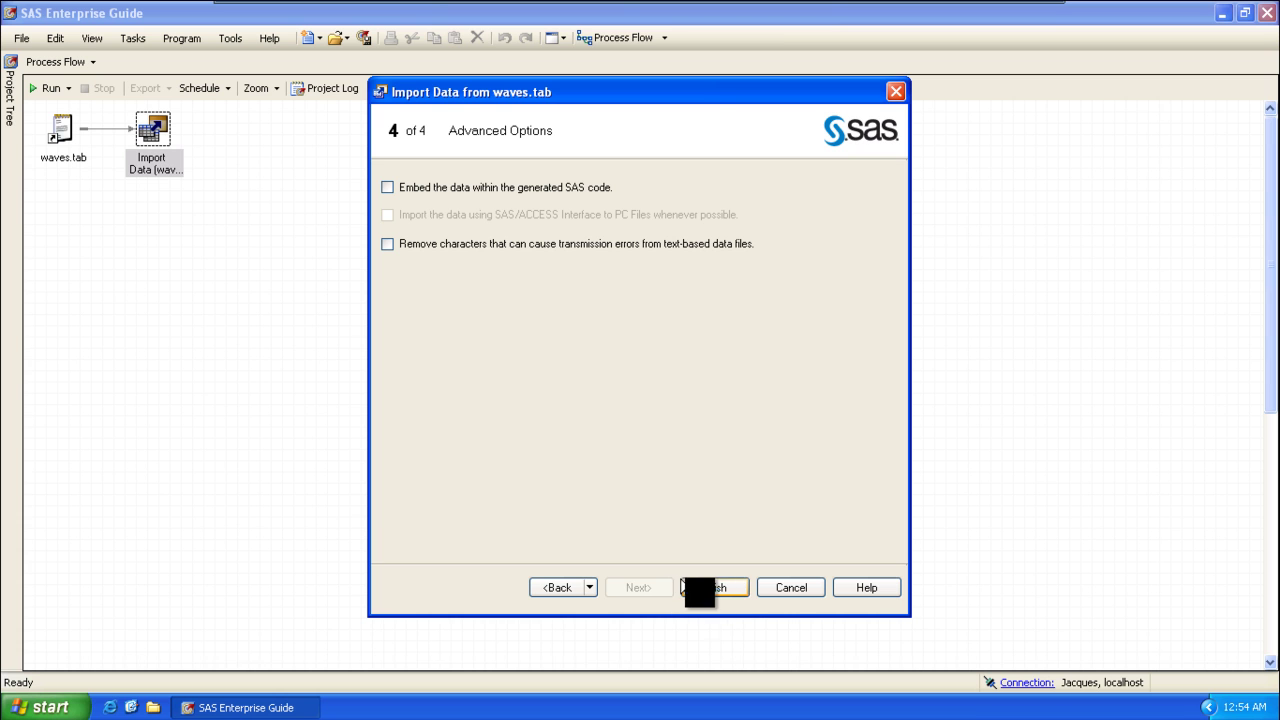
left_click(720, 588)
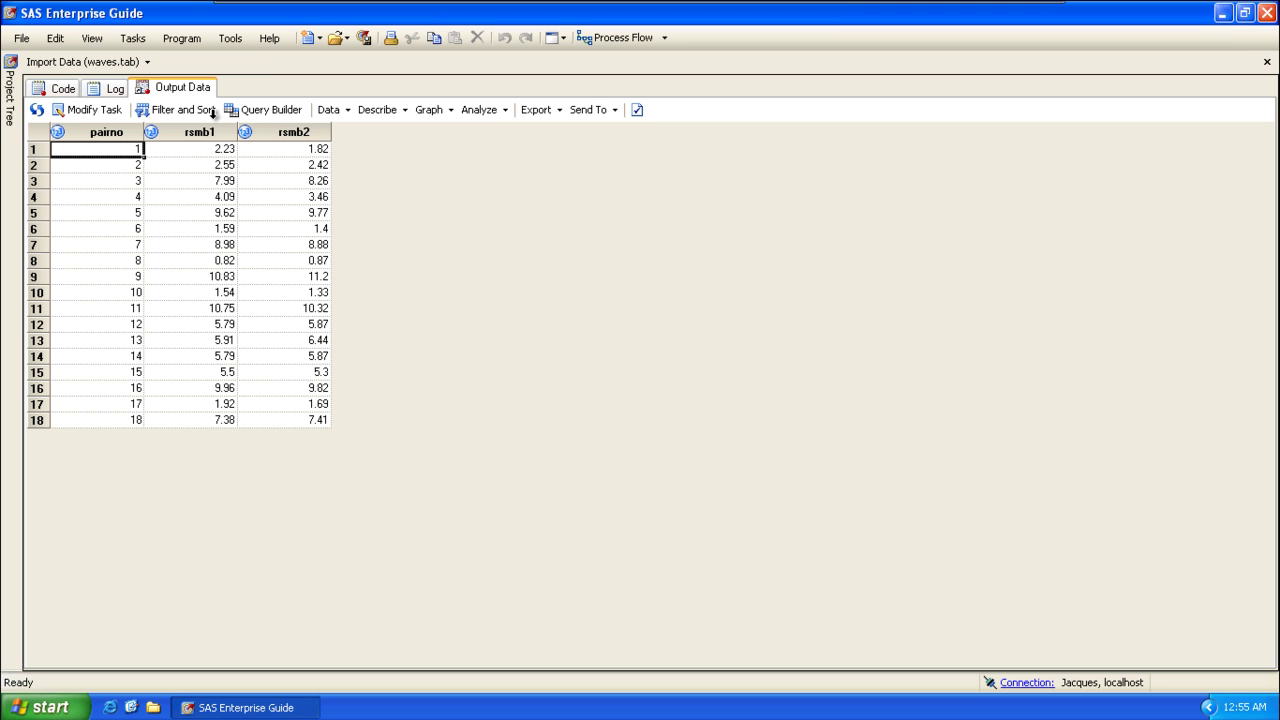
Step: Start a query on the imported waves data with a computed column from the advanced expression t1.rsmb1-t1.rsmb2
left_click(271, 112)
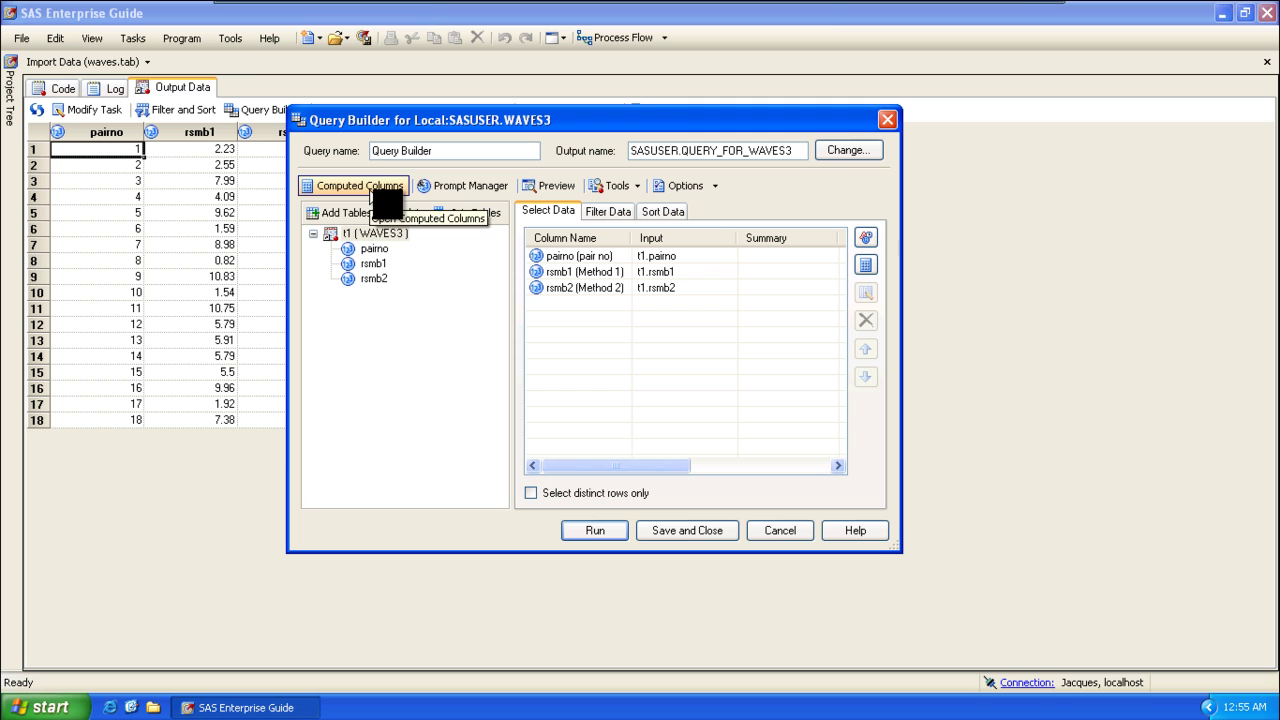
left_click(870, 270)
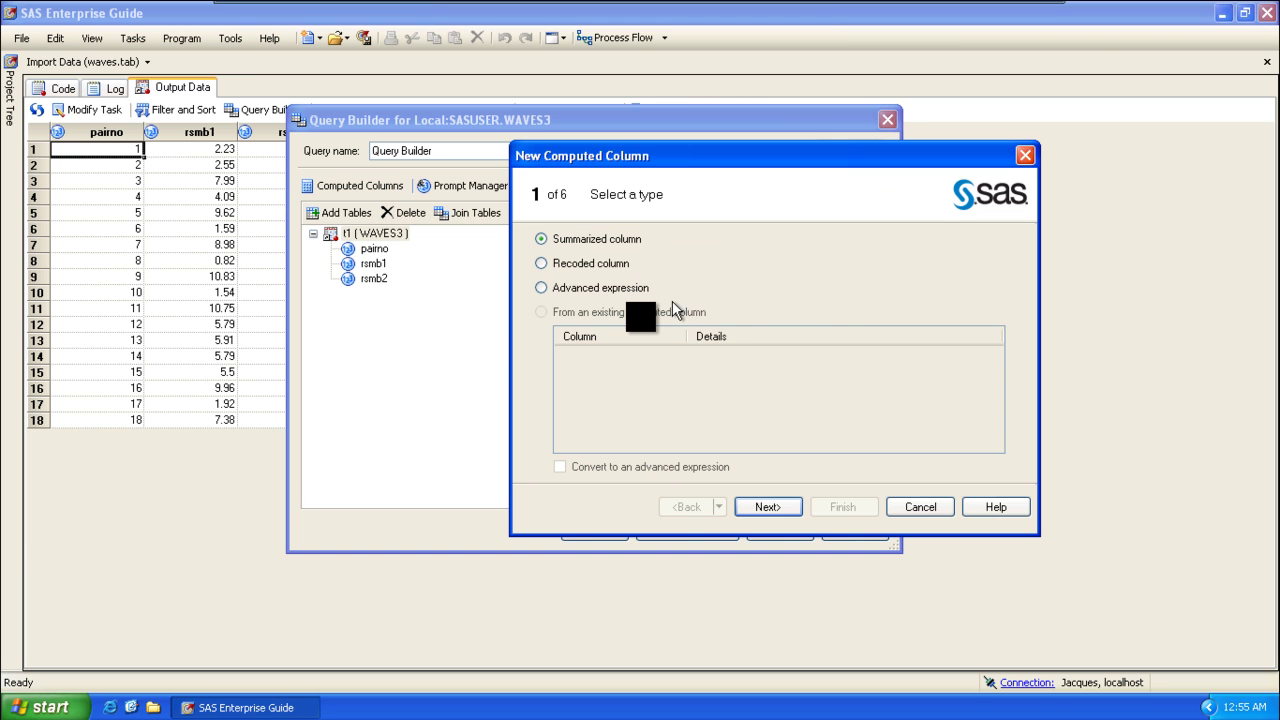
left_click(560, 289)
left_click(768, 506)
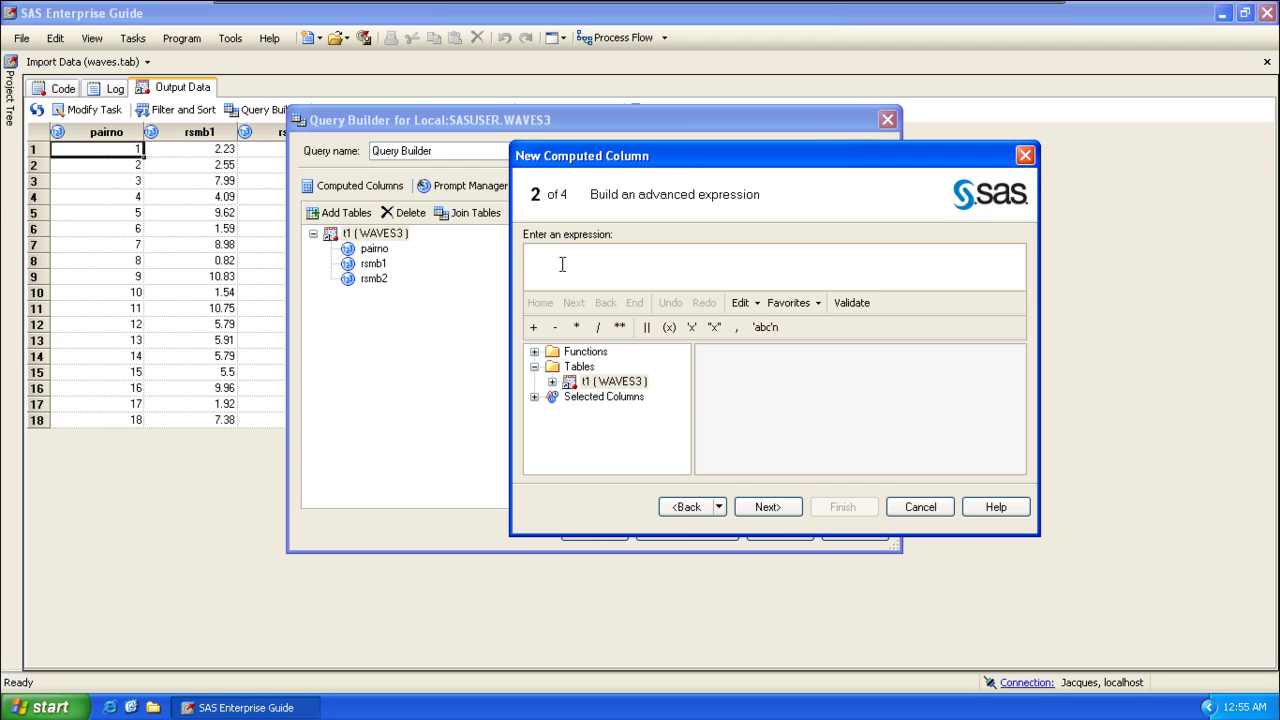
double_click(590, 384)
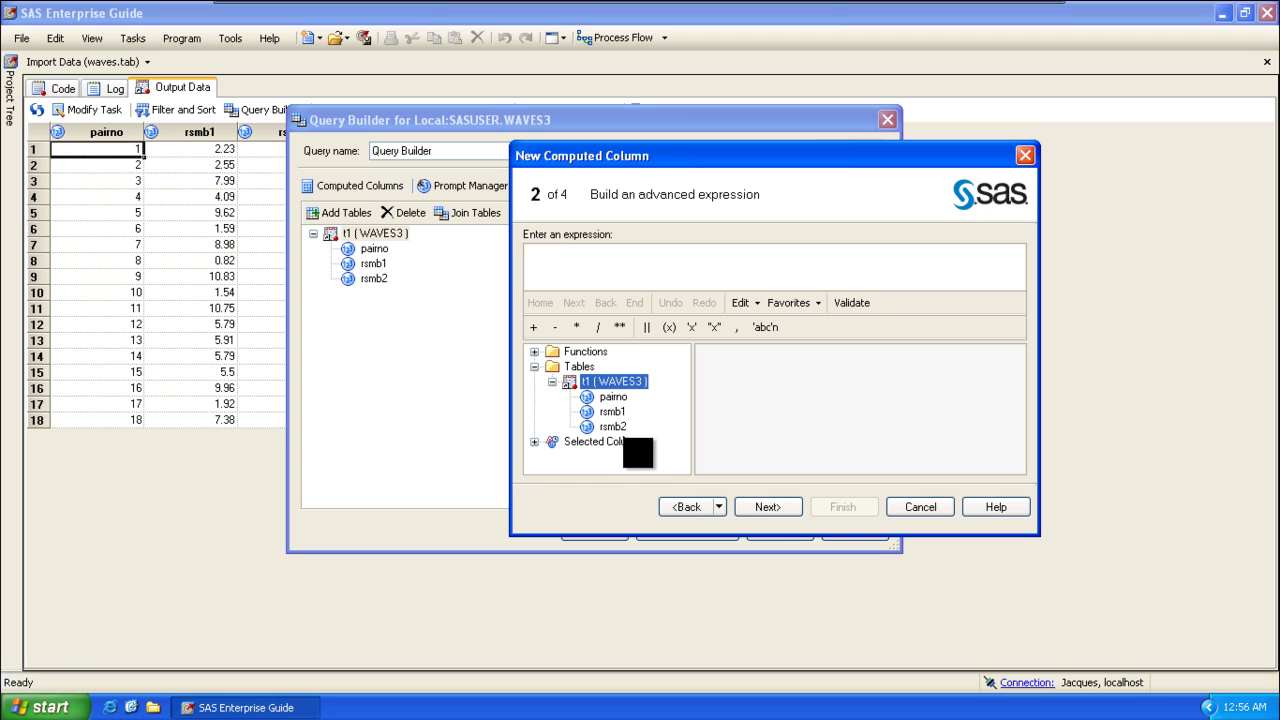
double_click(612, 411)
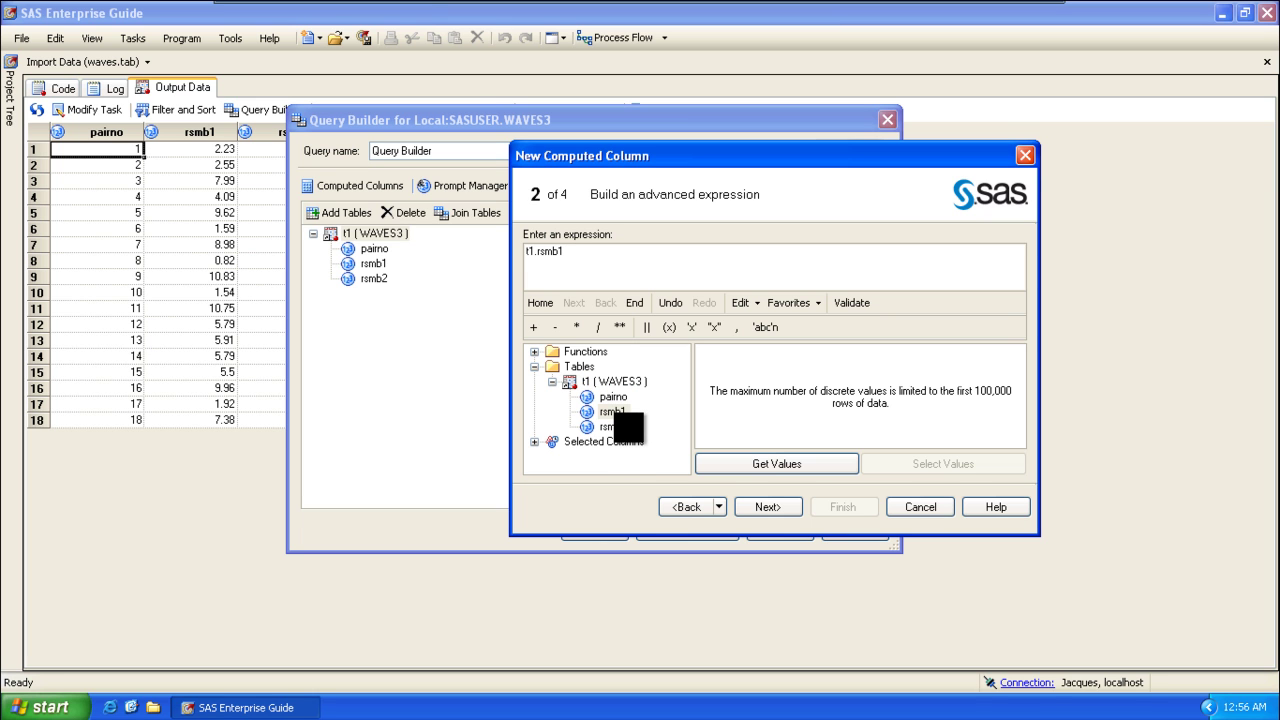
double_click(612, 426)
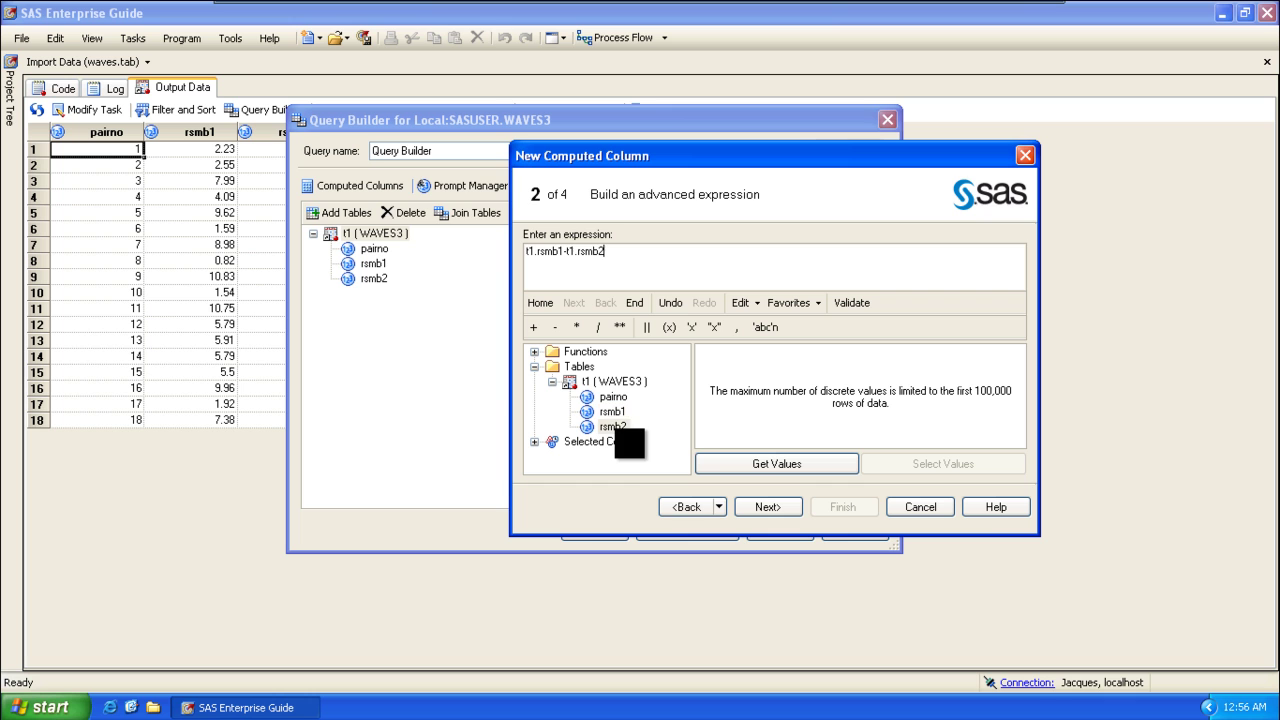
Step: Give the computed column the alias "difference", finish it with no summary or format, and run the query
left_click(772, 512)
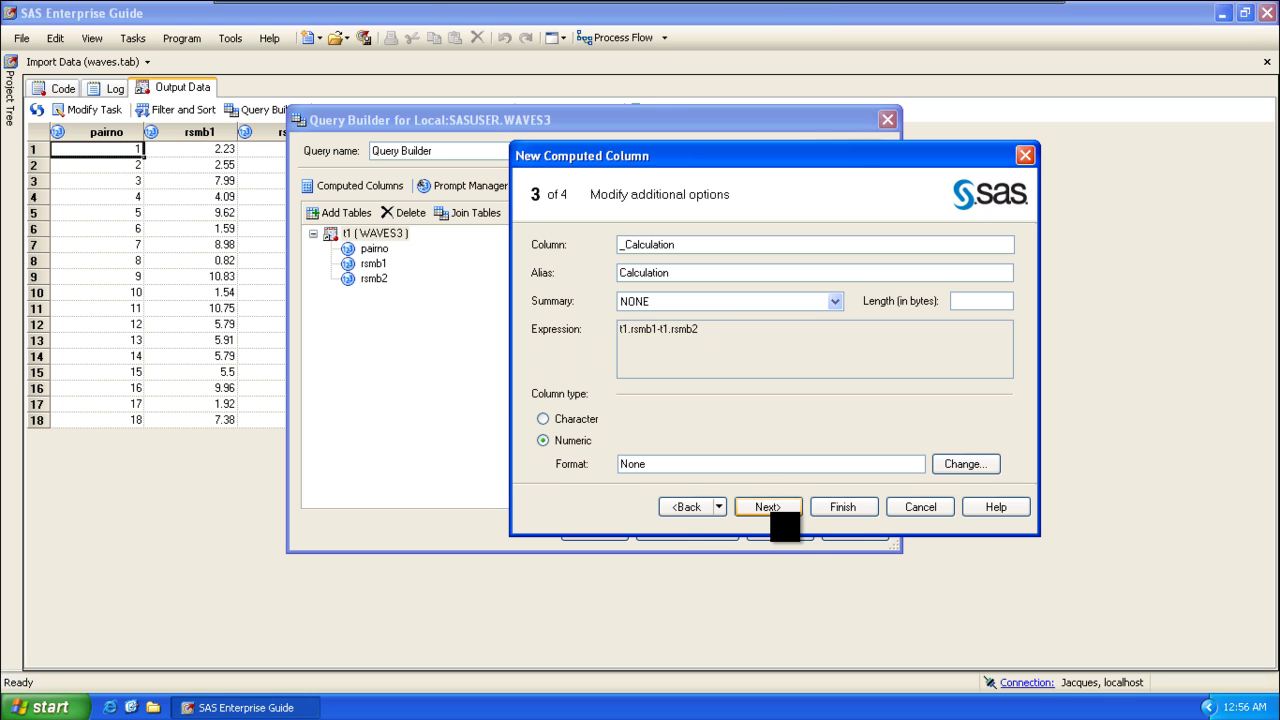
double_click(680, 273)
type("difference")
left_click(778, 506)
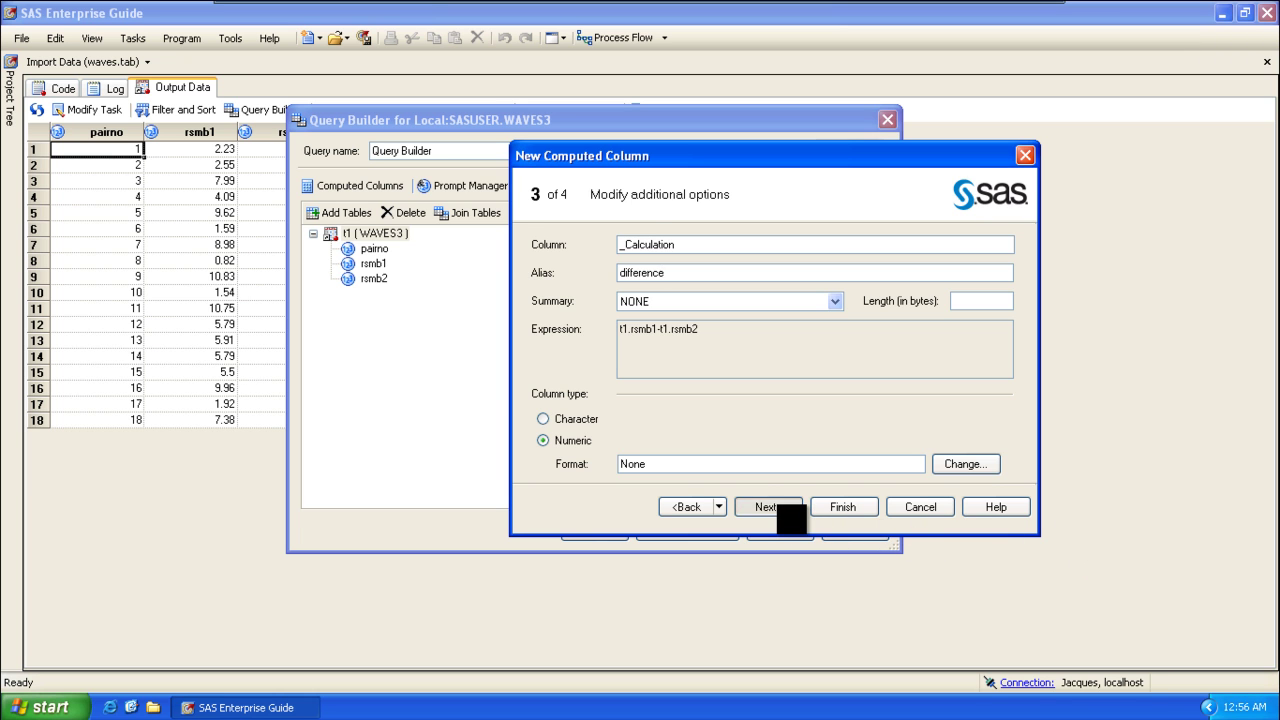
left_click(846, 508)
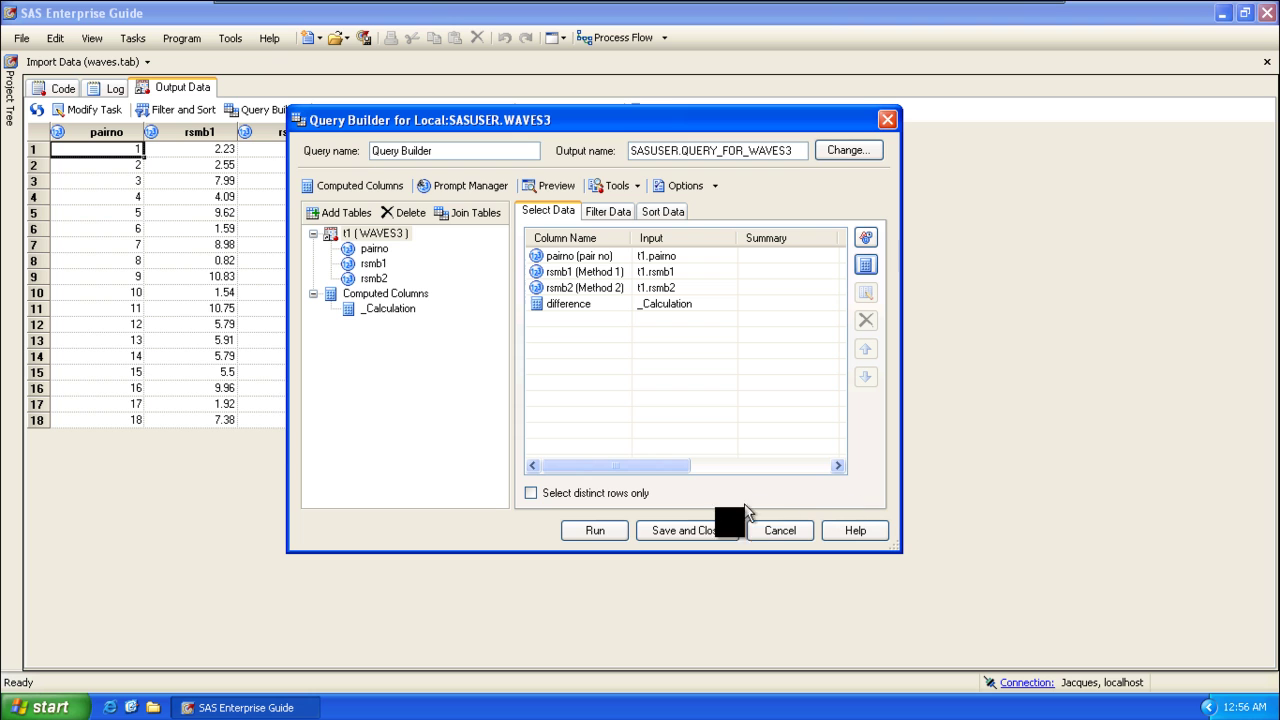
left_click(591, 532)
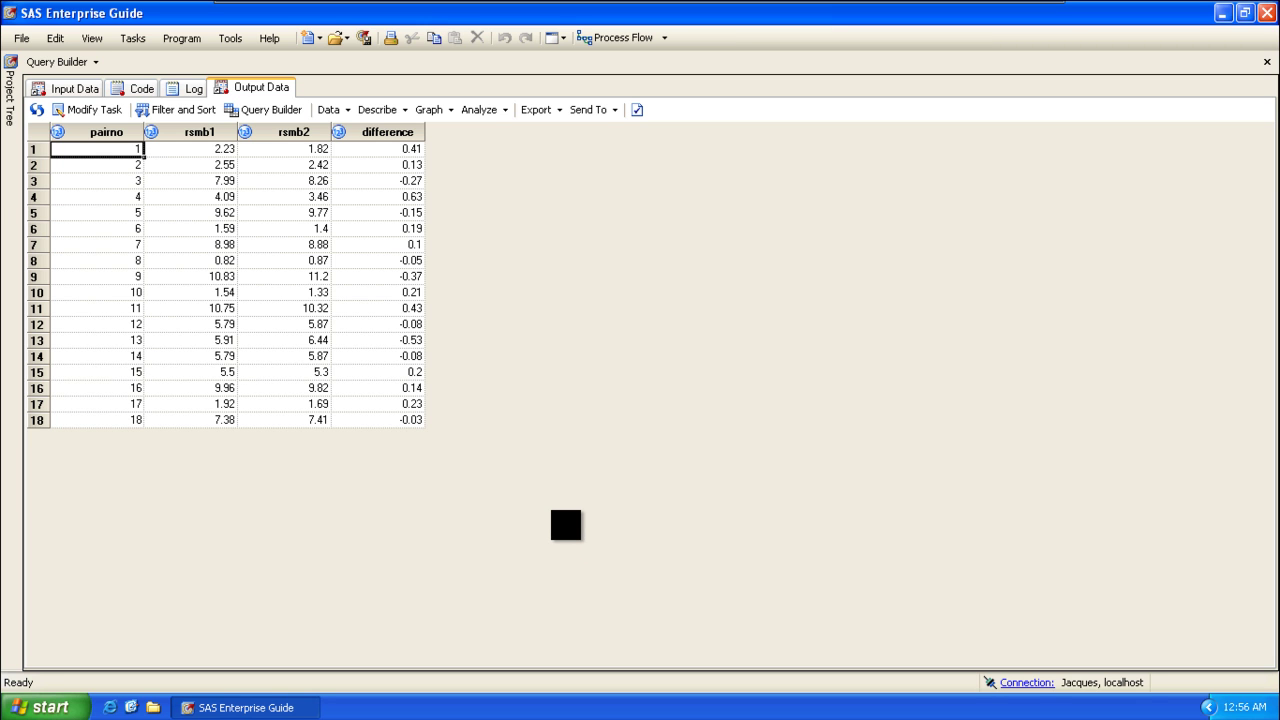
Step: Set up a Distribution Analysis of the query output with rsmb2, rsmb1 and difference as analysis variables, in that order
left_click(133, 38)
mouse_move(165, 84)
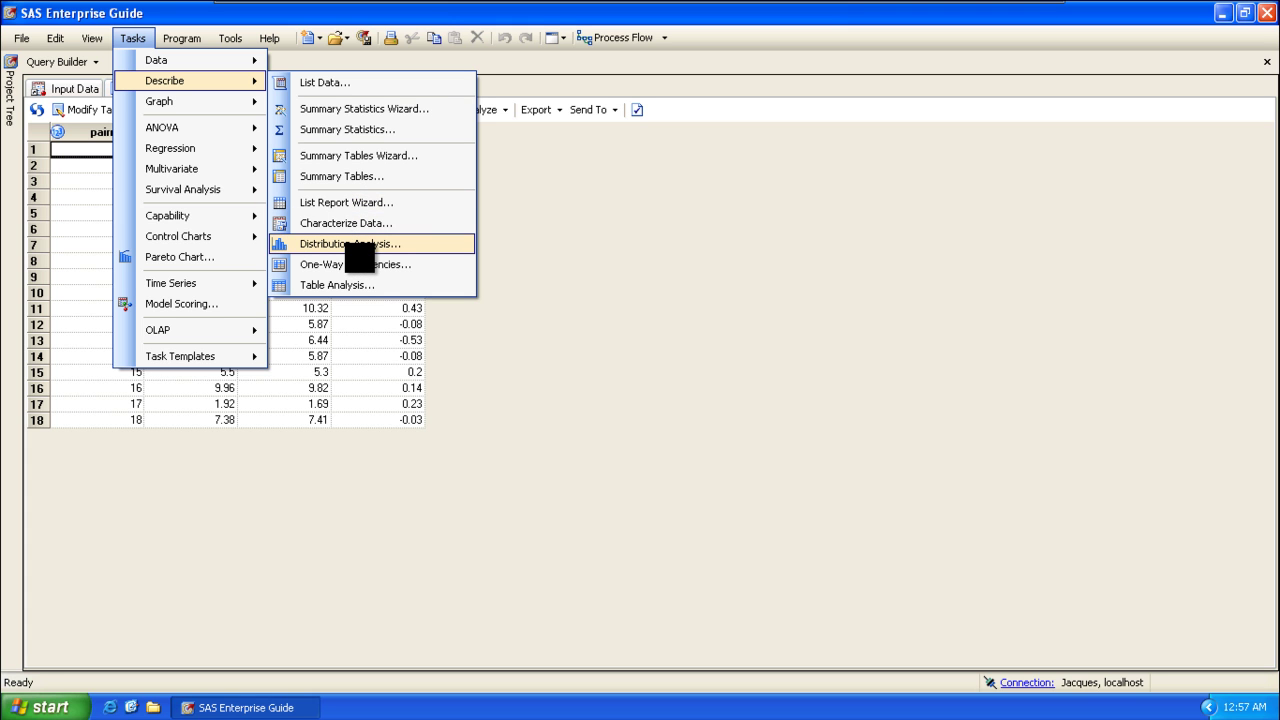
left_click(344, 244)
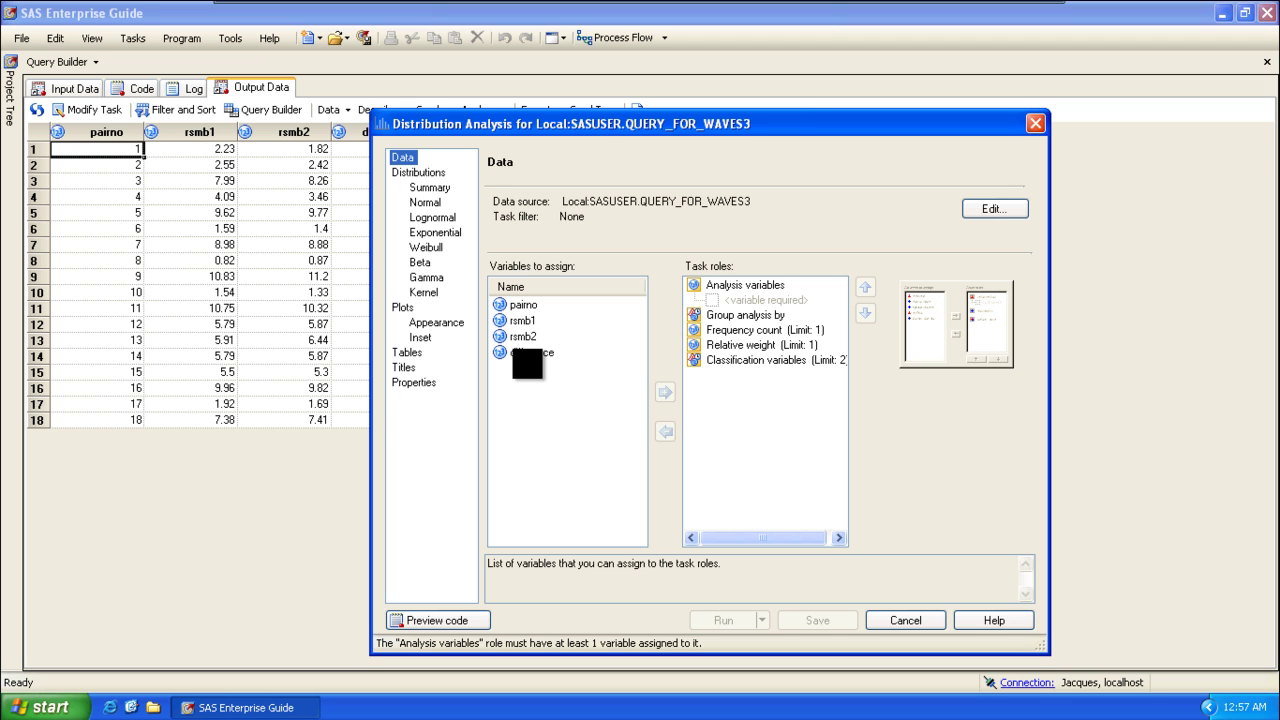
left_click_drag(522, 321, 725, 297)
left_click(518, 337)
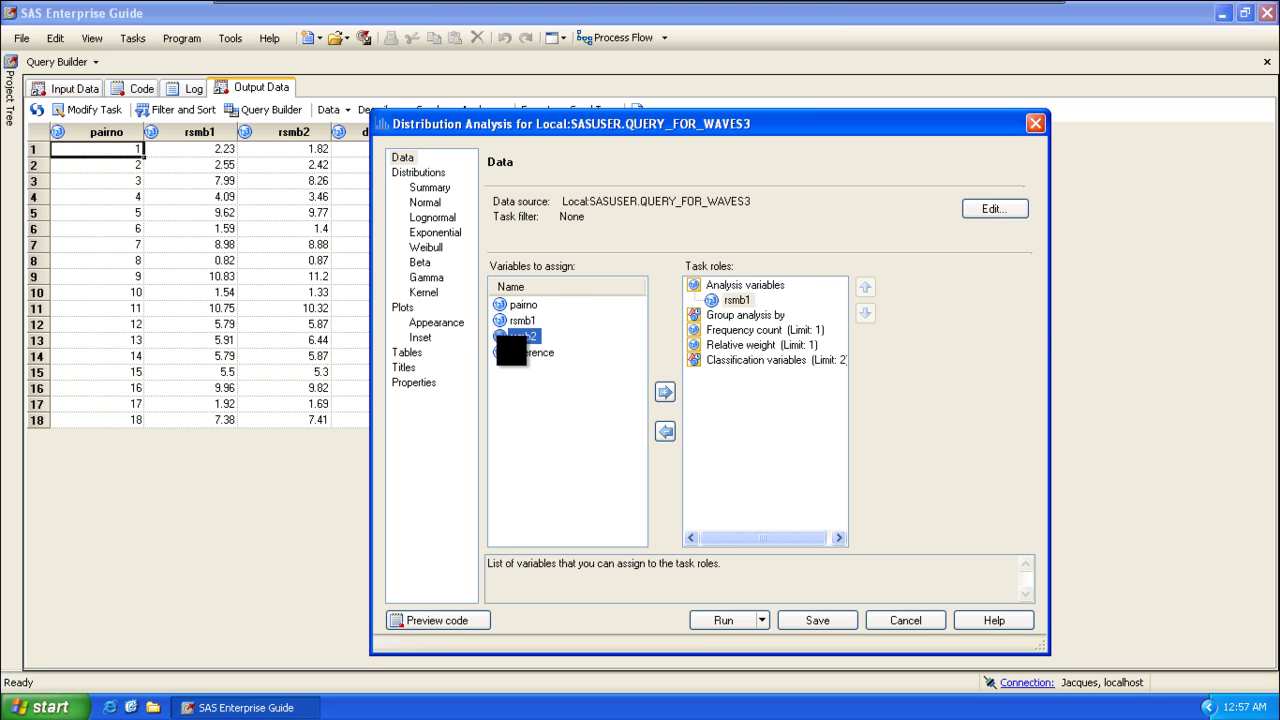
left_click_drag(518, 337, 755, 292)
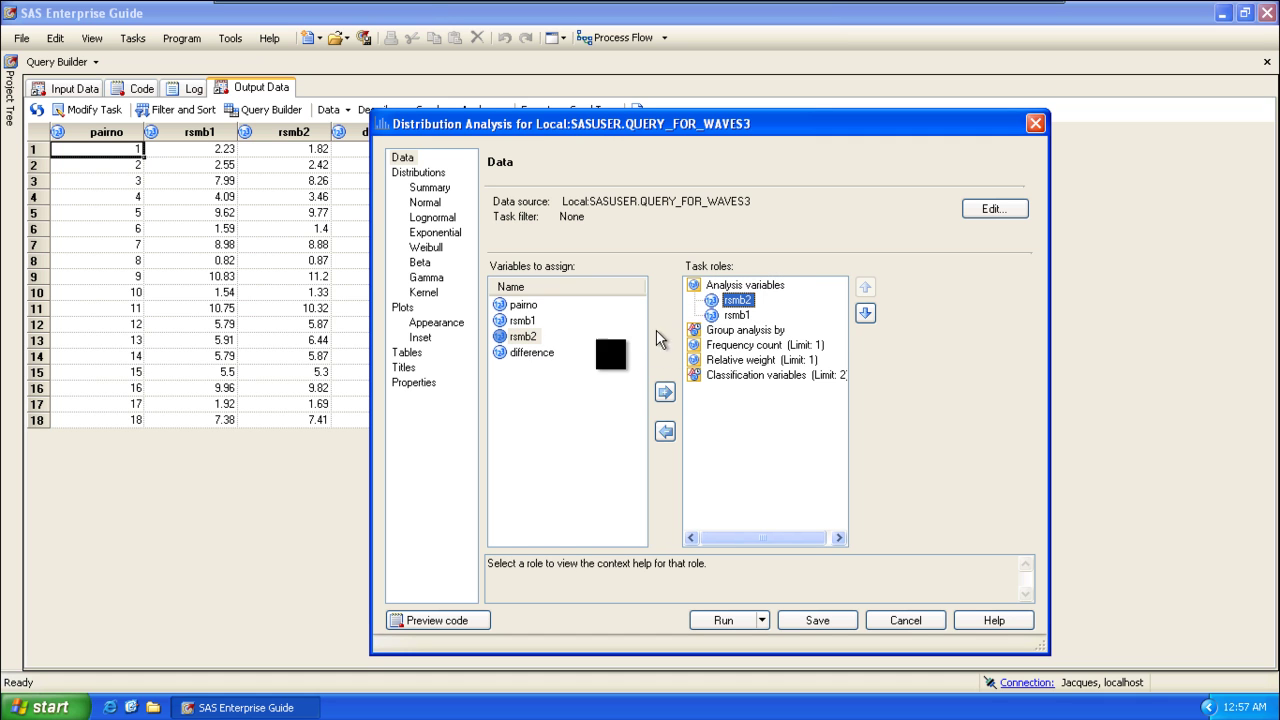
left_click(545, 352)
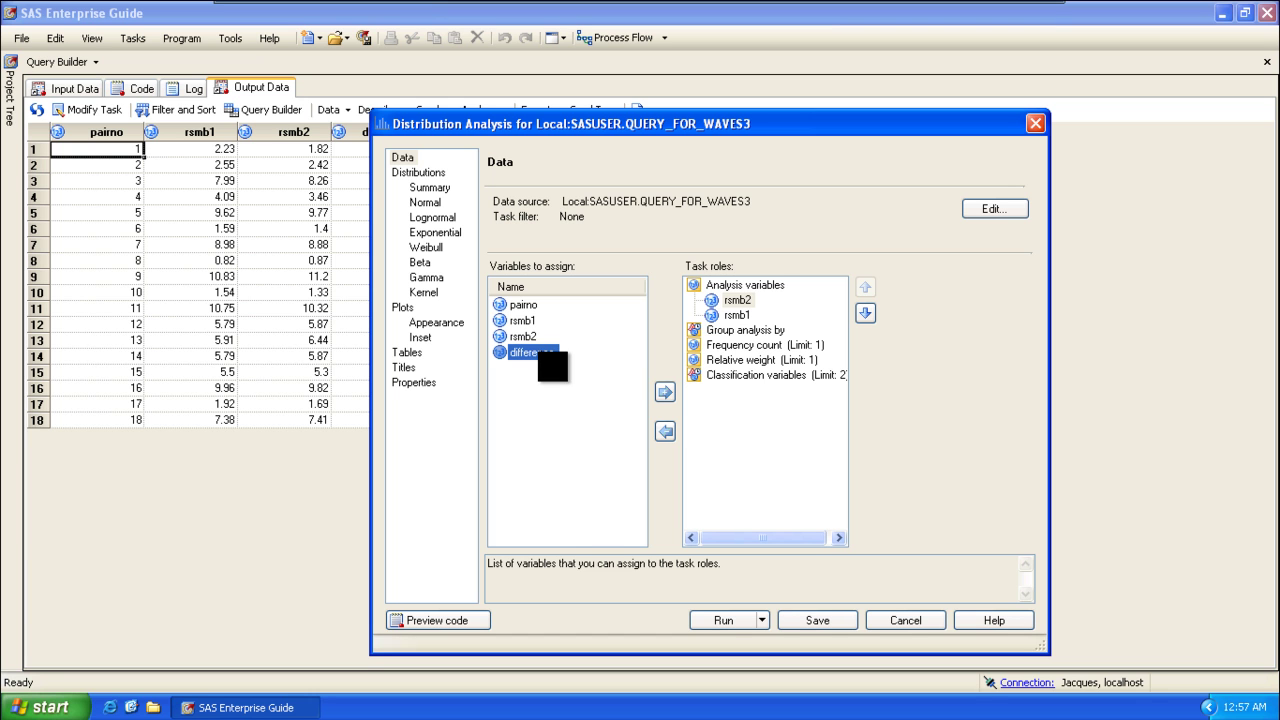
left_click_drag(545, 355, 791, 292)
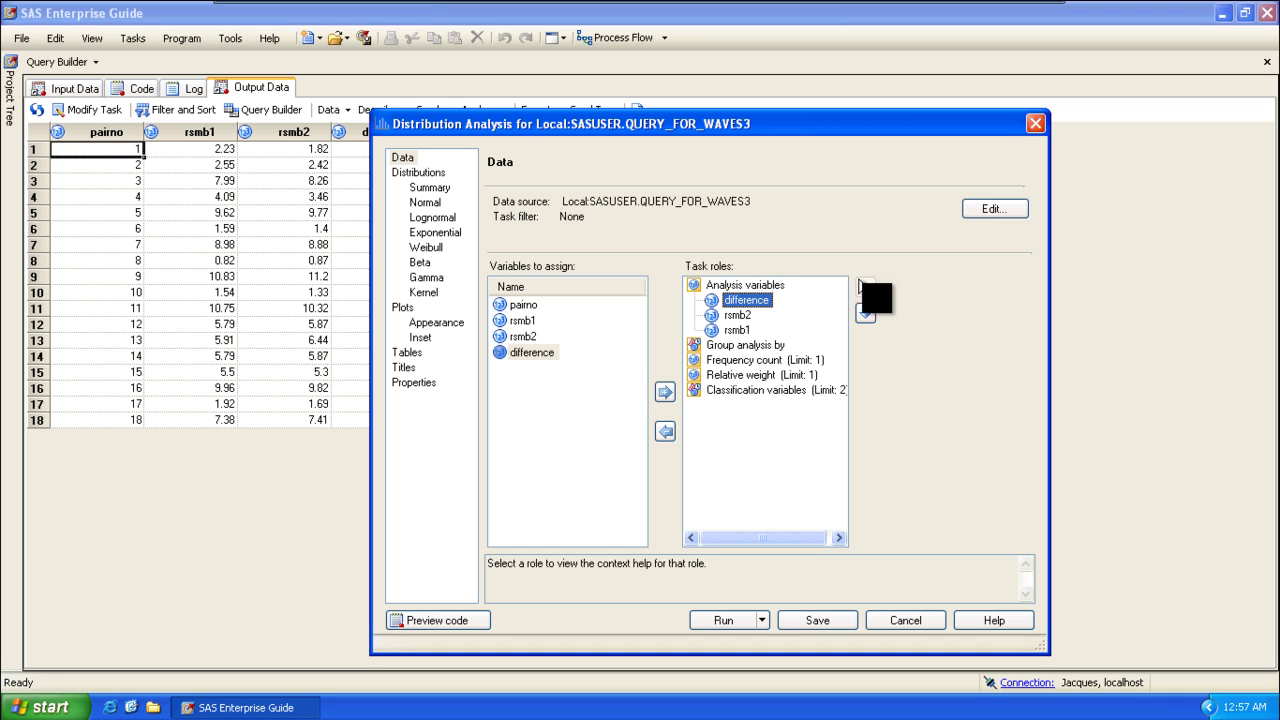
left_click(865, 313)
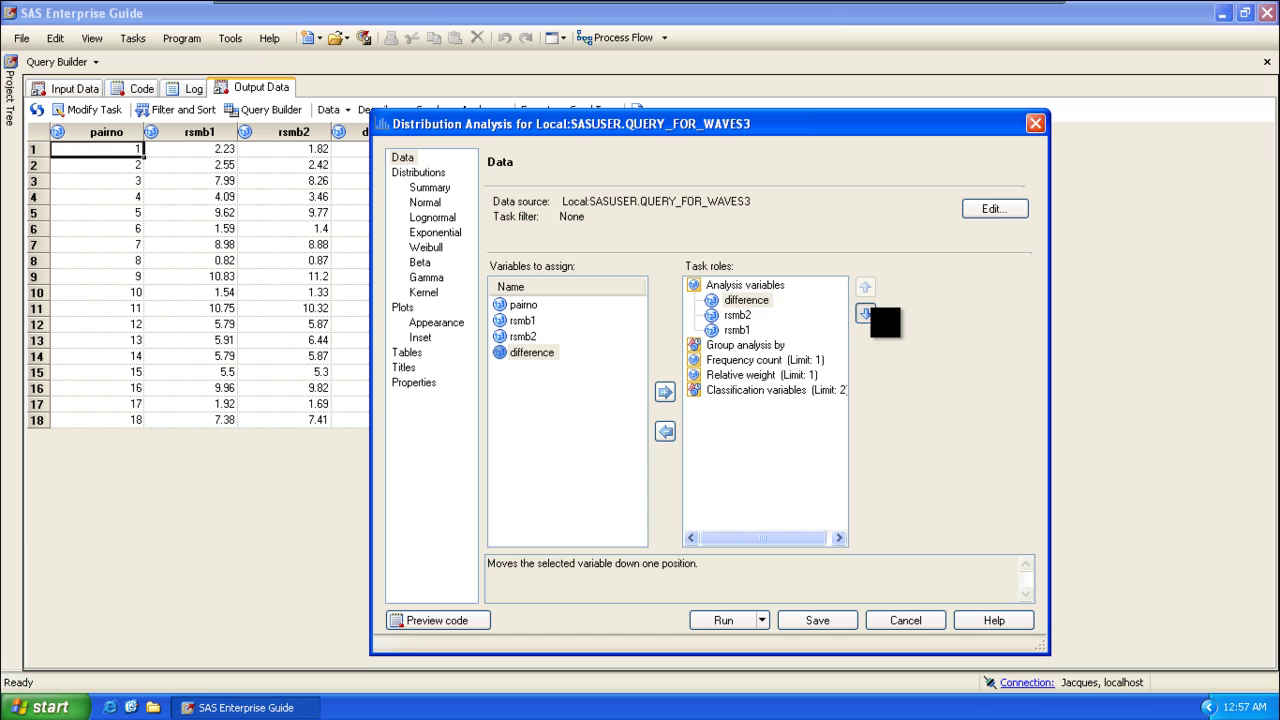
left_click(865, 313)
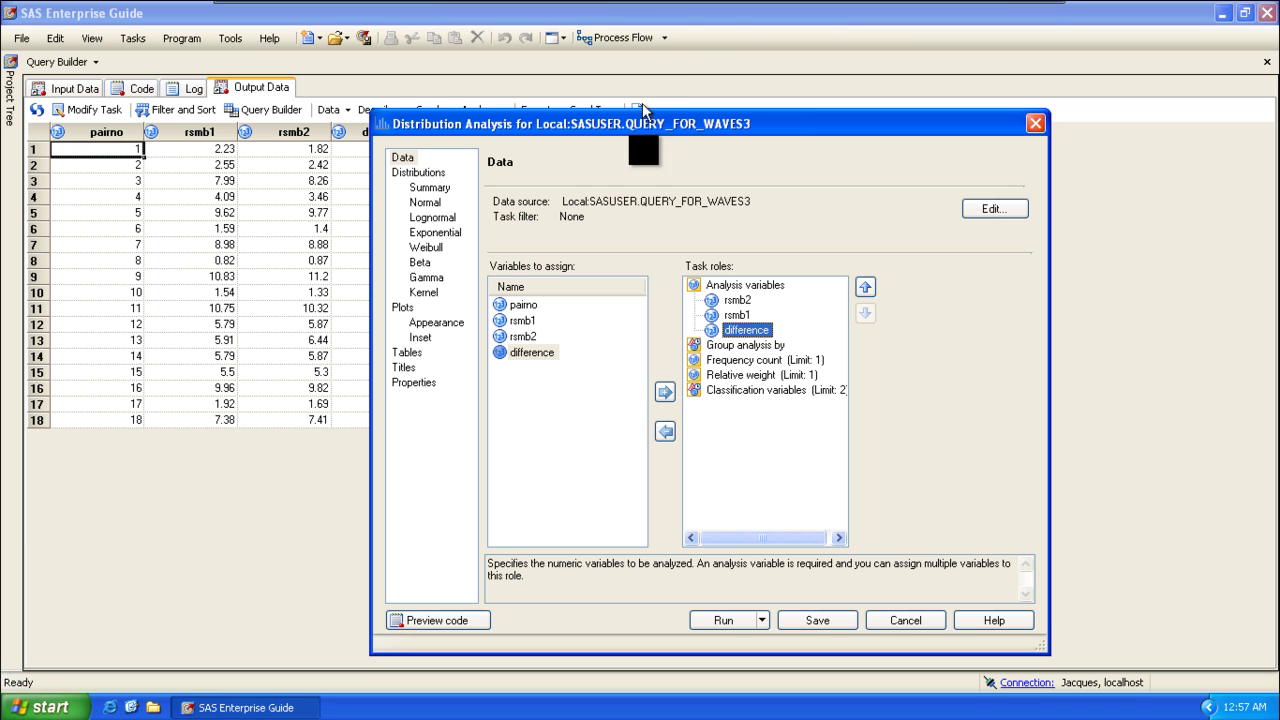
Step: Include a box plot in the distribution analysis, run it and look through the resulting report
left_click(424, 320)
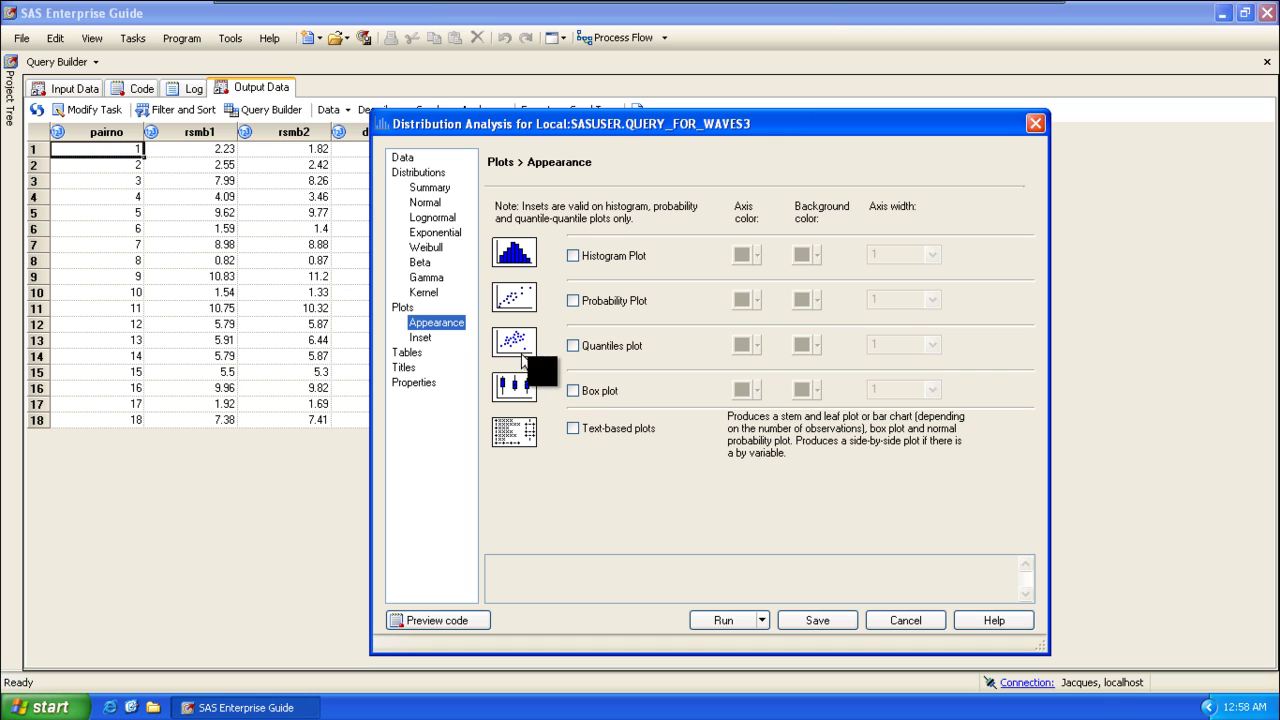
left_click(573, 391)
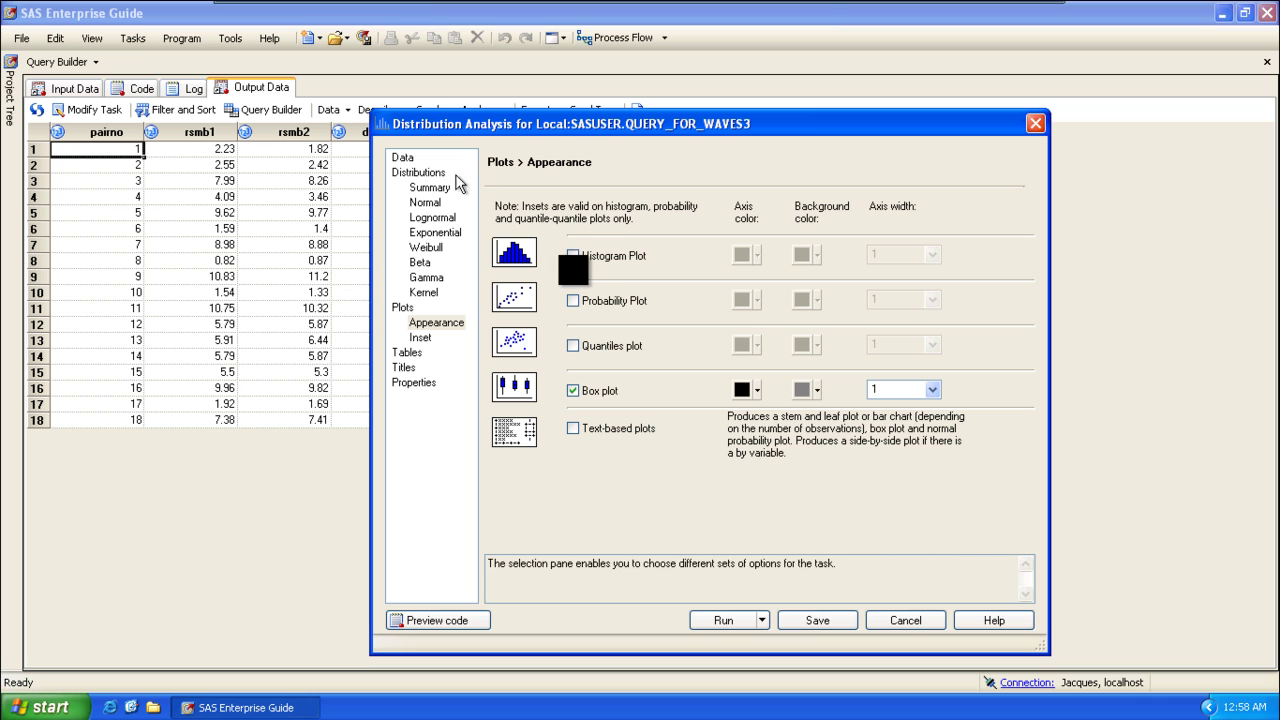
left_click(725, 620)
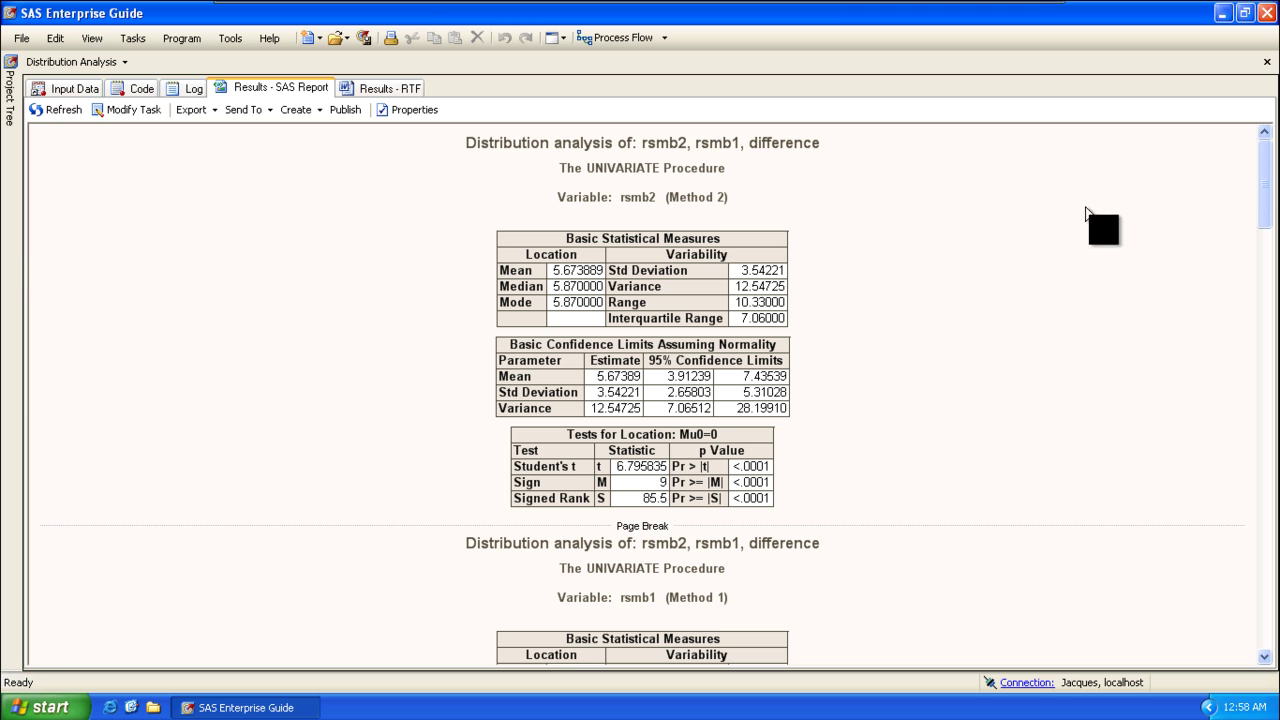
left_click_drag(1267, 188, 1267, 590)
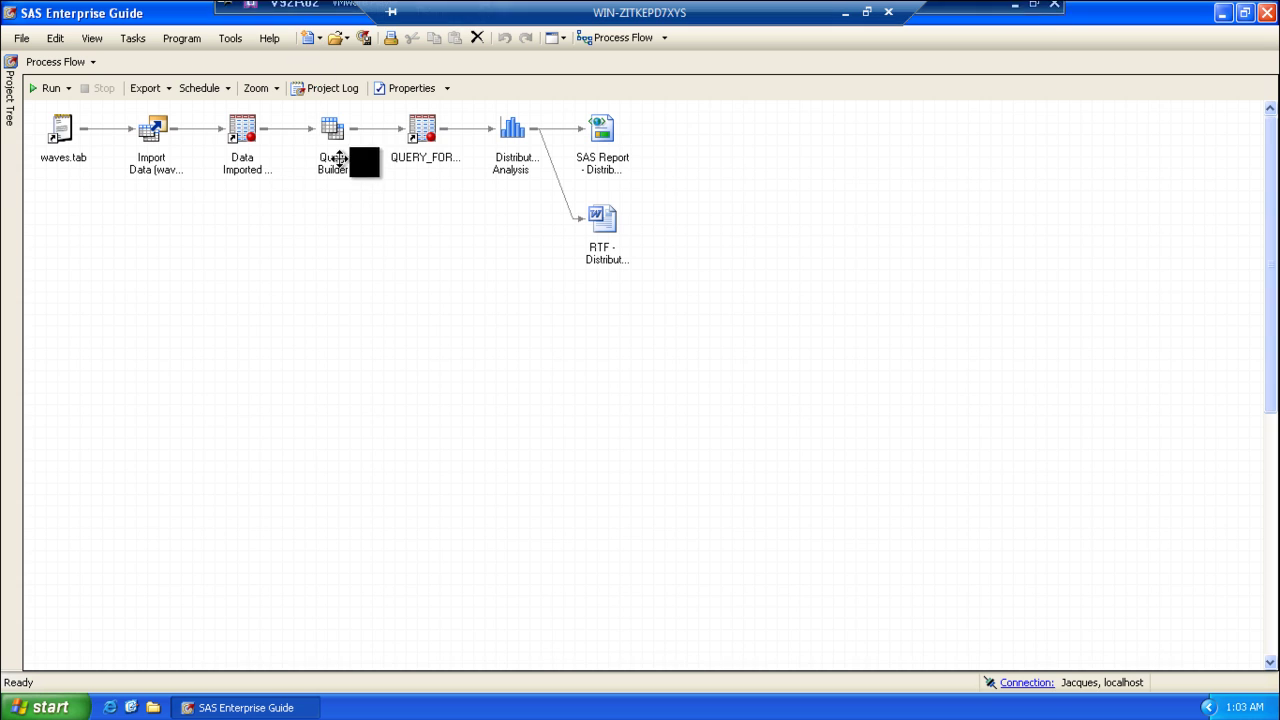
Step: Open the QUERY_FOR_WAVES3 data from the process flow and start a t Test on it with the Paired type
double_click(414, 148)
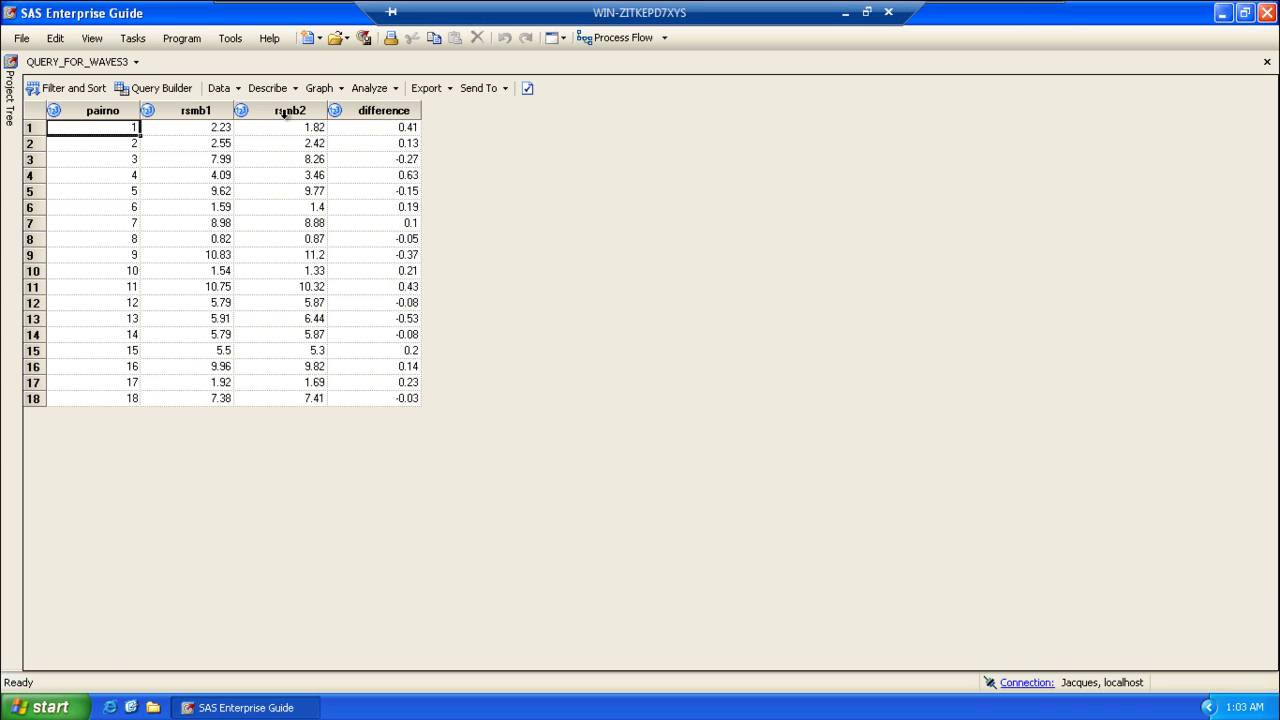
left_click(183, 38)
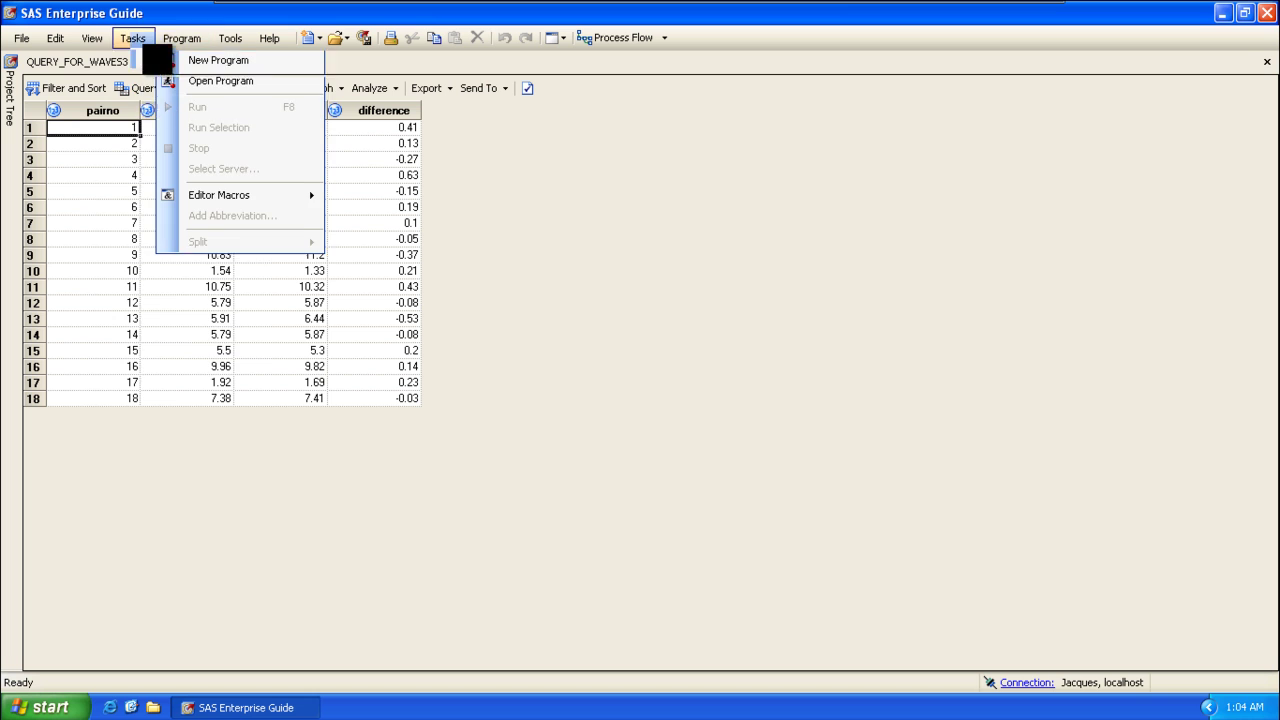
left_click(145, 42)
left_click(145, 42)
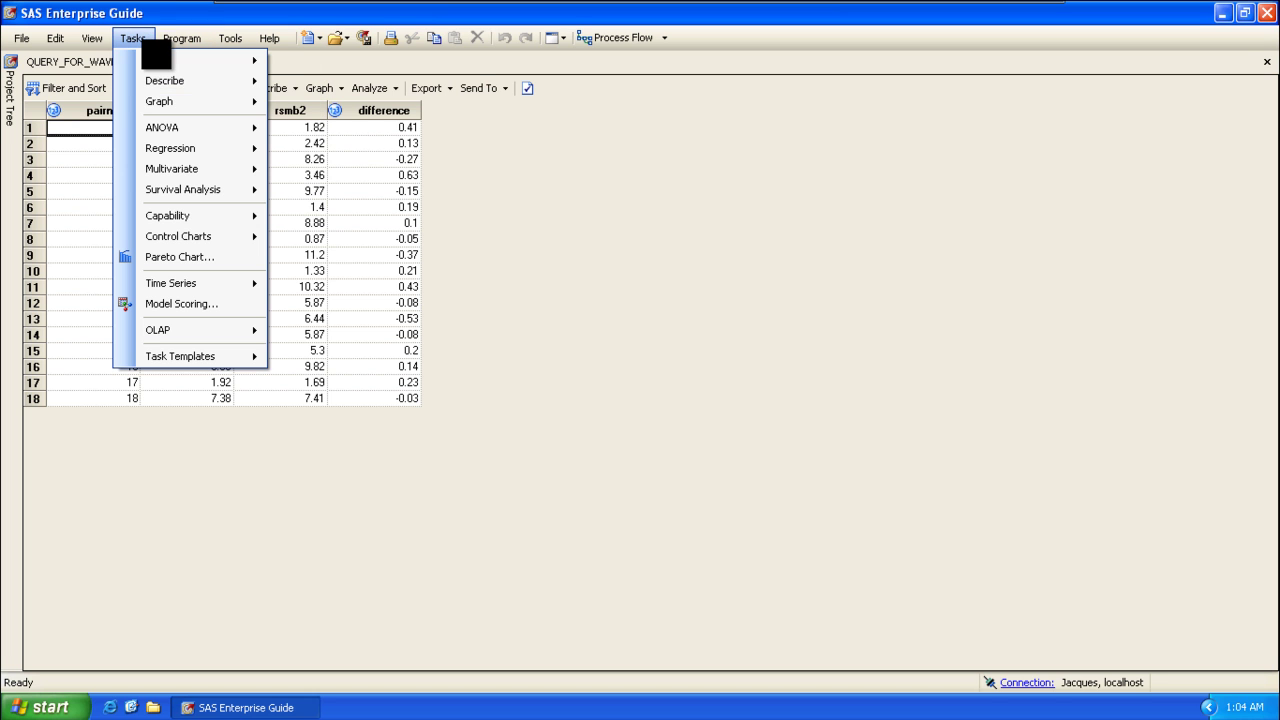
mouse_move(160, 82)
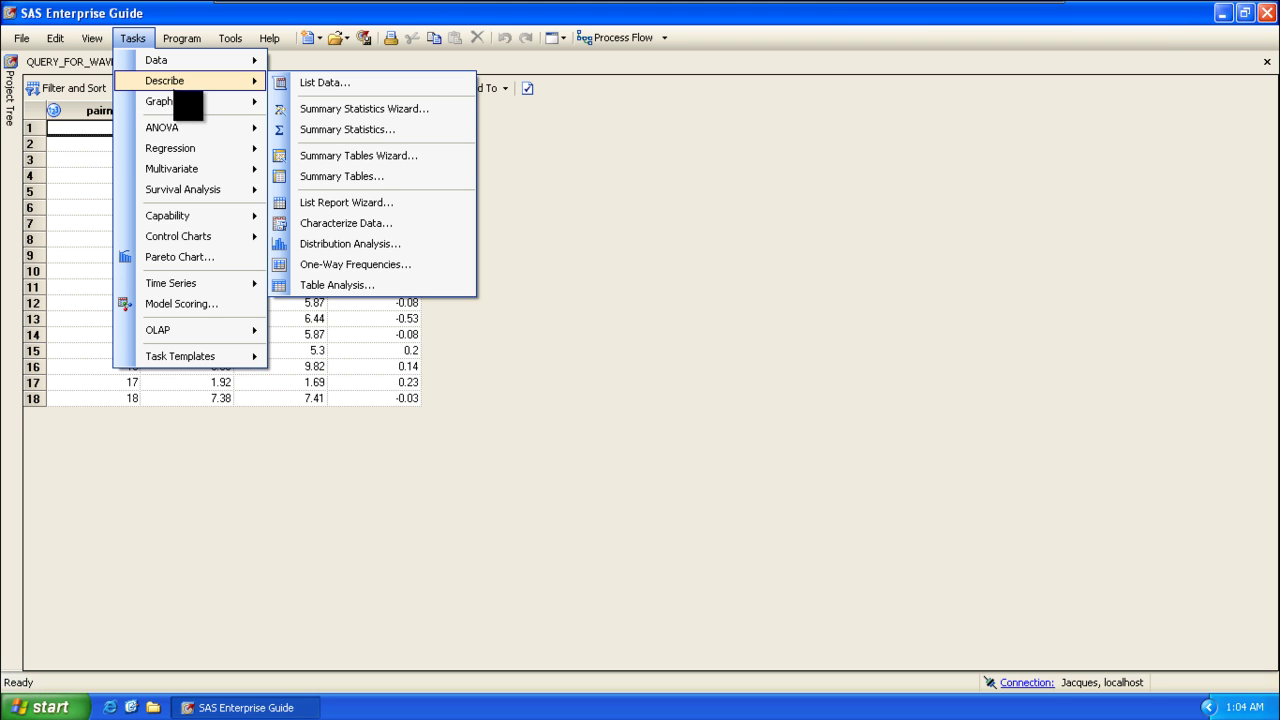
mouse_move(180, 195)
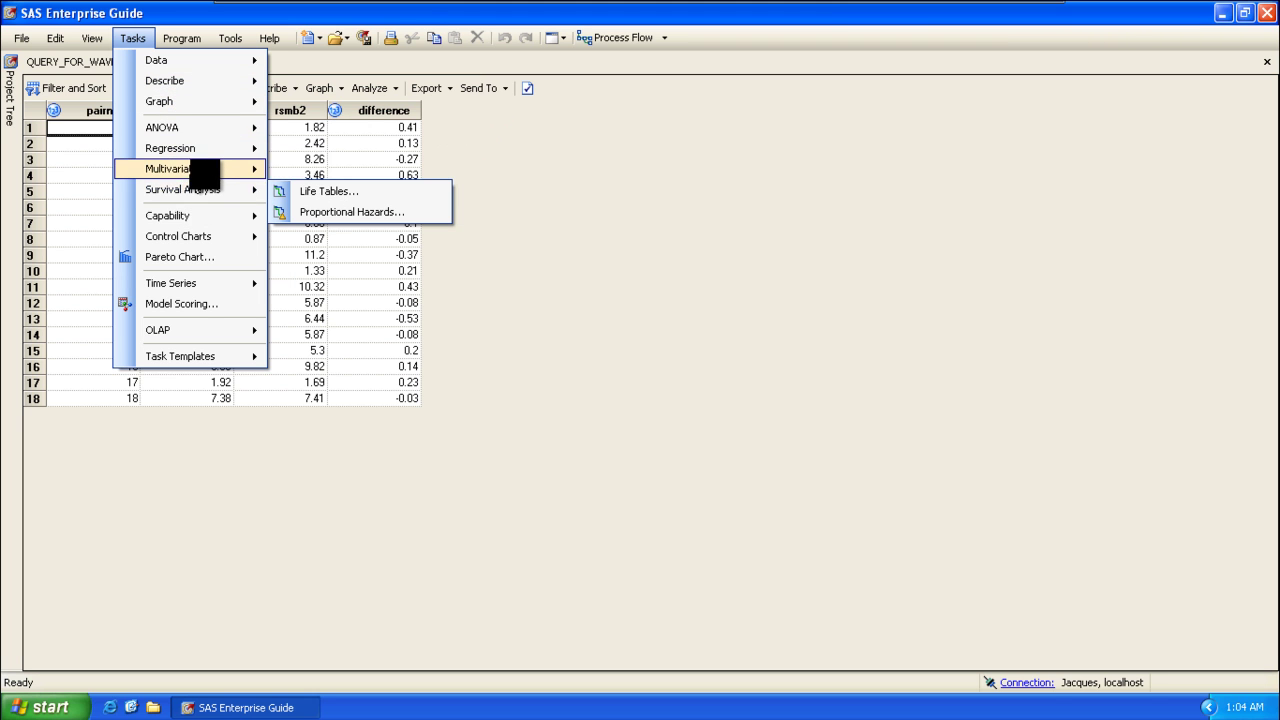
mouse_move(196, 134)
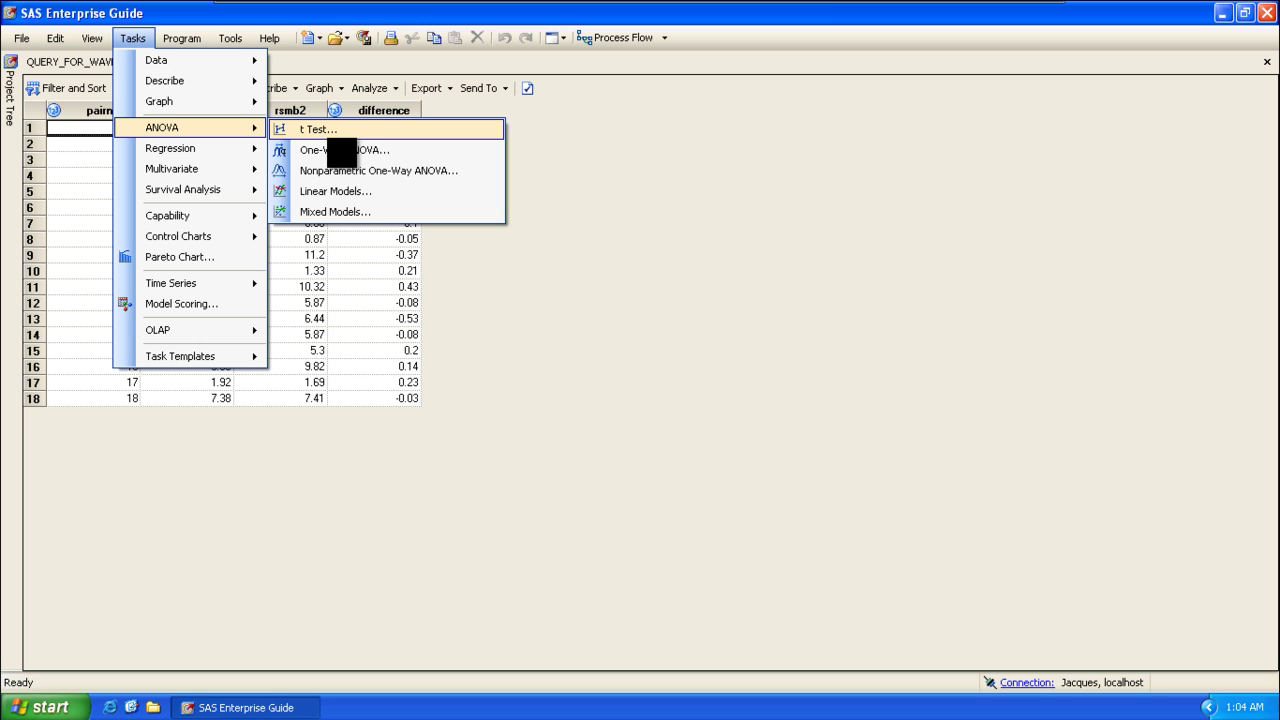
left_click(330, 130)
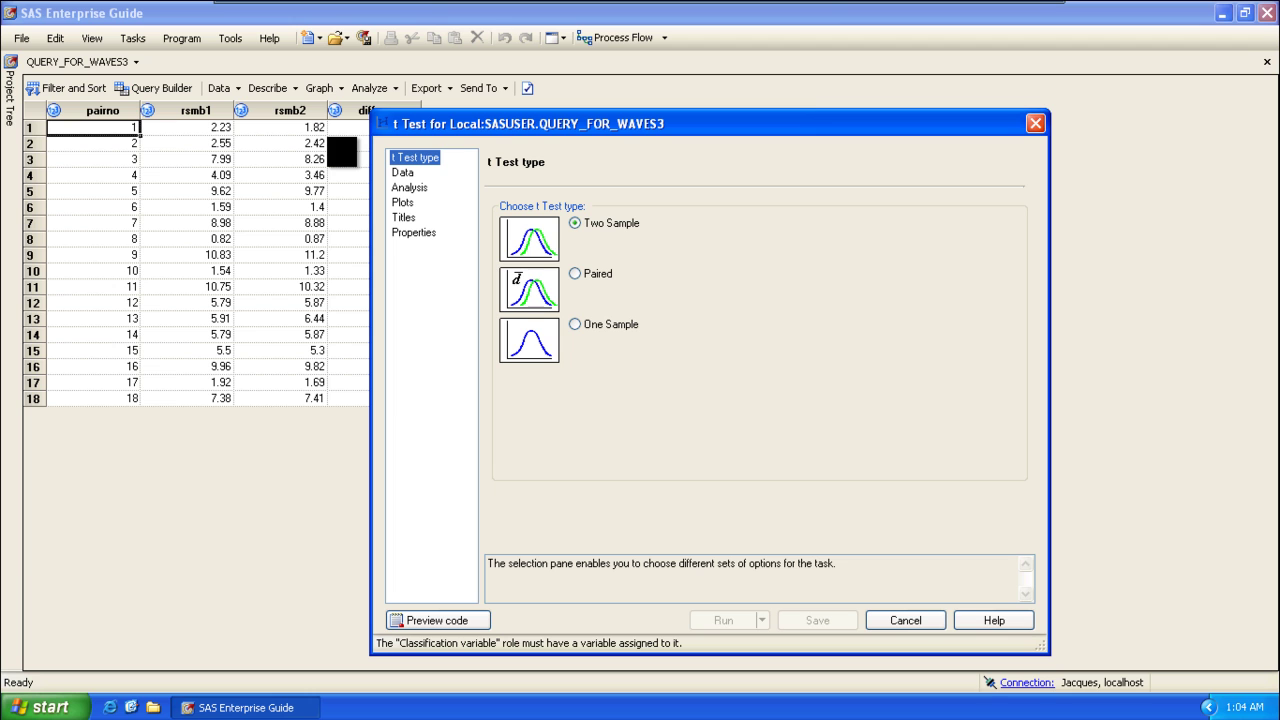
left_click(586, 275)
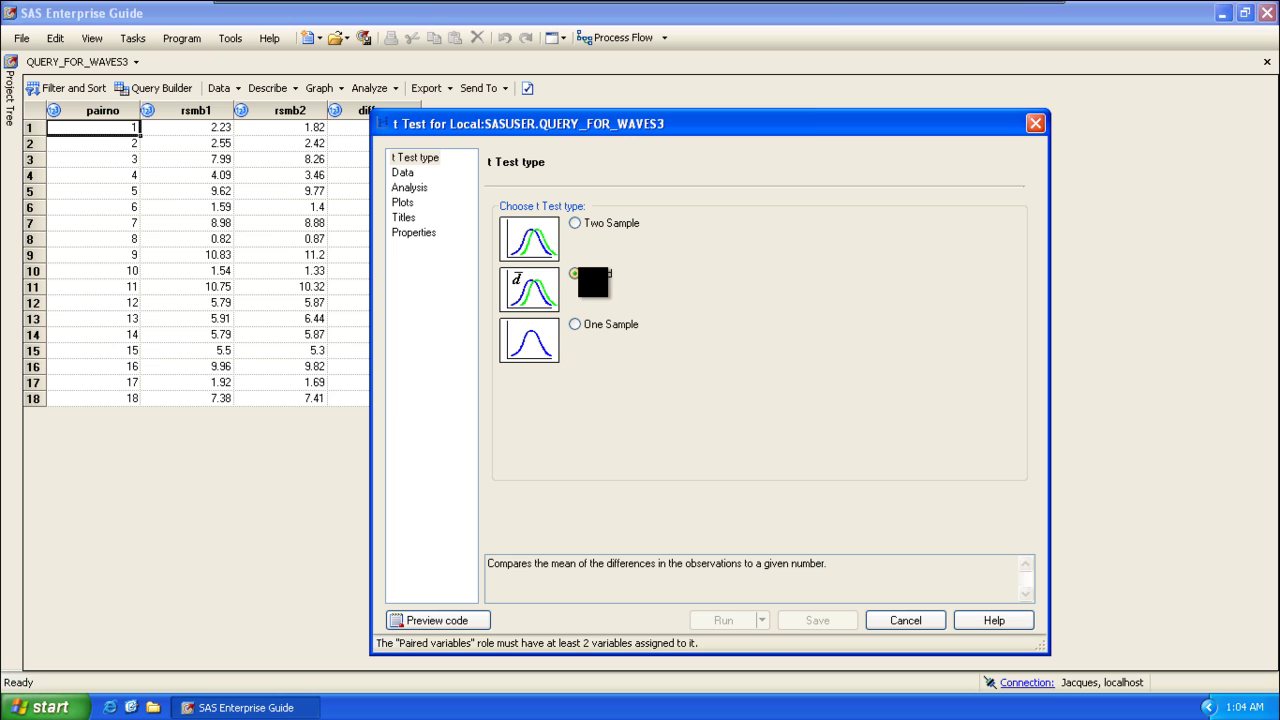
Step: Assign rsmb1 and rsmb2 as the paired variables, with rsmb1 first, and run the paired t test
left_click(402, 173)
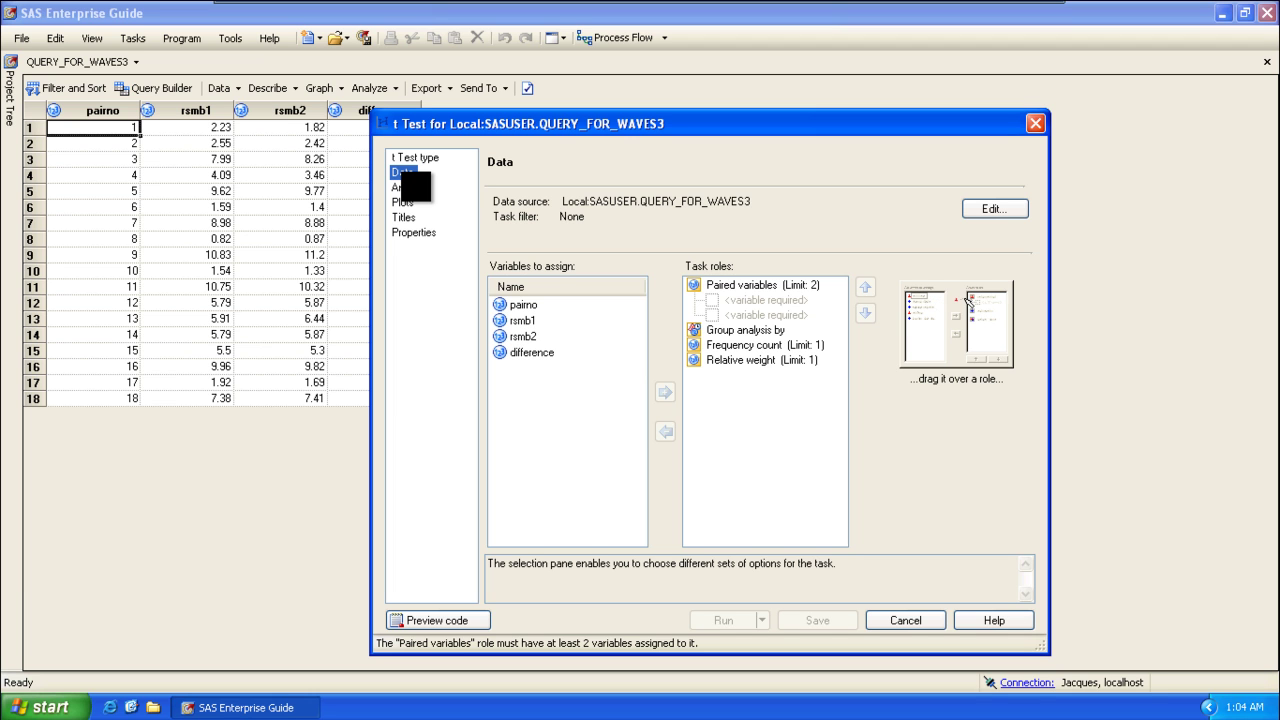
left_click_drag(518, 320, 748, 310)
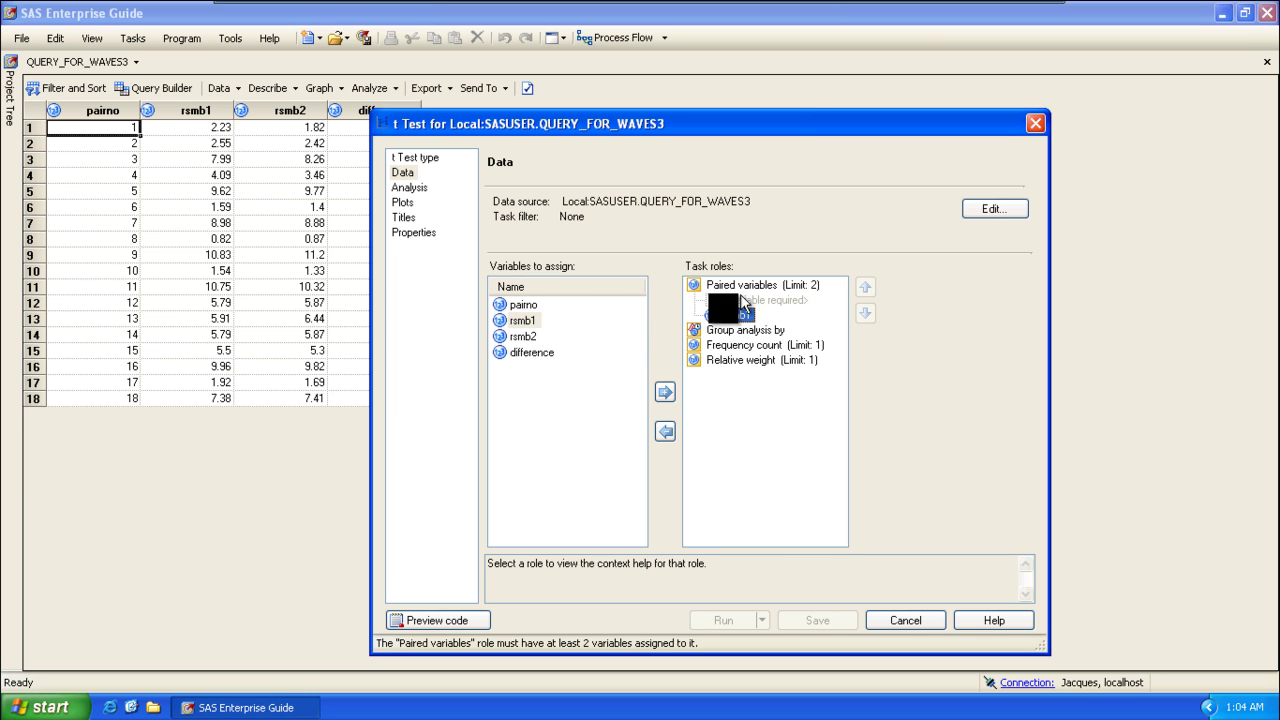
left_click(520, 337)
left_click_drag(518, 338, 757, 300)
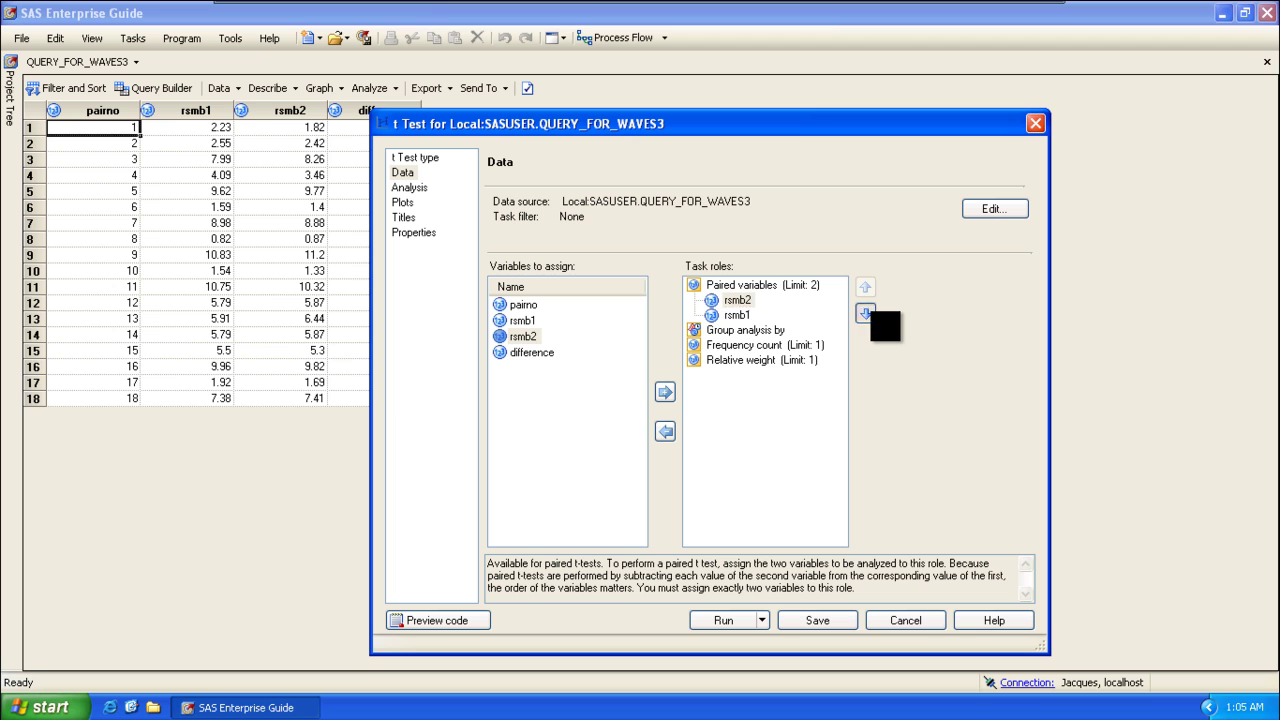
left_click(866, 313)
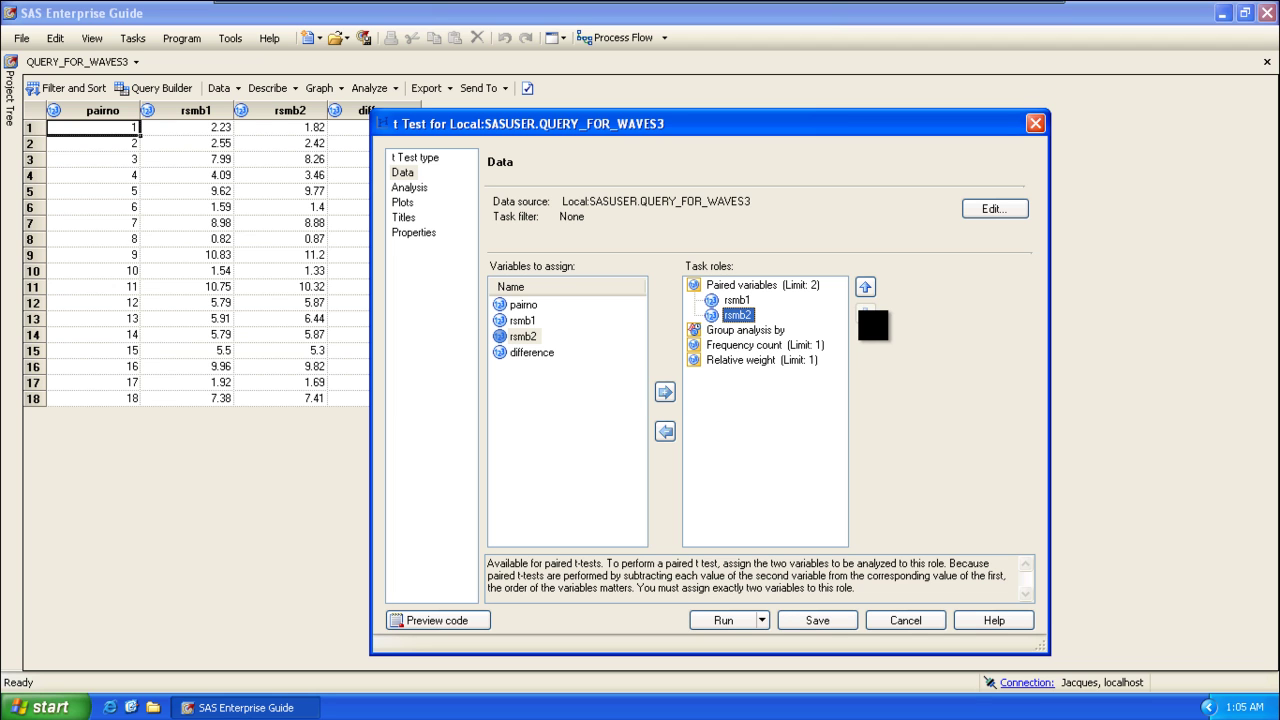
left_click(745, 624)
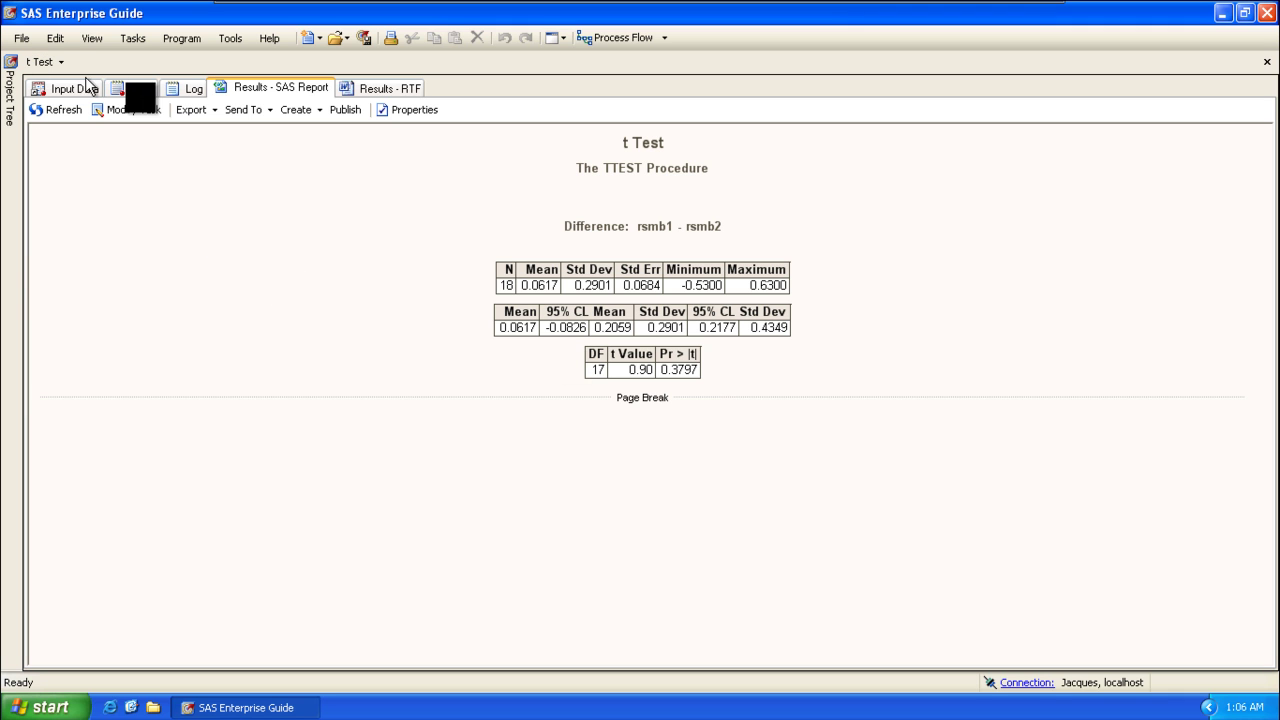
Step: Reopen the paired t Test task from the process flow, review all its settings, and rerun it, replacing the previous results
left_click(1266, 62)
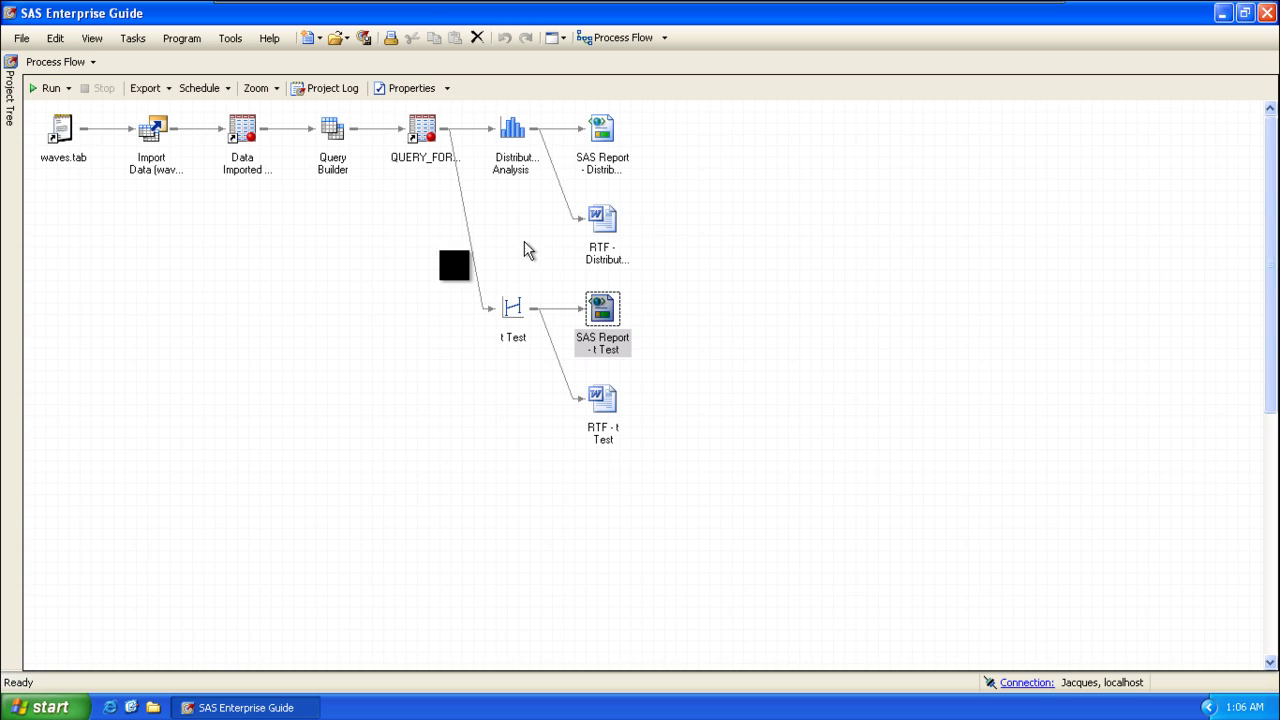
right_click(506, 313)
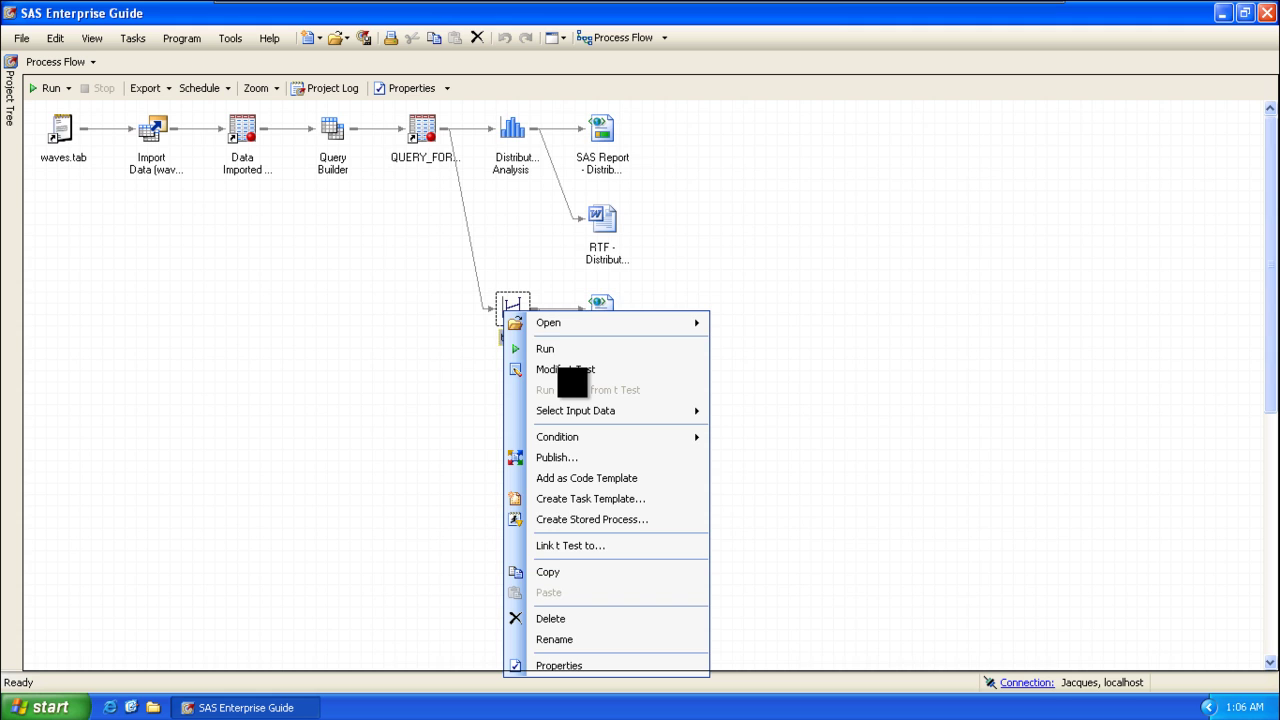
left_click(566, 370)
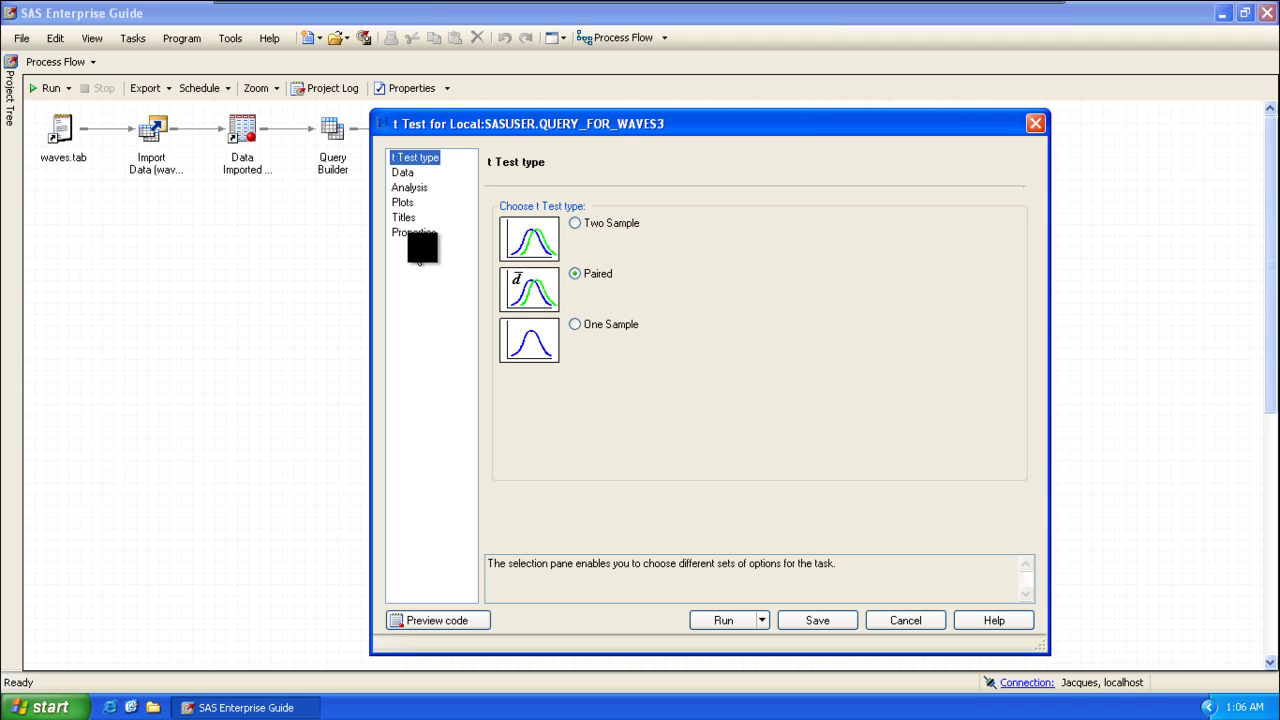
left_click(396, 172)
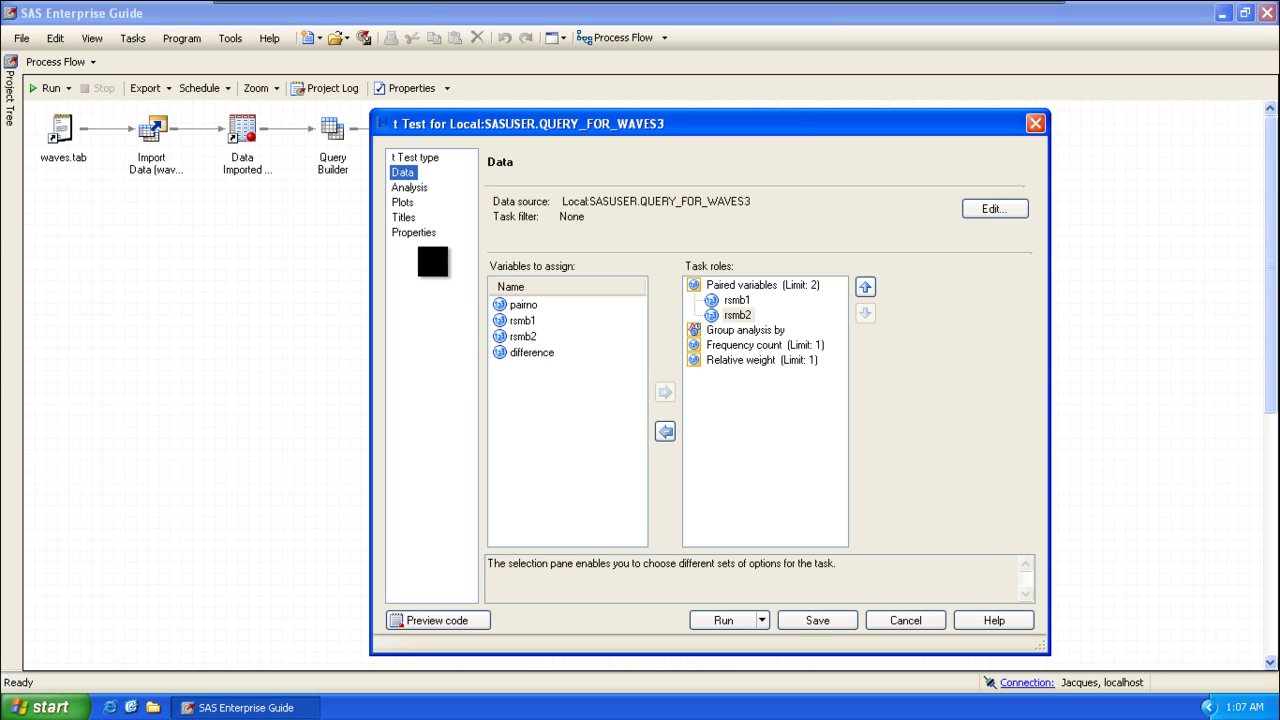
left_click(418, 188)
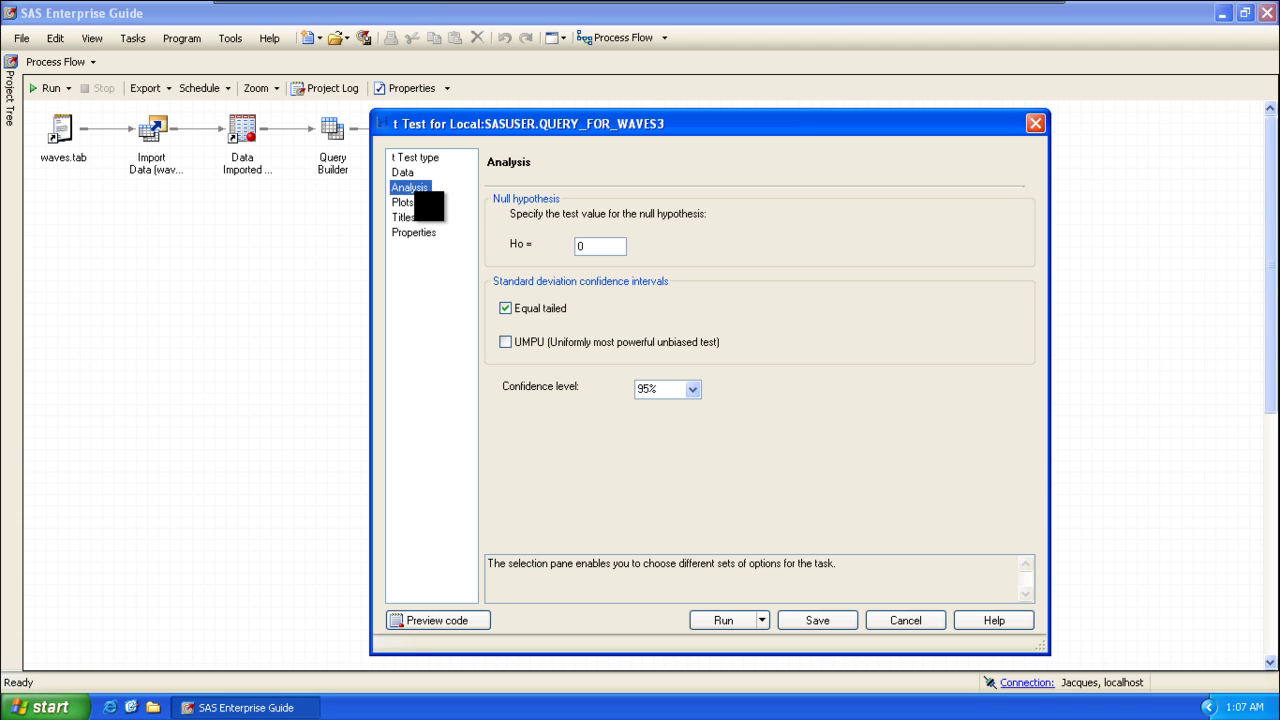
left_click(410, 202)
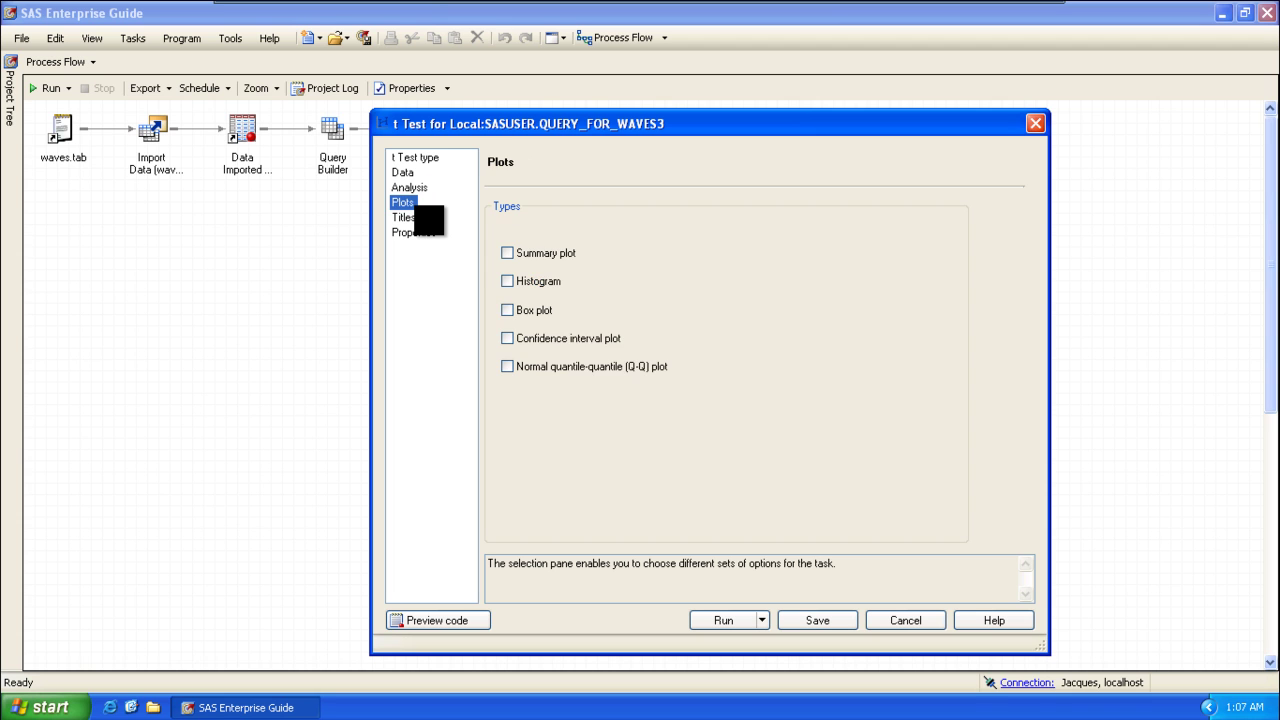
left_click(404, 217)
left_click(406, 233)
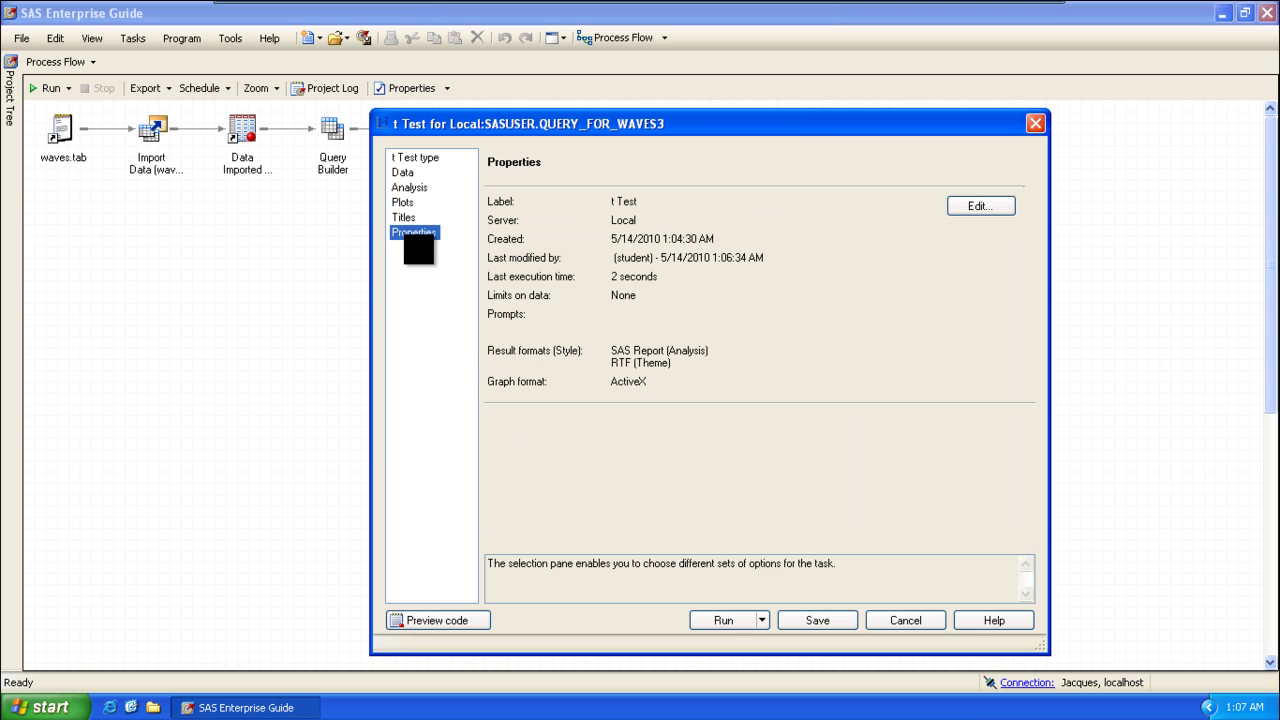
left_click(724, 620)
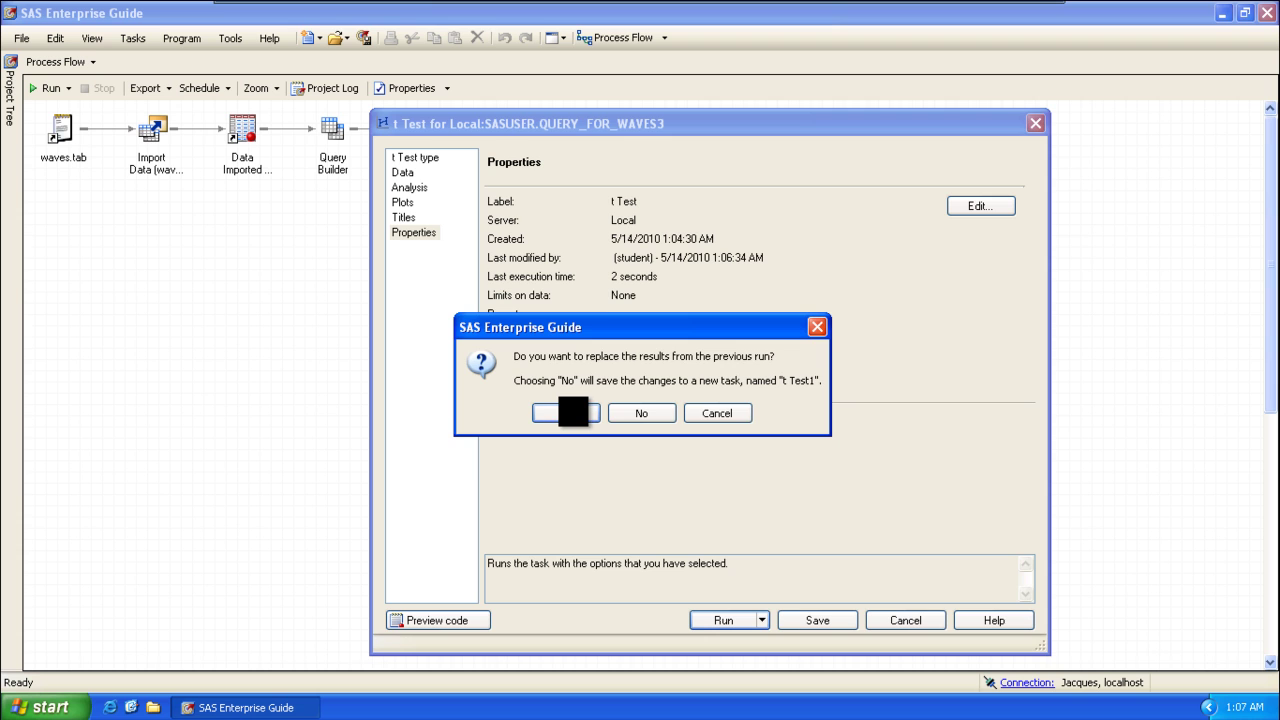
left_click(565, 413)
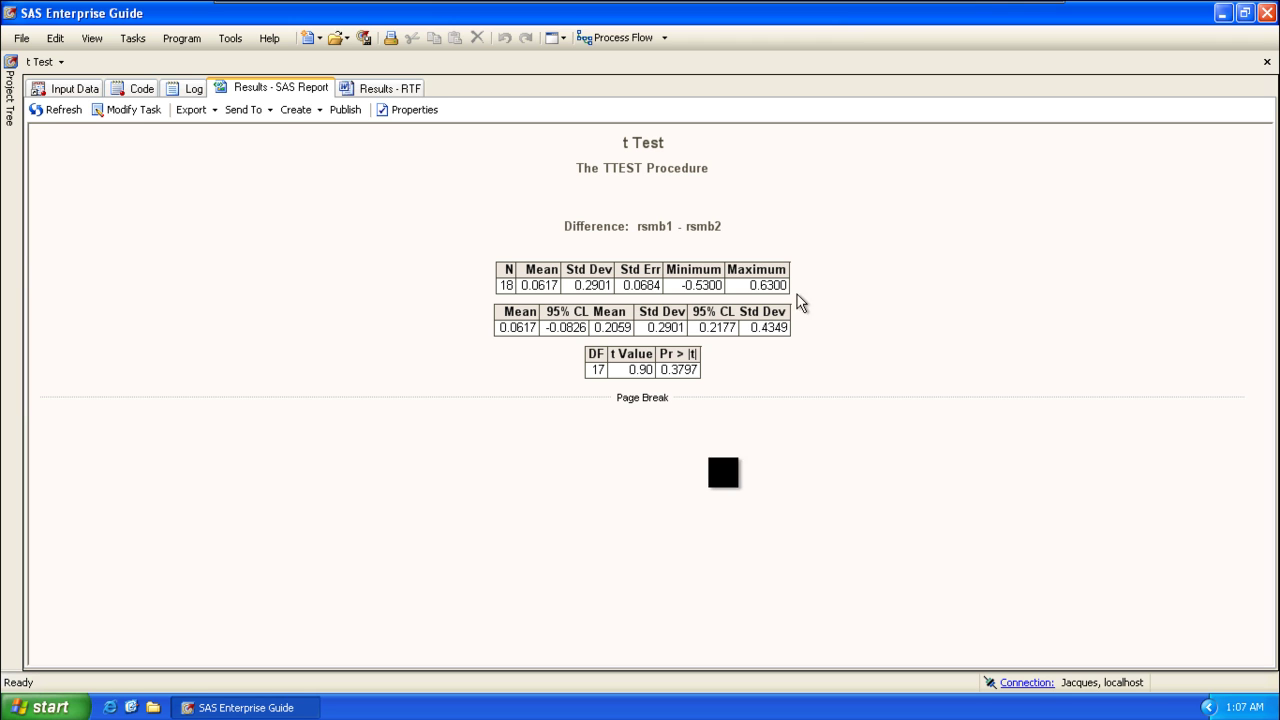
mouse_move(972, 10)
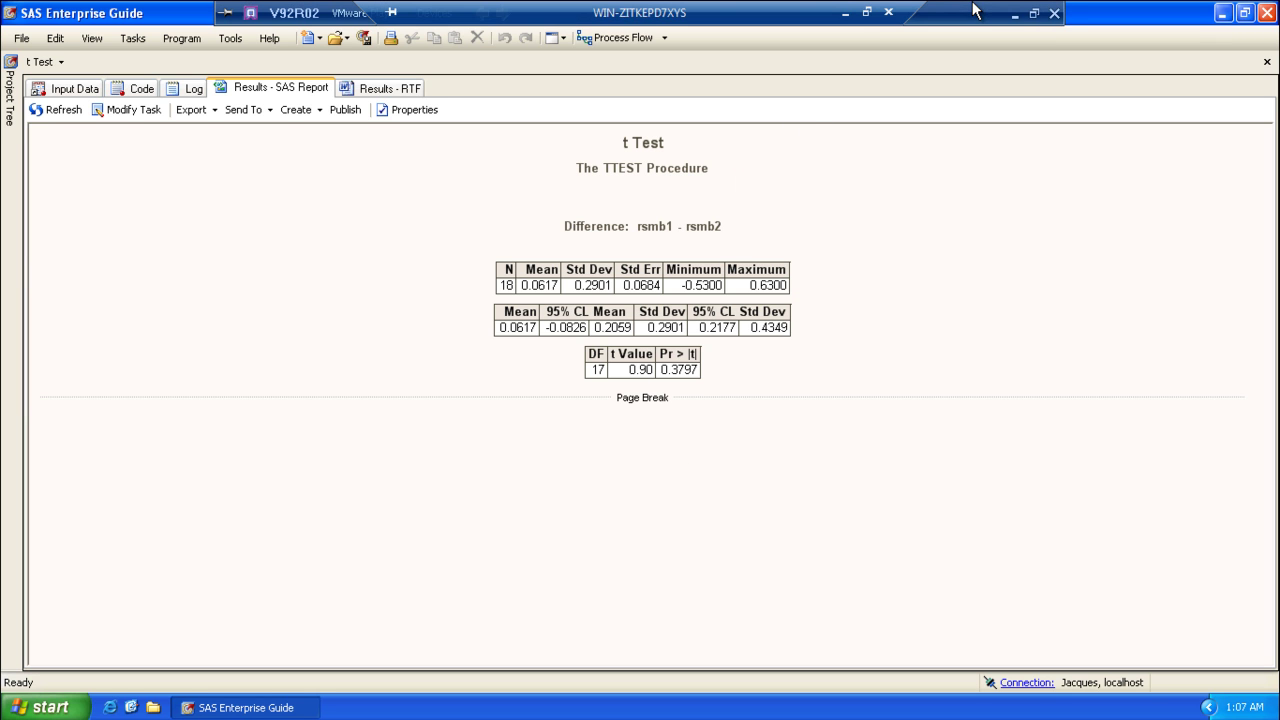
left_click(845, 12)
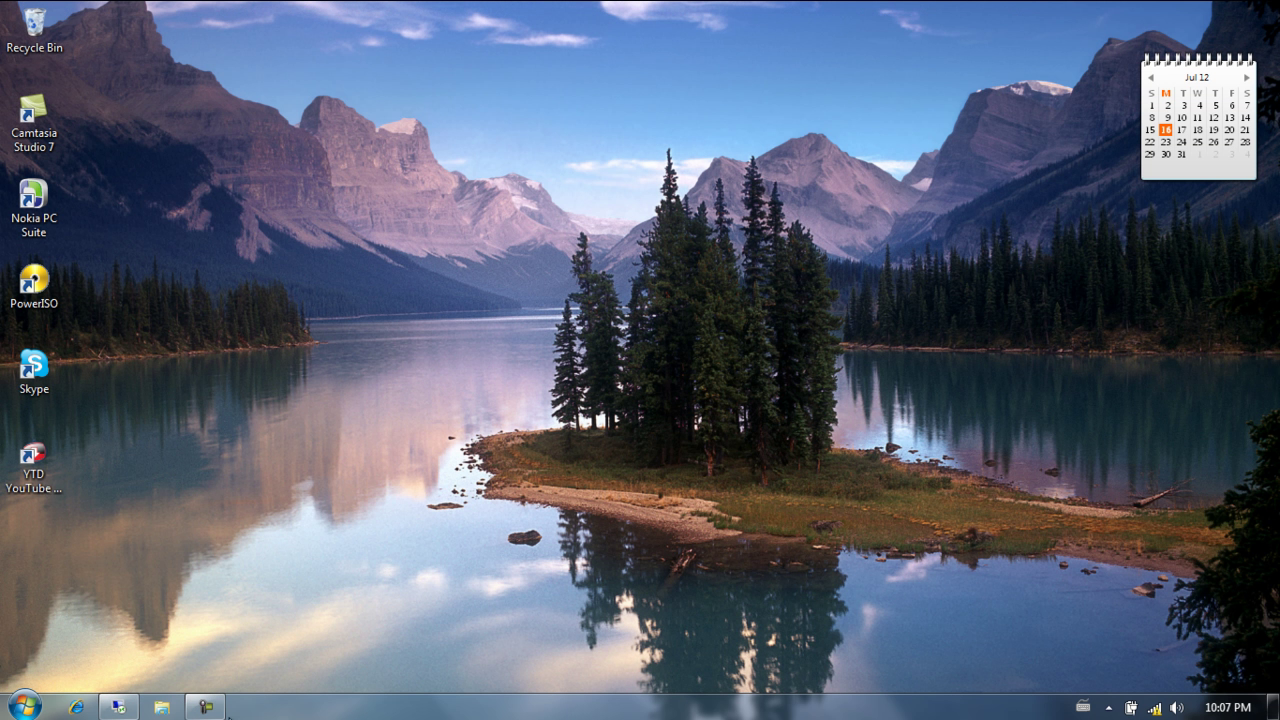
left_click(205, 707)
left_click(1190, 622)
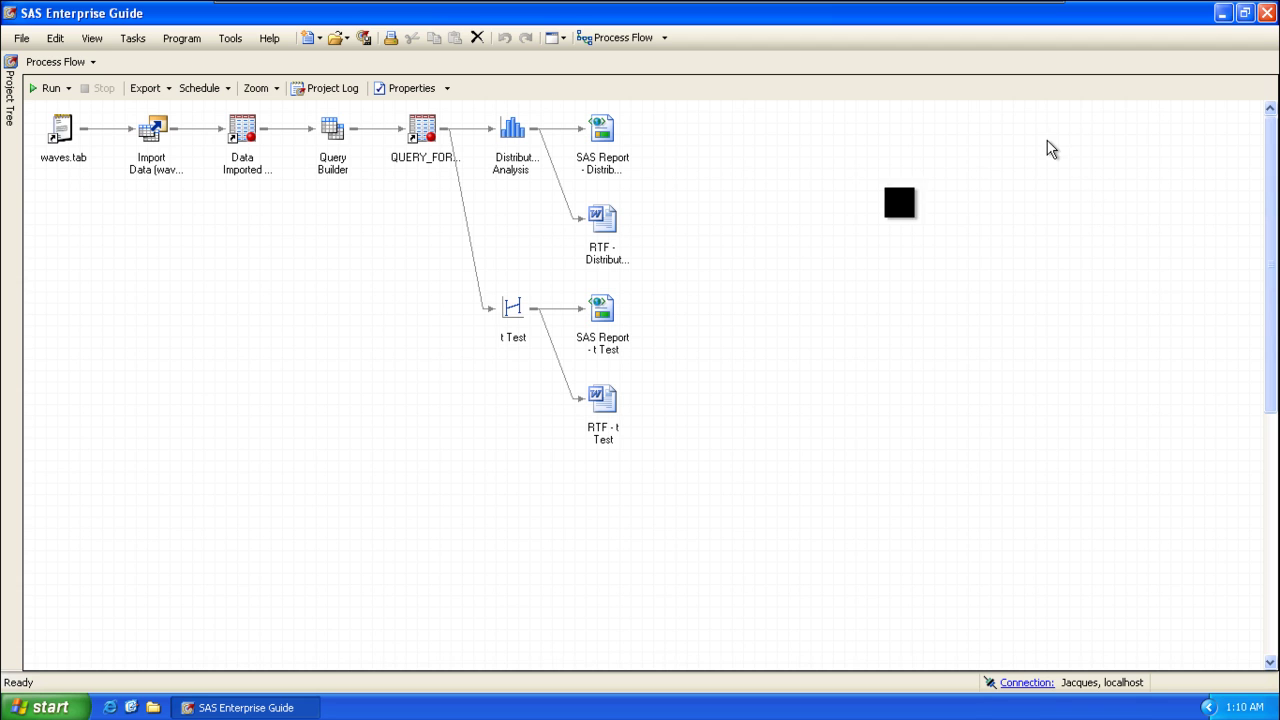
Step: Start a new Distribution Analysis on QUERY_FOR_WAVES3 with difference as the only analysis variable
left_click(430, 122)
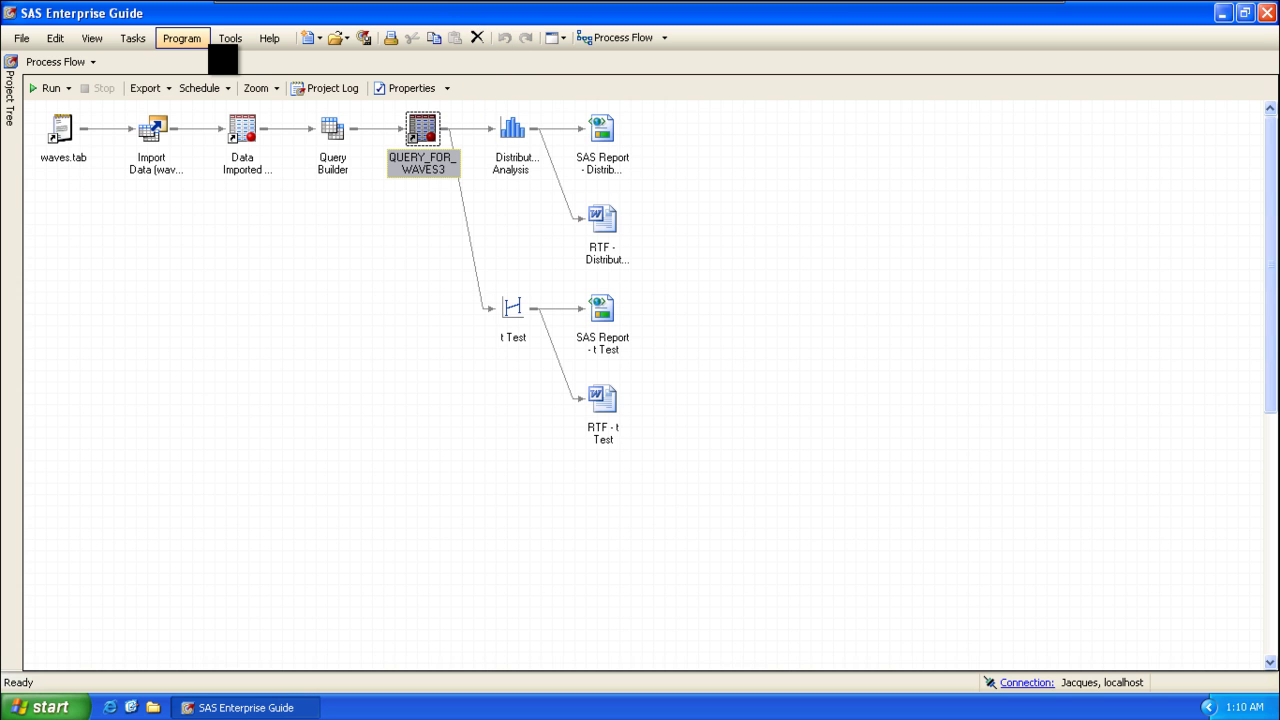
left_click(138, 40)
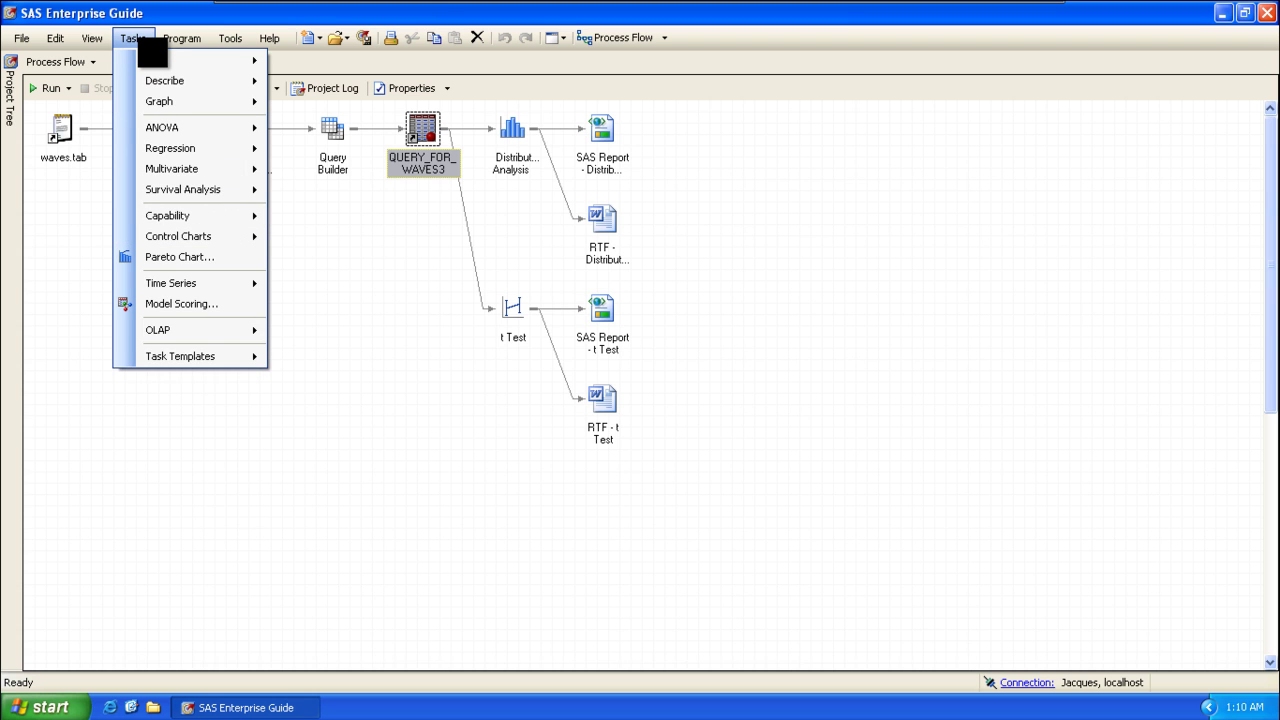
mouse_move(158, 87)
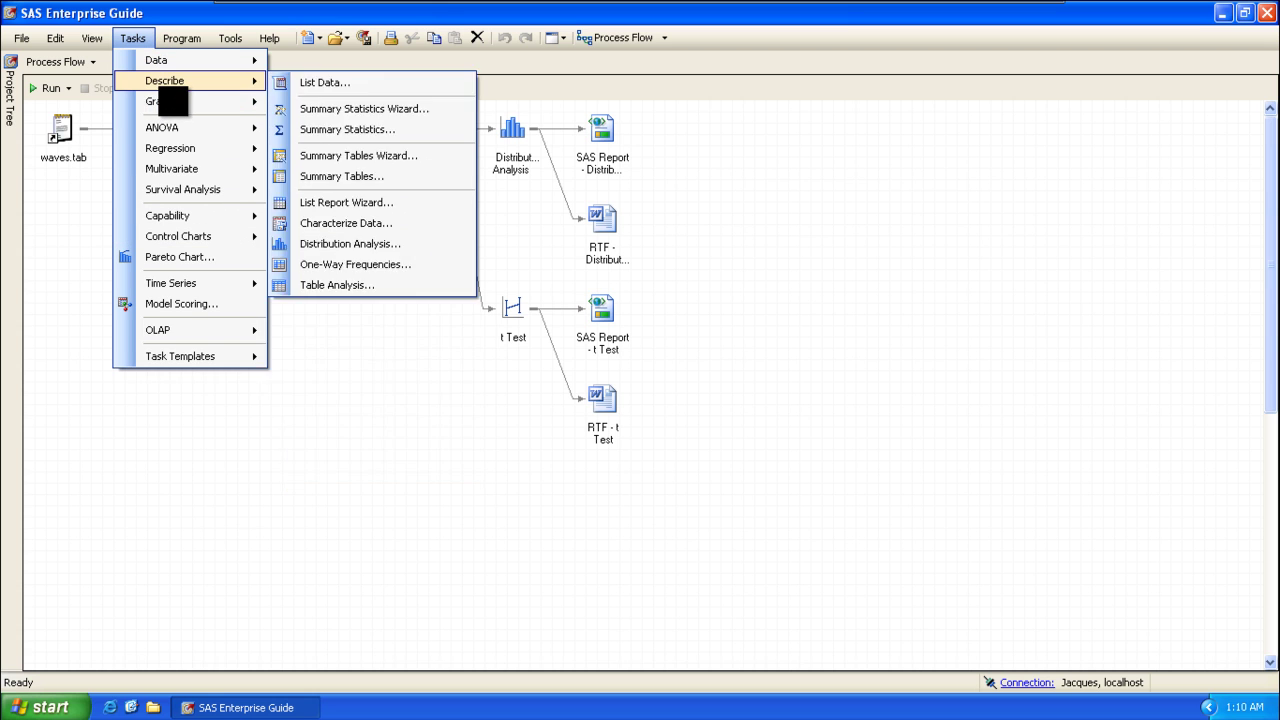
left_click(388, 243)
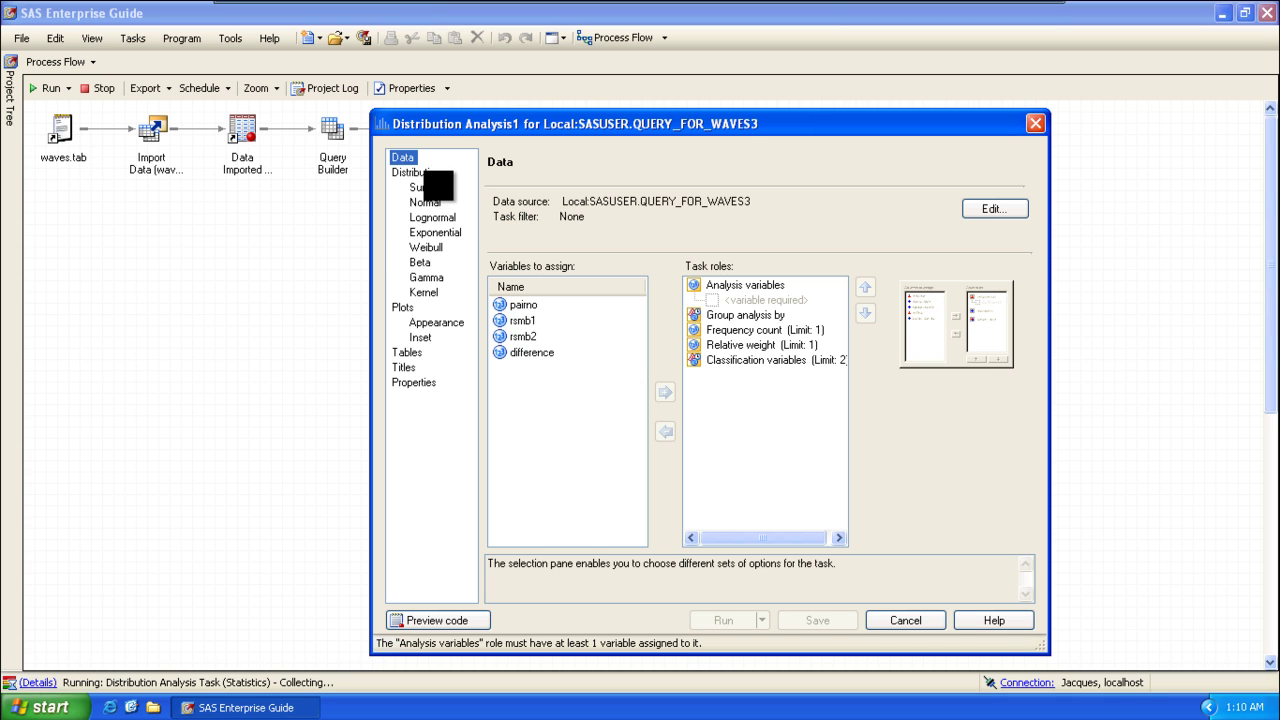
left_click(532, 353)
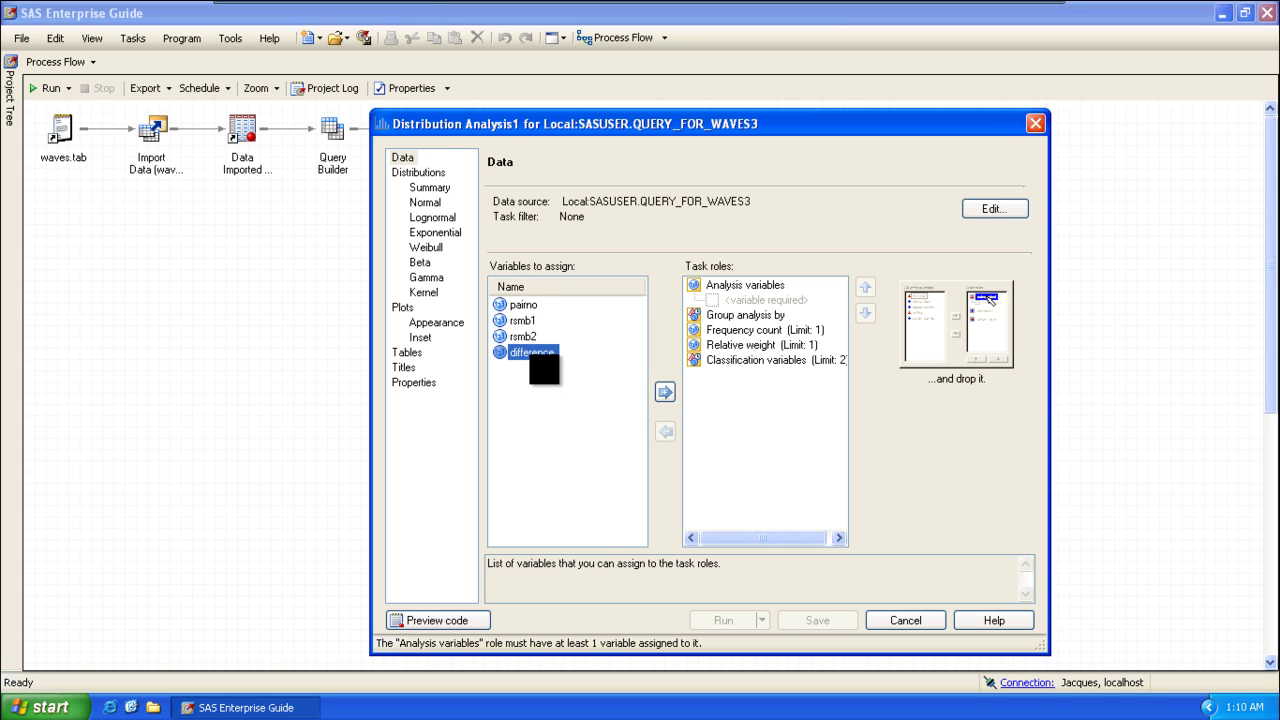
left_click_drag(532, 356, 740, 300)
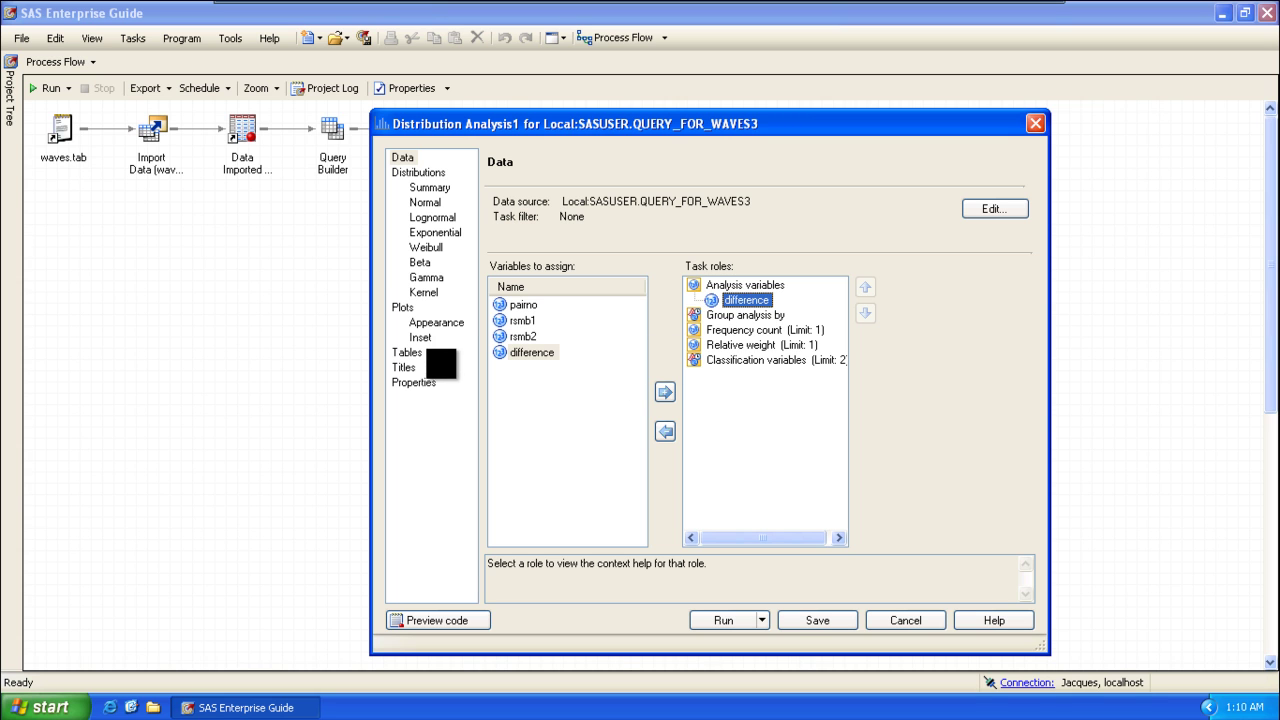
Step: Exclude the Basic confidence intervals and Basic measures tables from the distribution analysis, keeping only Tests for location
left_click(401, 352)
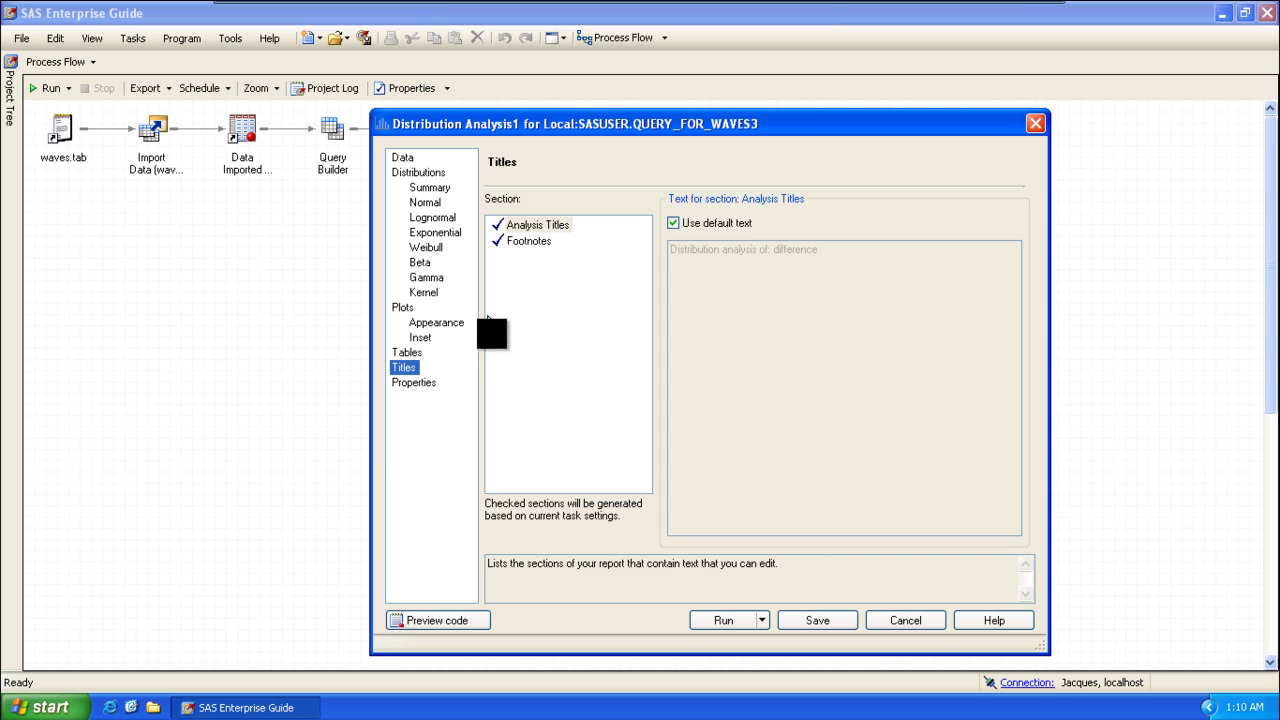
left_click(406, 352)
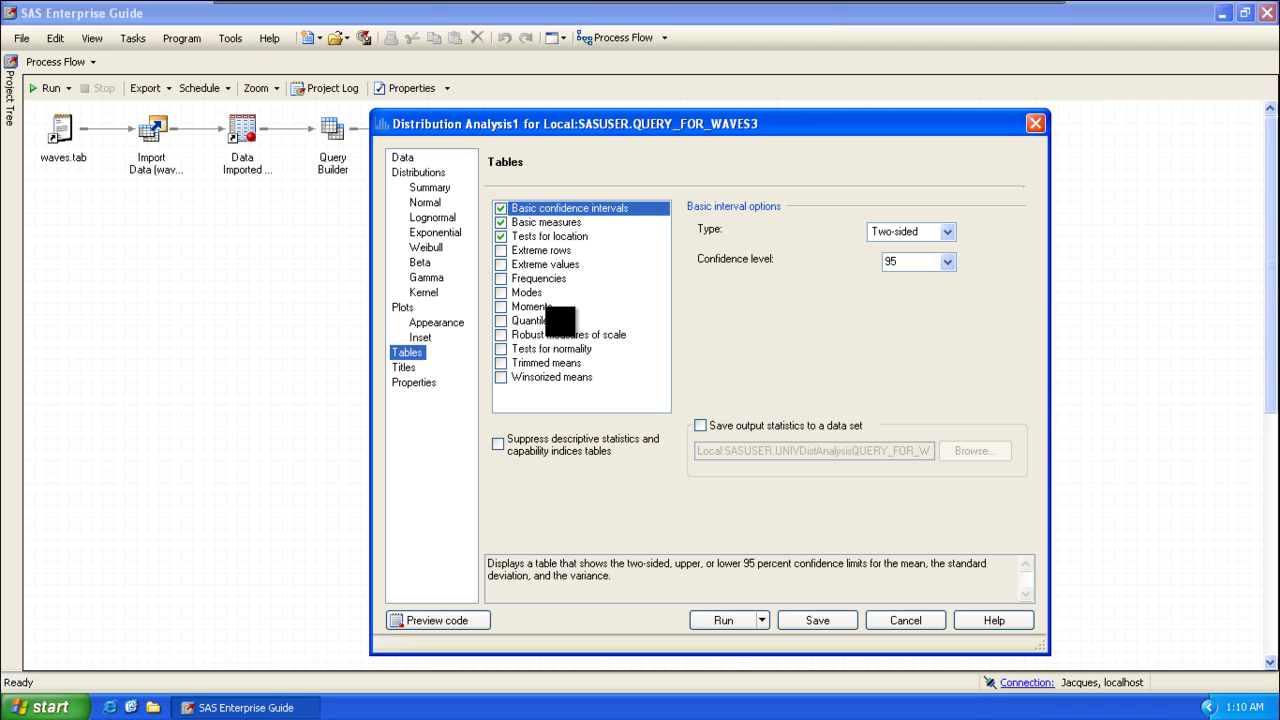
left_click(562, 223)
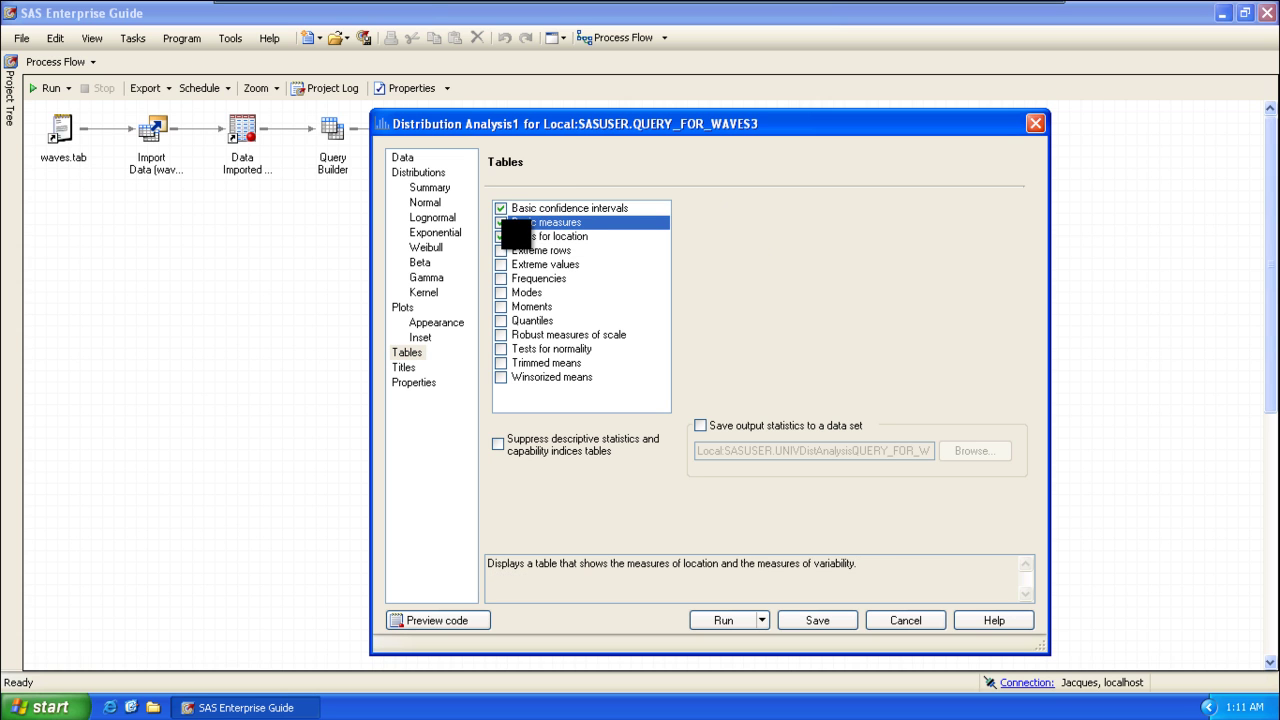
left_click(519, 208)
left_click(501, 208)
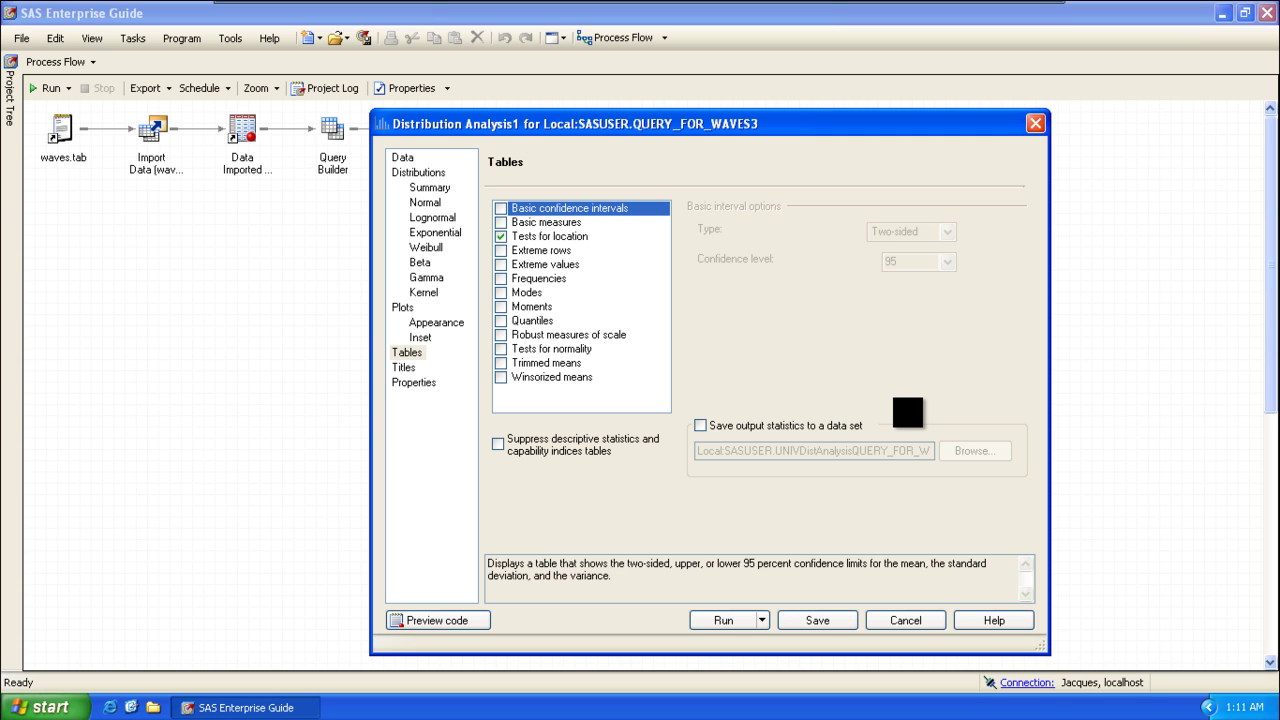
Step: Run the distribution analysis of difference and close its report to return to the process flow
left_click(723, 620)
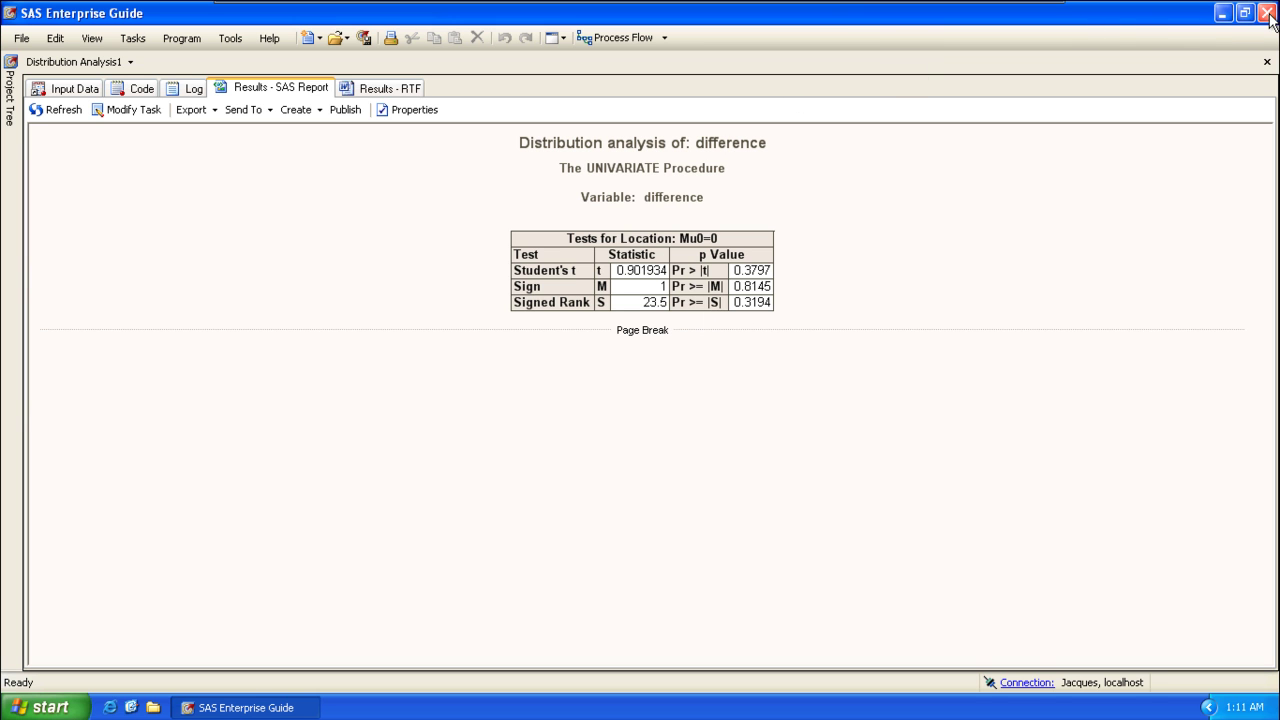
left_click(1267, 61)
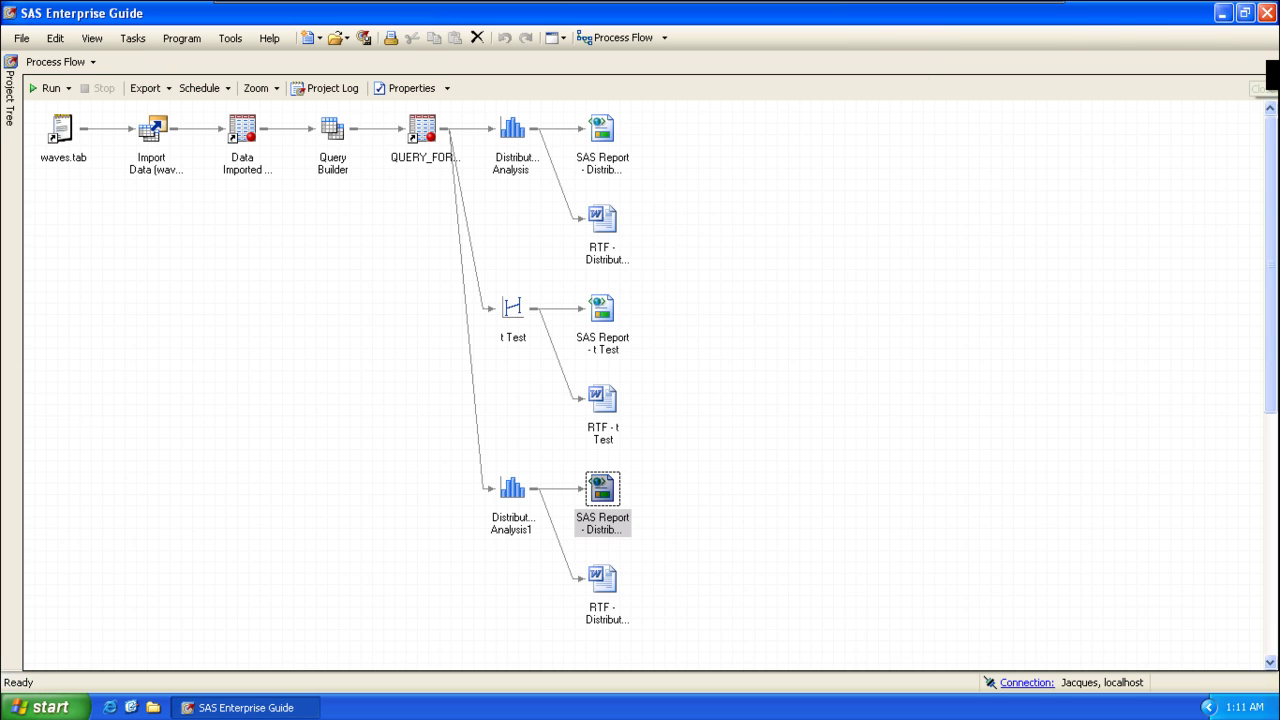
left_click(958, 560)
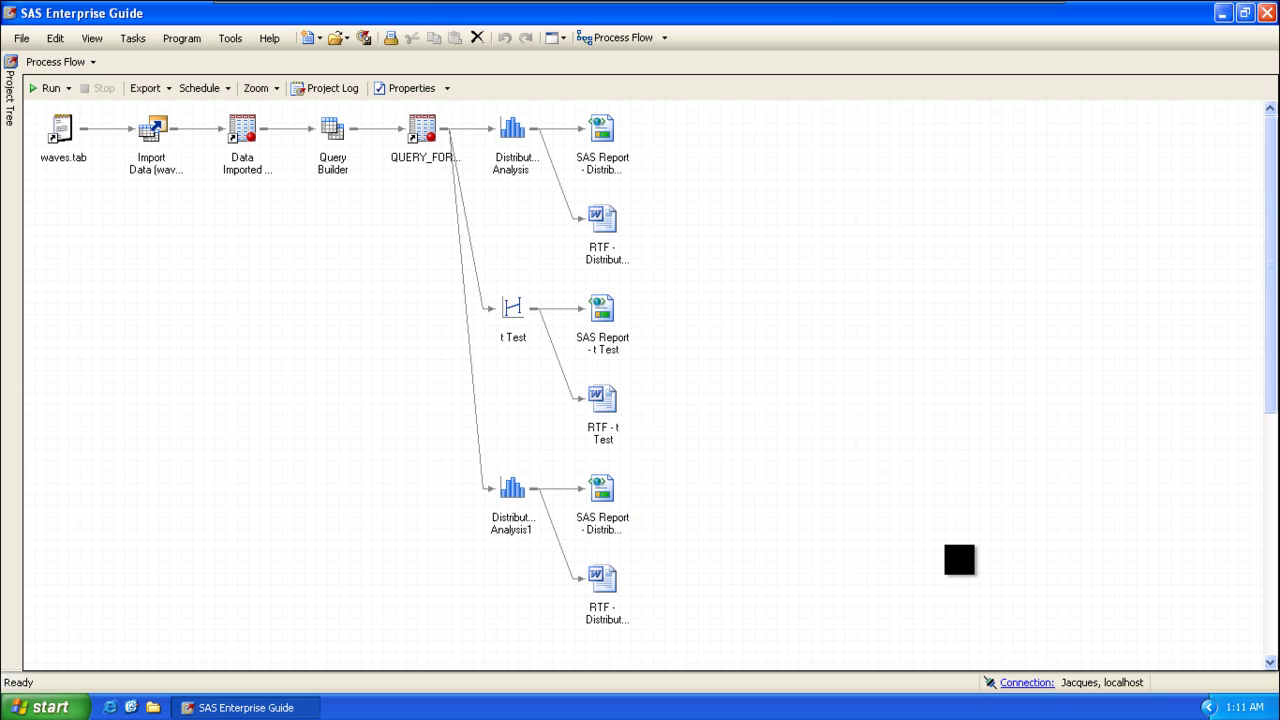